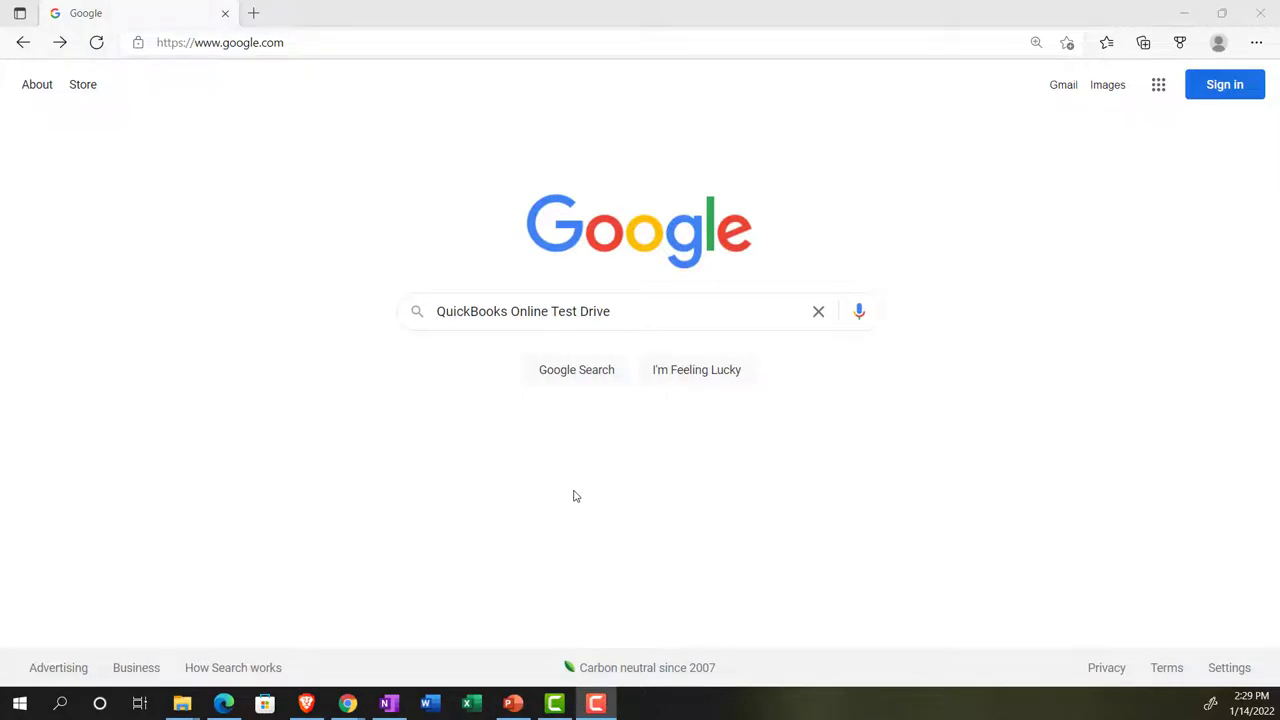
# - Search Google for QuickBooks Online Test Drive and open the United States test drive company at 125% page zoom
pyautogui.click(658, 311)
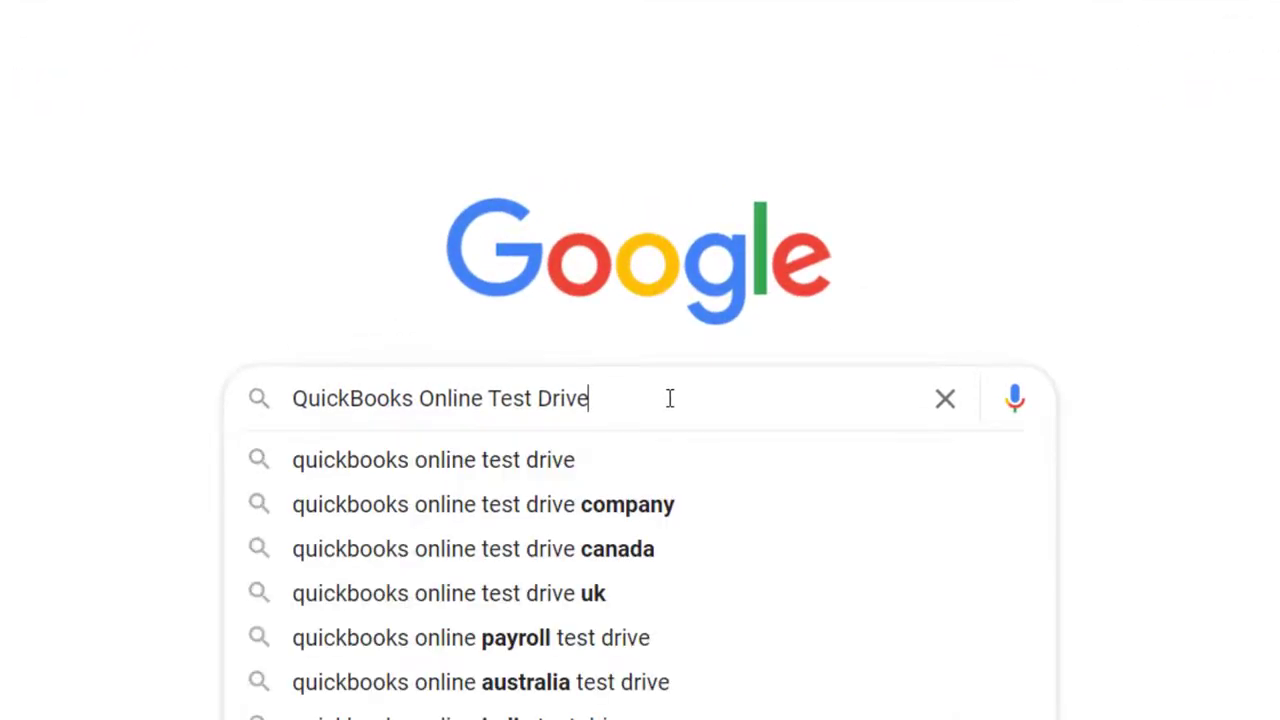
pyautogui.press('Return')
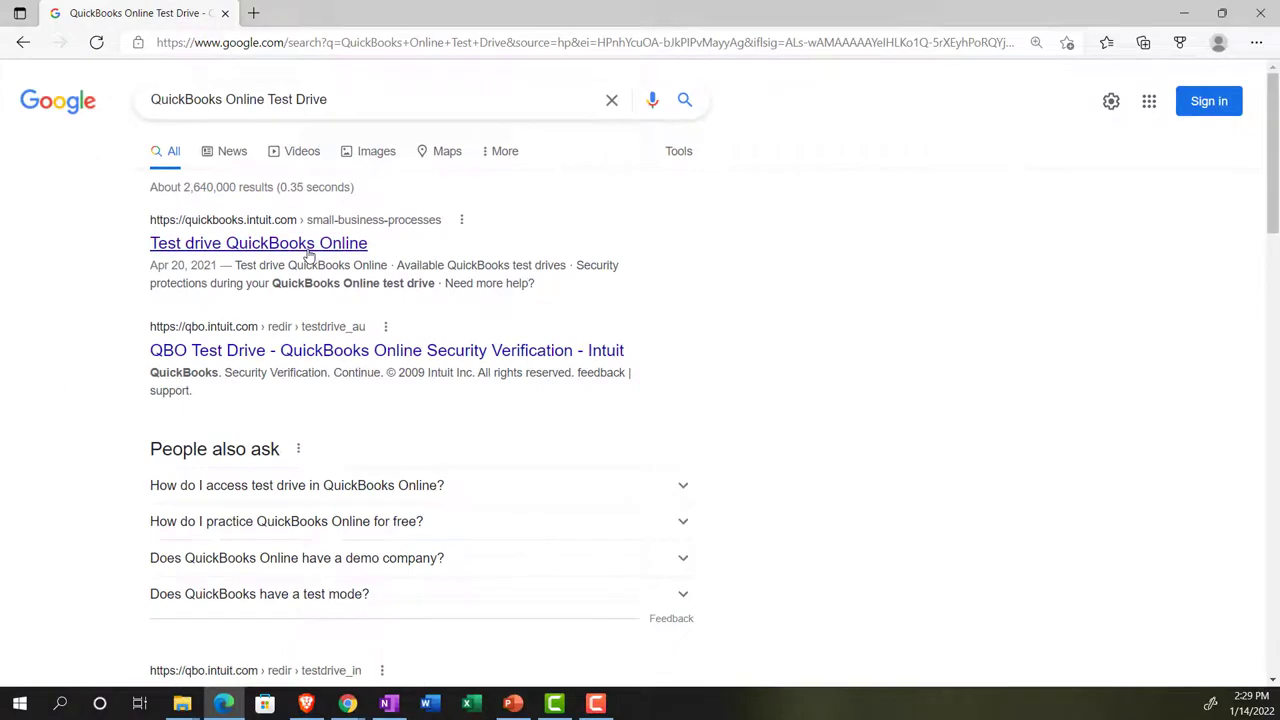
pyautogui.click(309, 244)
pyautogui.scroll(-4, 330, 390)
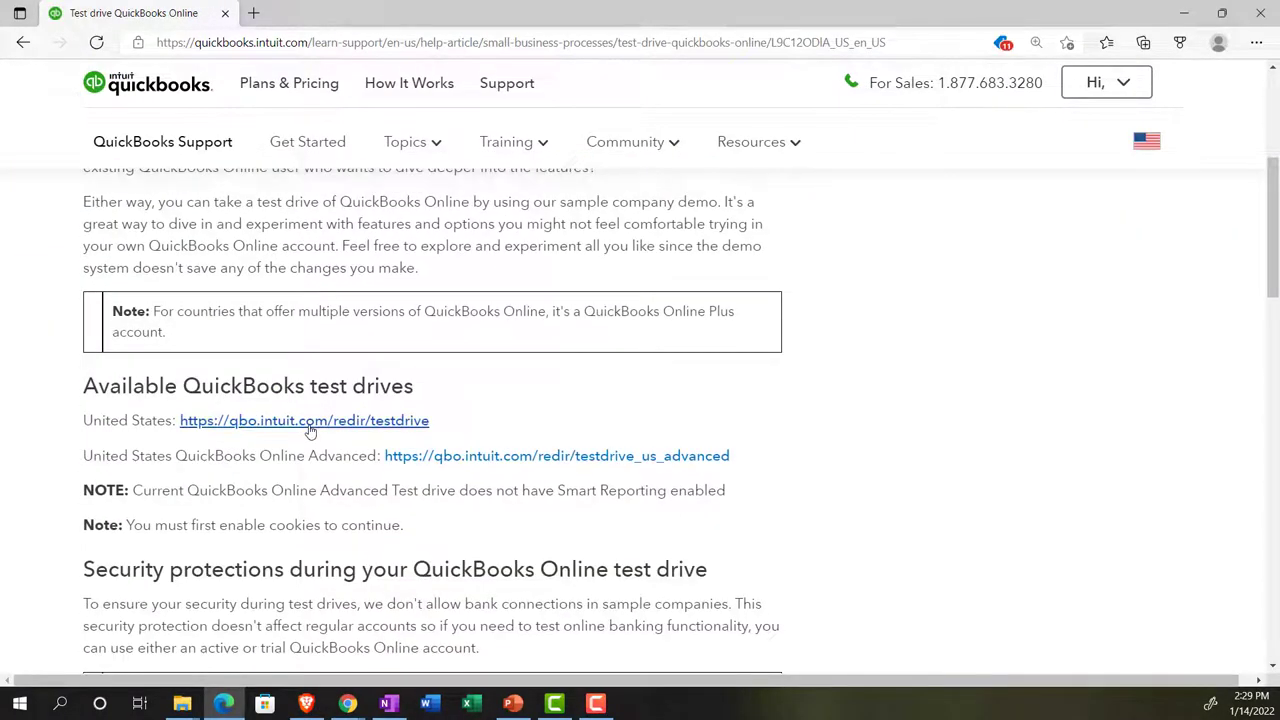
pyautogui.click(309, 424)
pyautogui.click(480, 282)
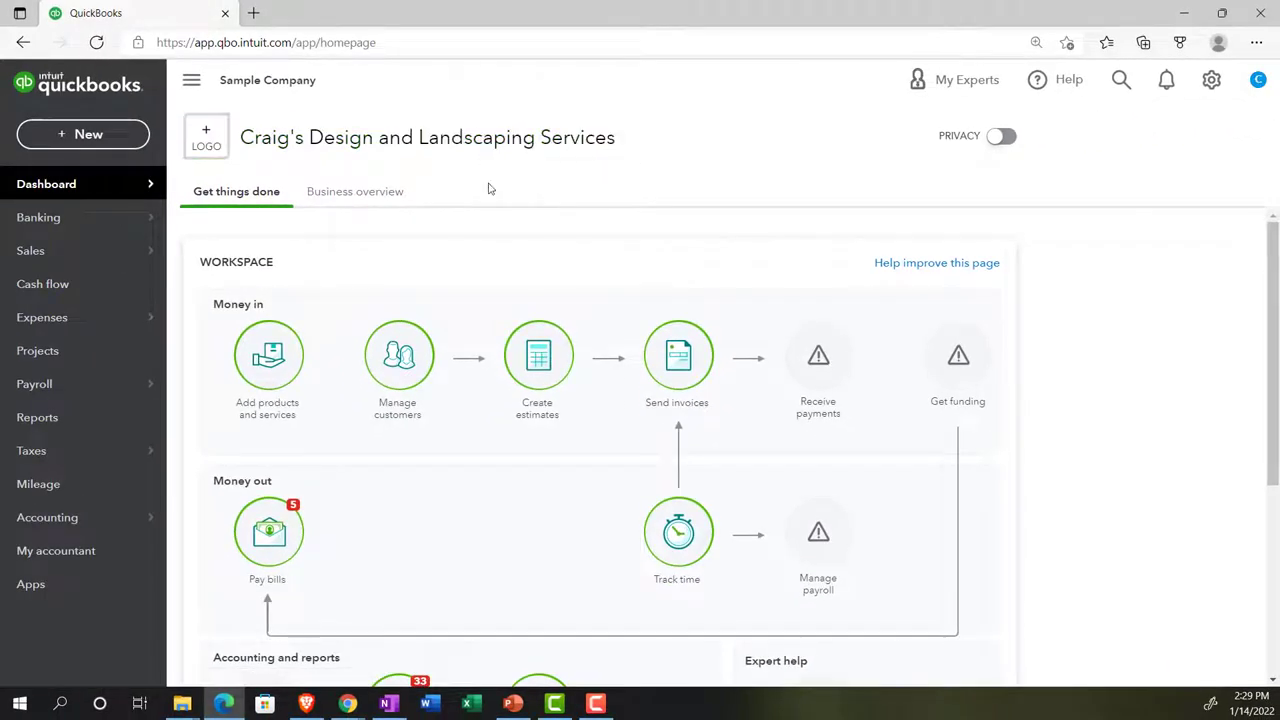
pyautogui.hotkey('ctrl', '+')
pyautogui.hotkey('ctrl', '+')
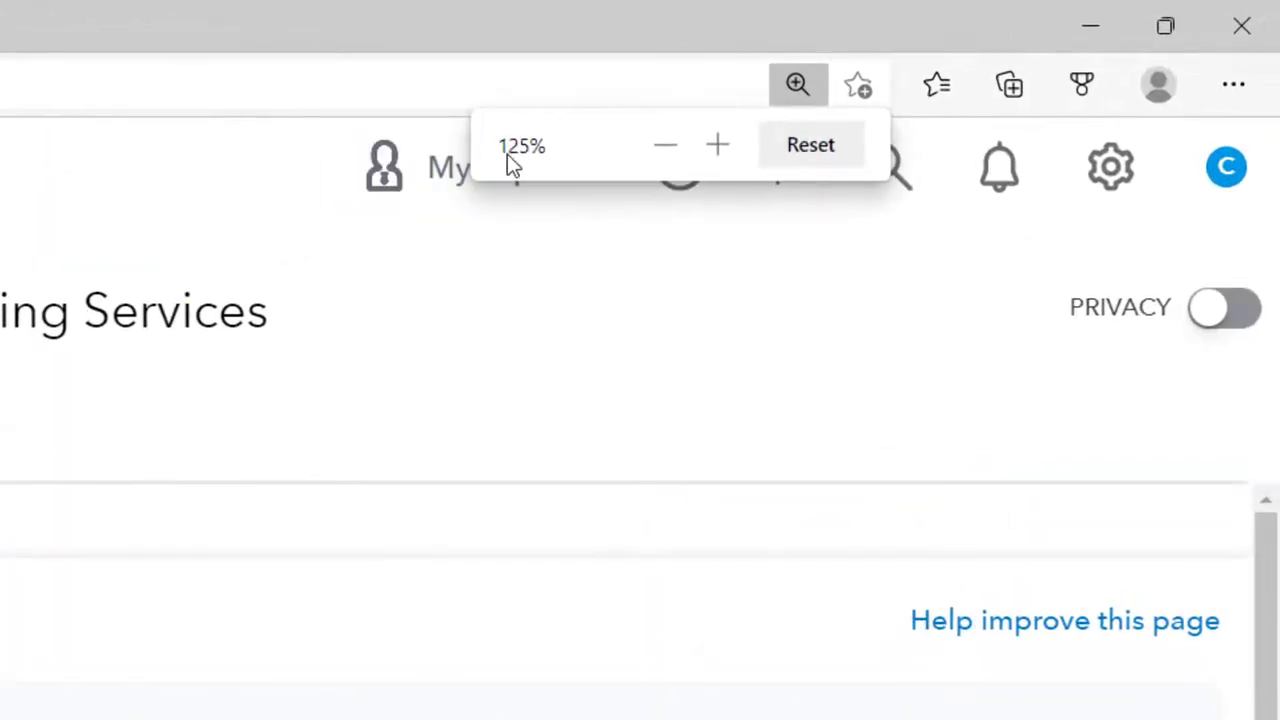
# - Look at the Get Great Guitars company's Business view navigation in Chrome, and return to the sample company in Edge
pyautogui.moveTo(333, 713)
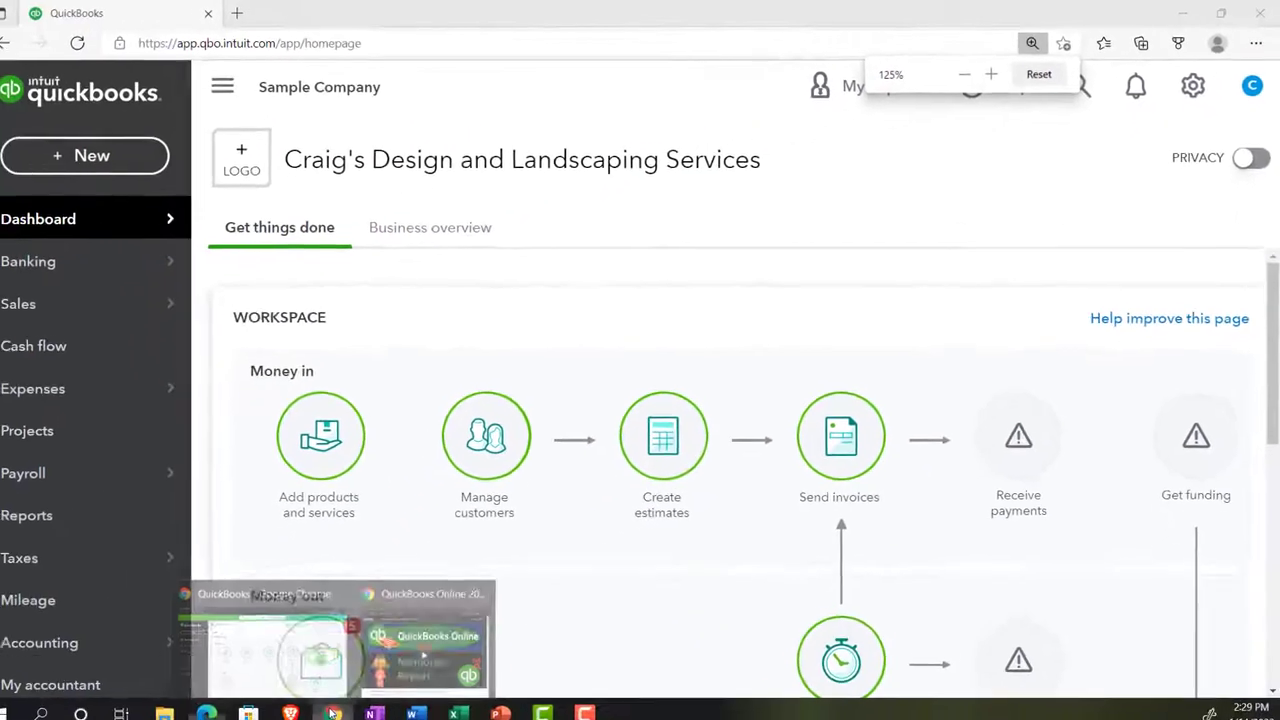
pyautogui.click(300, 652)
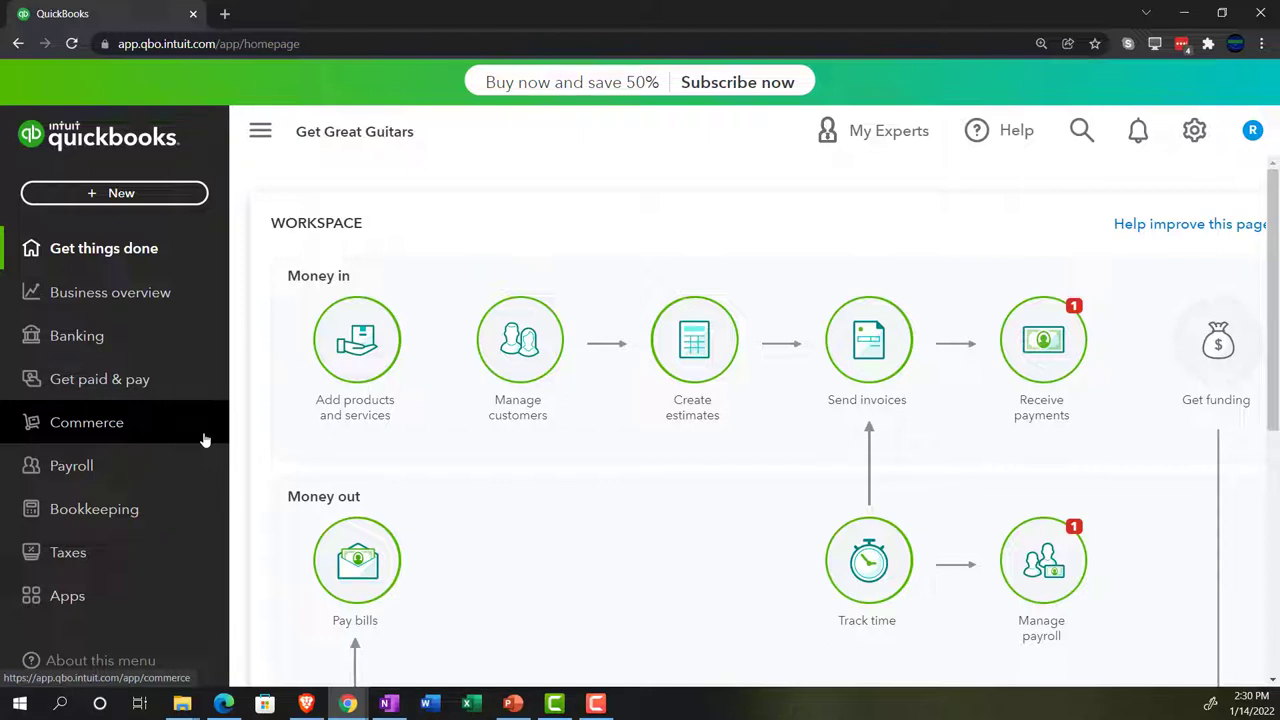
pyautogui.click(224, 703)
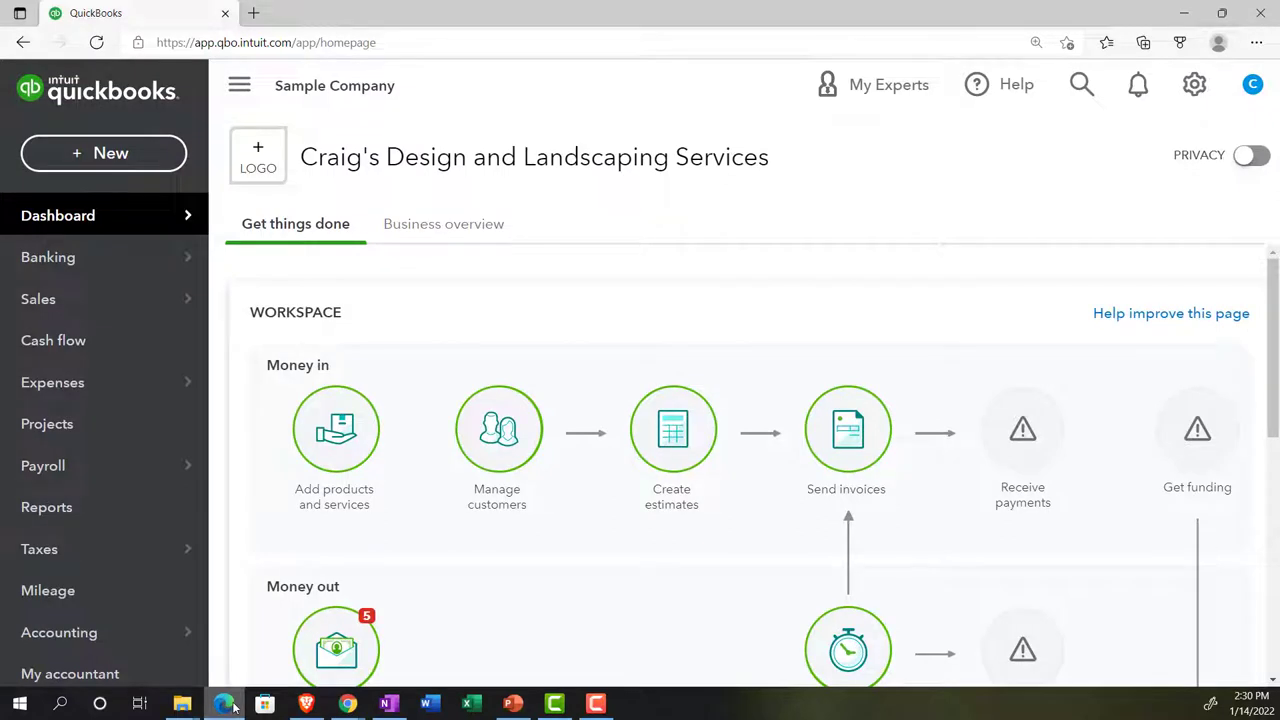
# - Duplicate the sample company's browser tab twice to have three QuickBooks tabs
pyautogui.rightClick(159, 12)
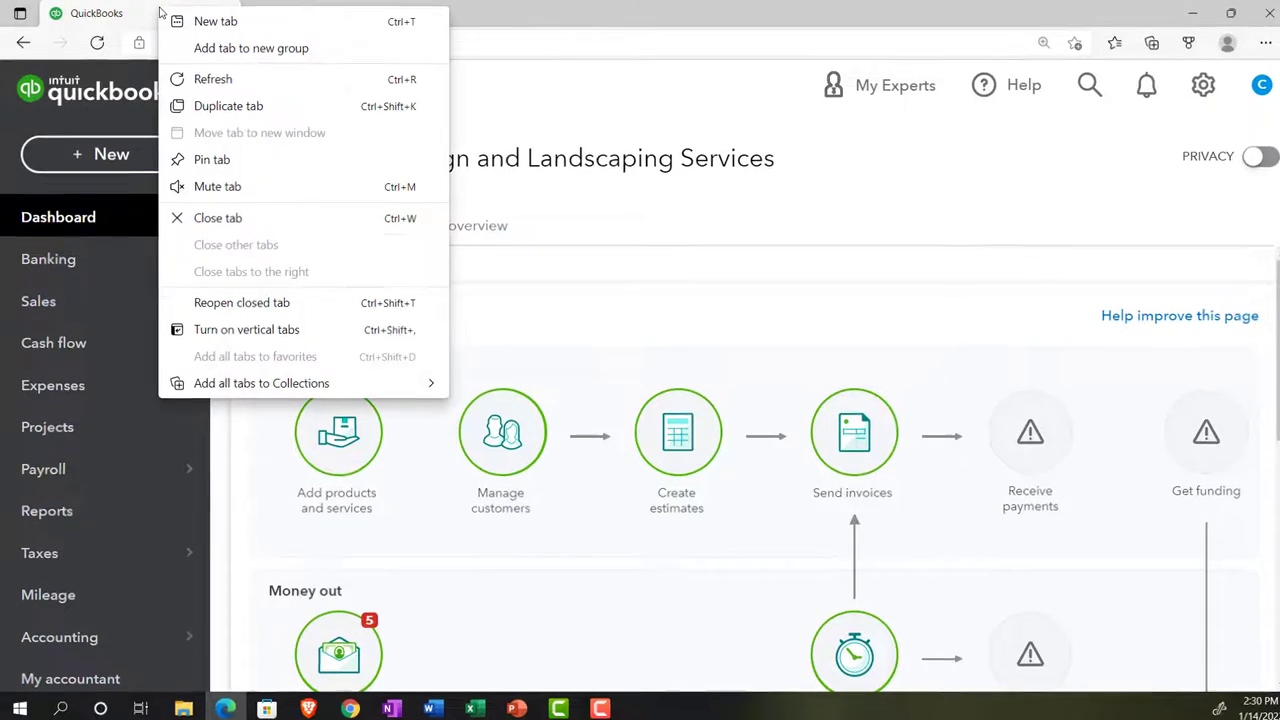
pyautogui.click(414, 214)
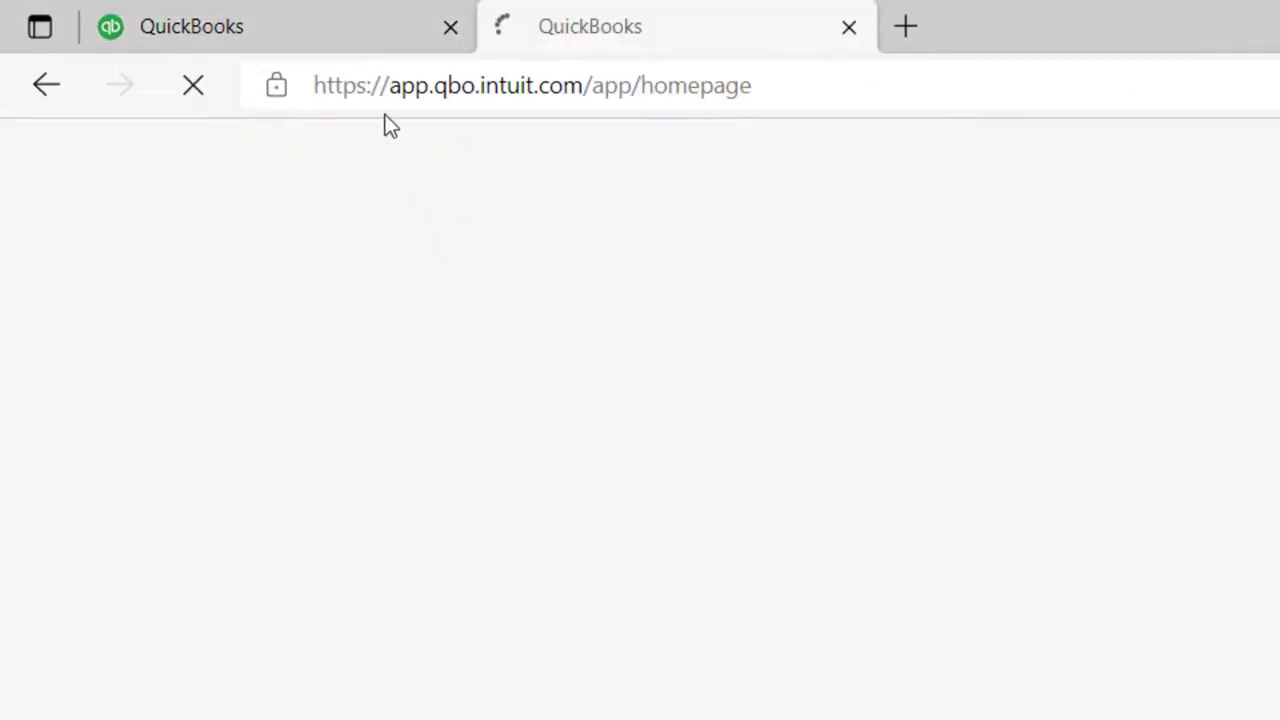
pyautogui.click(326, 31)
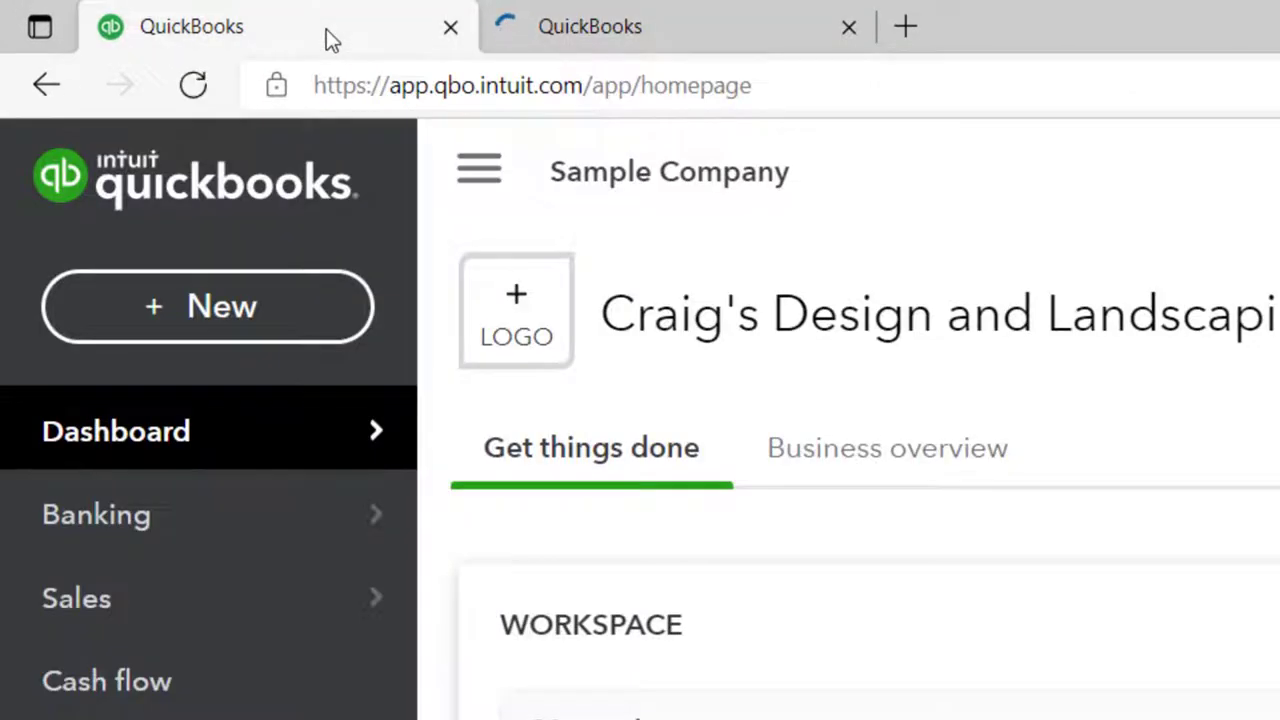
pyautogui.rightClick(326, 29)
pyautogui.click(422, 226)
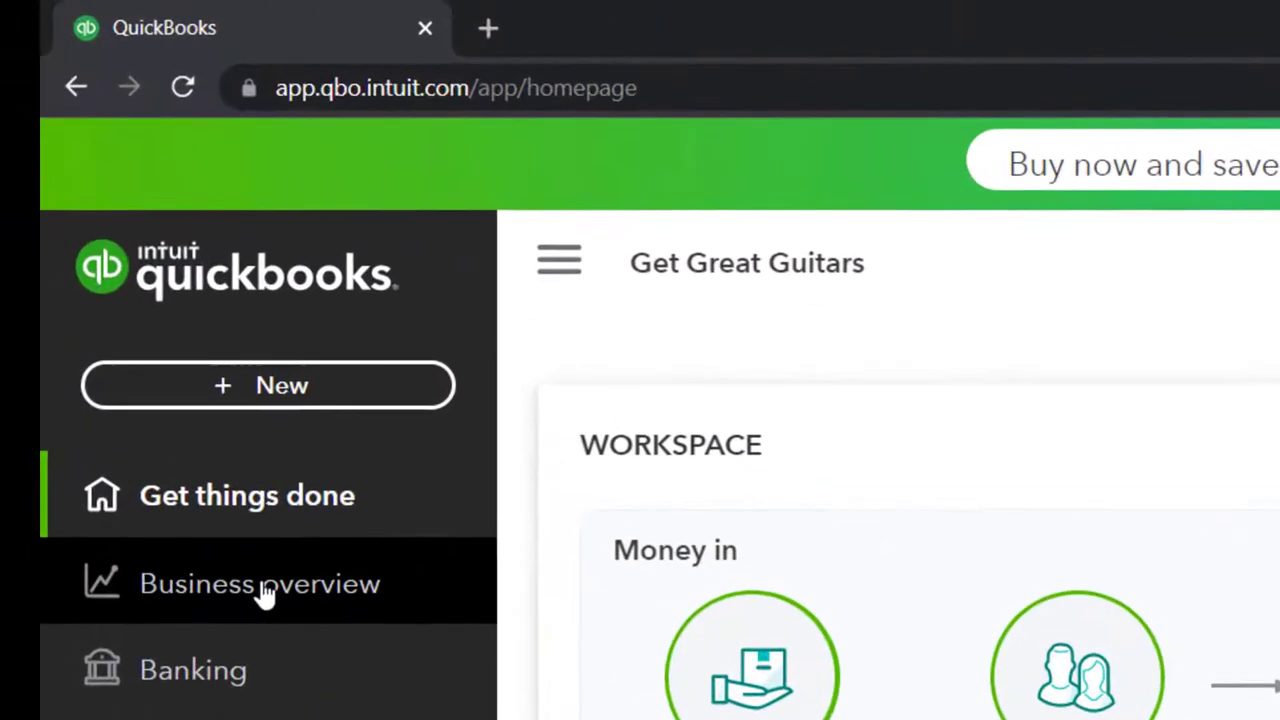
# - In Chrome, open the Get Great Guitars Reports page under Business overview and check the settings for the Accountant view switch
pyautogui.click(263, 585)
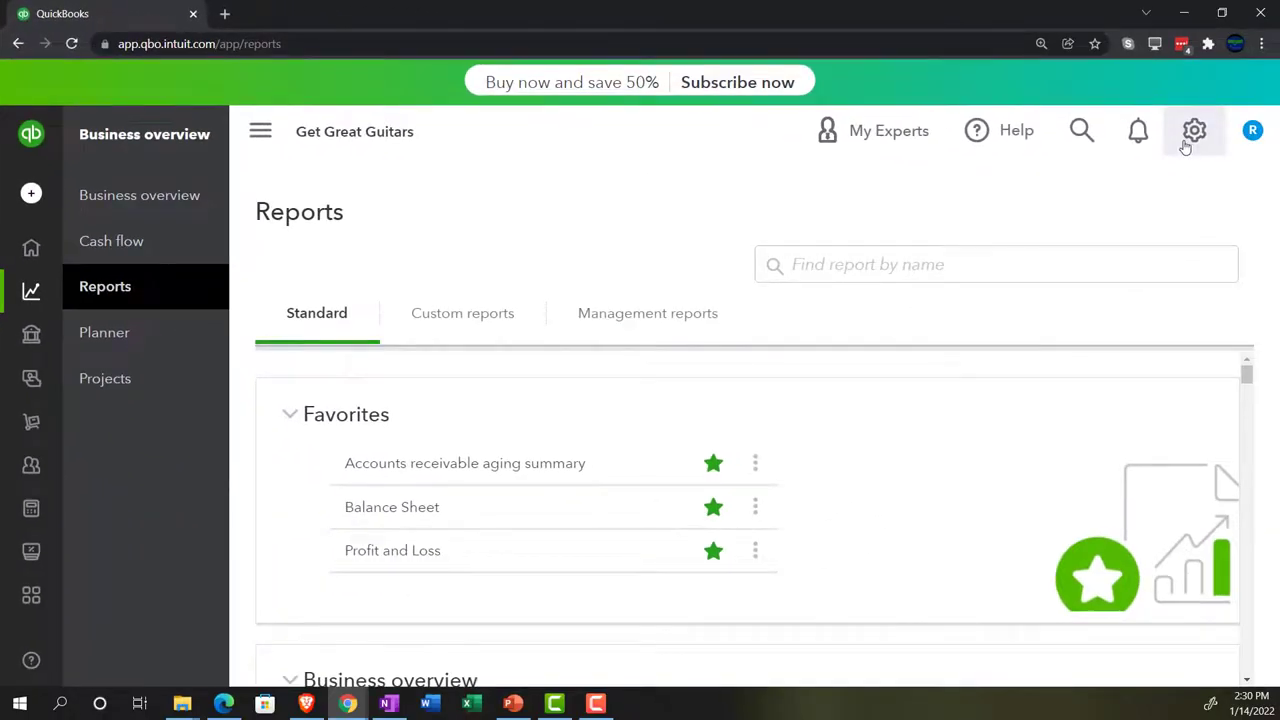
pyautogui.click(1193, 133)
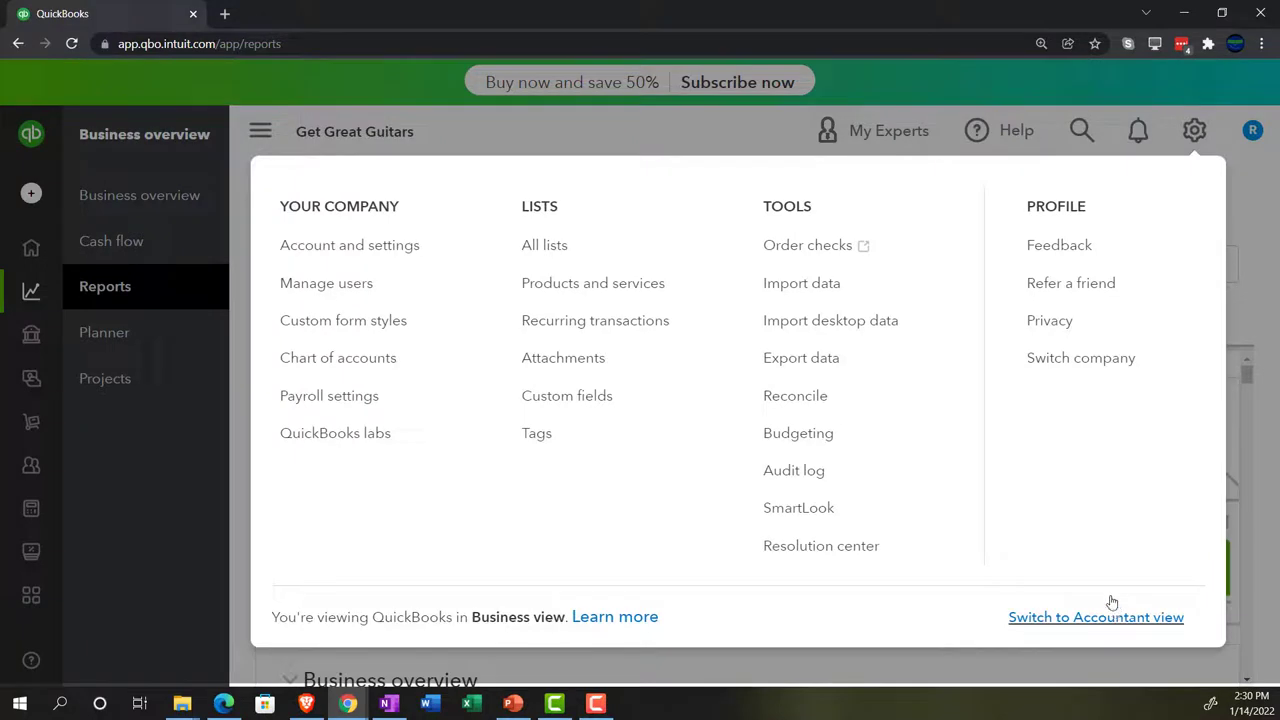
pyautogui.click(674, 142)
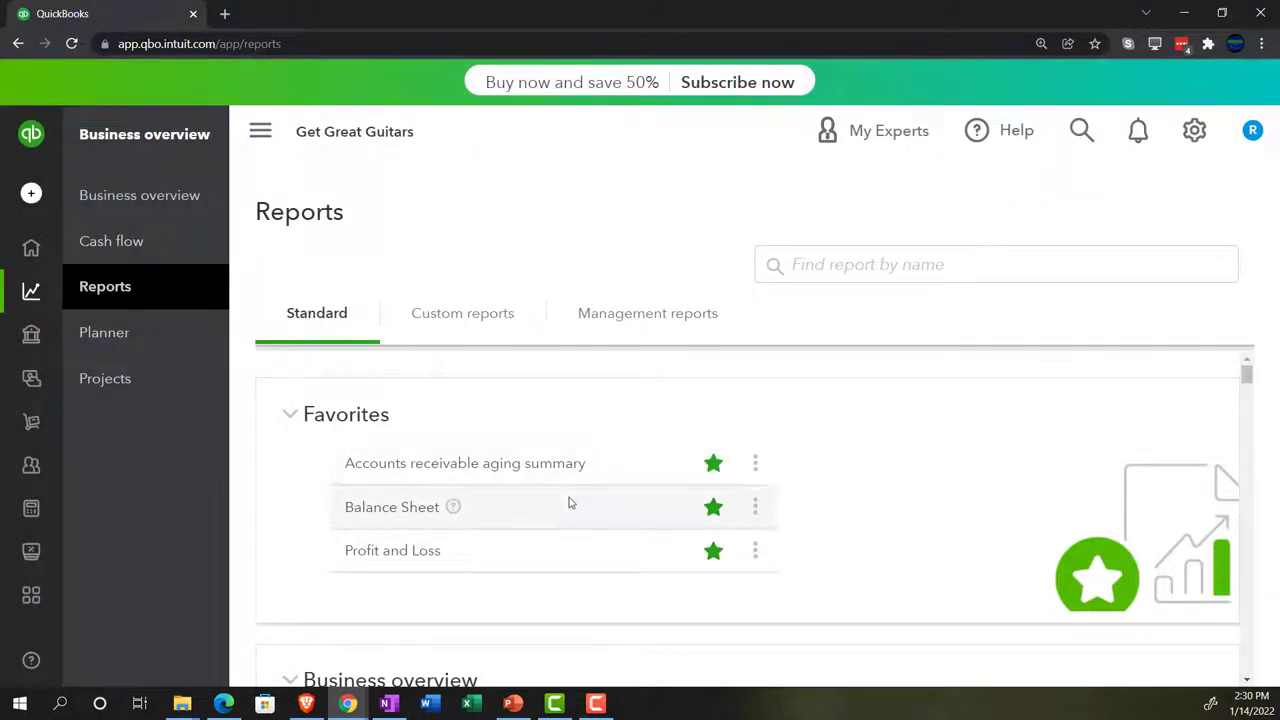
# - Switch to Edge and open the Balance Sheet Summary report in the sample company's second tab
pyautogui.click(226, 703)
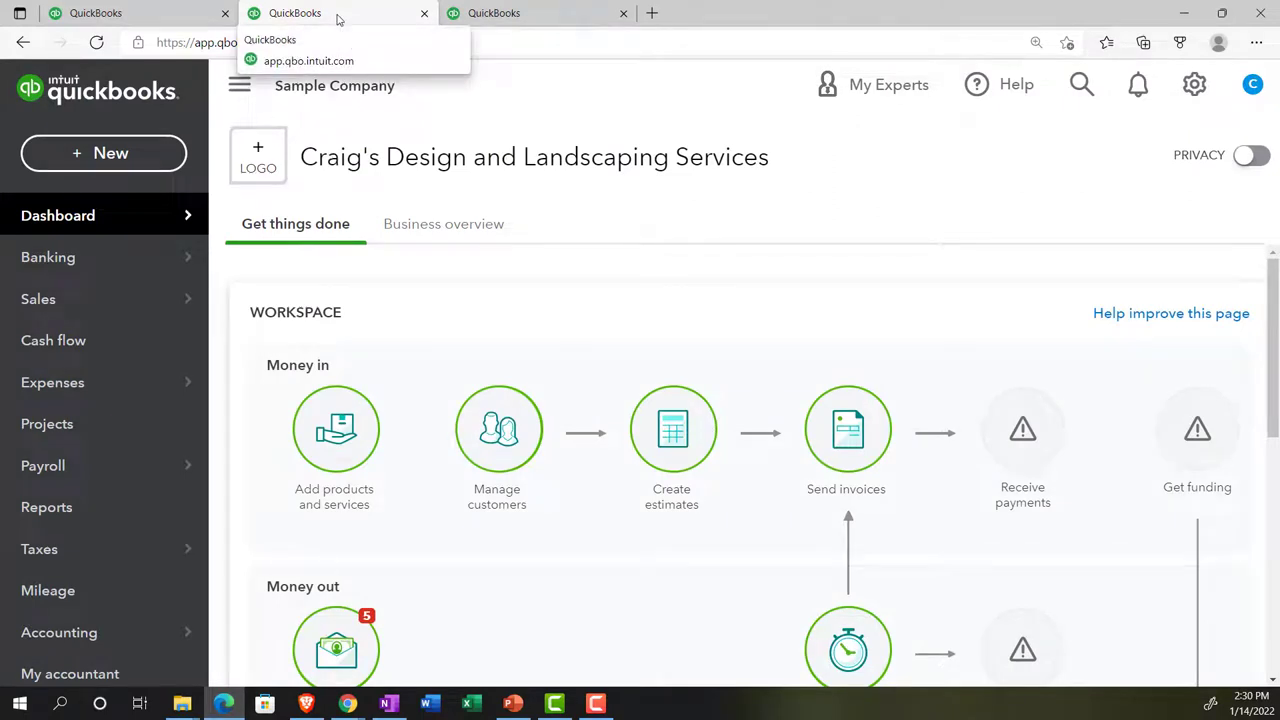
pyautogui.moveTo(160, 458)
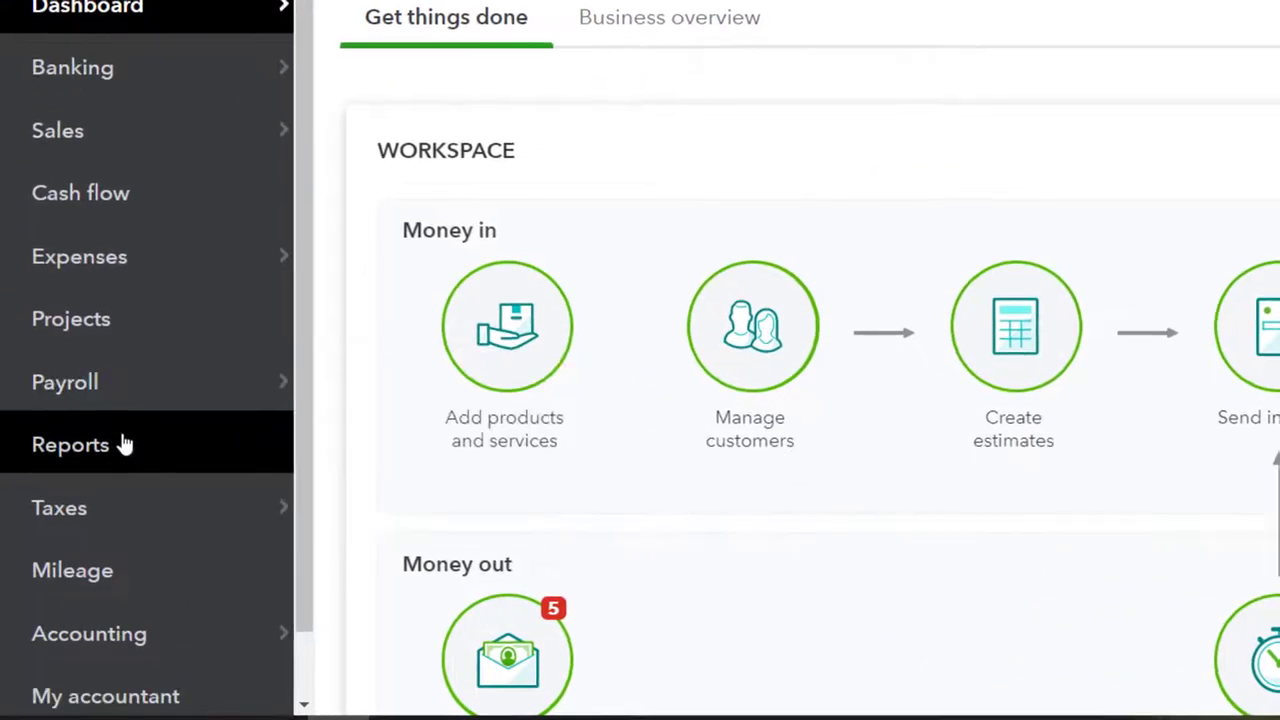
pyautogui.click(122, 445)
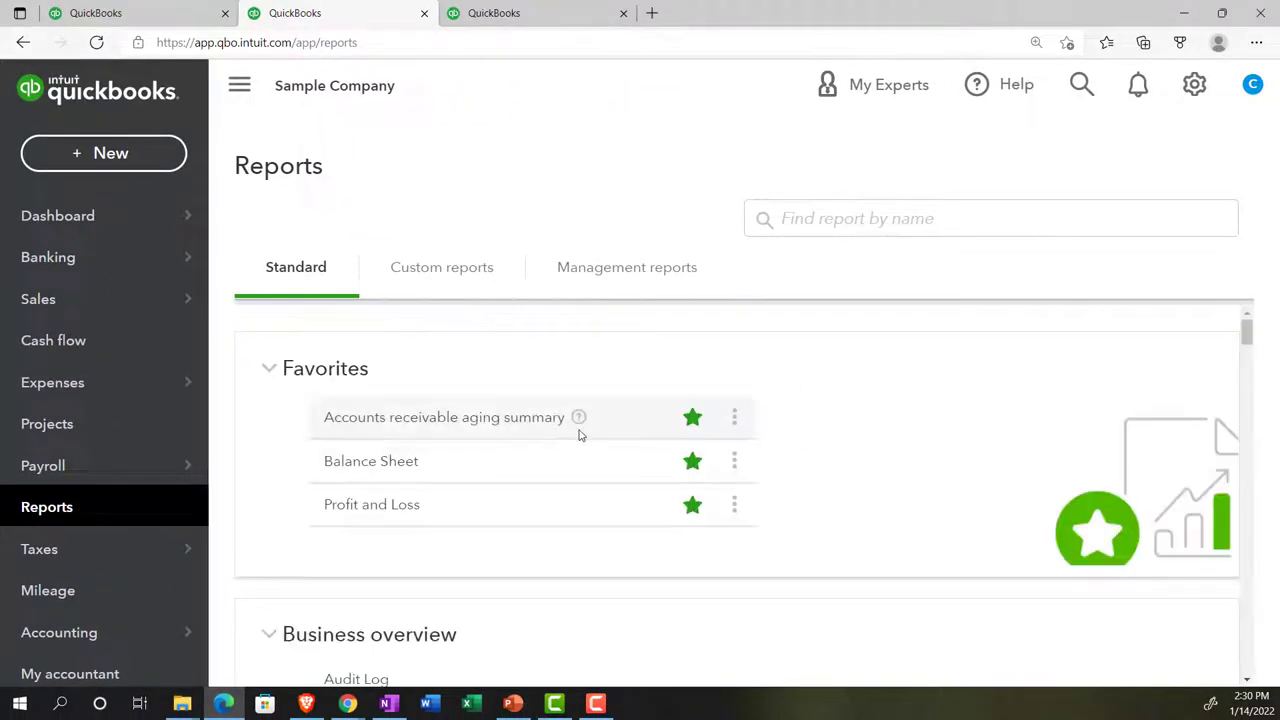
pyautogui.scroll(-2, 593, 433)
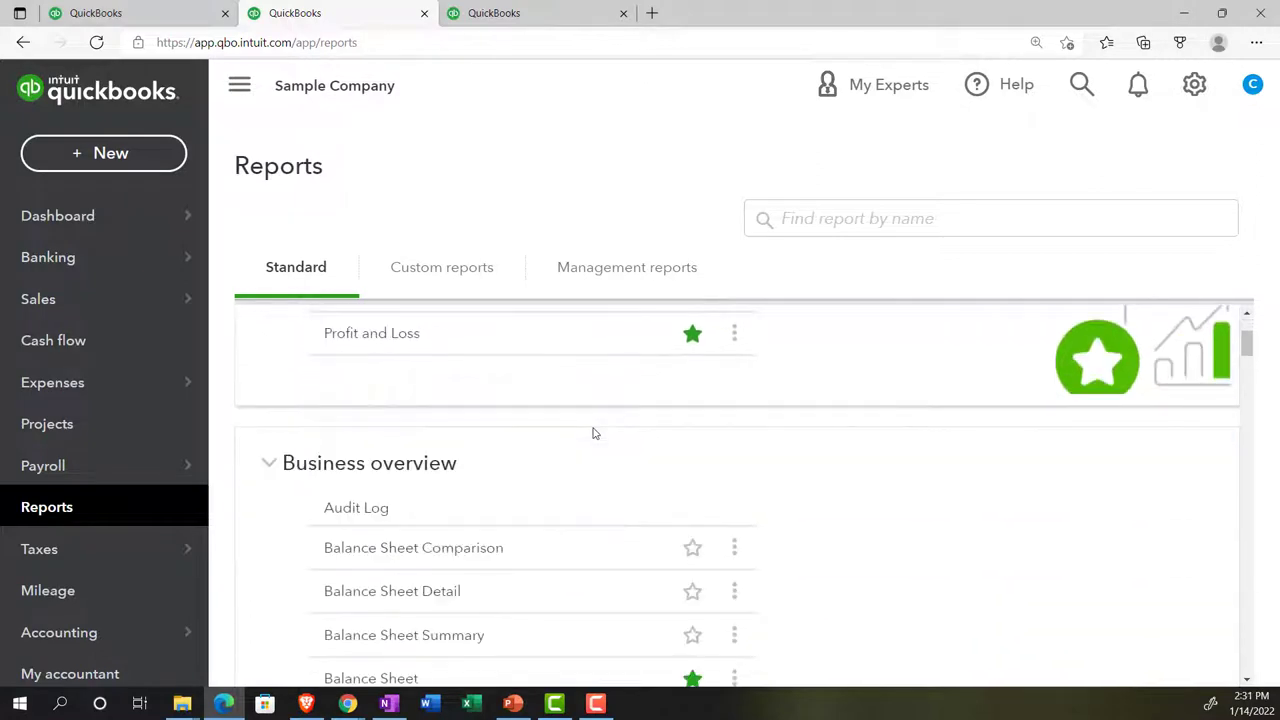
pyautogui.scroll(-1, 593, 433)
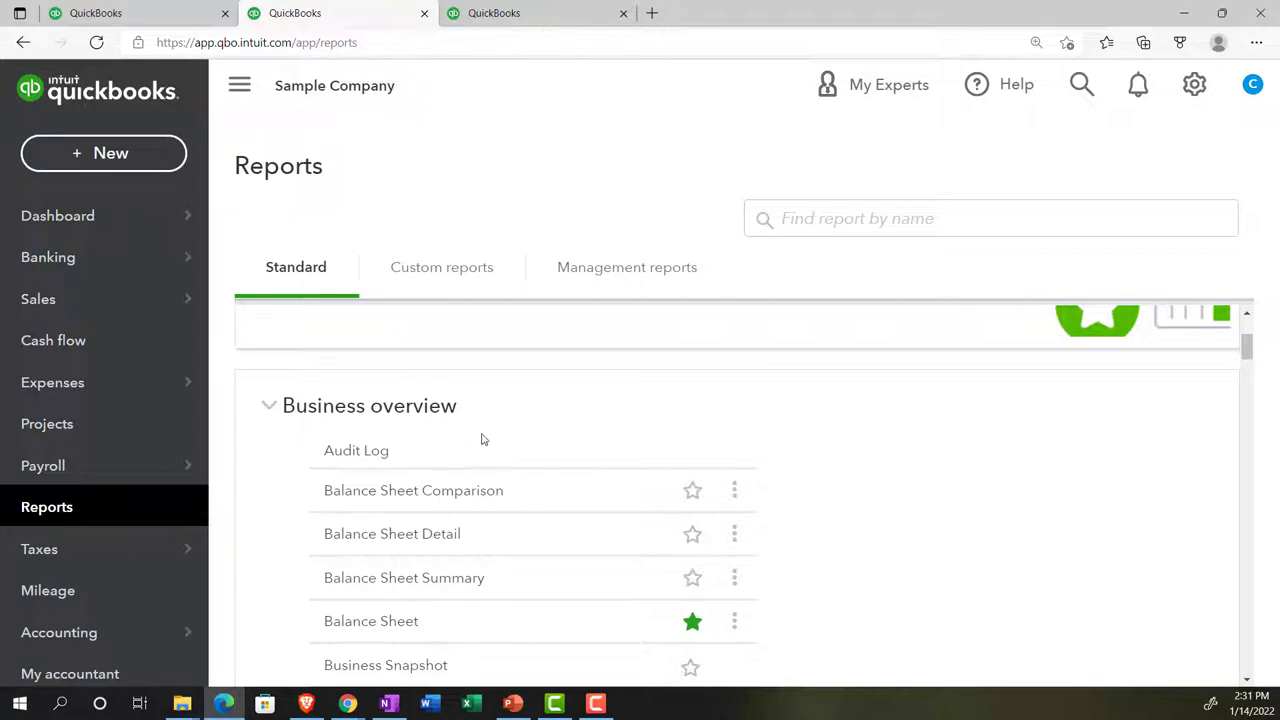
pyautogui.click(438, 580)
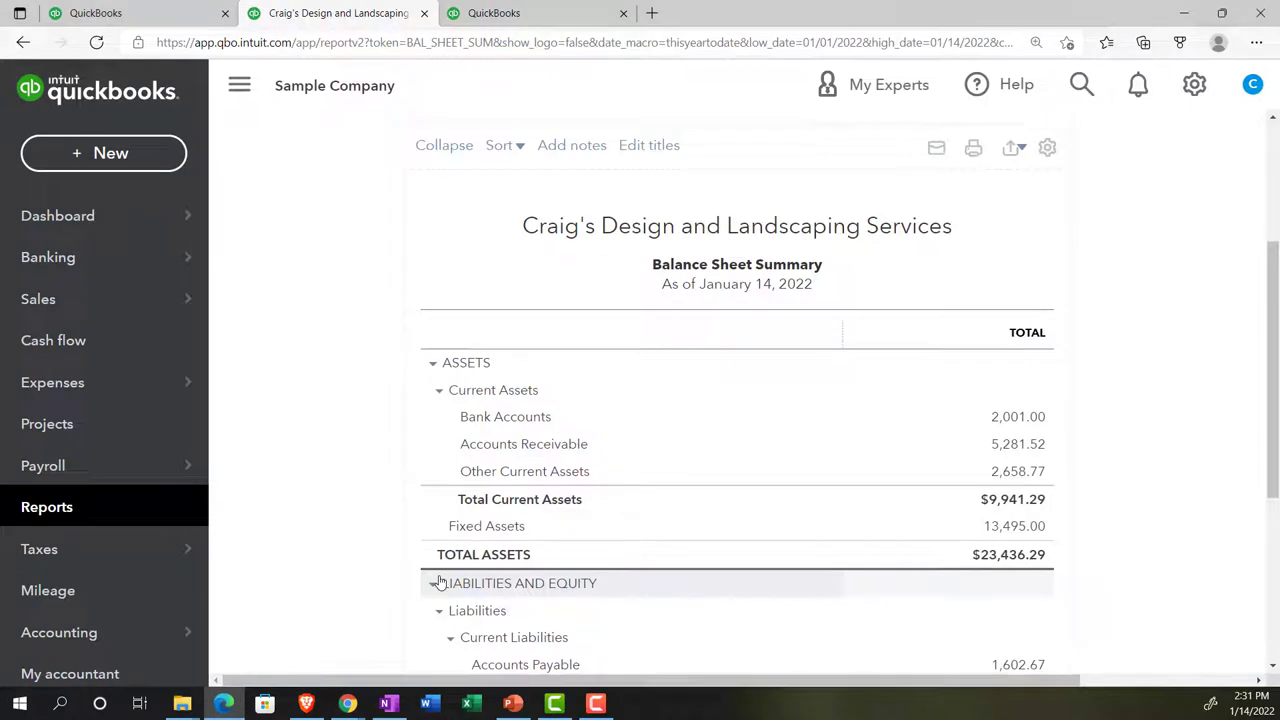
# - Open the favorite Balance Sheet report in the sample company's third tab
pyautogui.click(508, 13)
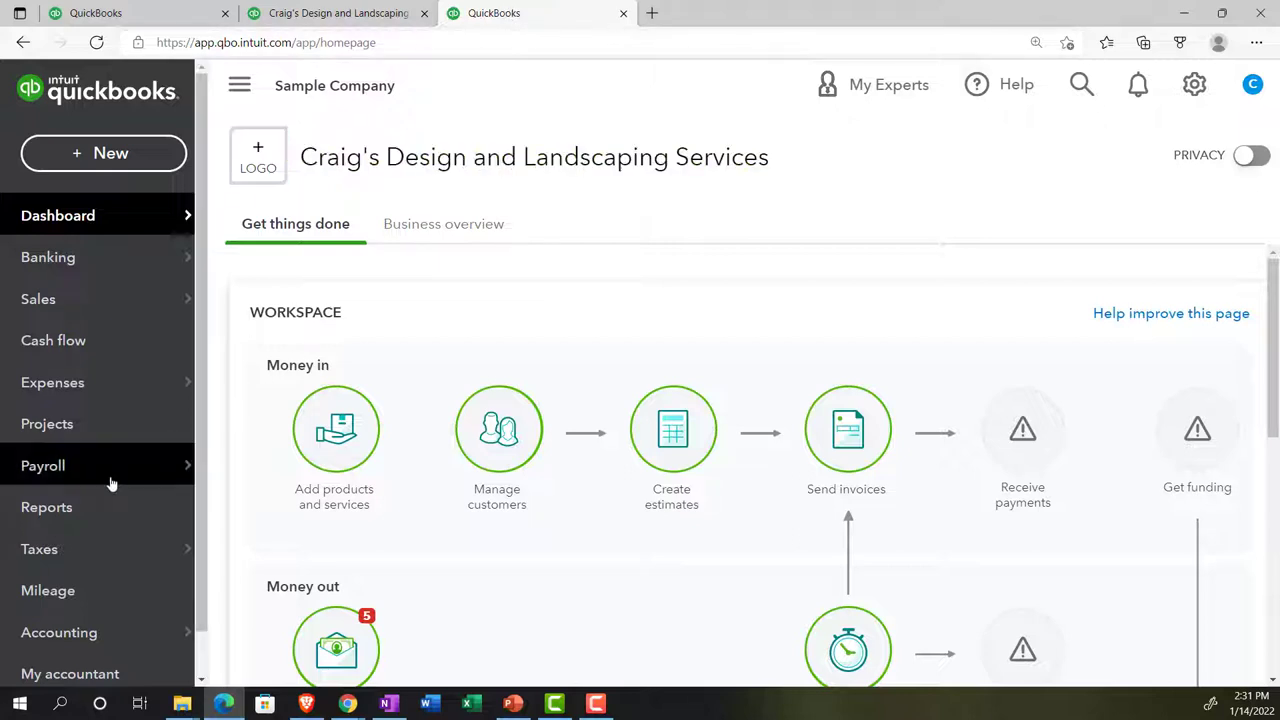
pyautogui.click(52, 508)
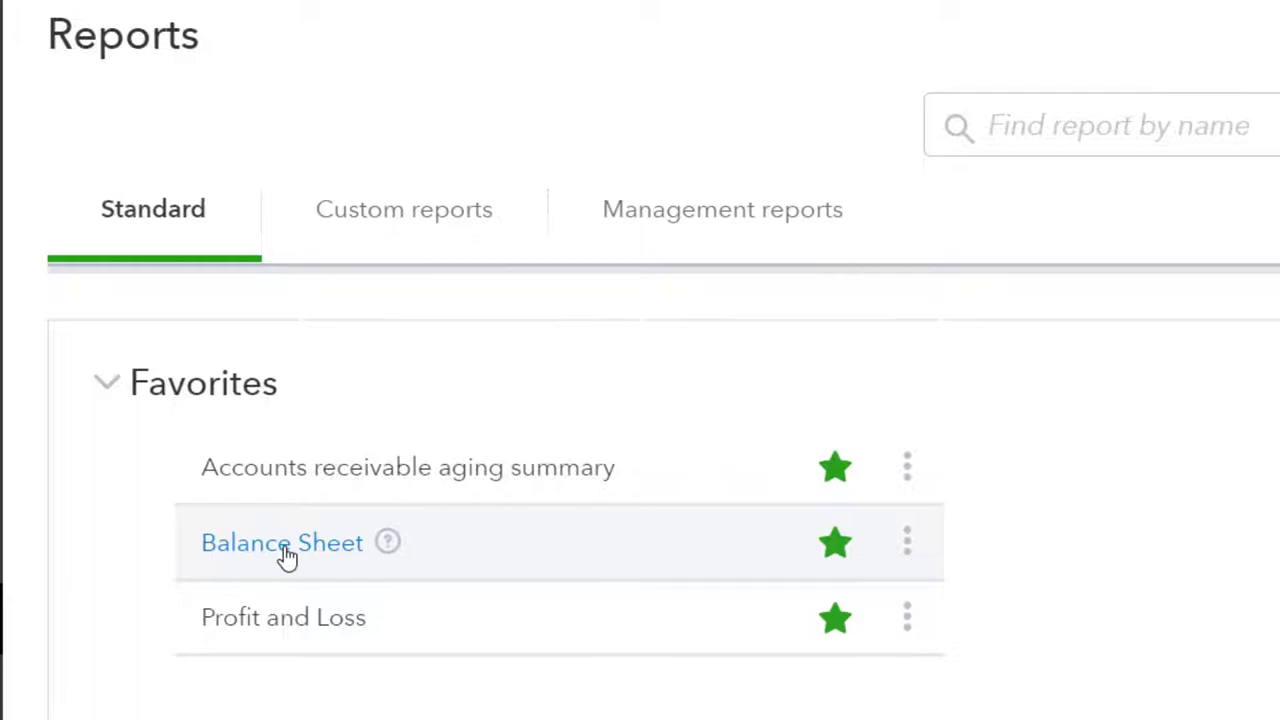
pyautogui.click(287, 558)
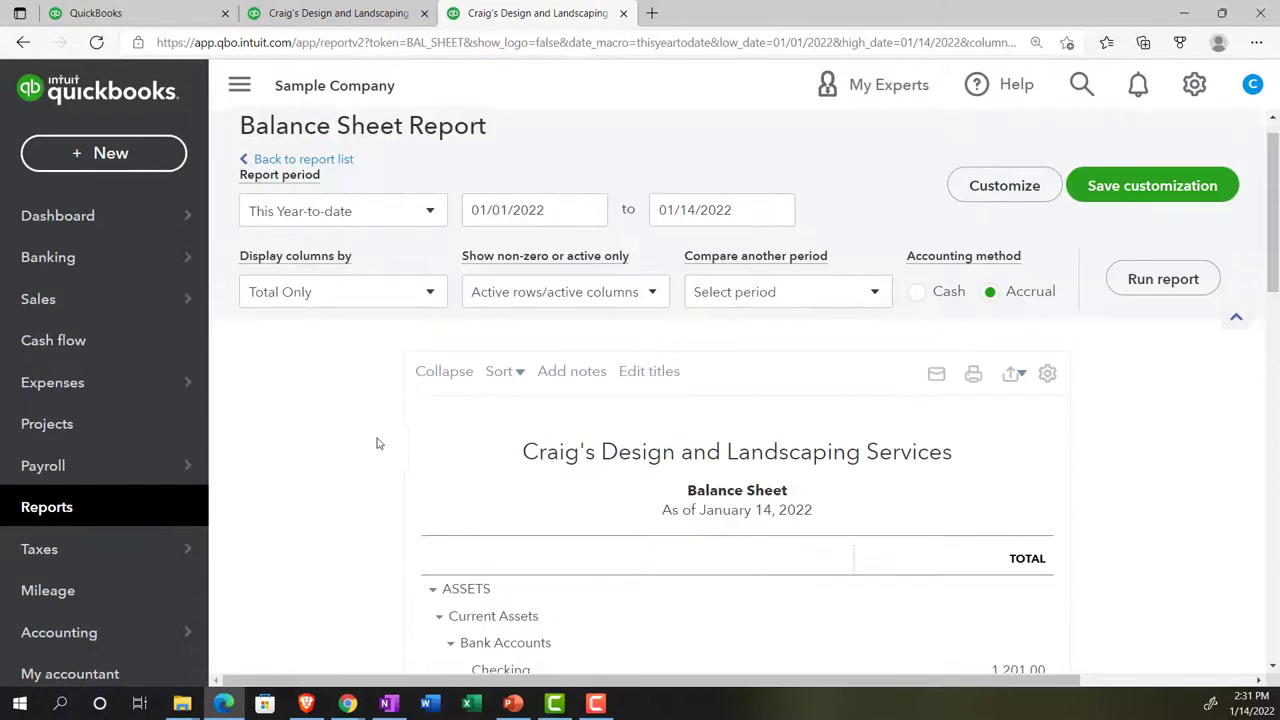
# - Set the Balance Sheet report period to 01/01/2021 through 12/31/2021
pyautogui.scroll(1, 377, 443)
pyautogui.moveTo(556, 249); pyautogui.dragTo(453, 249)
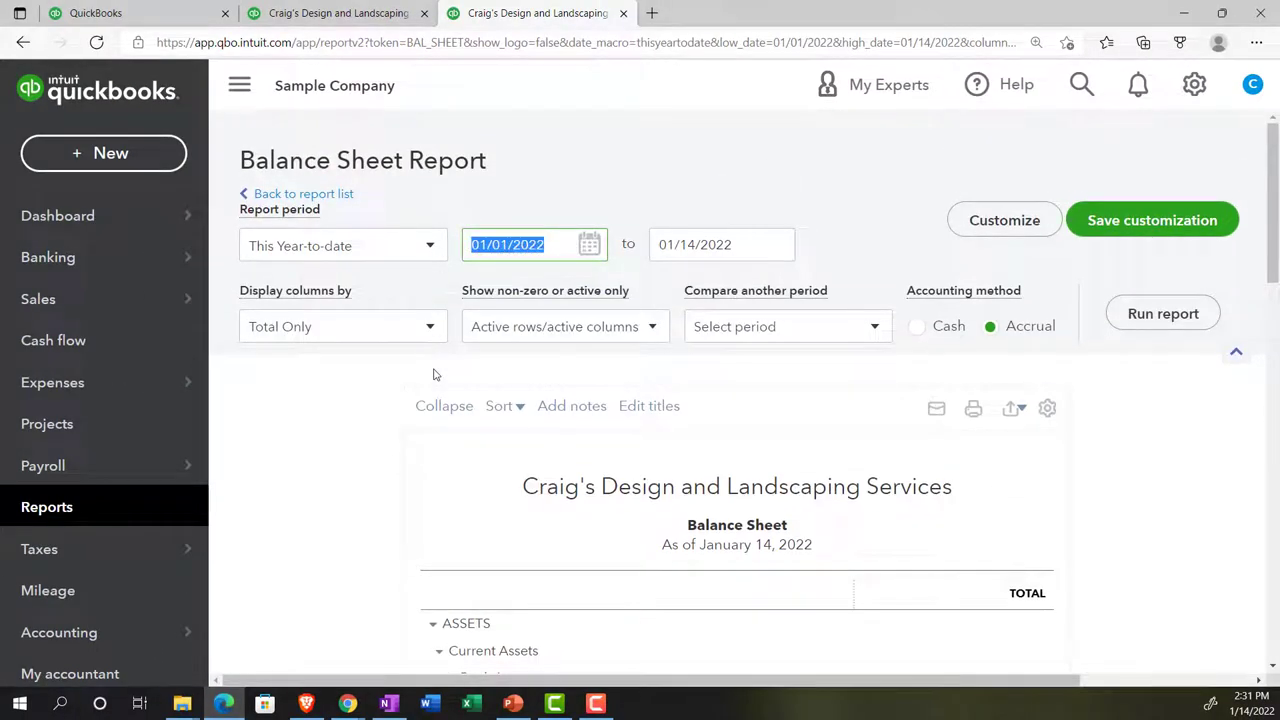
pyautogui.write('0')
pyautogui.write('1/01/2021')
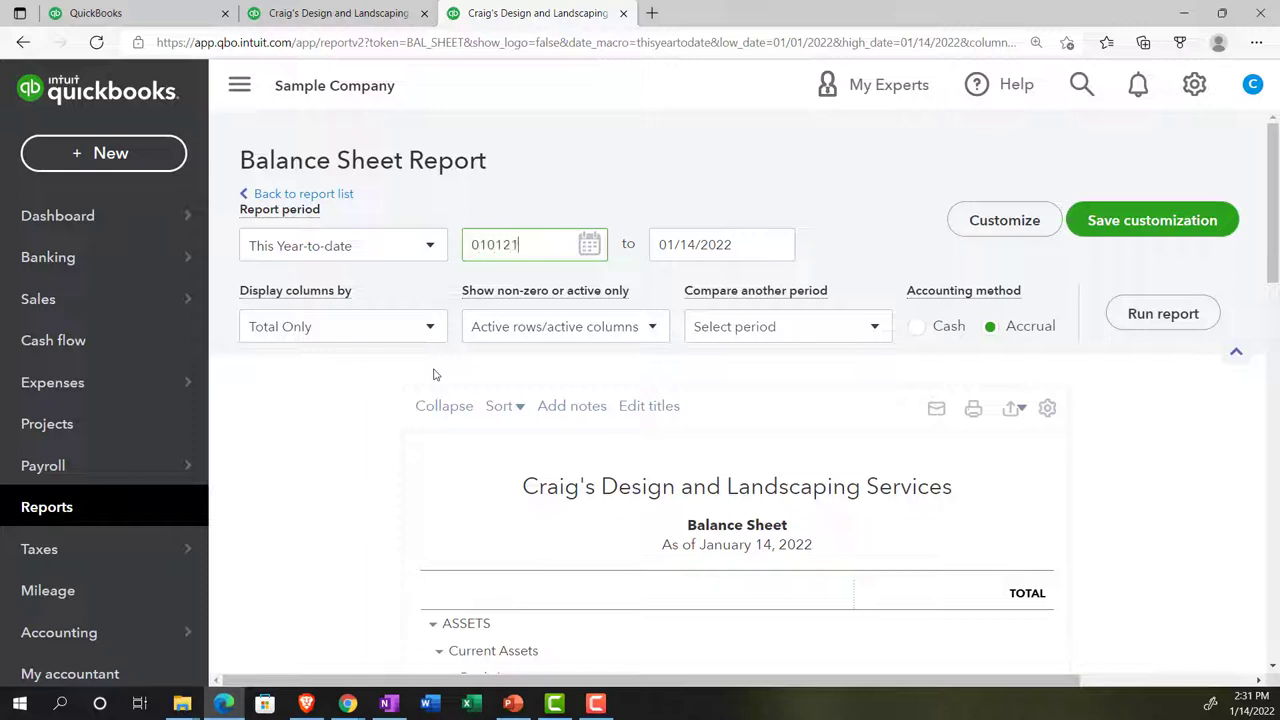
pyautogui.press('Tab')
pyautogui.write('12/31/2021')
pyautogui.press('Tab')
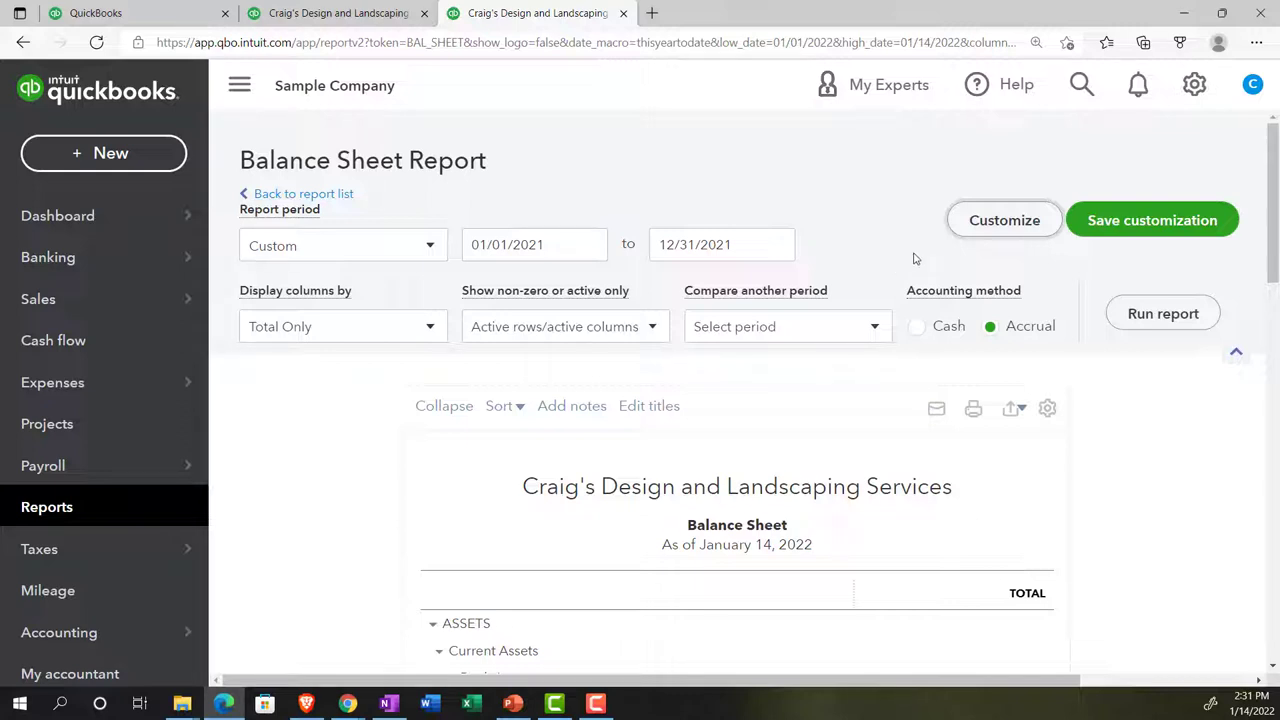
# - Customize the Balance Sheet's number format to omit cents and show negative numbers as (100) in red
pyautogui.click(1004, 221)
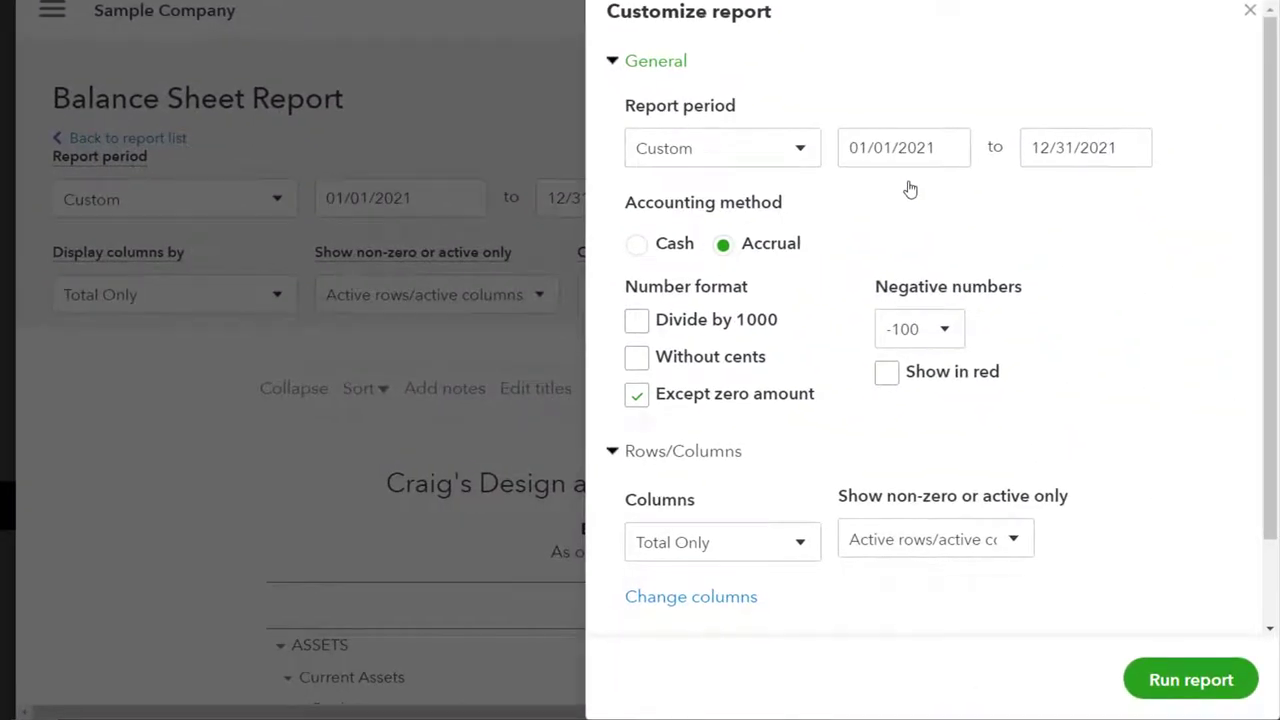
pyautogui.click(637, 357)
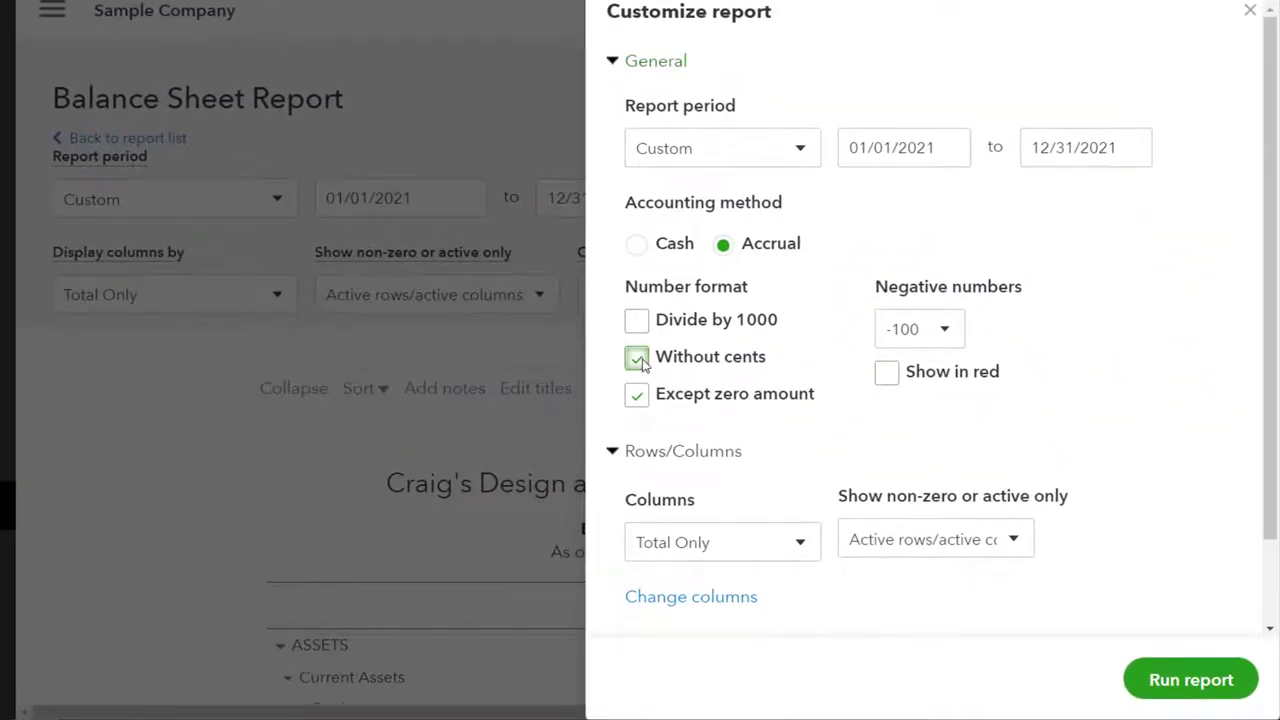
pyautogui.click(950, 329)
pyautogui.click(914, 409)
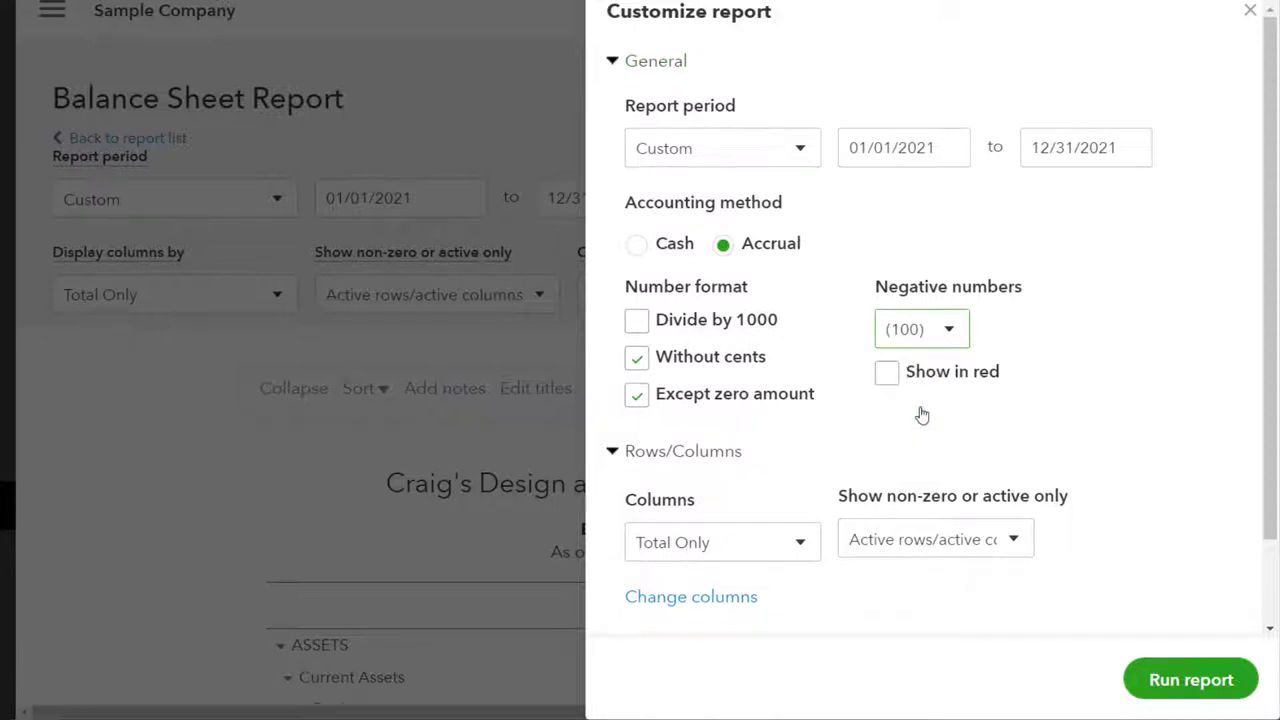
pyautogui.click(887, 380)
# - Remove the date prepared, time prepared and report basis from the Balance Sheet's footer, and run the report
pyautogui.scroll(-1, 889, 390)
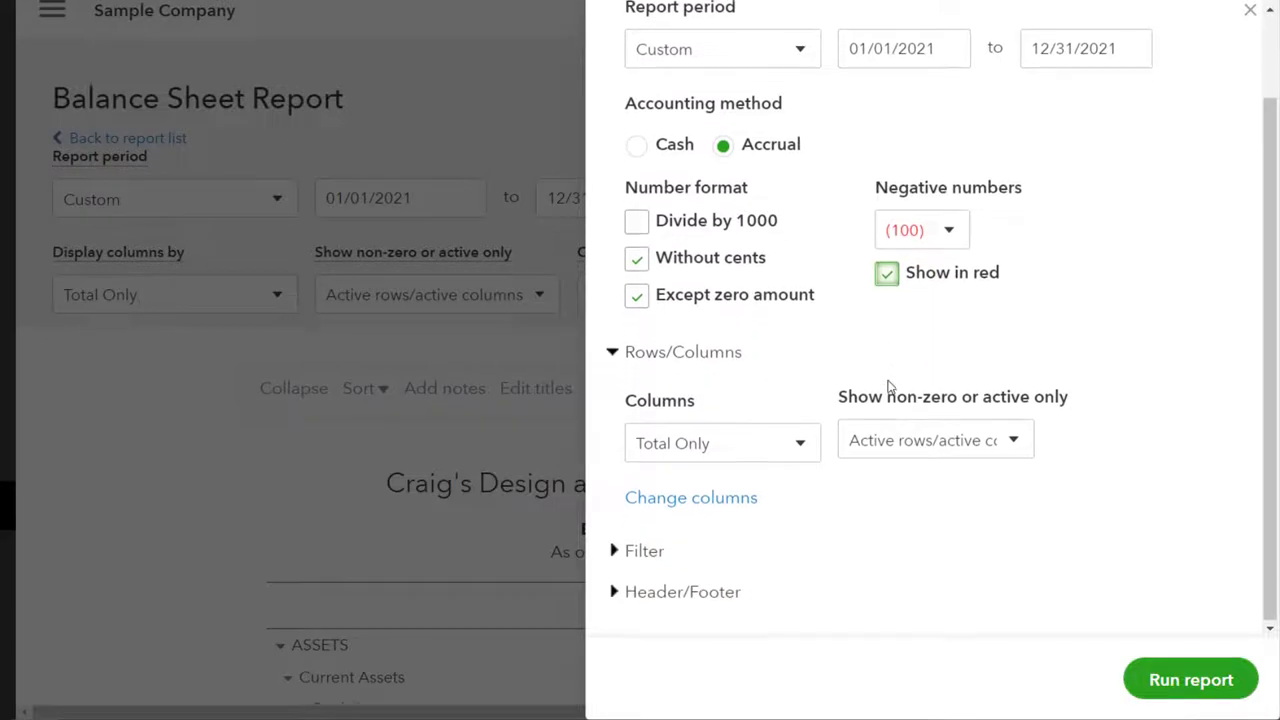
pyautogui.click(663, 594)
pyautogui.scroll(-5, 711, 531)
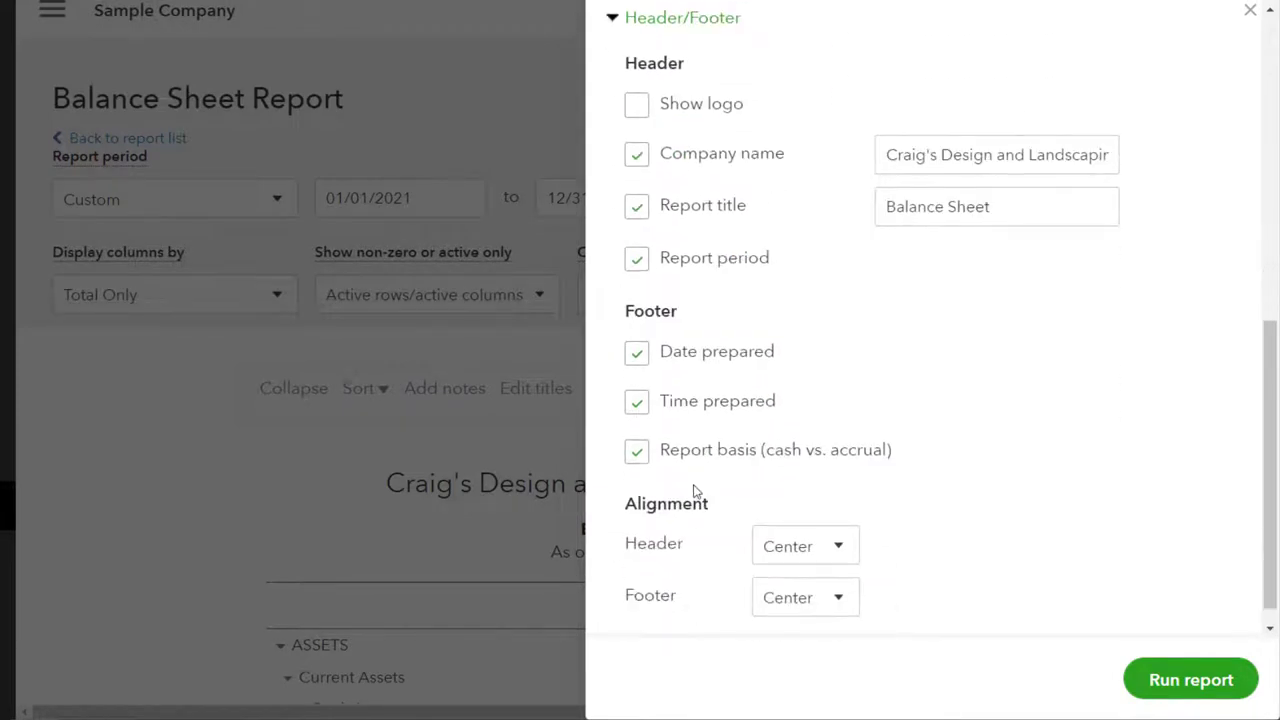
pyautogui.click(641, 362)
pyautogui.click(638, 403)
pyautogui.click(642, 455)
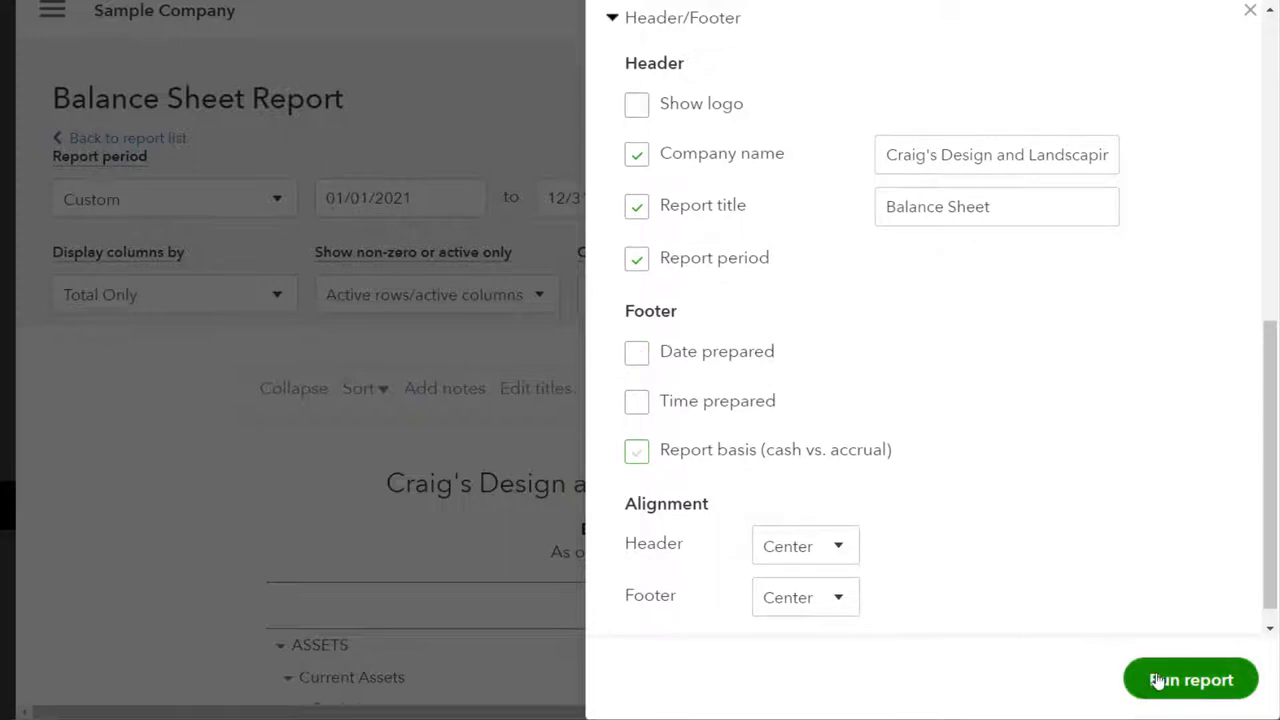
pyautogui.click(1151, 680)
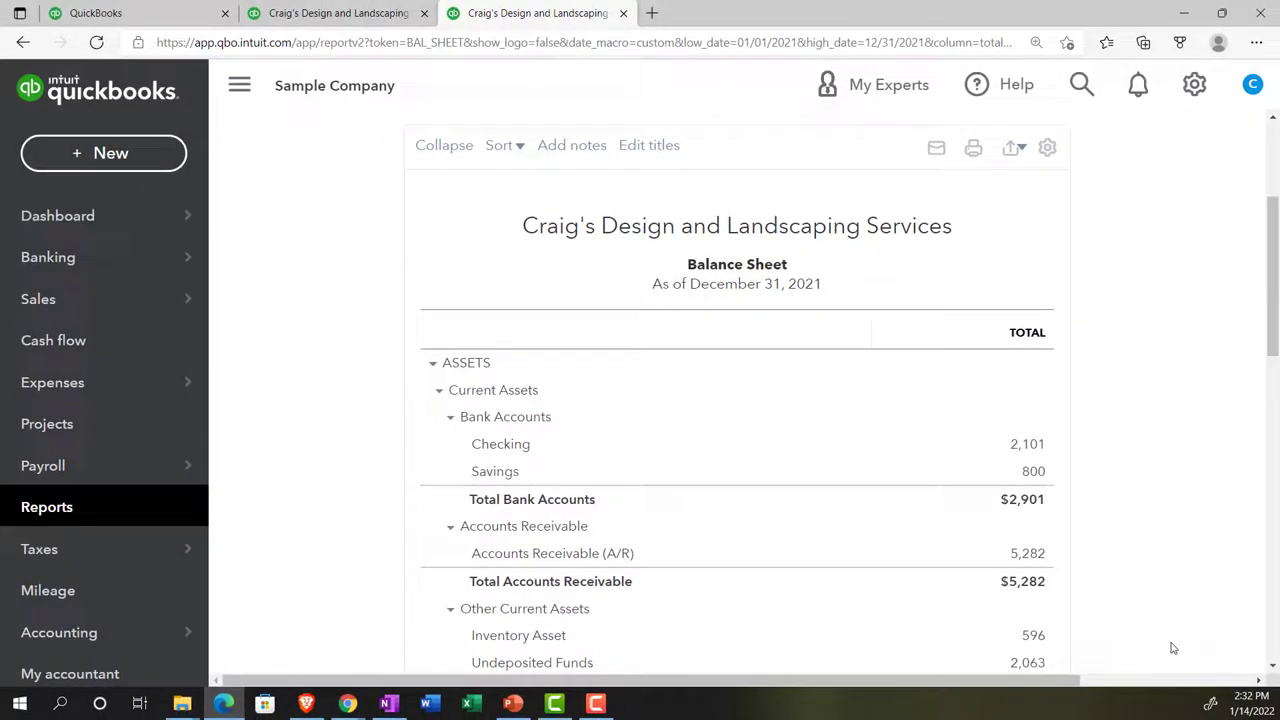
# - Set the Balance Sheet Summary report period to 01/01/2021 through 12/31/2021, and run the report
pyautogui.click(362, 16)
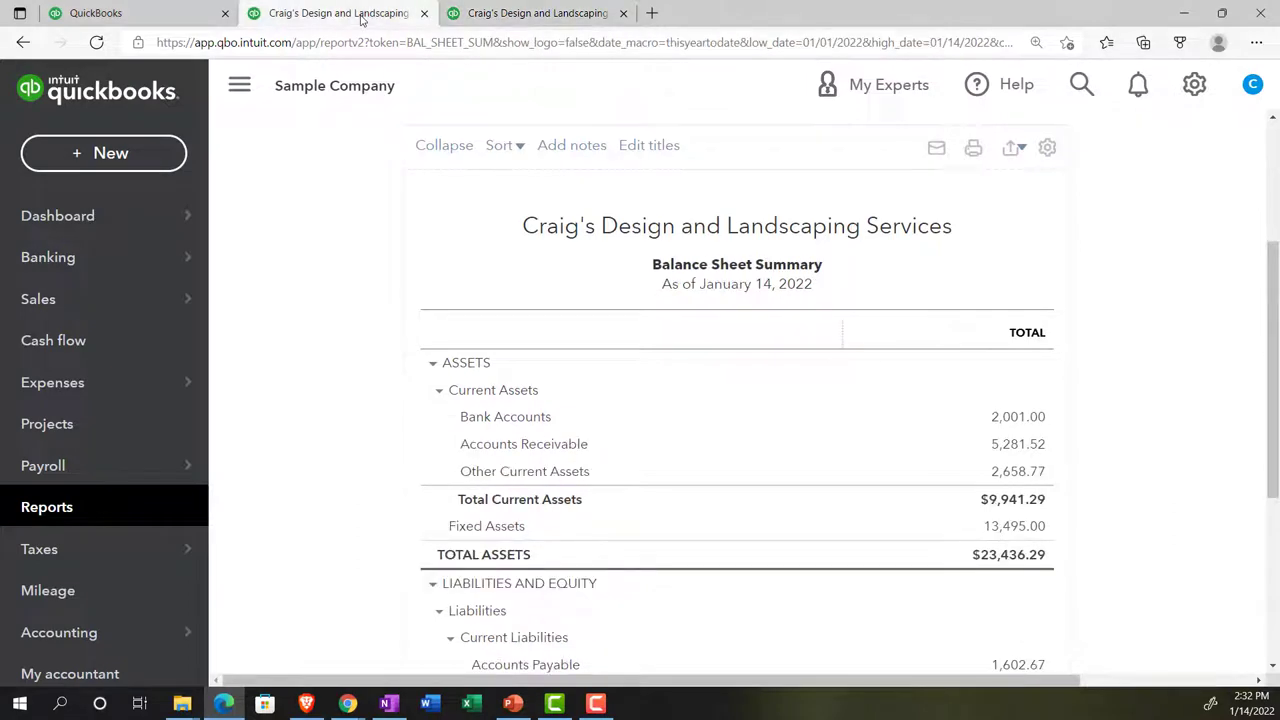
pyautogui.click(240, 87)
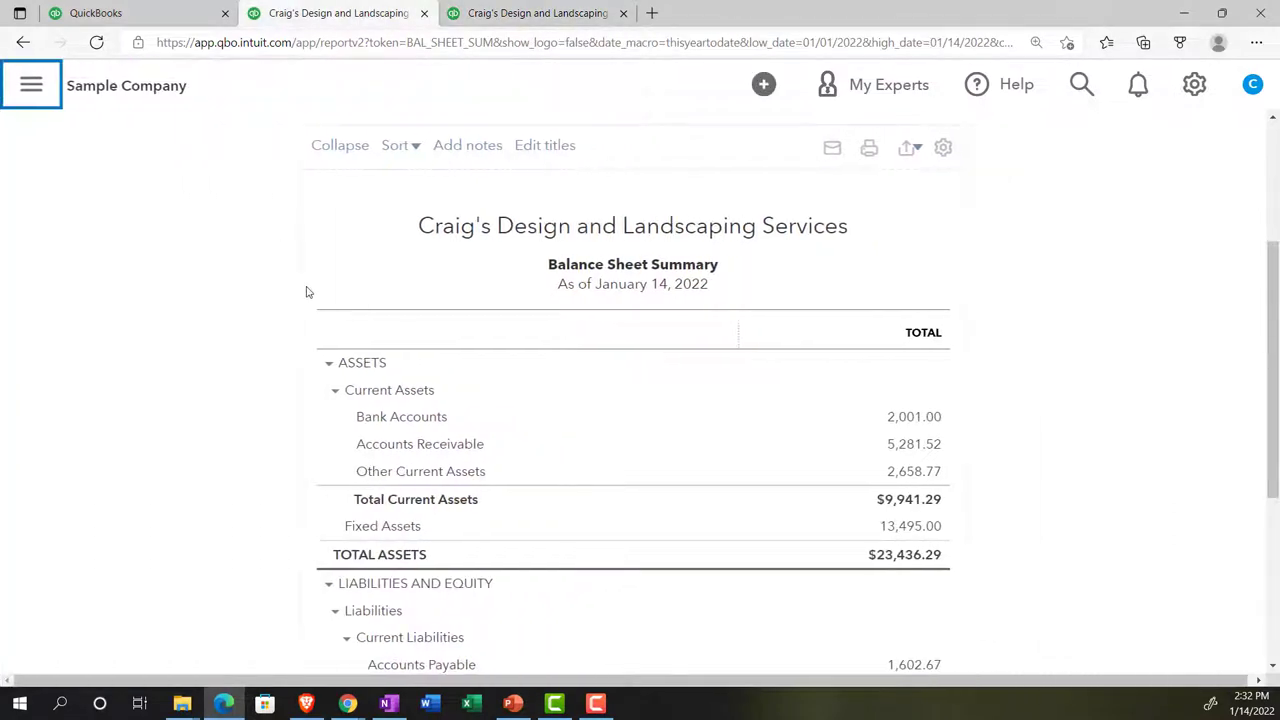
pyautogui.scroll(3, 306, 286)
pyautogui.click(330, 244)
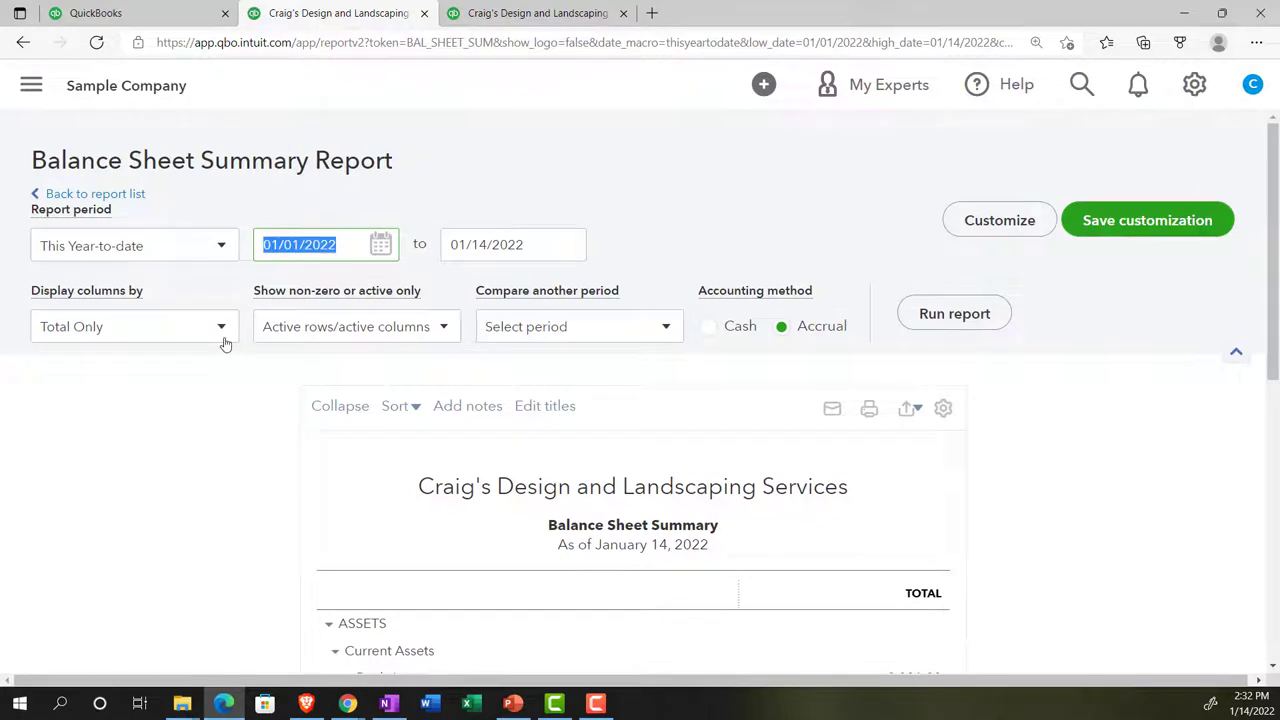
pyautogui.write('01/01/2021')
pyautogui.press('Tab')
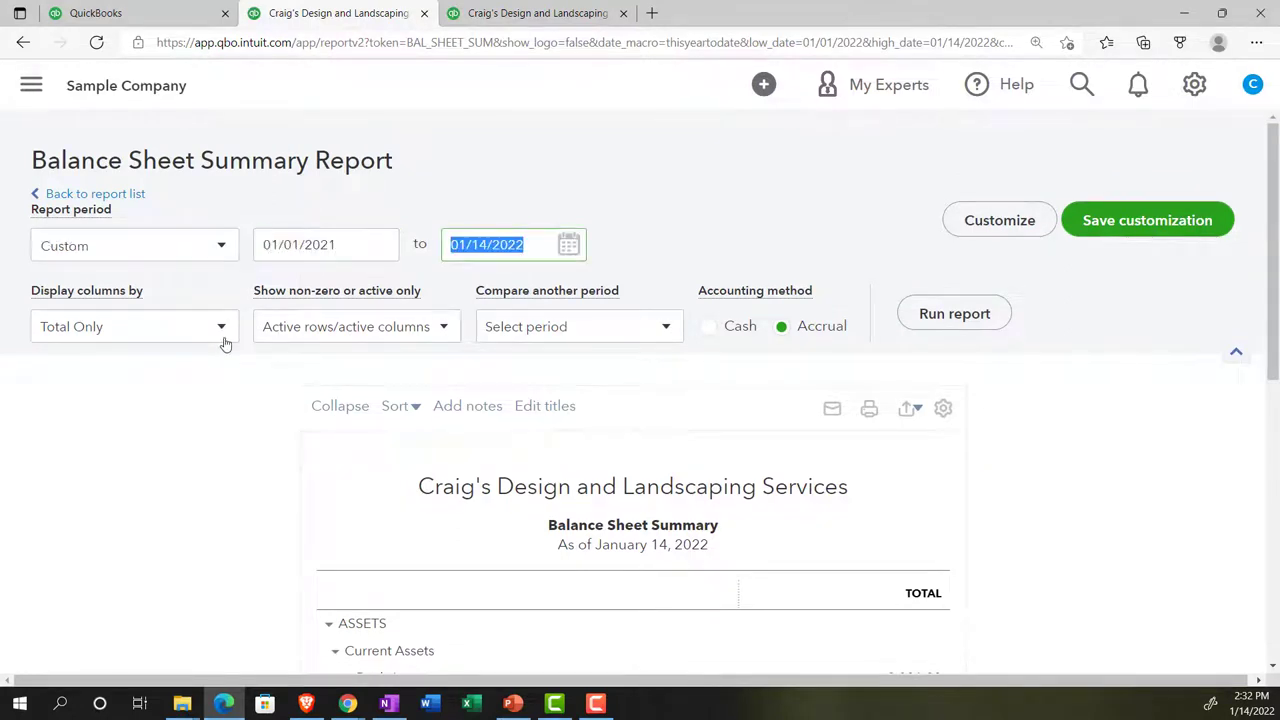
pyautogui.write('123121')
pyautogui.press('Tab')
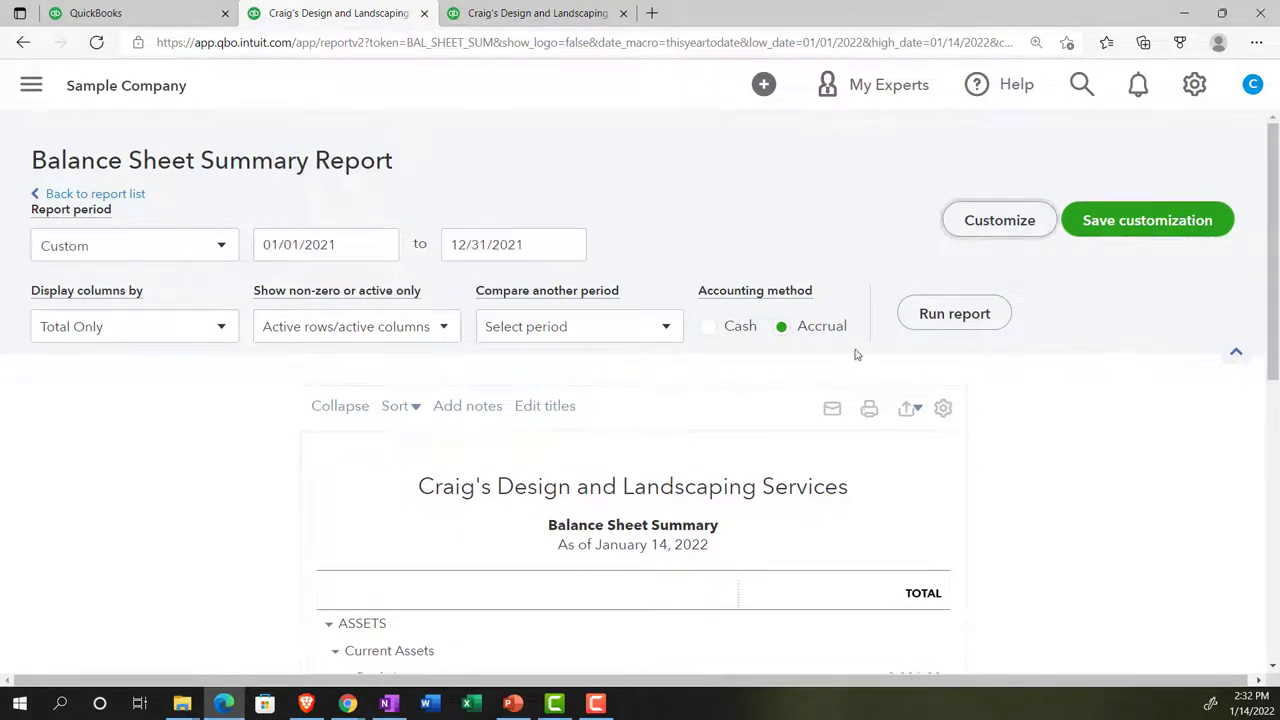
pyautogui.click(948, 314)
pyautogui.scroll(-3, 948, 316)
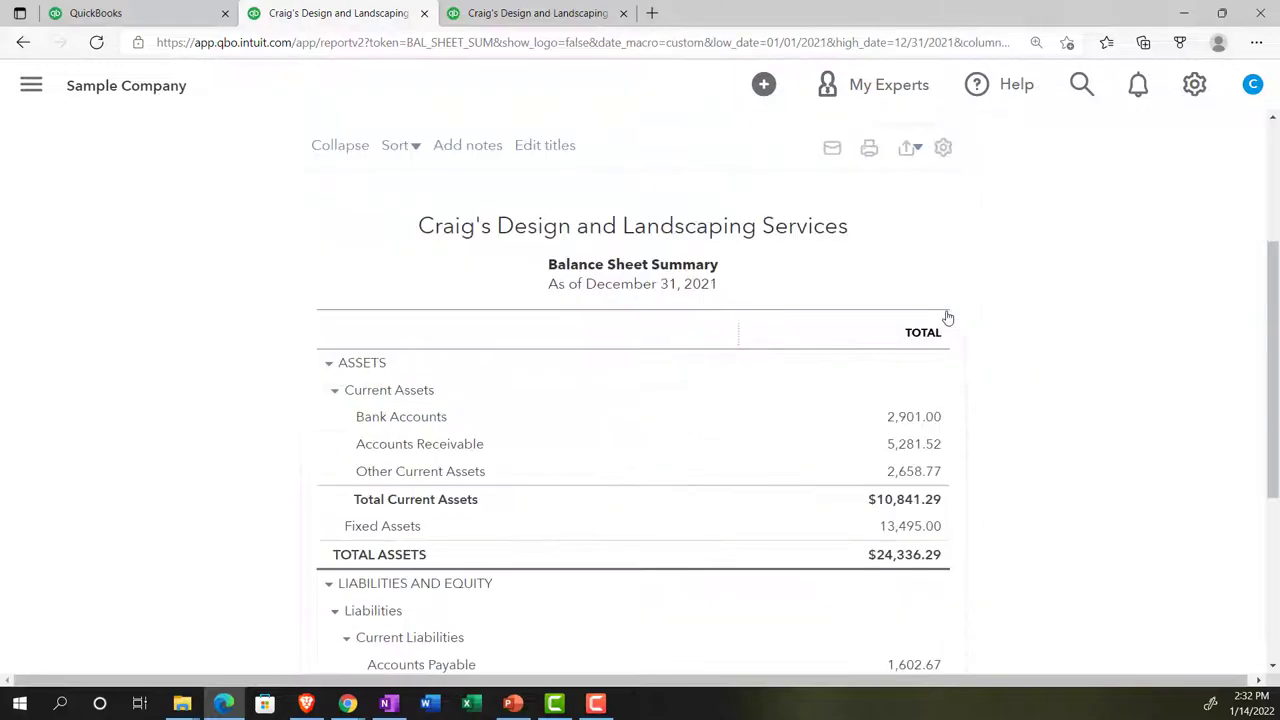
# - Customize the Balance Sheet Summary's number format to omit cents and show negative numbers as (100) in red
pyautogui.scroll(3, 948, 316)
pyautogui.click(966, 224)
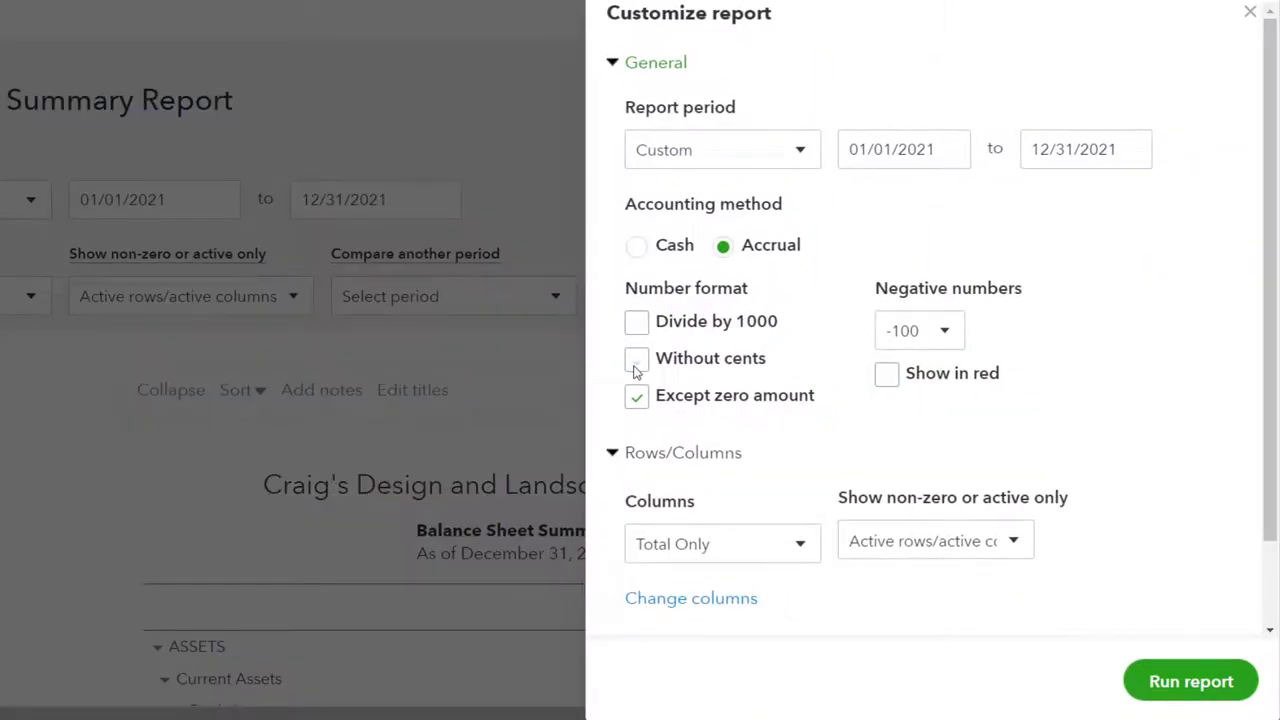
pyautogui.click(944, 332)
pyautogui.click(918, 412)
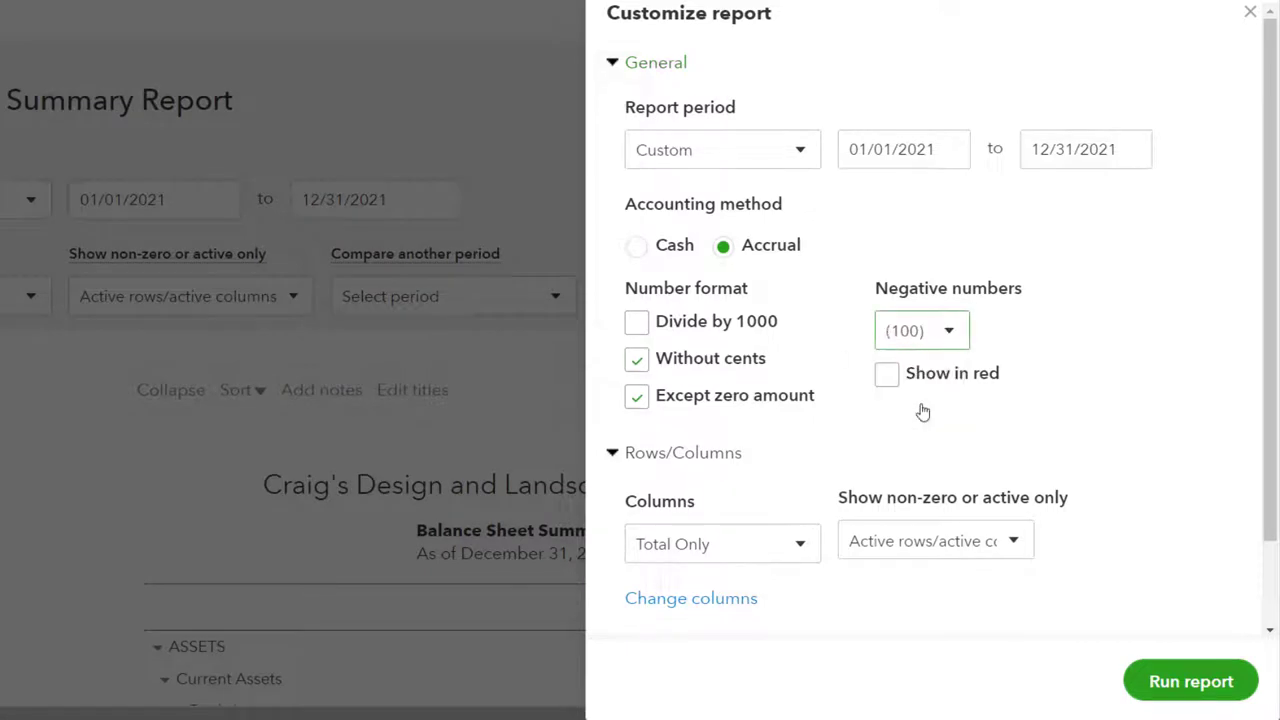
pyautogui.click(888, 376)
# - Remove the date prepared, time prepared and report basis from the Balance Sheet Summary's footer, and run the report
pyautogui.scroll(-1, 893, 383)
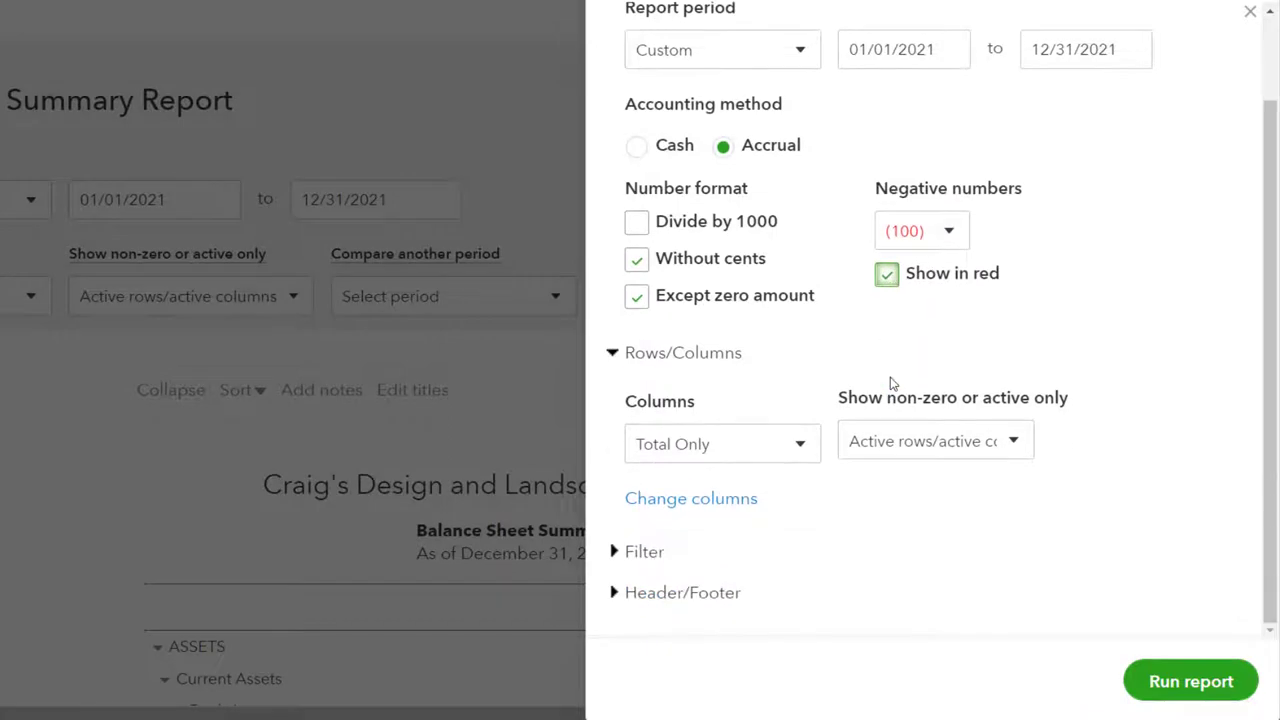
pyautogui.click(620, 596)
pyautogui.scroll(-5, 655, 531)
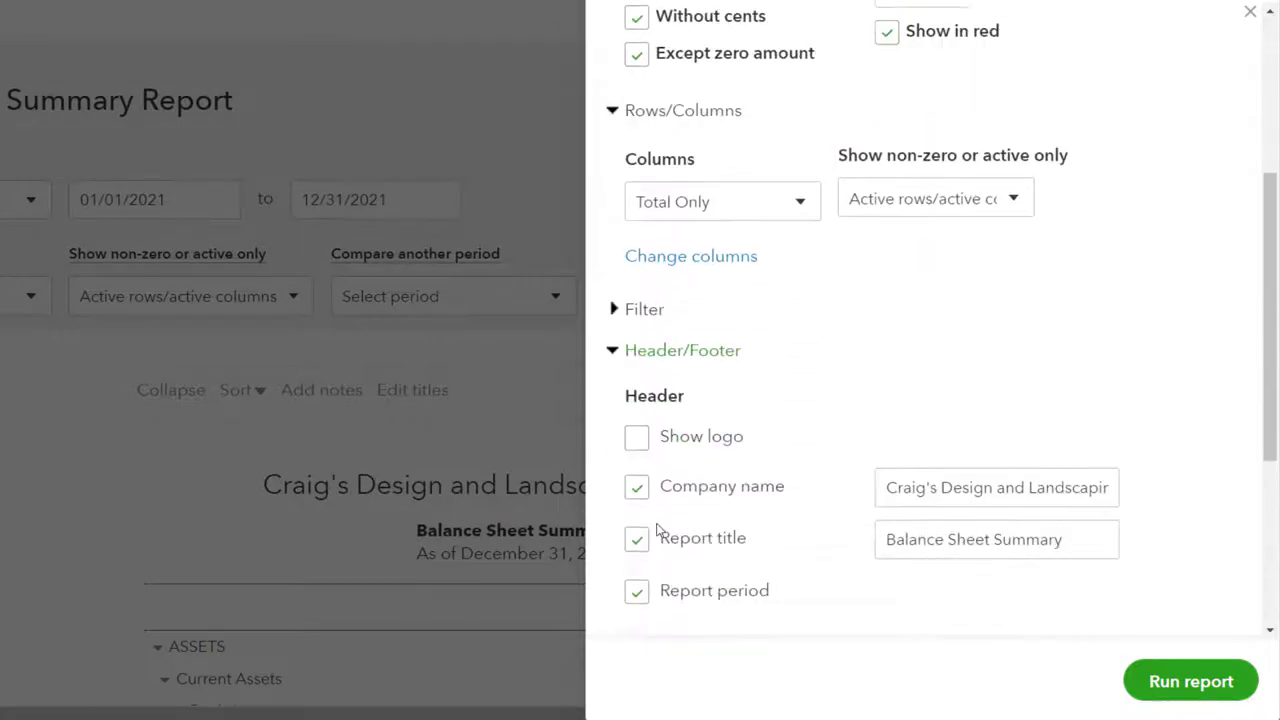
pyautogui.click(636, 450)
pyautogui.click(638, 498)
pyautogui.click(636, 547)
pyautogui.click(1143, 680)
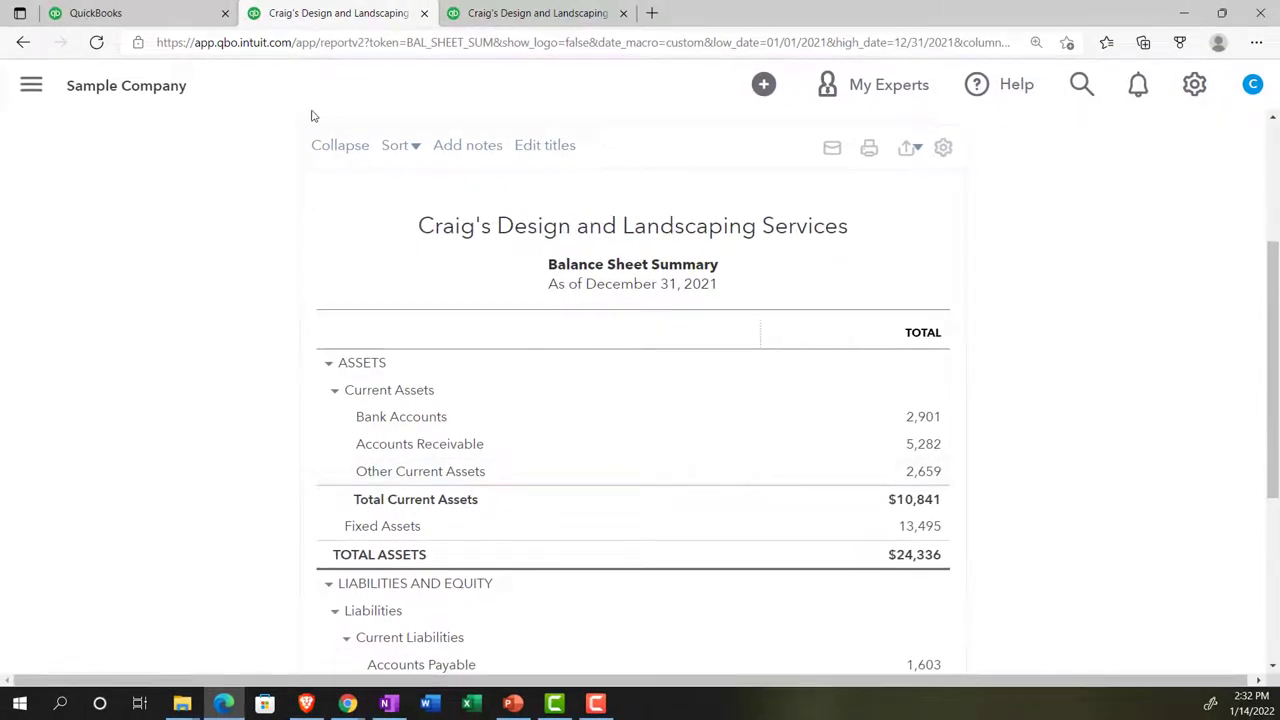
# - In the first browser tab, view the custom reports list and open the list of management reports
pyautogui.click(153, 14)
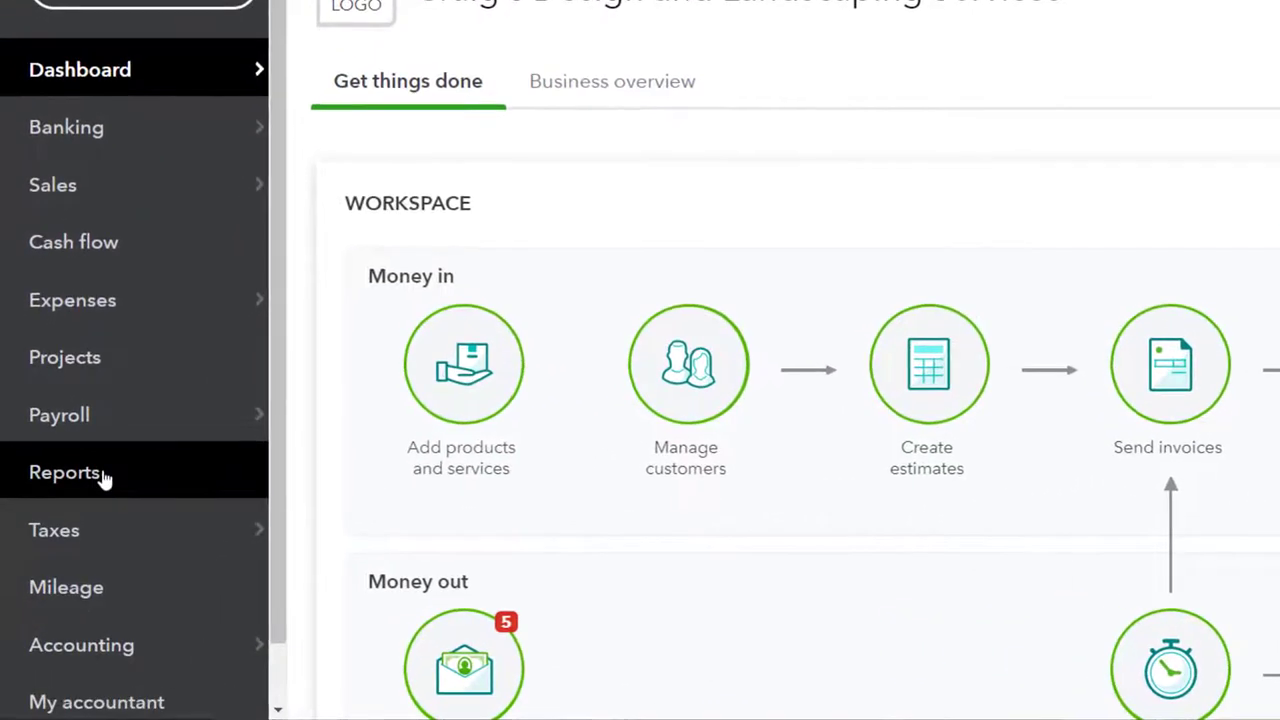
pyautogui.click(104, 478)
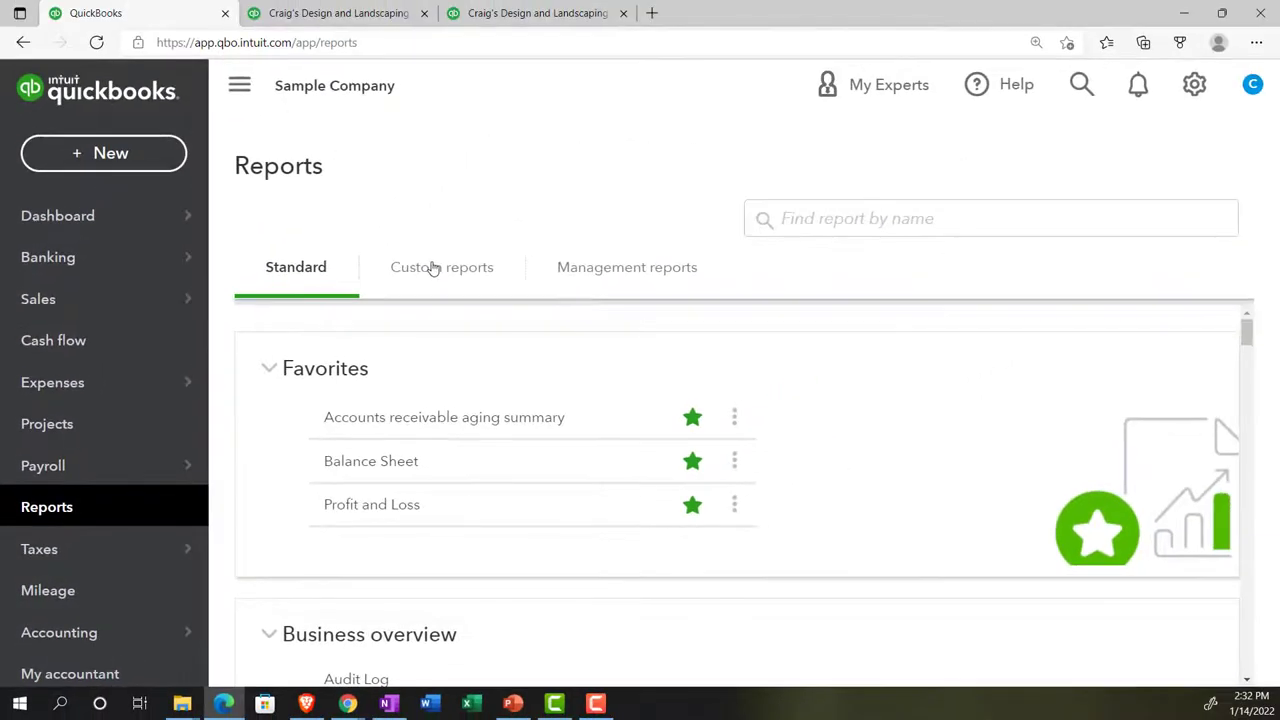
pyautogui.click(433, 269)
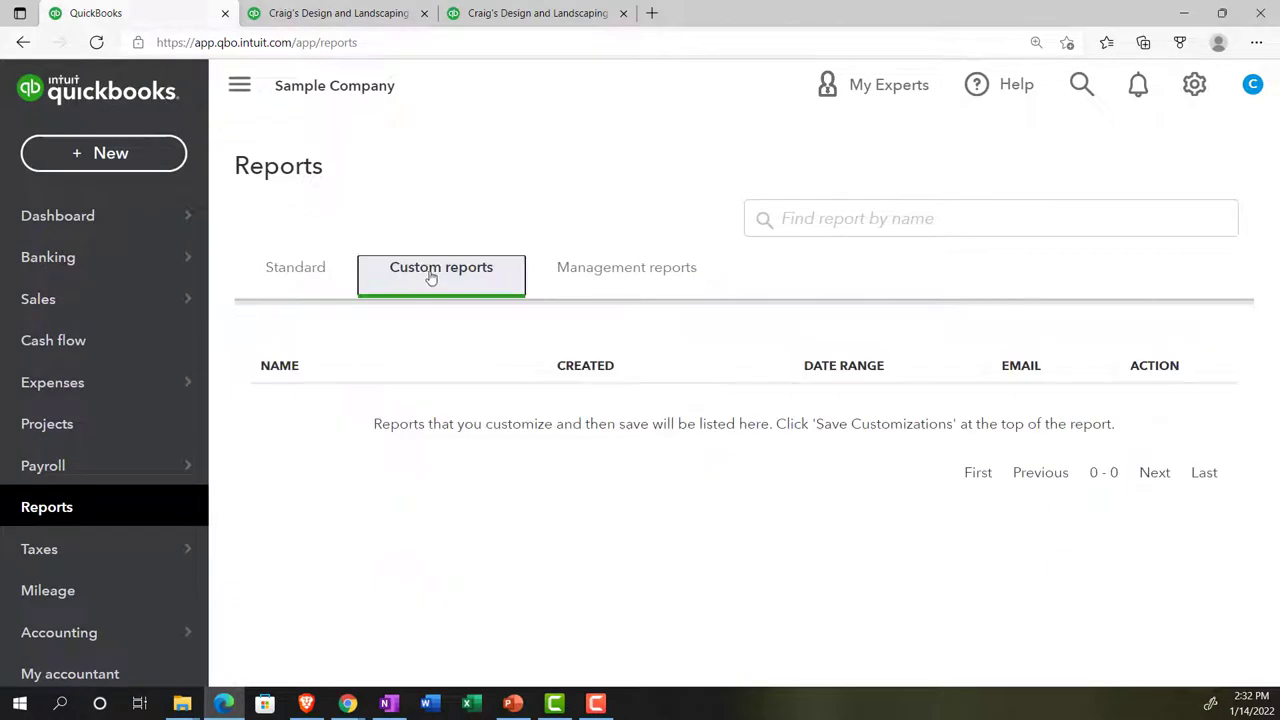
pyautogui.click(240, 90)
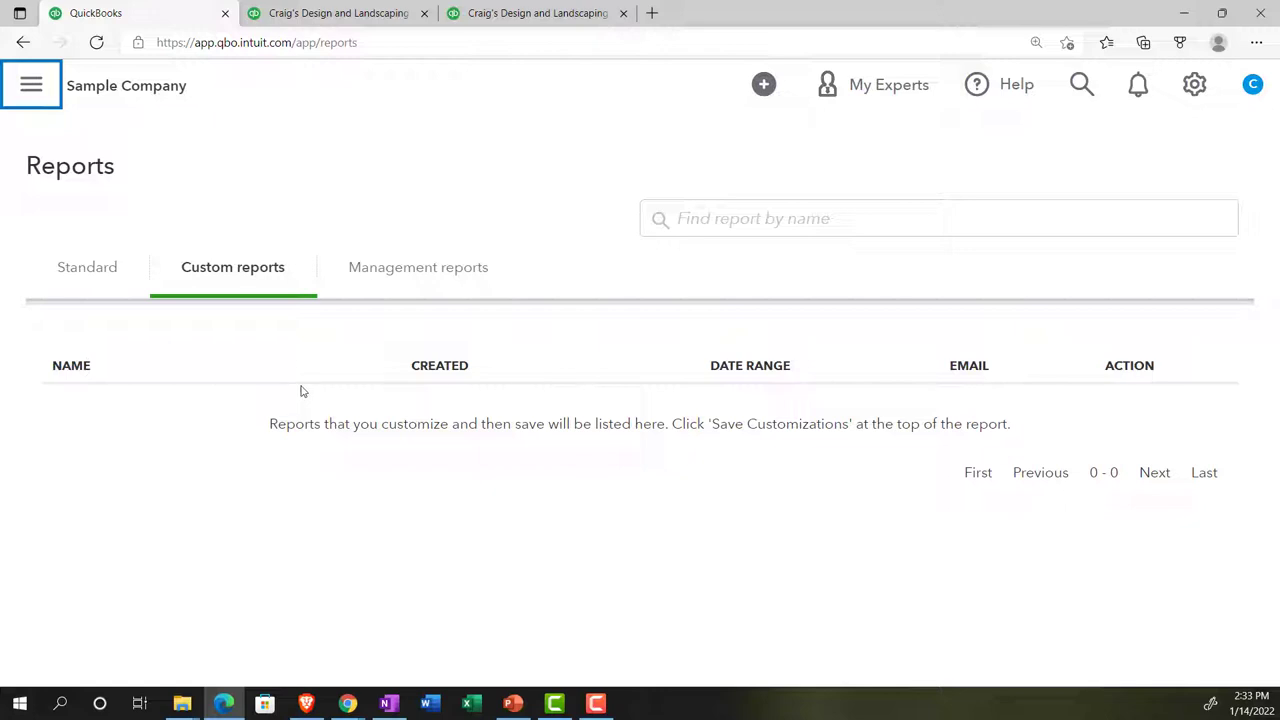
pyautogui.click(371, 276)
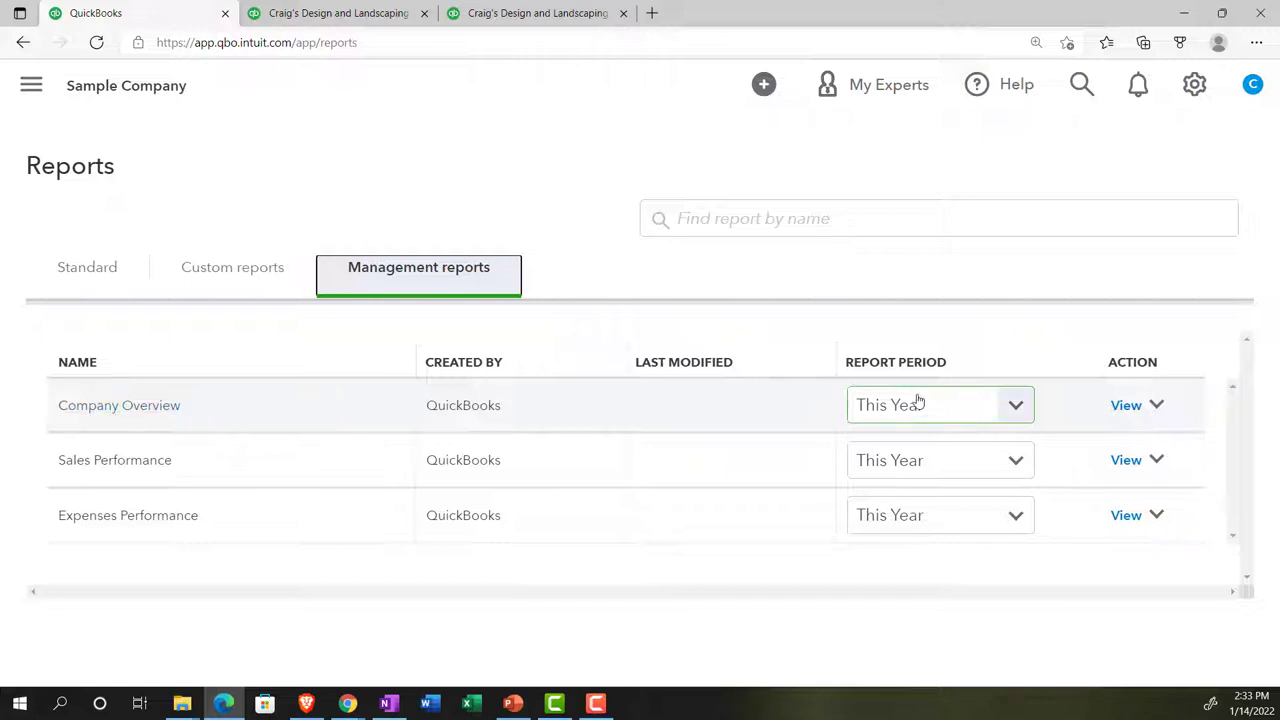
# - Preview the Company Overview management report and examine its cover, table of contents, Profit and Loss and Balance Sheet pages
pyautogui.click(1120, 408)
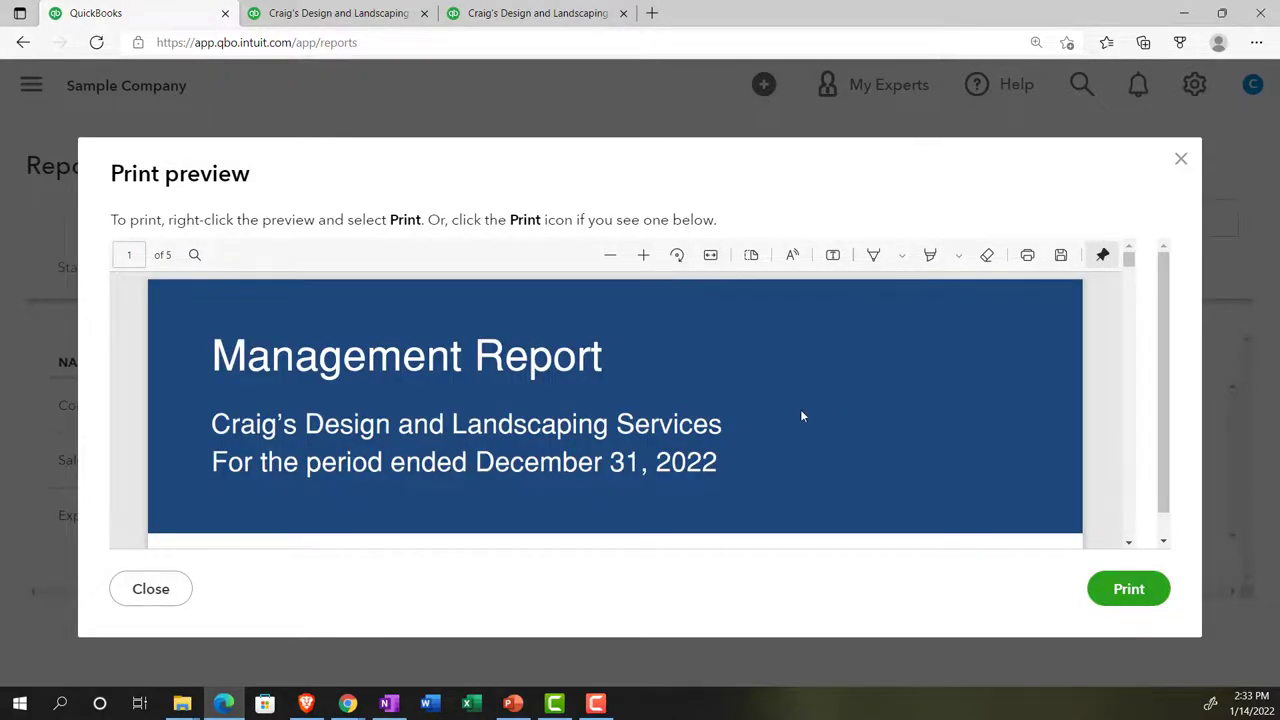
pyautogui.scroll(-5, 801, 416)
pyautogui.scroll(-1, 801, 416)
pyautogui.scroll(-2, 801, 416)
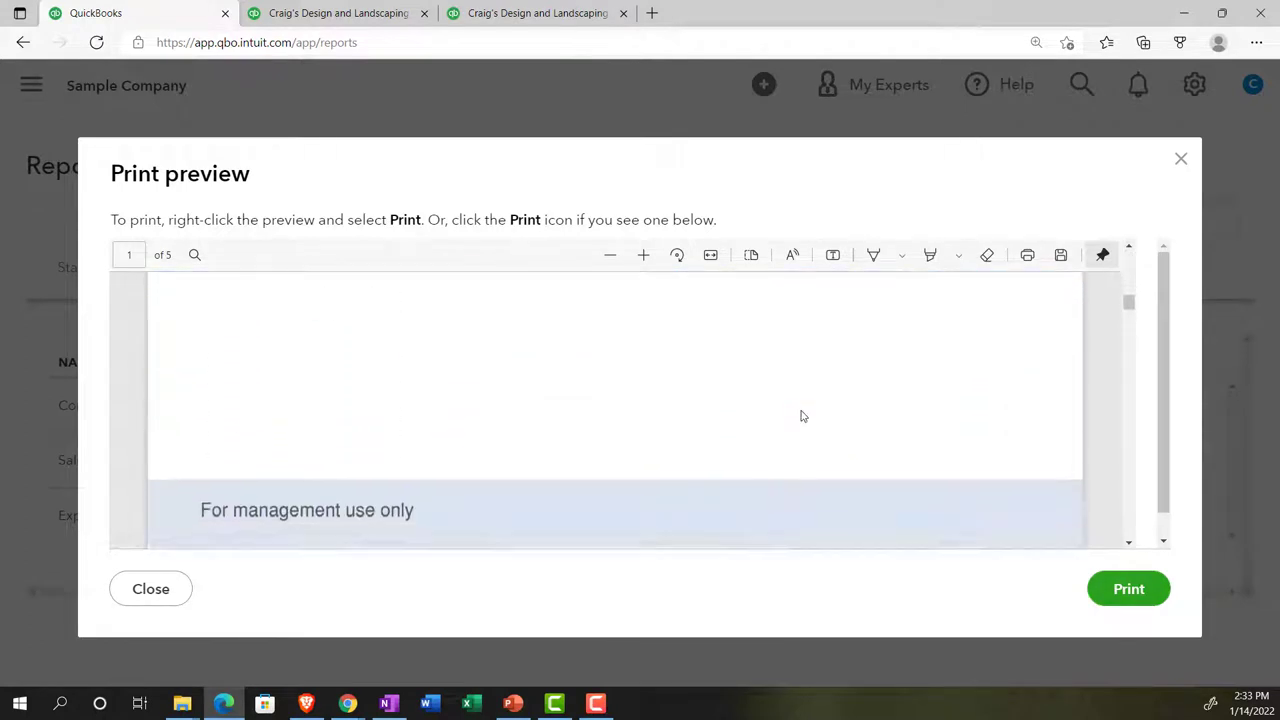
pyautogui.scroll(-4, 801, 416)
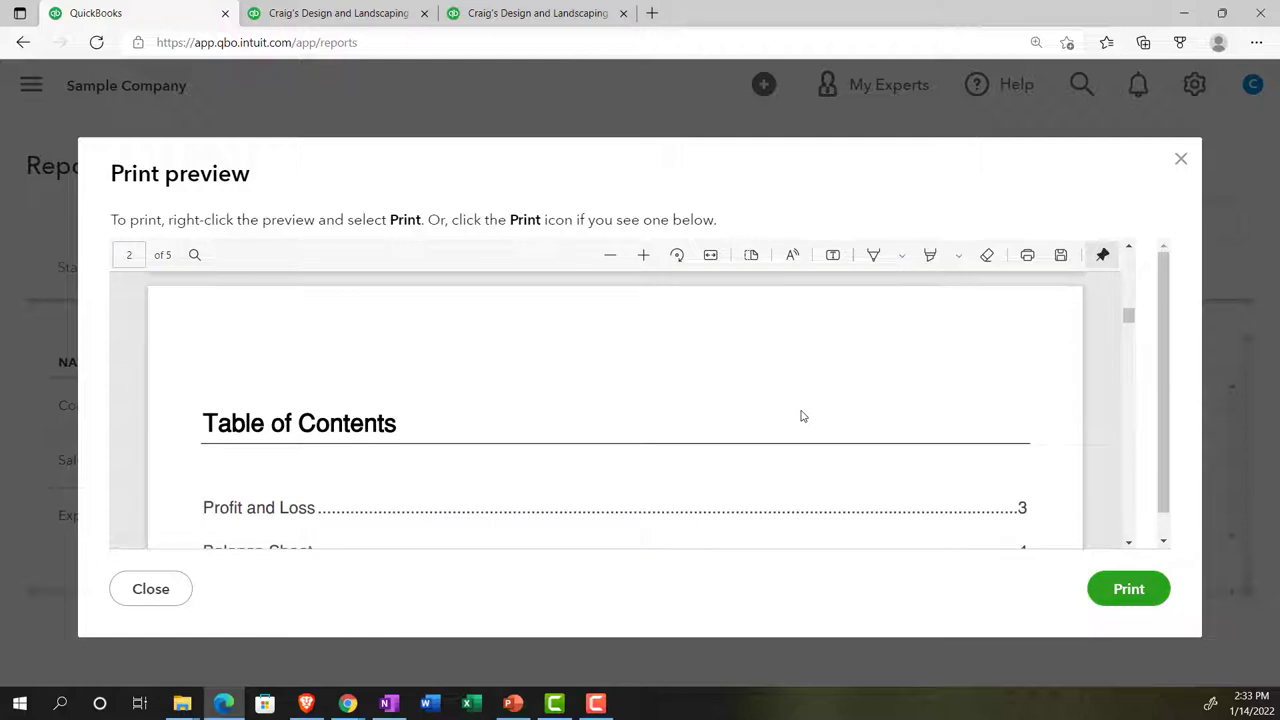
pyautogui.scroll(-1, 801, 416)
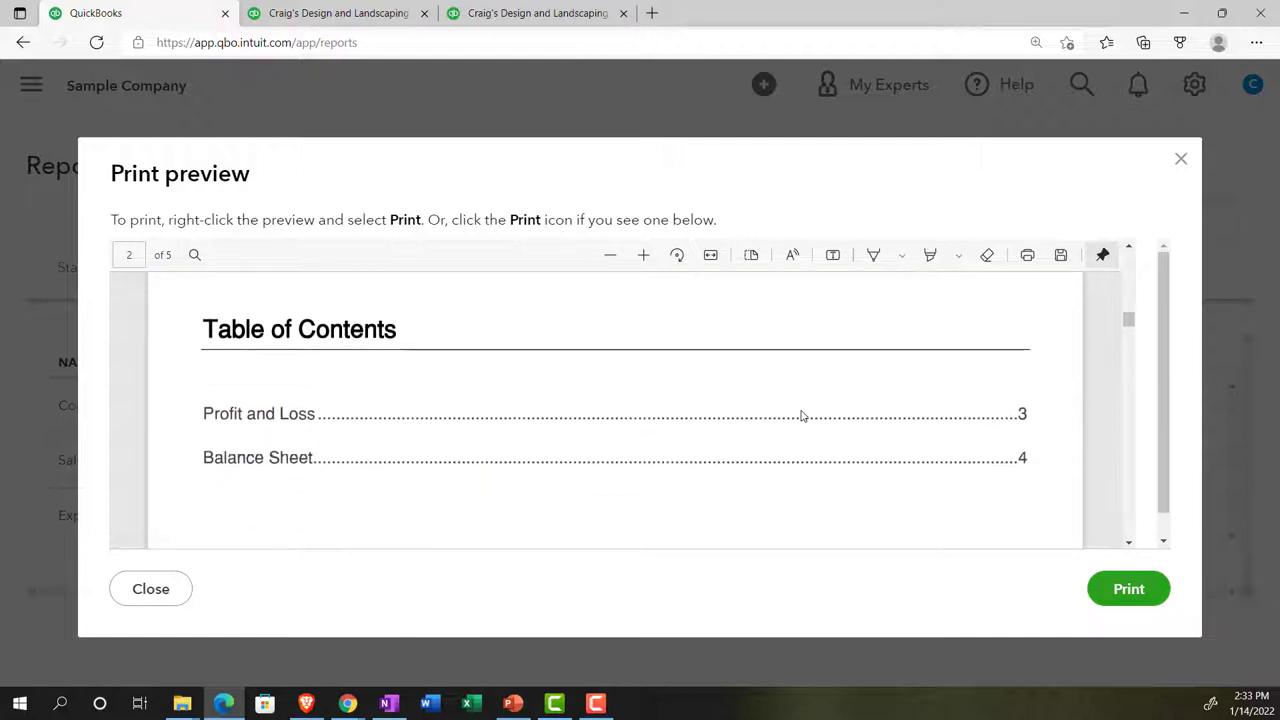
pyautogui.scroll(-3, 801, 416)
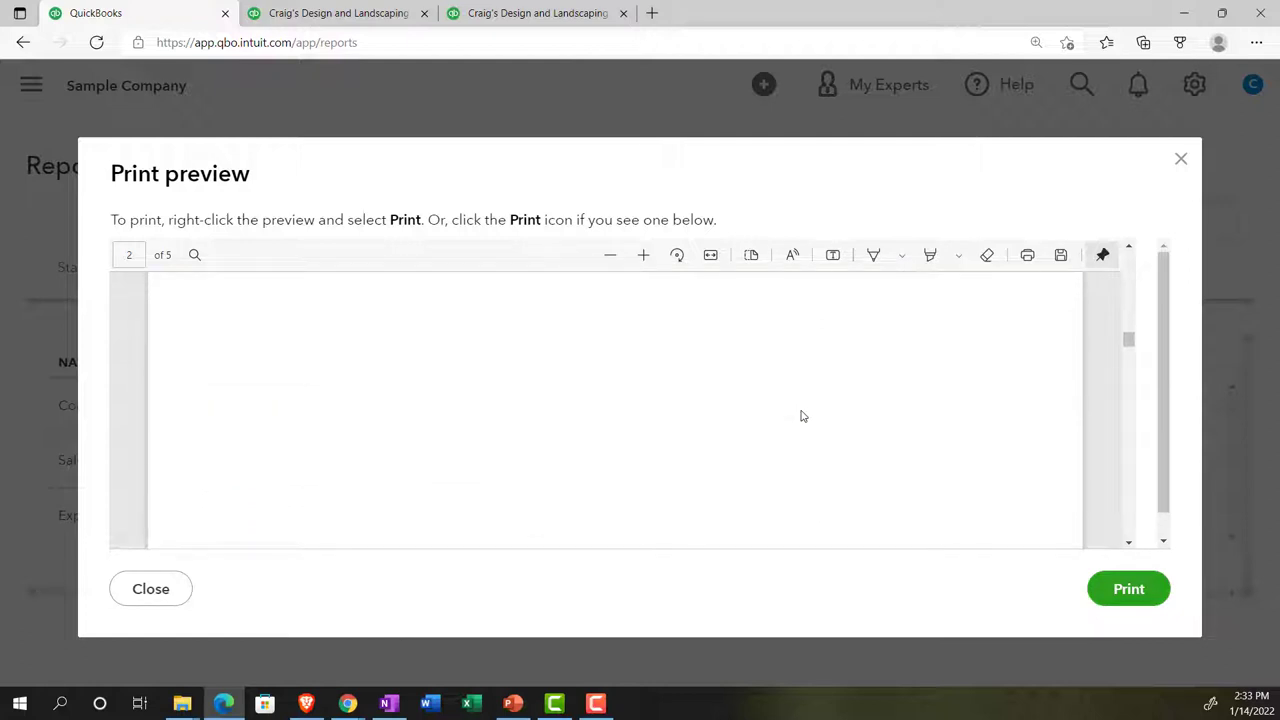
pyautogui.scroll(-5, 801, 416)
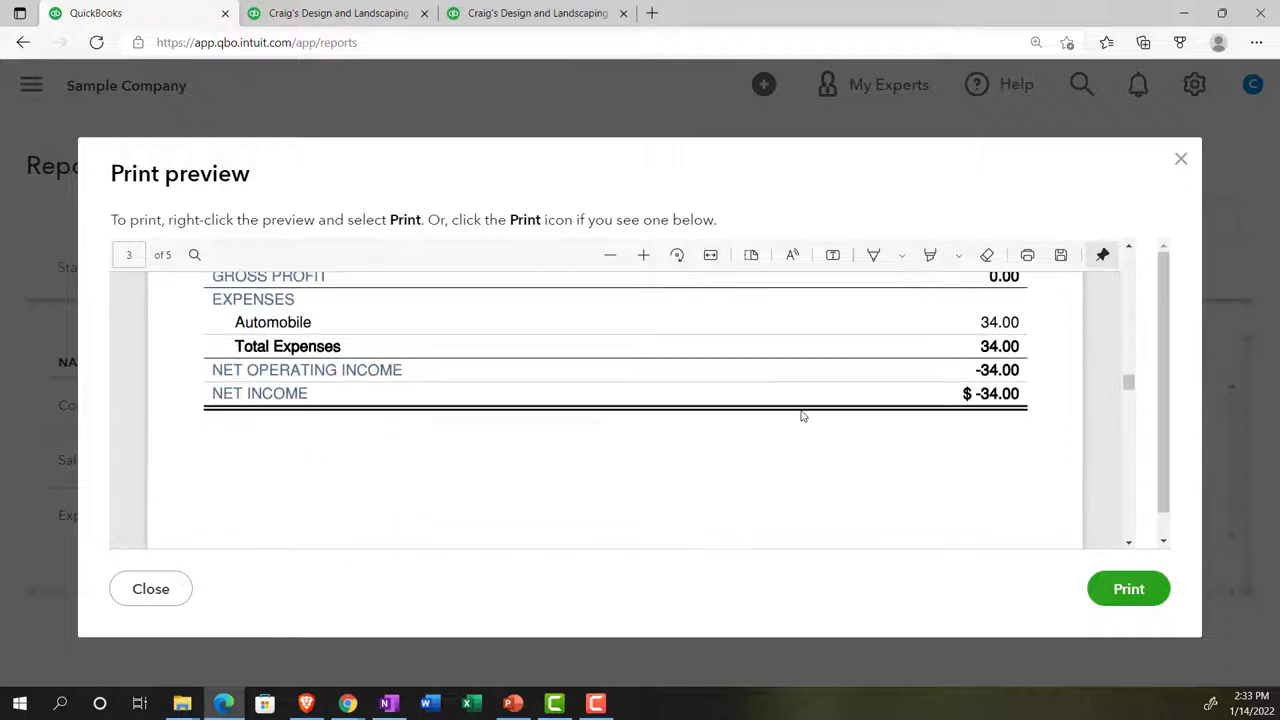
pyautogui.scroll(-6, 801, 416)
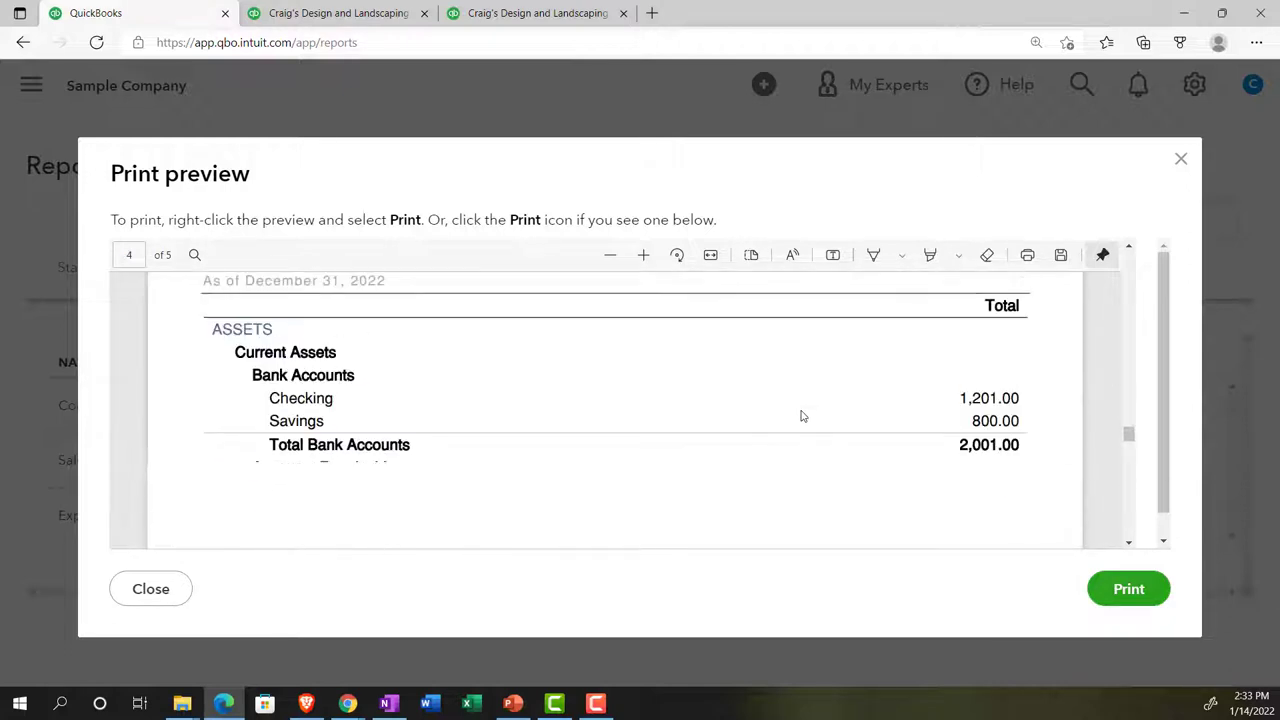
pyautogui.scroll(-3, 801, 416)
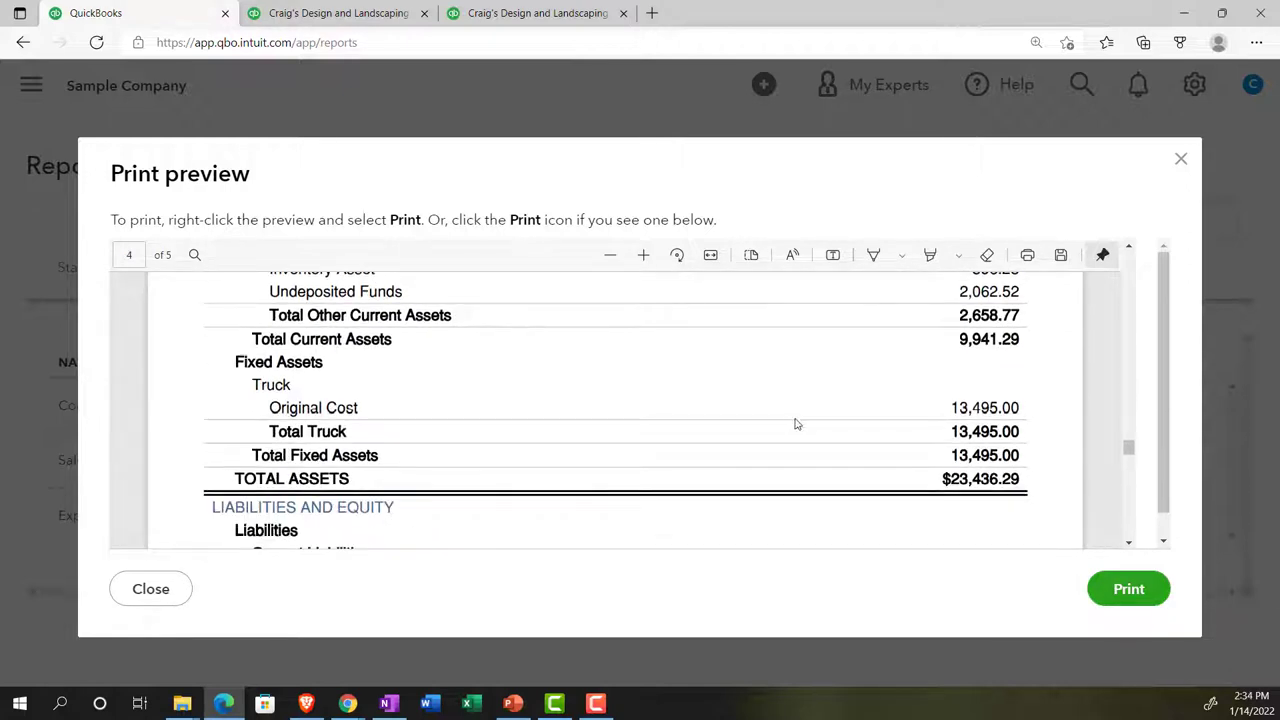
# - Close the print preview and make a copy of the Company Overview management report
pyautogui.click(1179, 161)
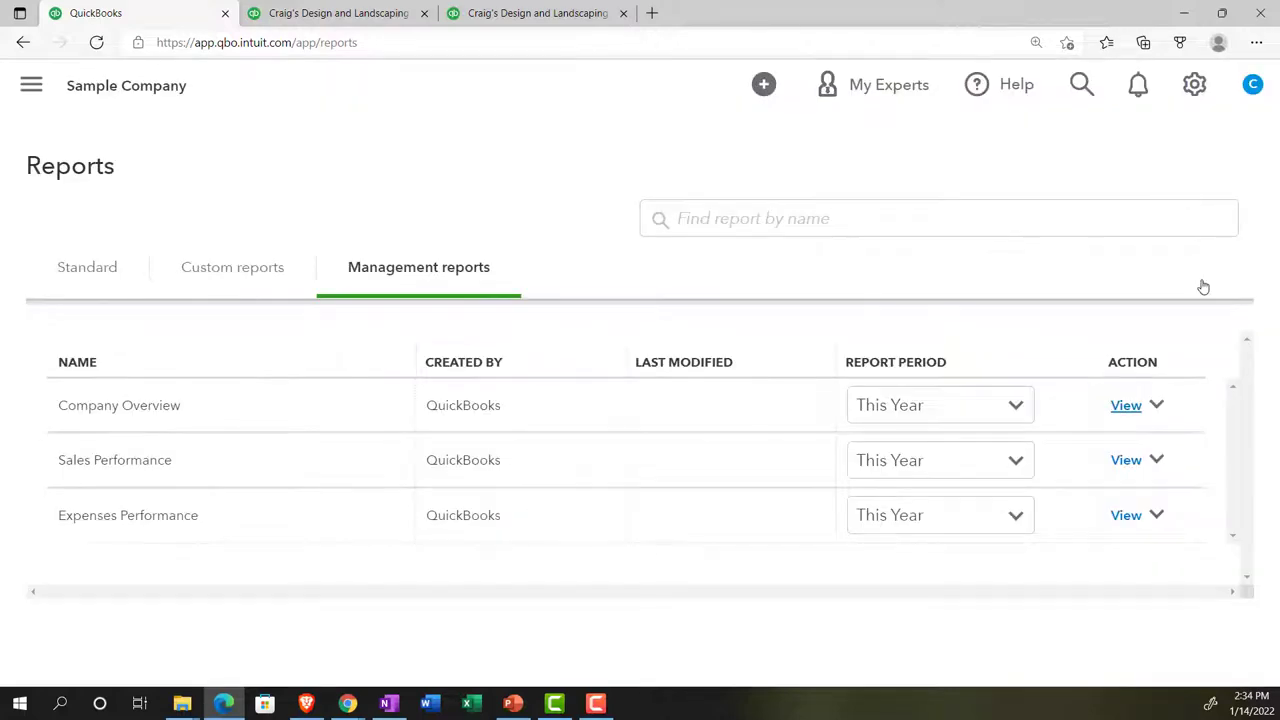
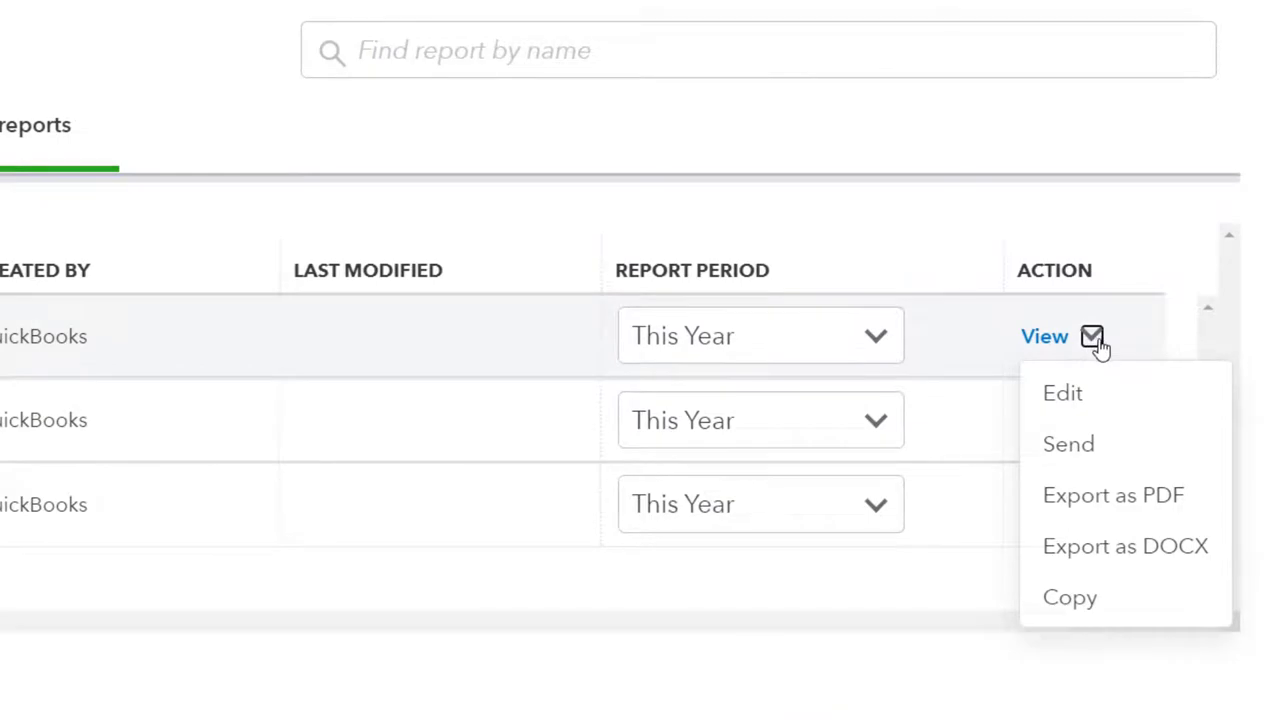
pyautogui.click(1097, 600)
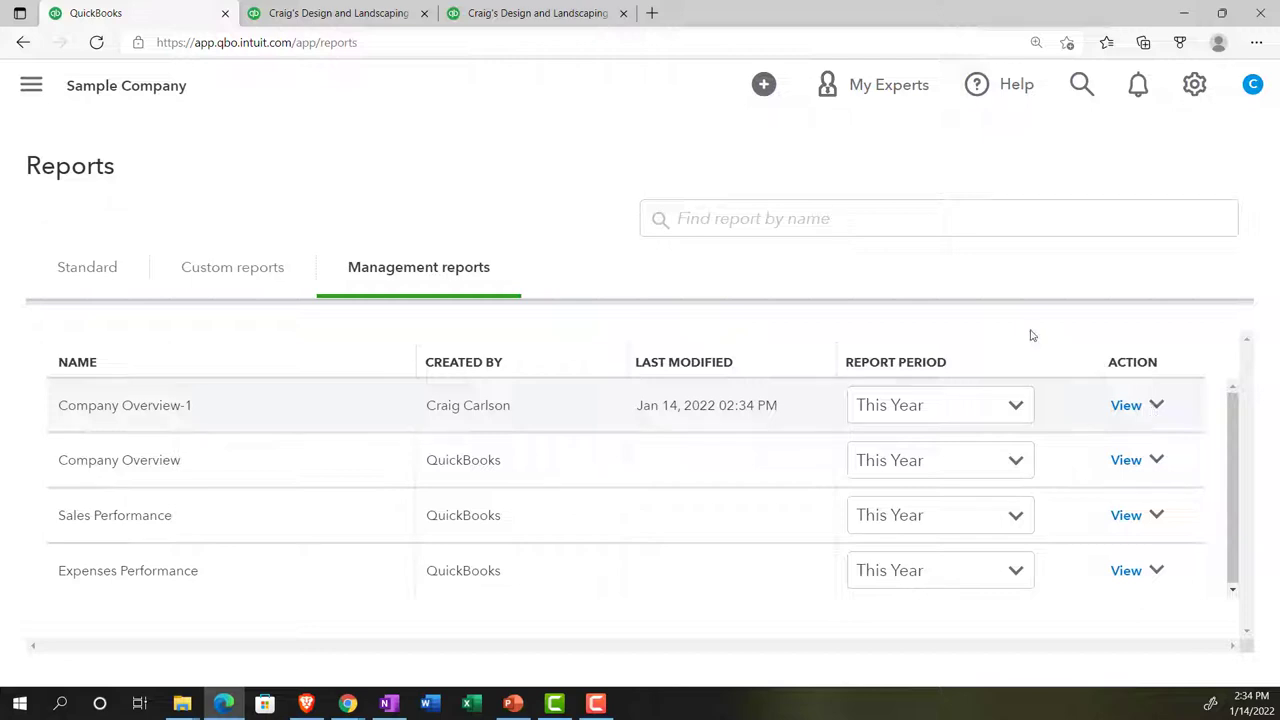
# - Check the export options of the Balance Sheet Summary report, and return to the management reports list
pyautogui.click(375, 17)
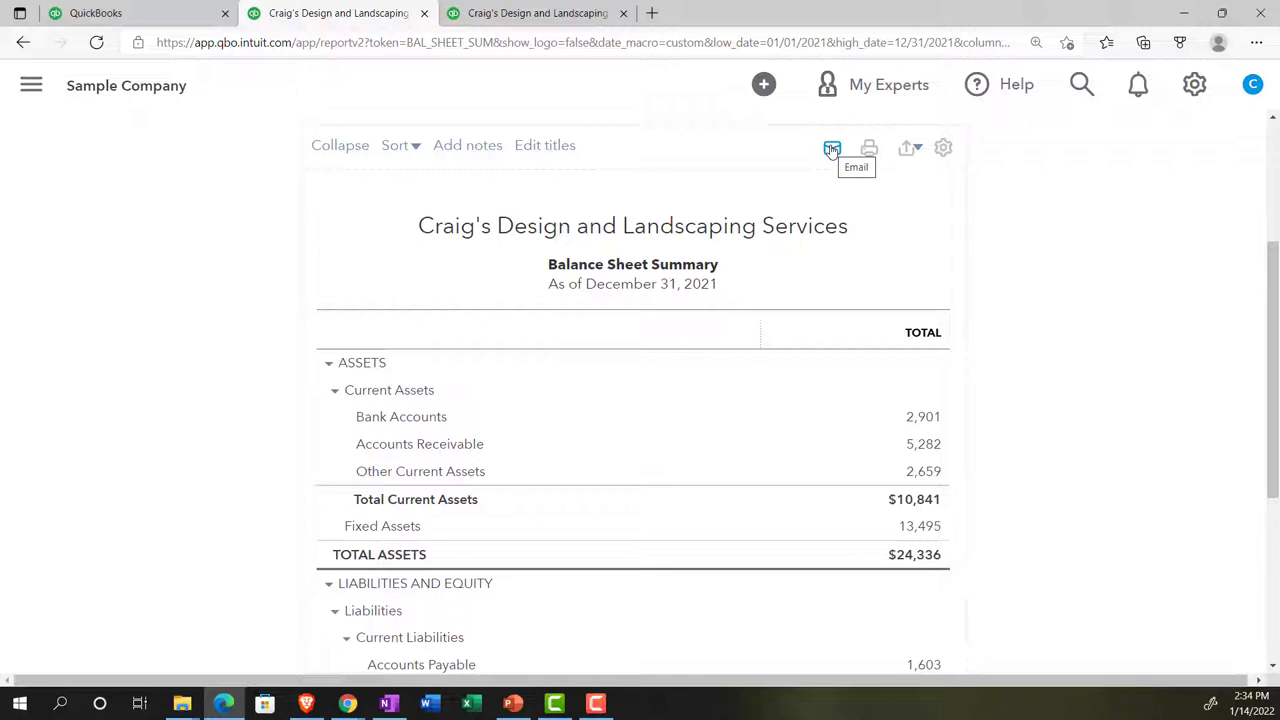
pyautogui.click(915, 150)
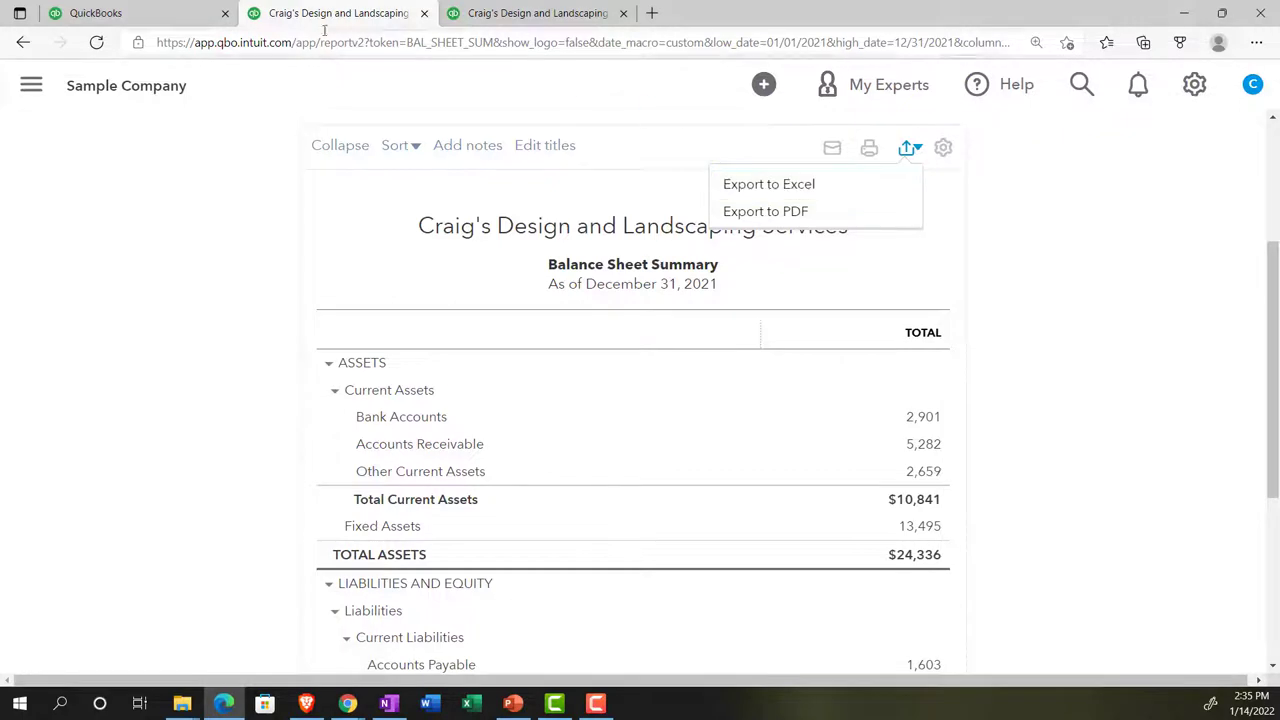
pyautogui.click(137, 15)
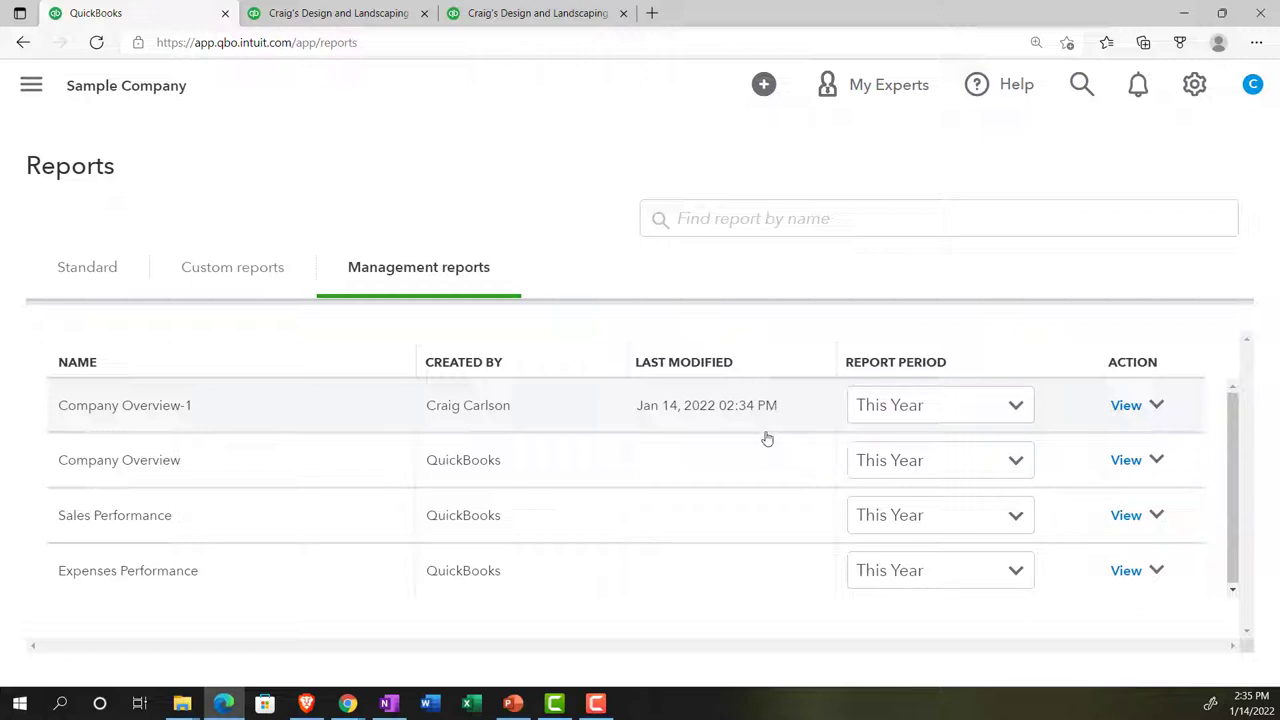
# - Start saving the customization of the Balance Sheet Summary report and add a new group named Month End Reports
pyautogui.click(316, 14)
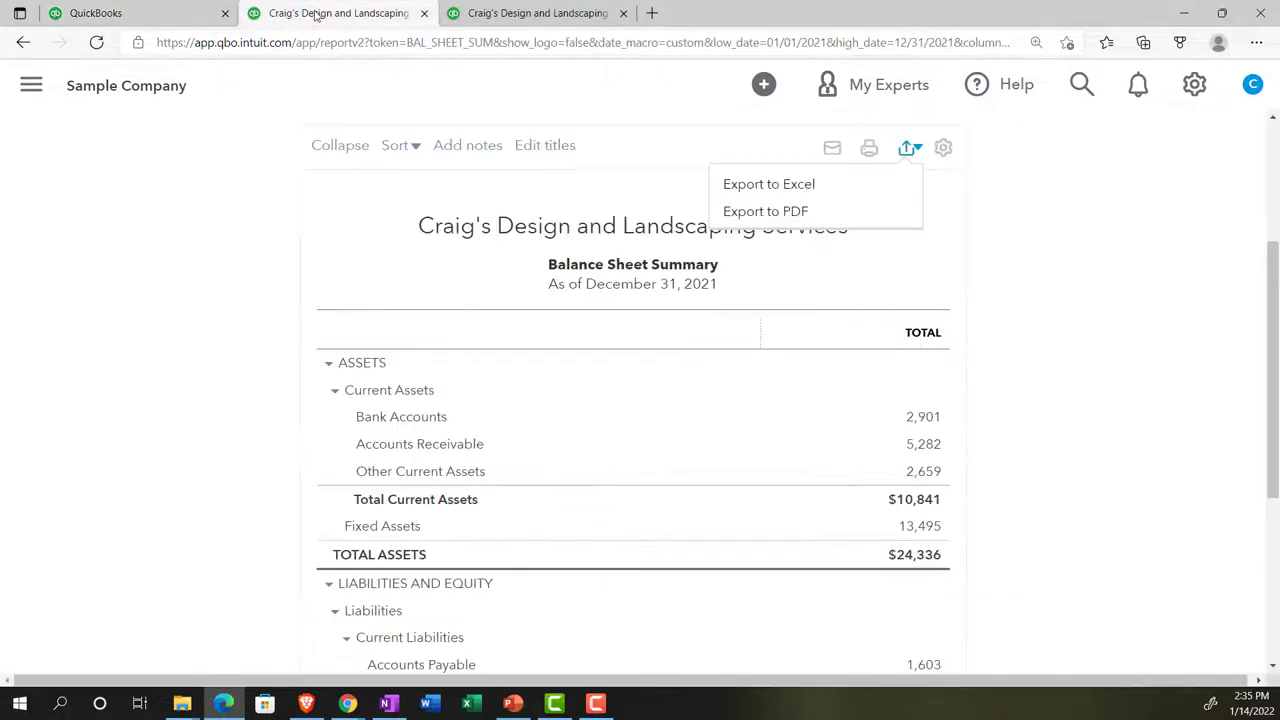
pyautogui.scroll(2, 340, 292)
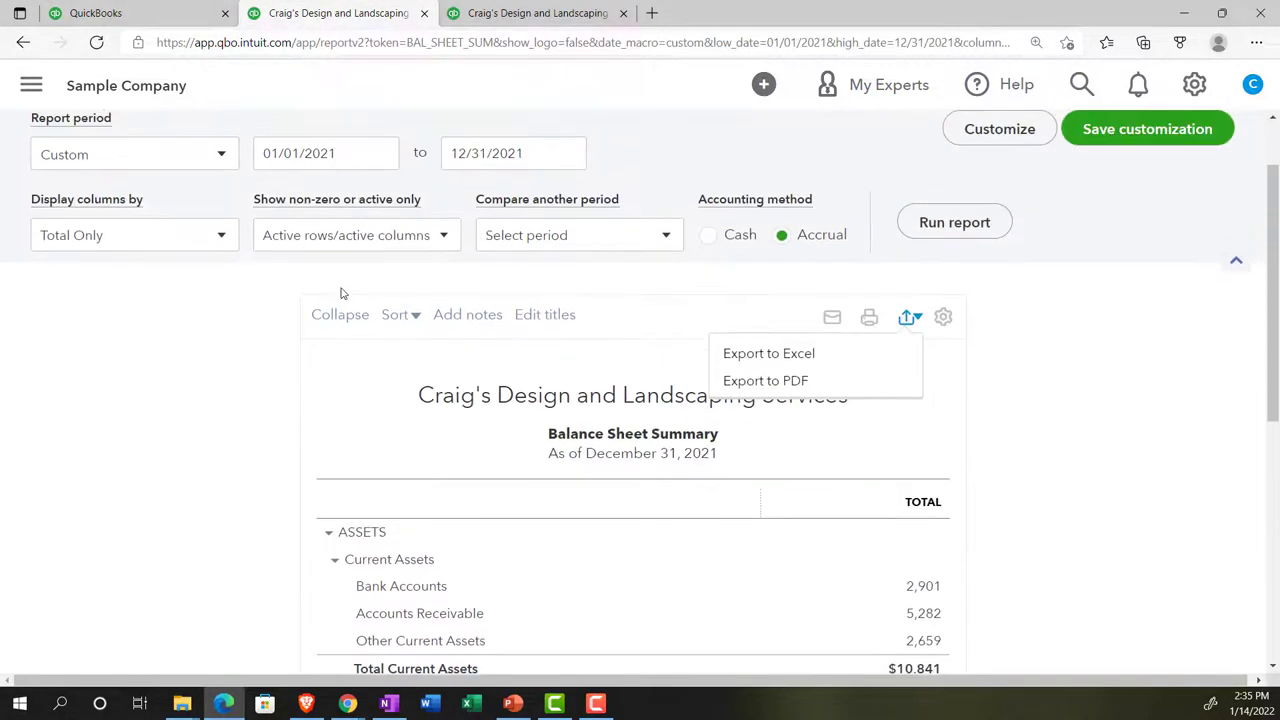
pyautogui.scroll(1, 340, 292)
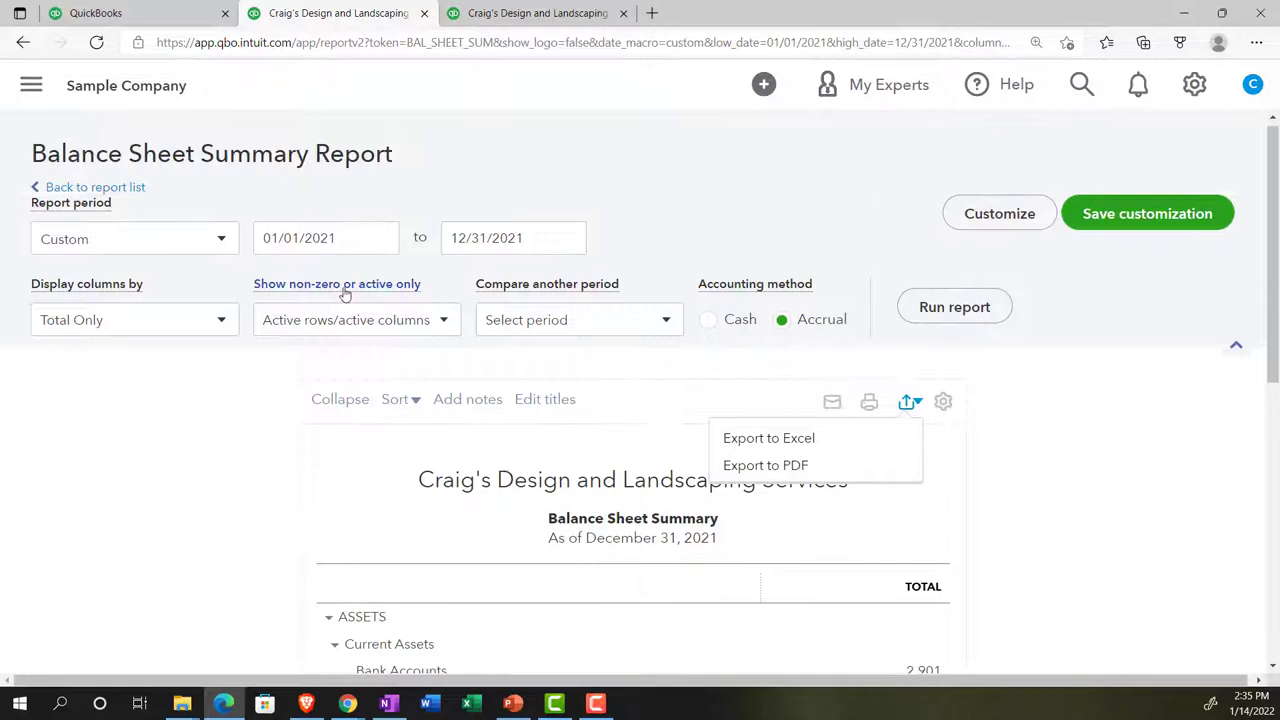
pyautogui.click(1190, 216)
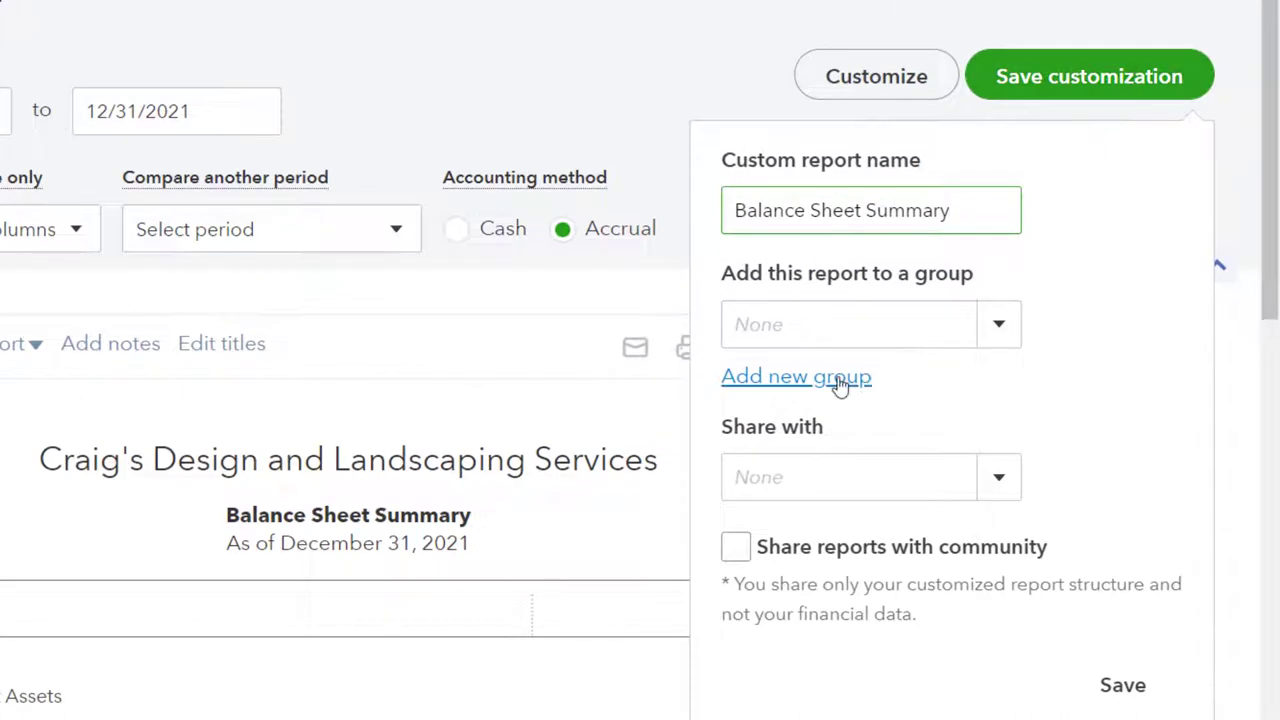
pyautogui.click(838, 380)
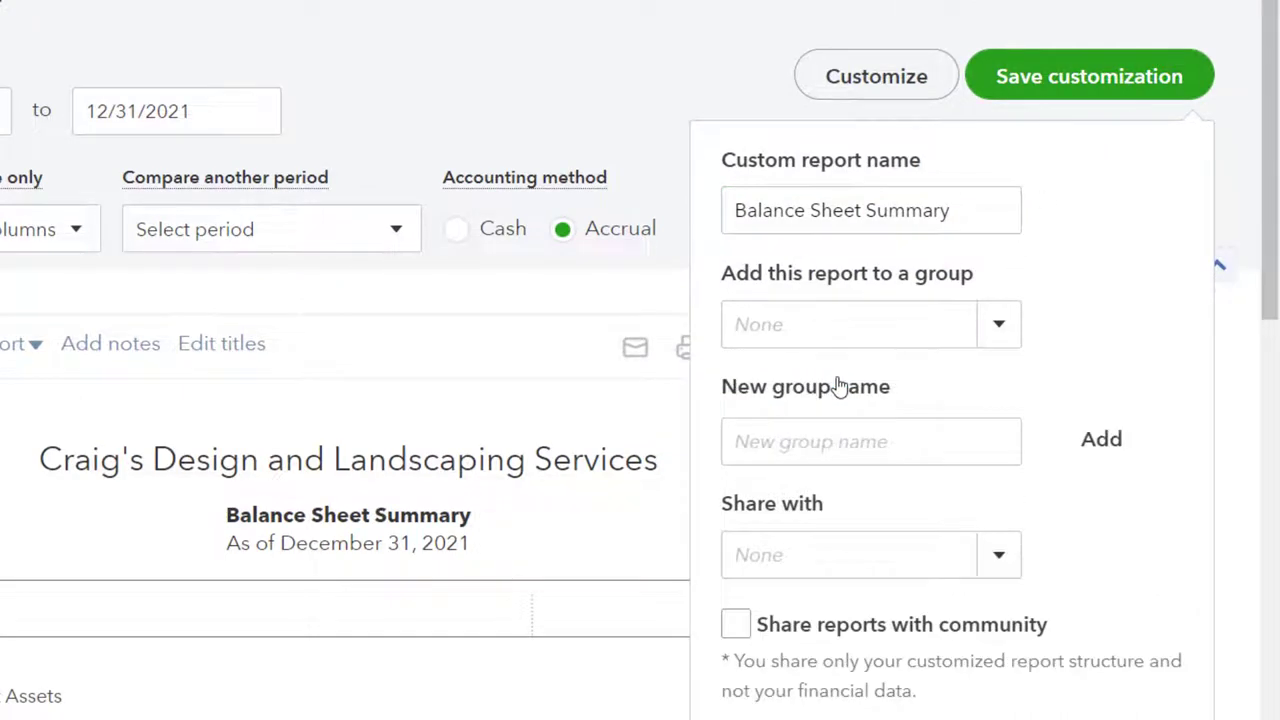
pyautogui.click(808, 452)
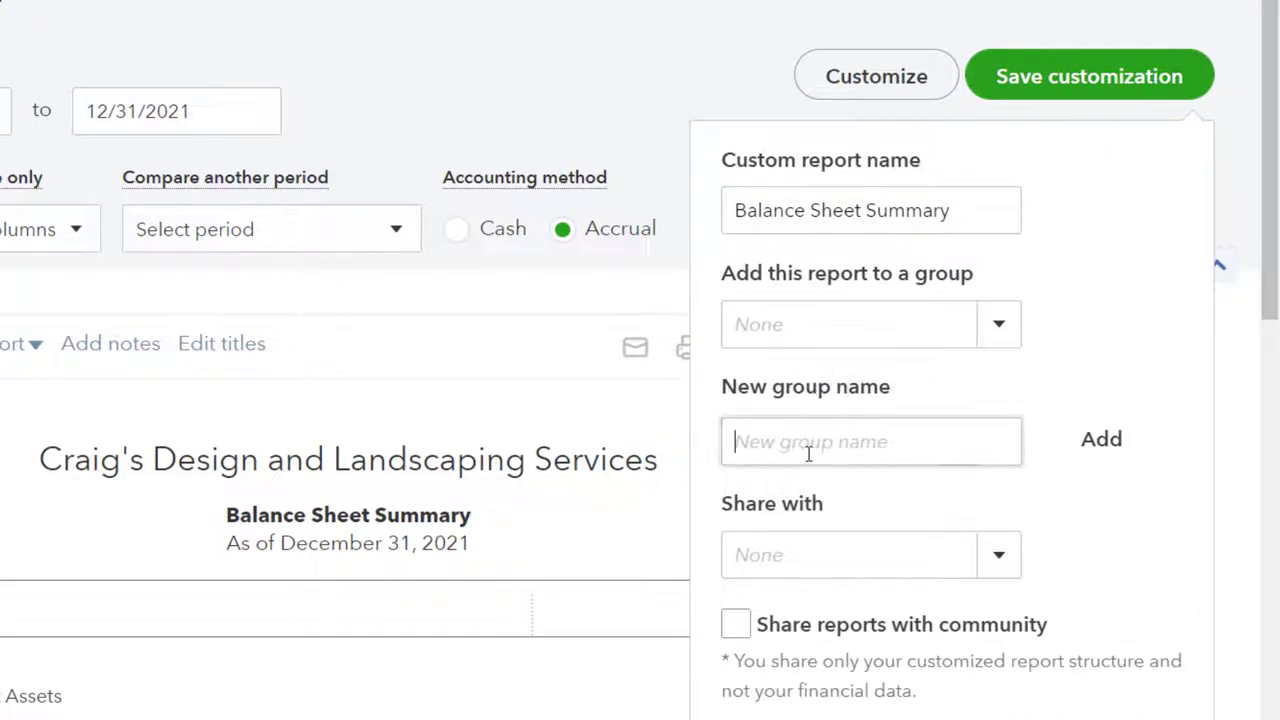
pyautogui.write('Month E')
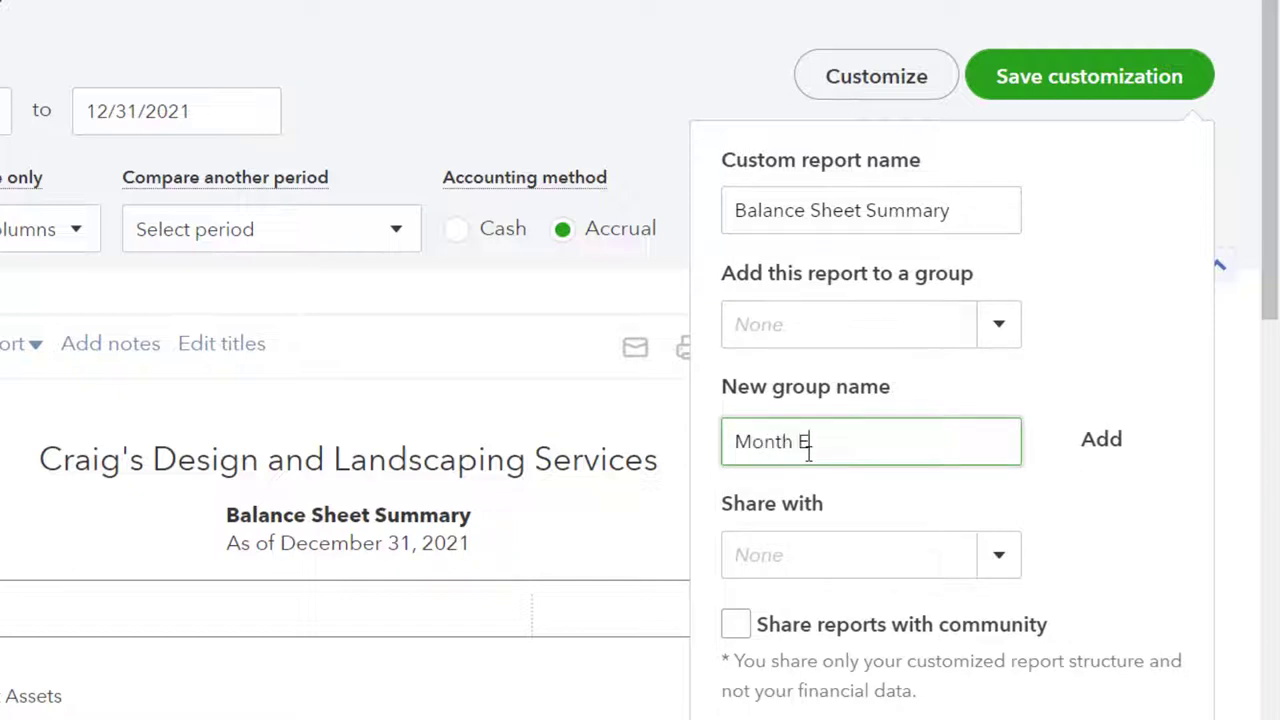
pyautogui.write('nd Repor')
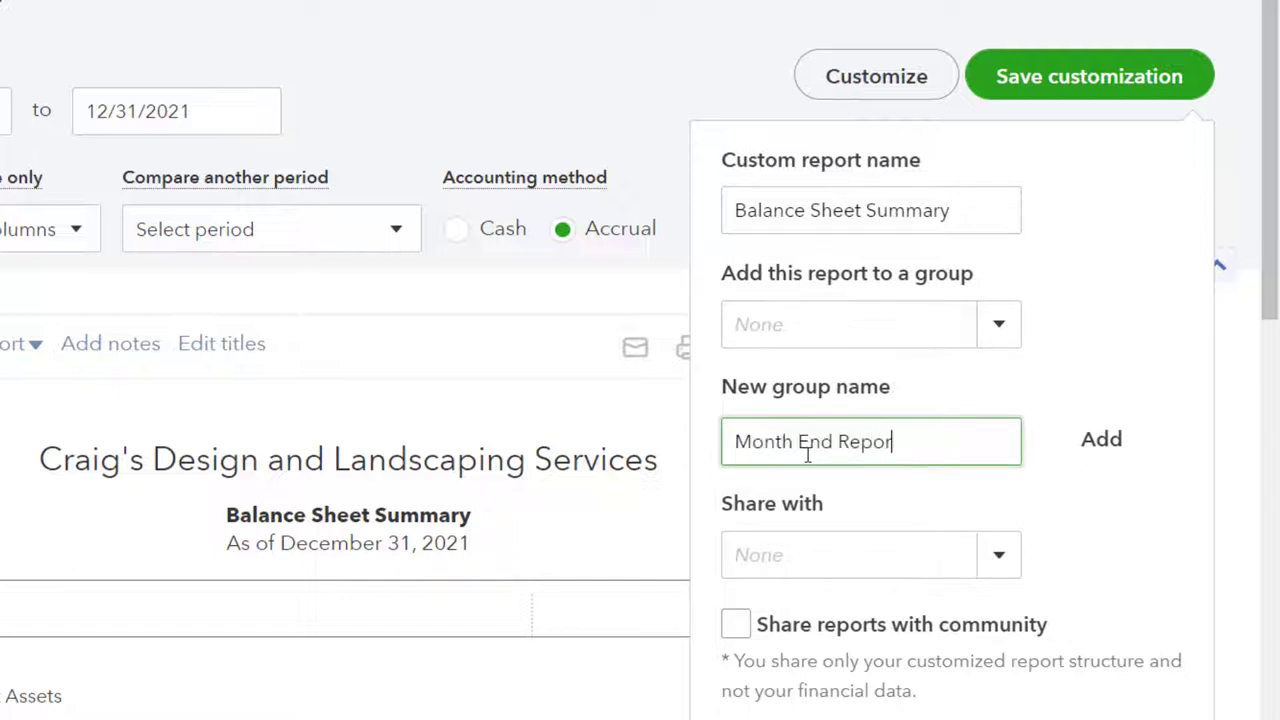
pyautogui.write('ts')
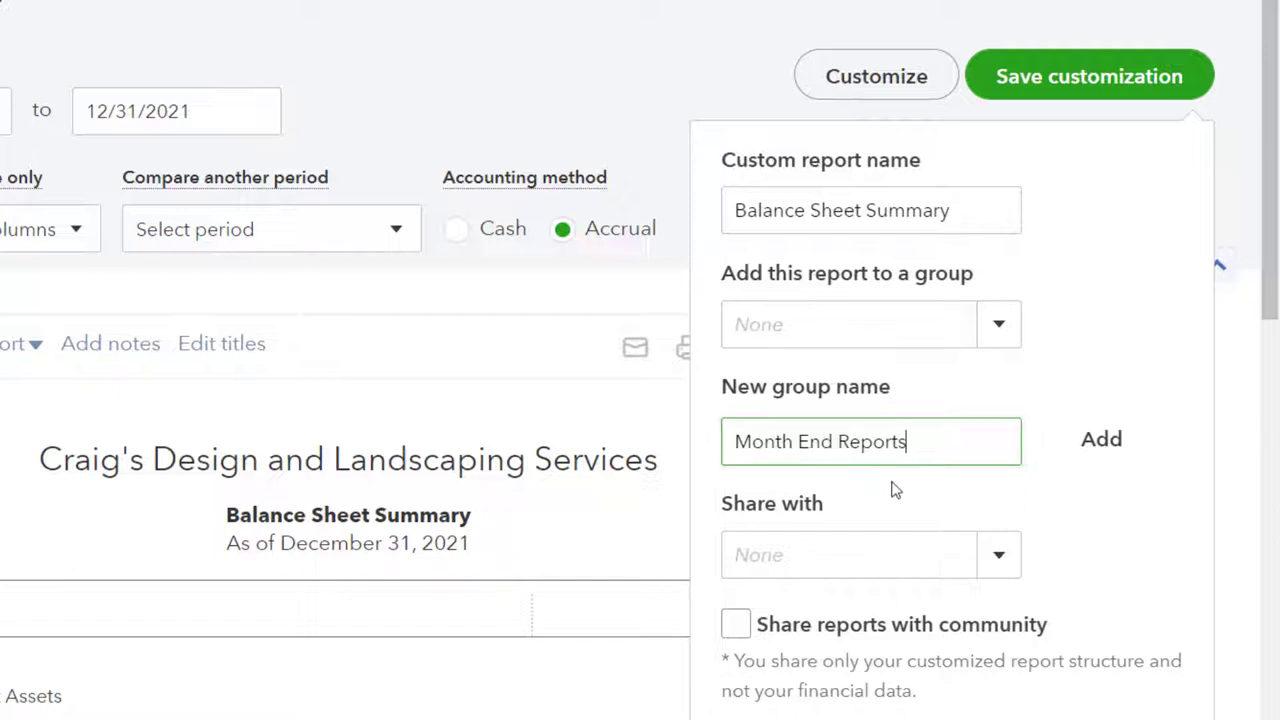
pyautogui.click(1100, 442)
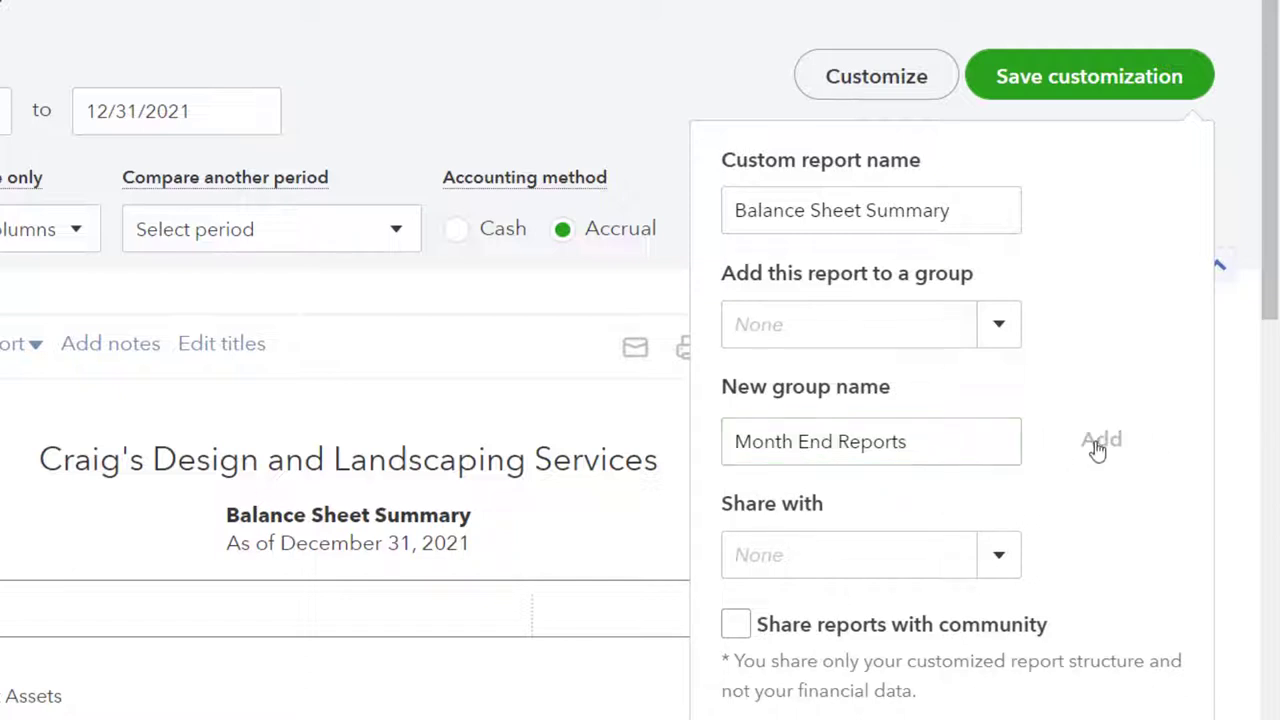
# - Name the custom report "1 Balance Sheet Summary" and save it in the Month End Reports group
pyautogui.click(729, 210)
pyautogui.click(729, 210)
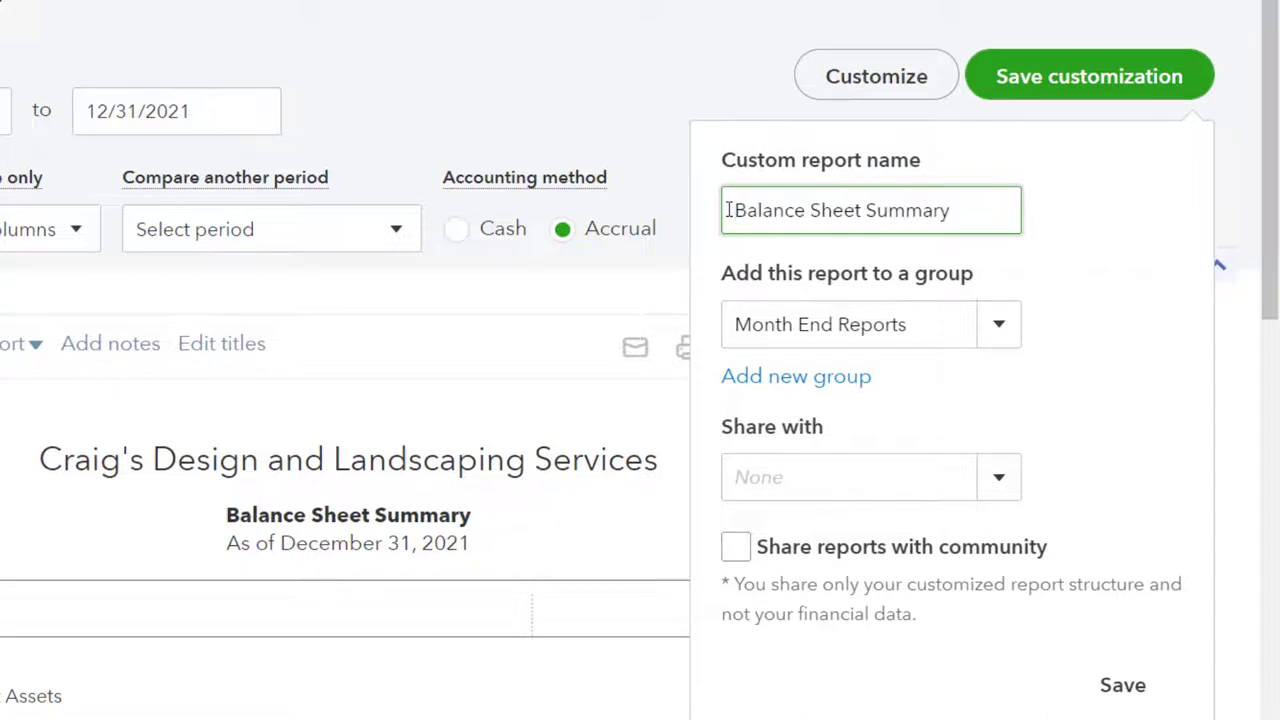
pyautogui.write('1')
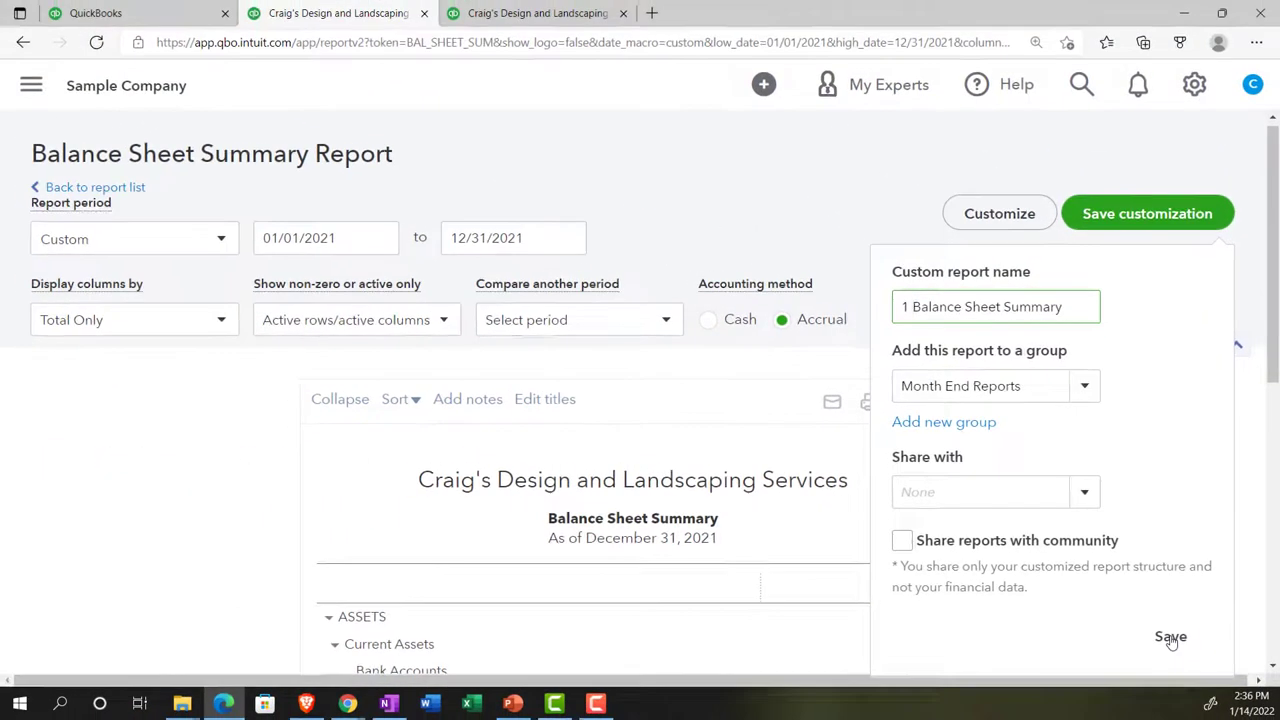
pyautogui.click(1171, 637)
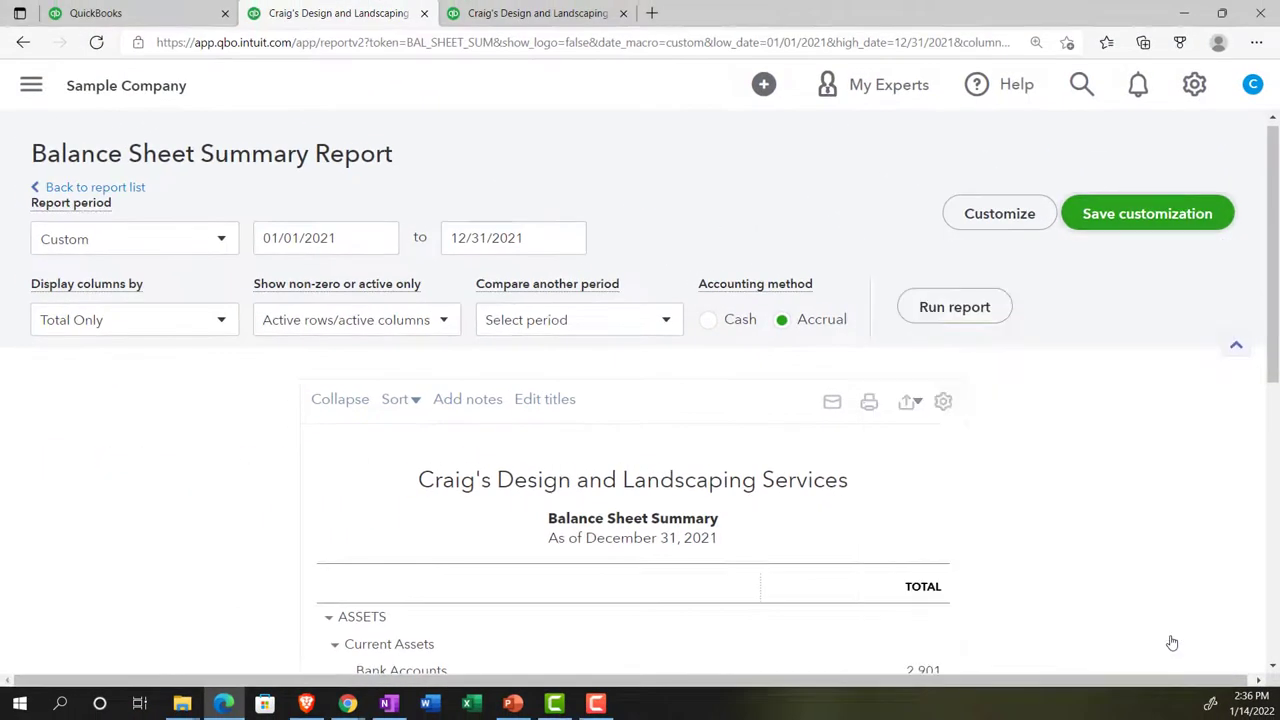
# - Go to the open Balance Sheet report, collapse the navigation sidebar, and check the report's general customization settings
pyautogui.click(518, 12)
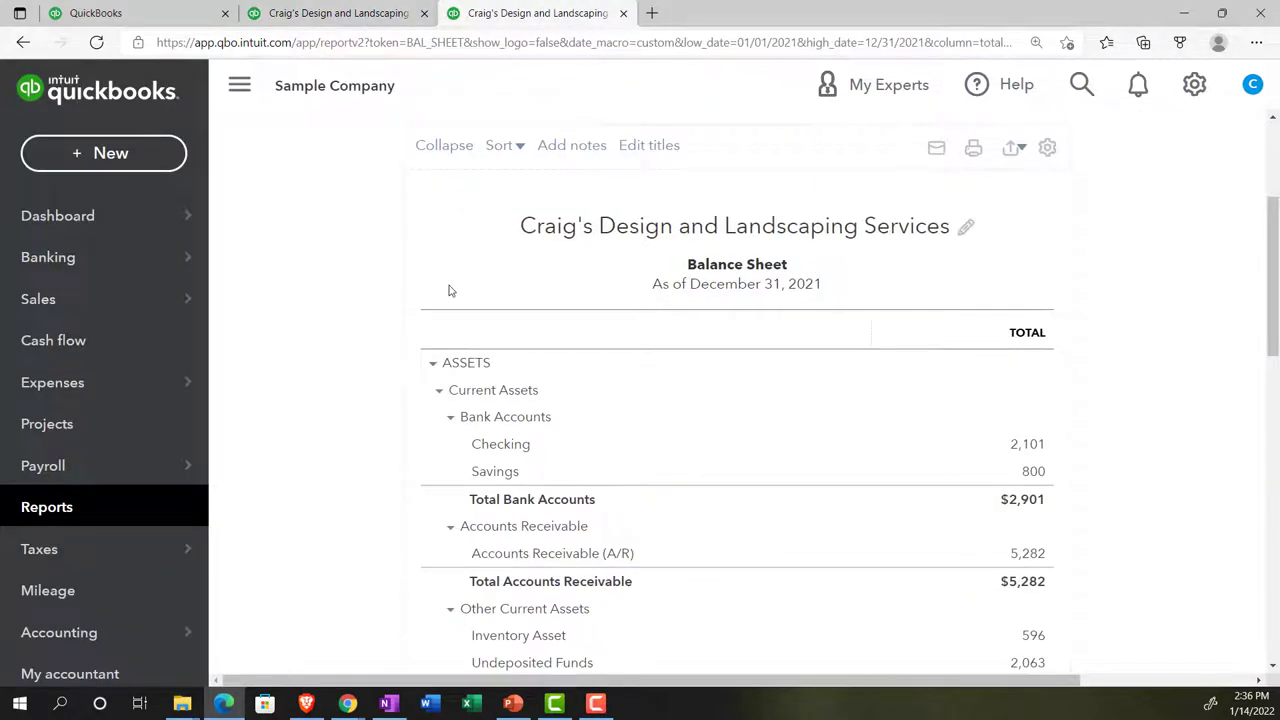
pyautogui.click(240, 90)
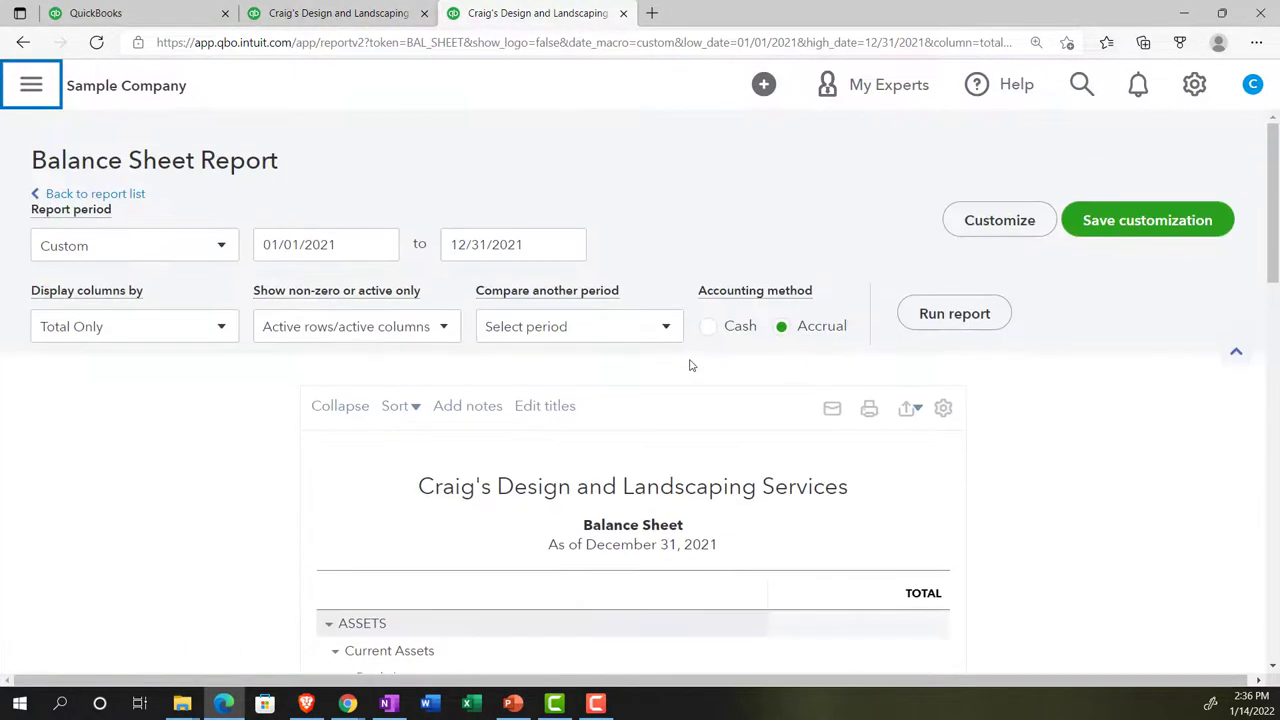
pyautogui.click(980, 222)
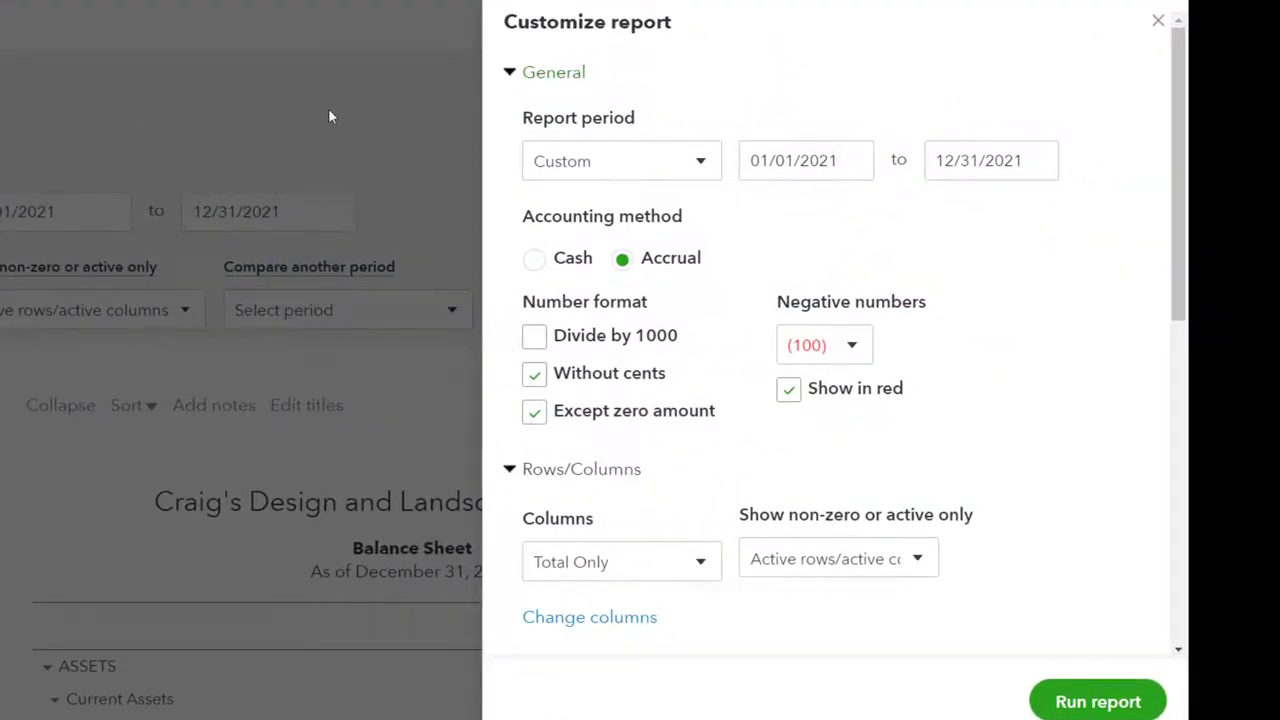
pyautogui.click(1157, 21)
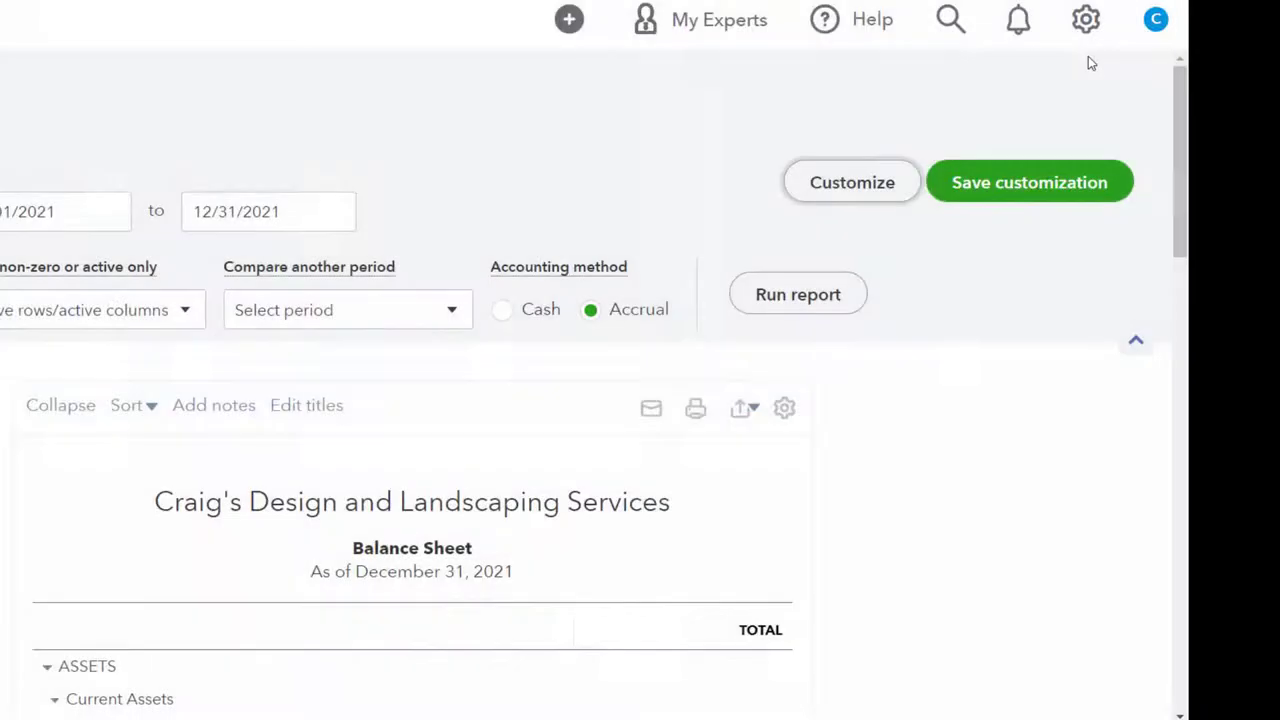
# - Save the Balance Sheet customization as "2 Balance Sheet" in the Month End Reports group
pyautogui.click(1064, 178)
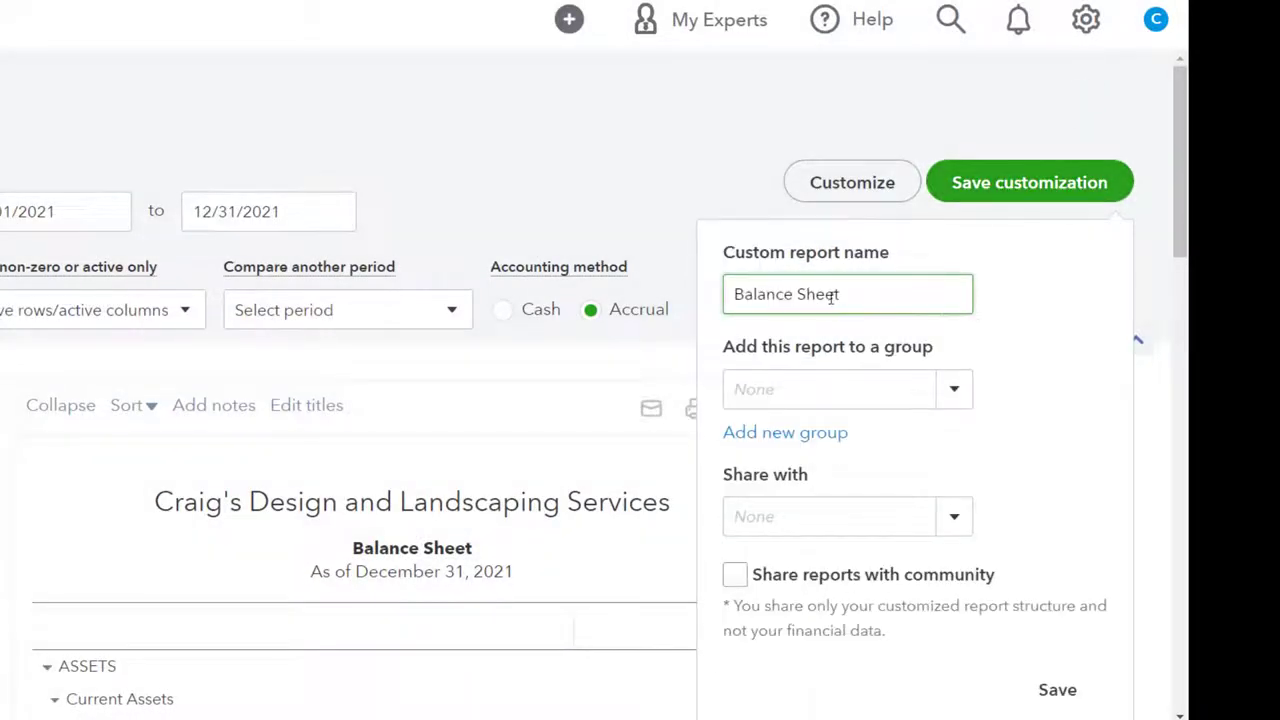
pyautogui.click(737, 294)
pyautogui.write('2')
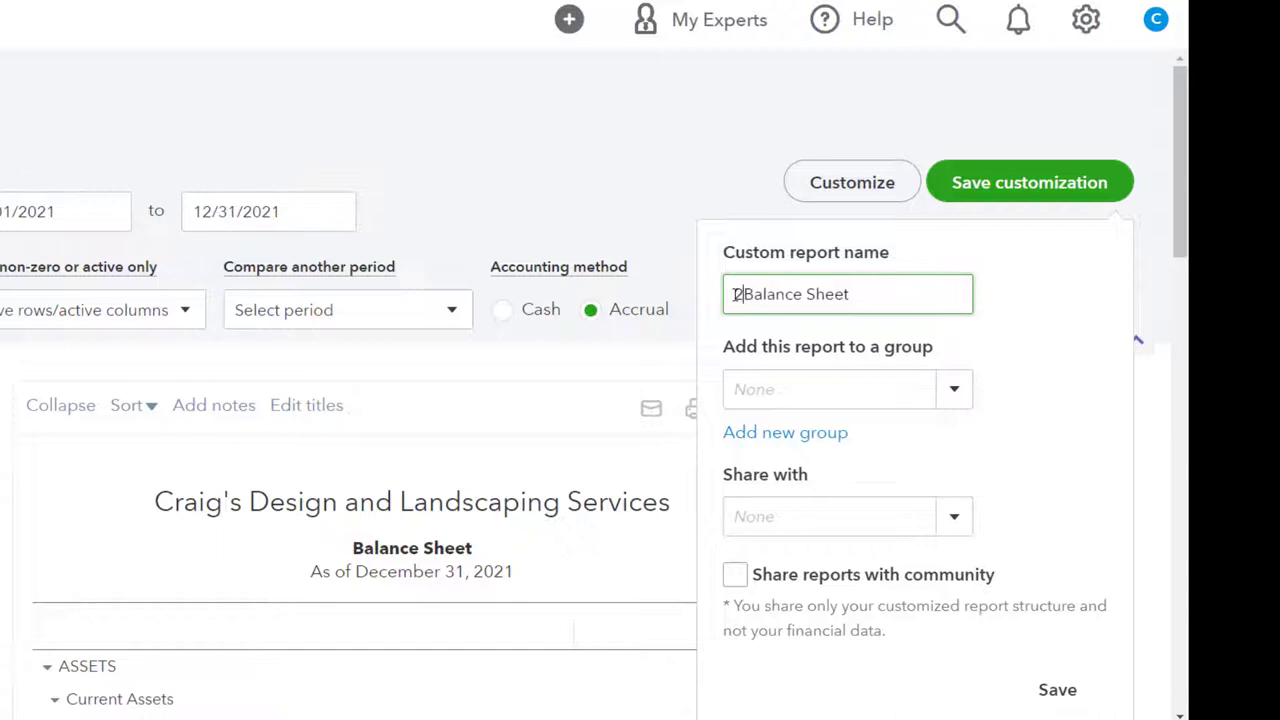
pyautogui.click(952, 391)
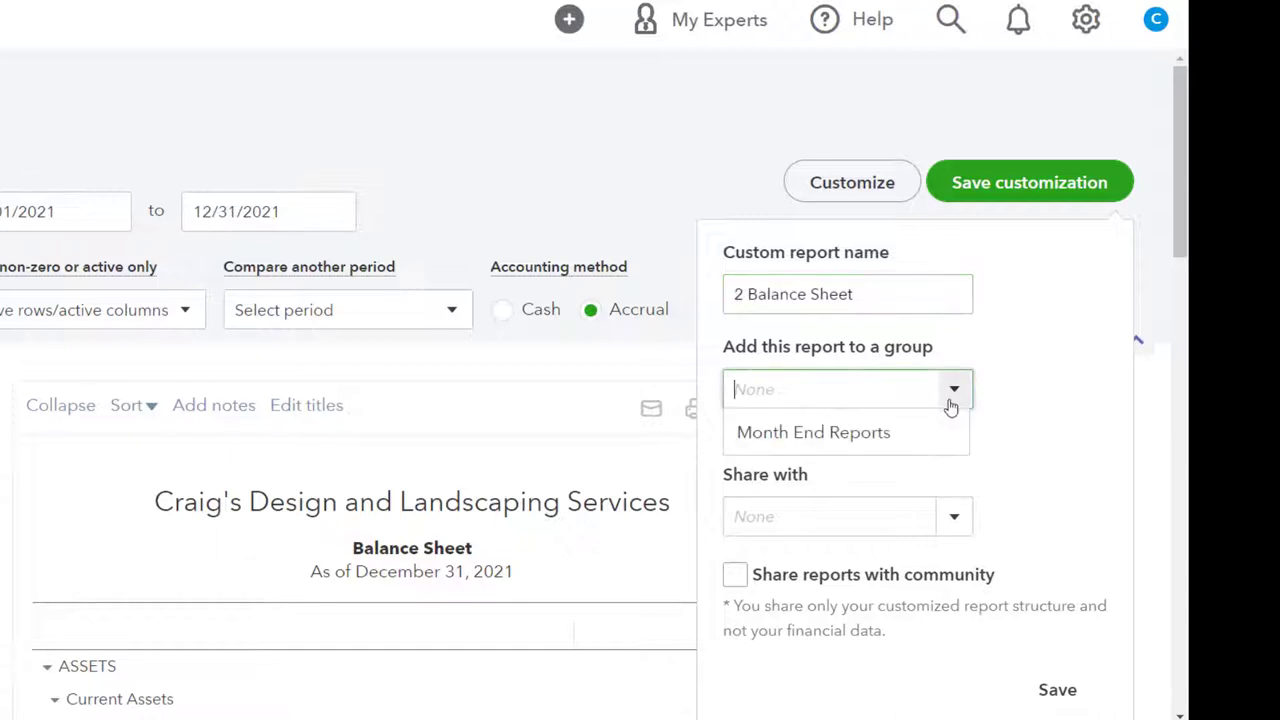
pyautogui.click(900, 433)
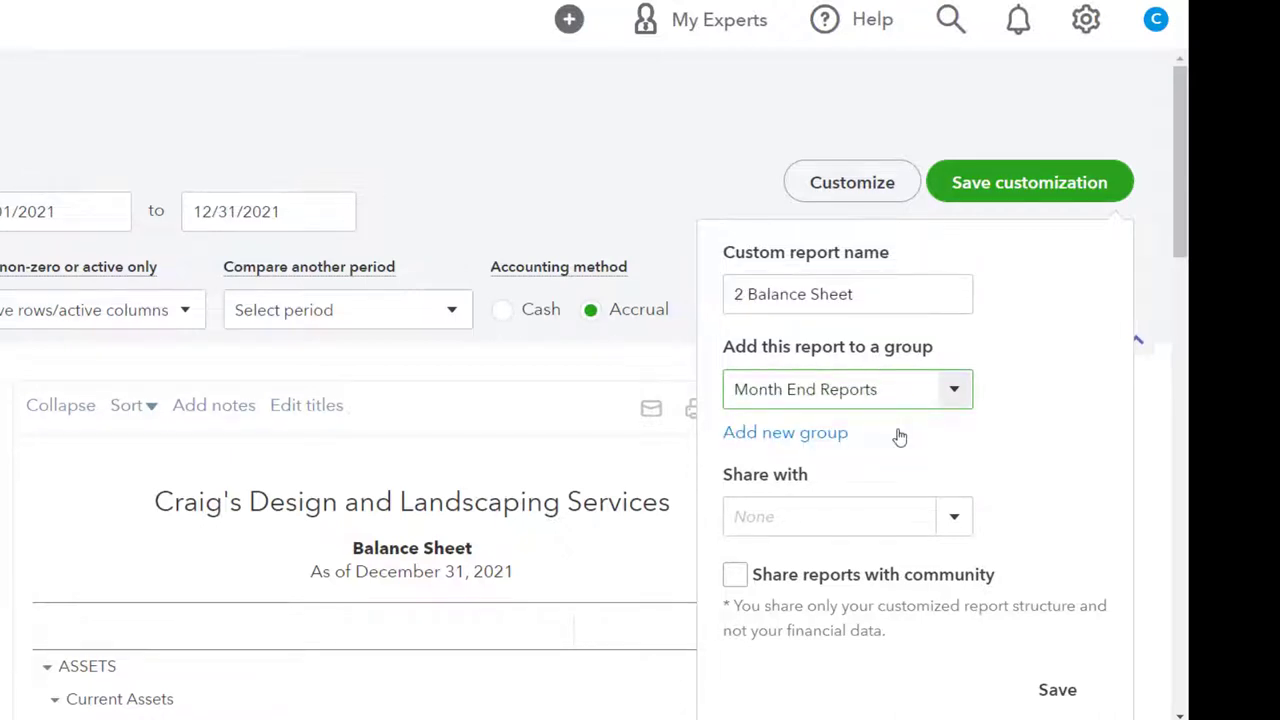
pyautogui.click(1057, 690)
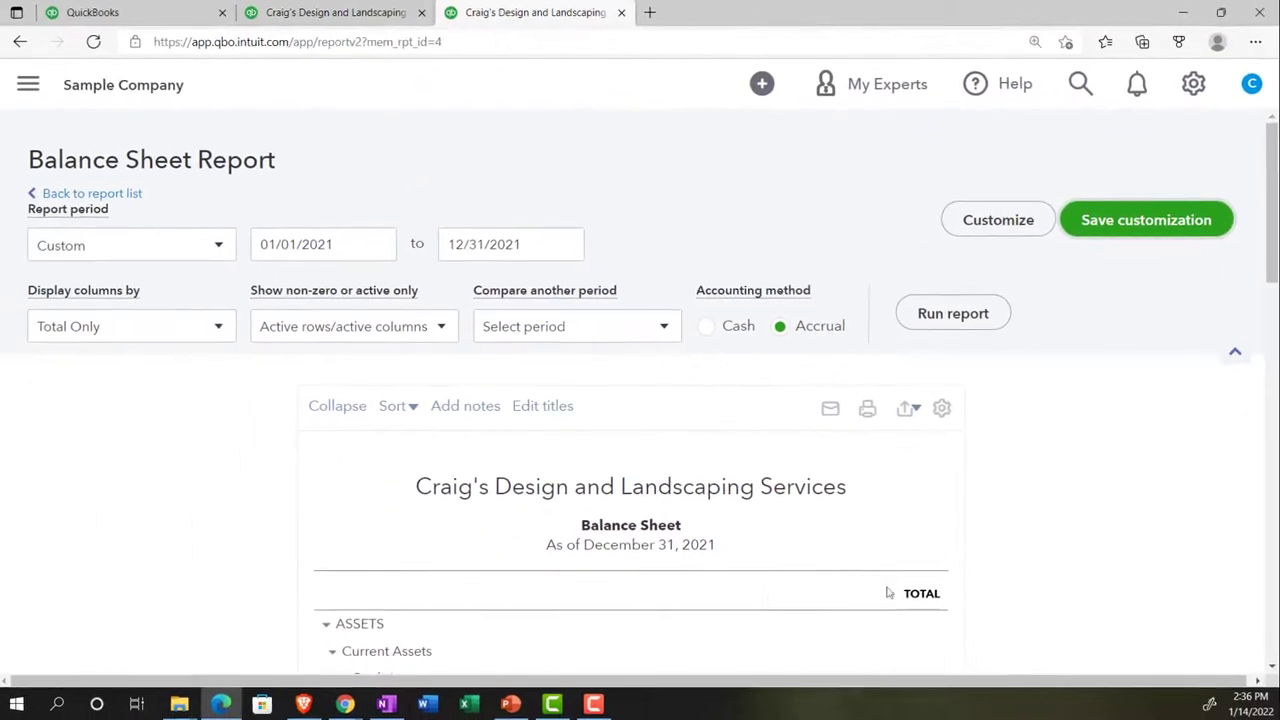
pyautogui.scroll(-3, 420, 530)
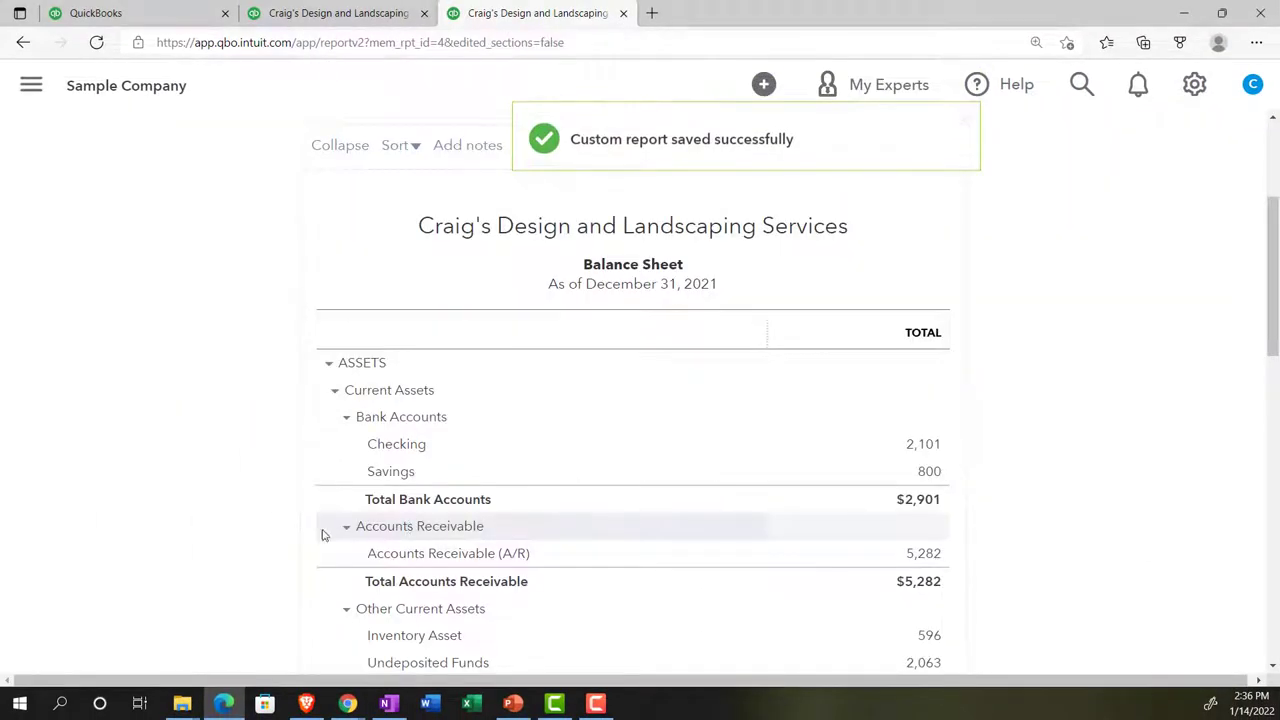
pyautogui.scroll(3, 224, 524)
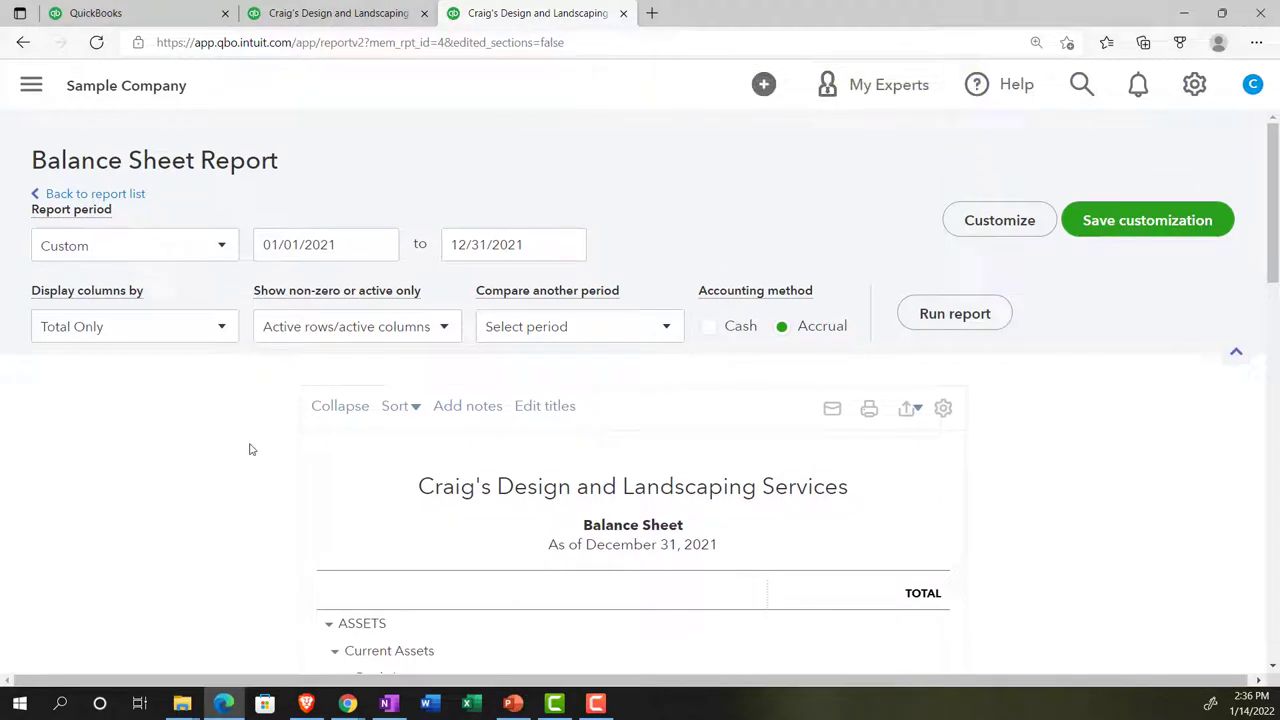
# - Set the Balance Sheet's start date to 12/01/2021, keeping 12/31/2021 as the end date, and rerun the report
pyautogui.click(325, 248)
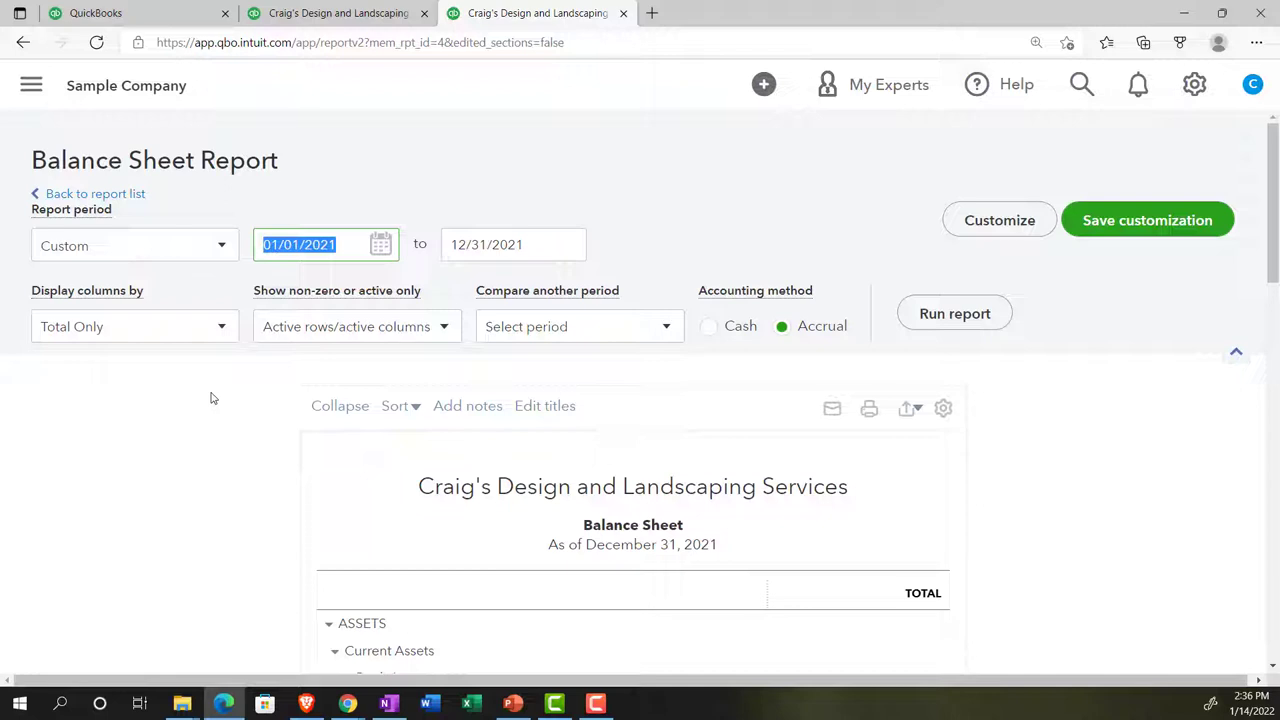
pyautogui.write('11')
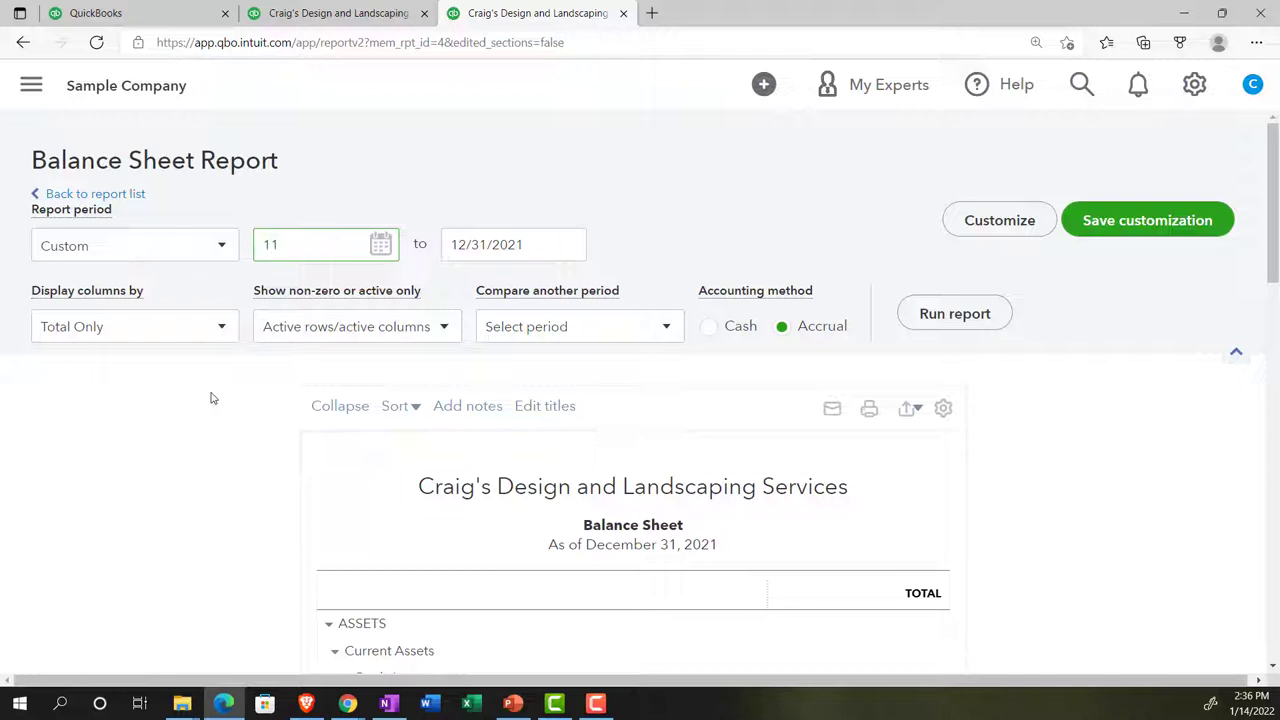
pyautogui.press('BackSpace')
pyautogui.write('20121')
pyautogui.press('Tab')
pyautogui.press('Tab')
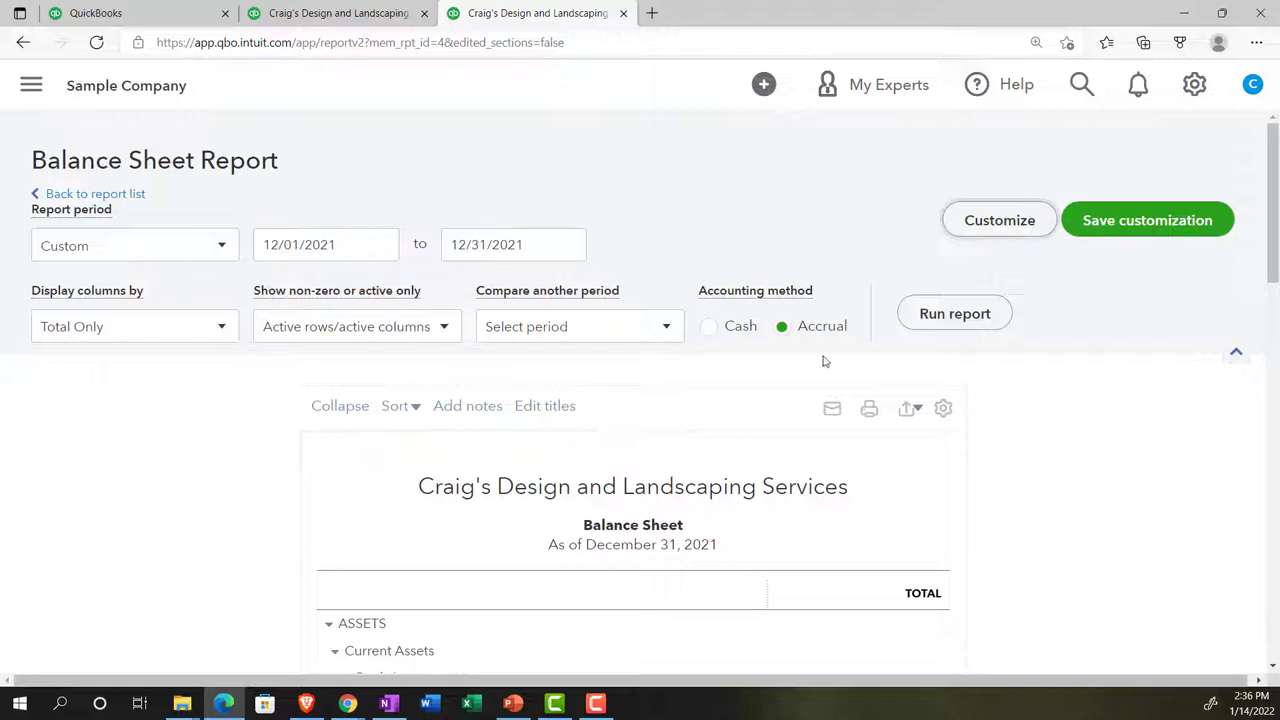
pyautogui.click(931, 317)
pyautogui.scroll(-3, 893, 363)
pyautogui.scroll(3, 893, 363)
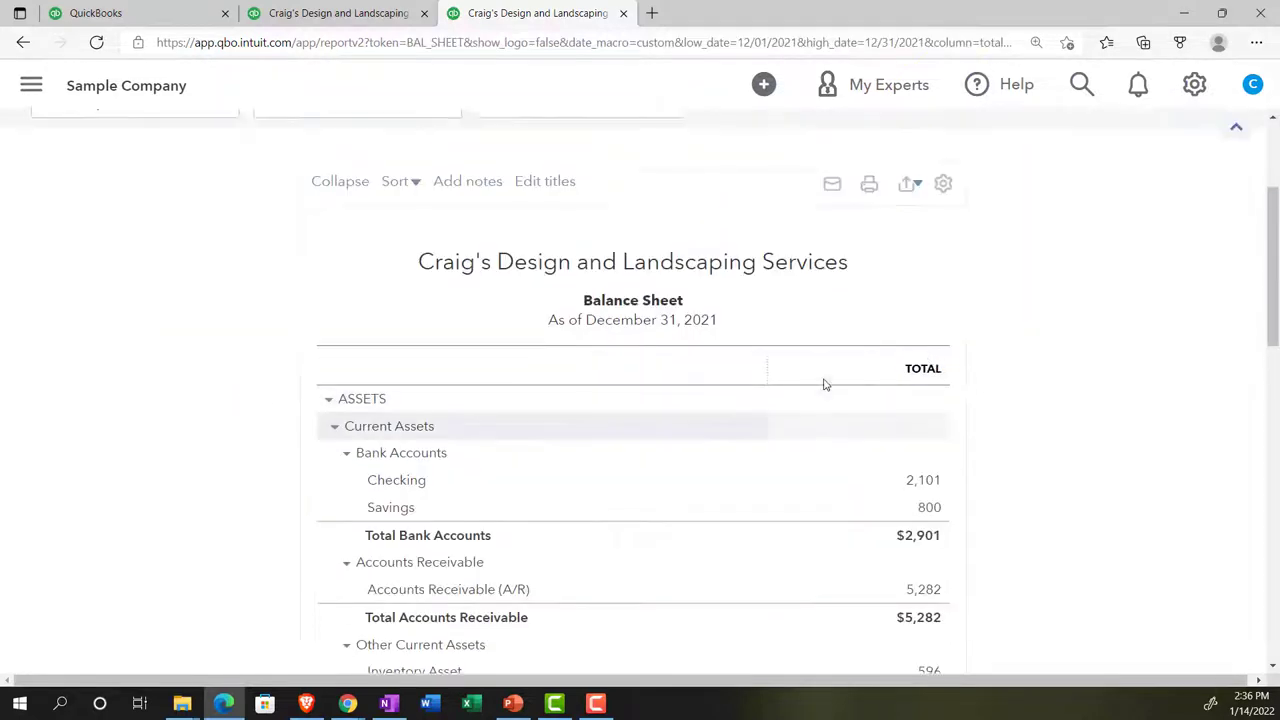
# - Add a comparison with the previous period, using the custom period 11/01/2021 to 11/30/2021, and rerun the Balance Sheet
pyautogui.click(668, 321)
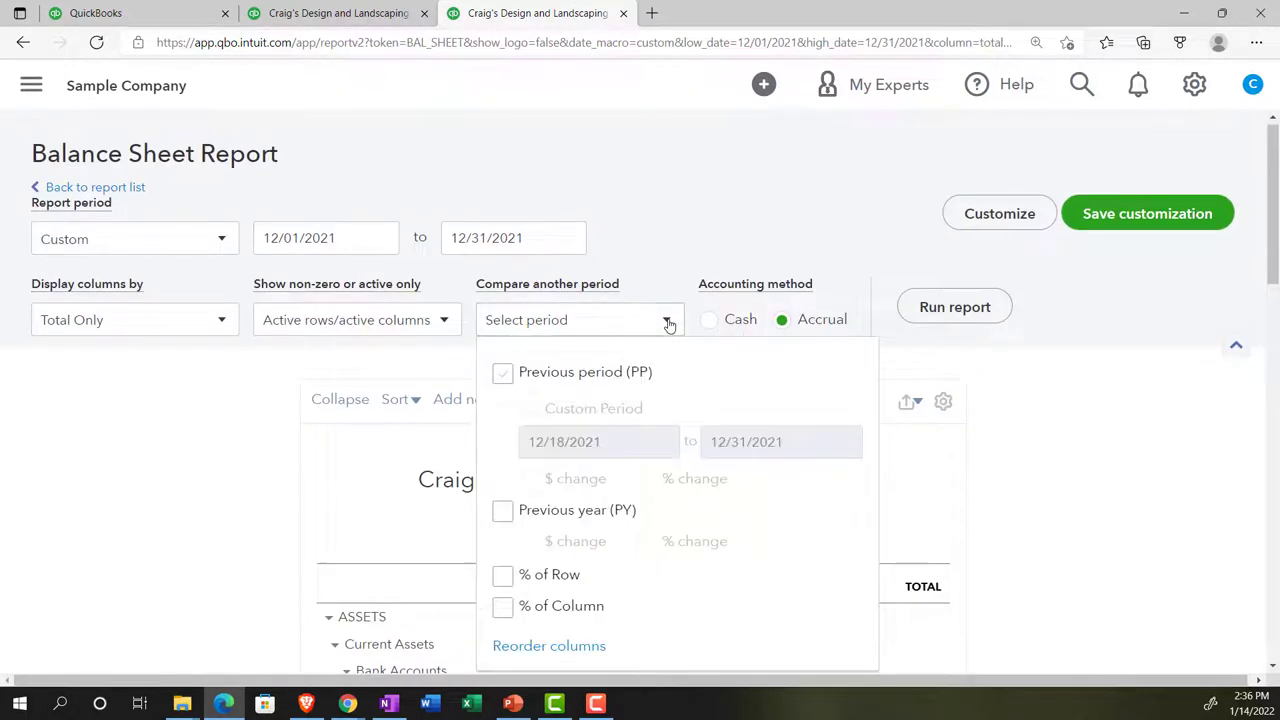
pyautogui.click(503, 373)
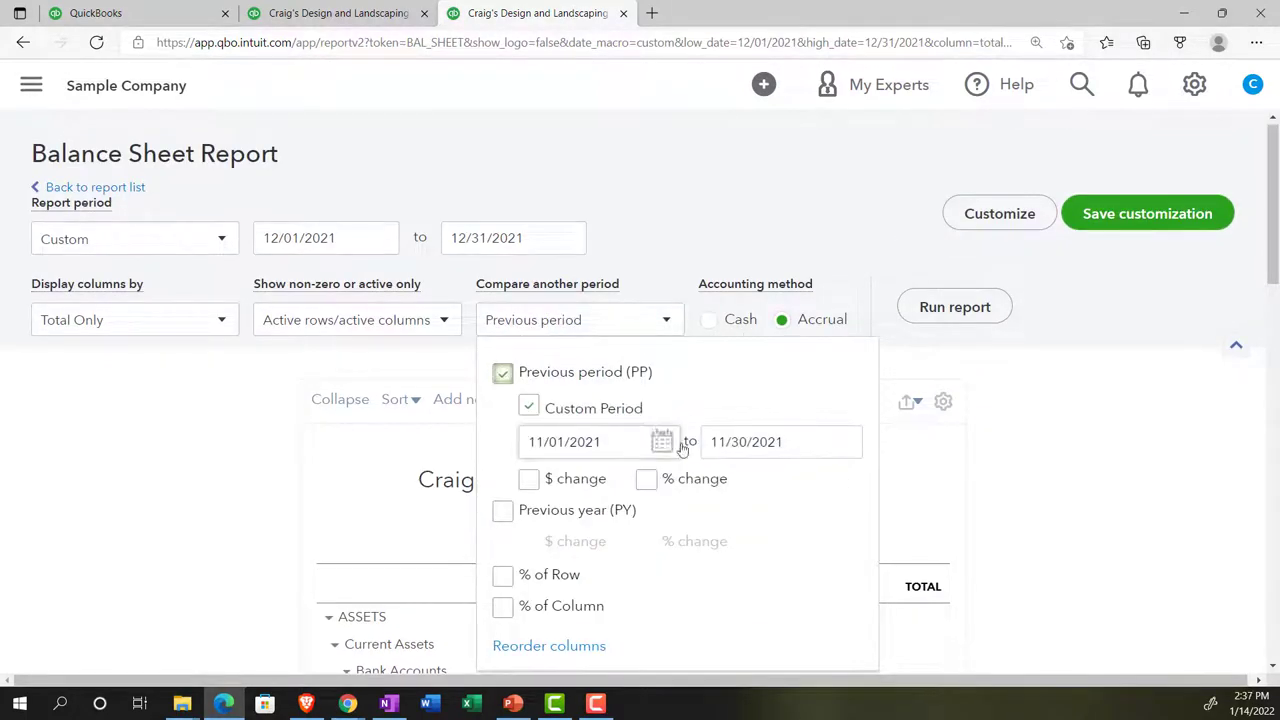
pyautogui.scroll(-5, 945, 498)
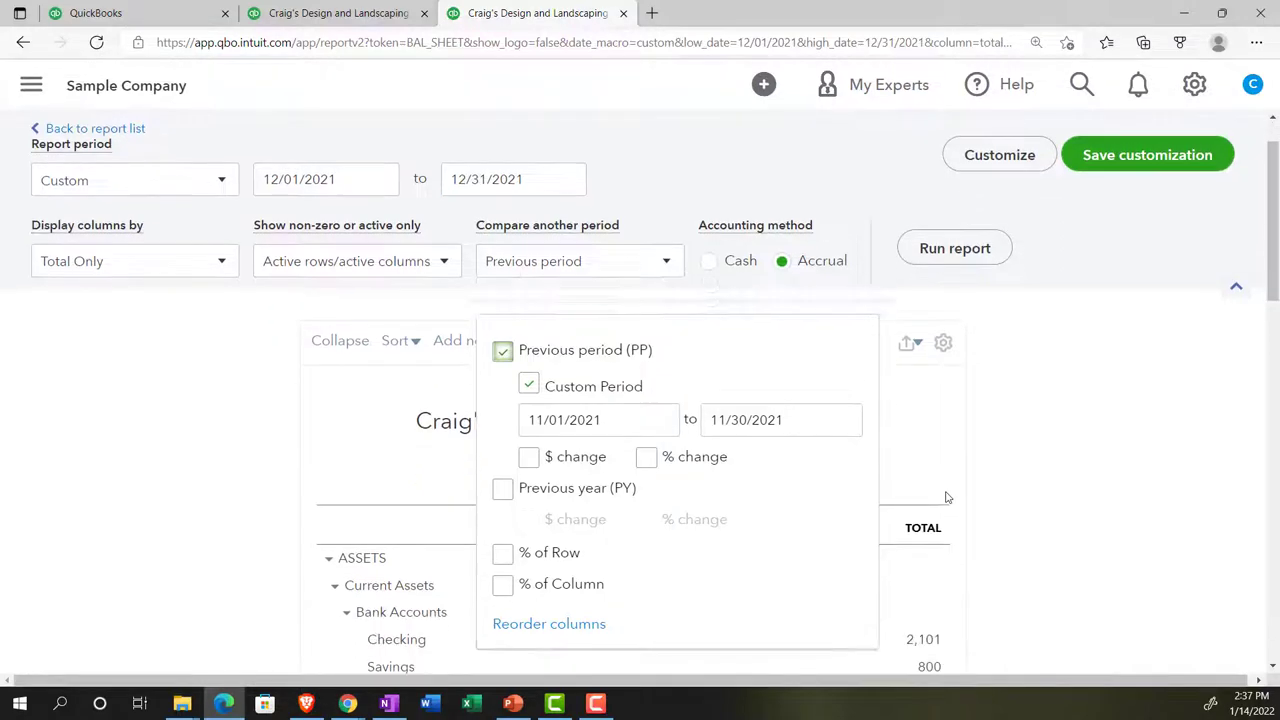
pyautogui.scroll(5, 1011, 294)
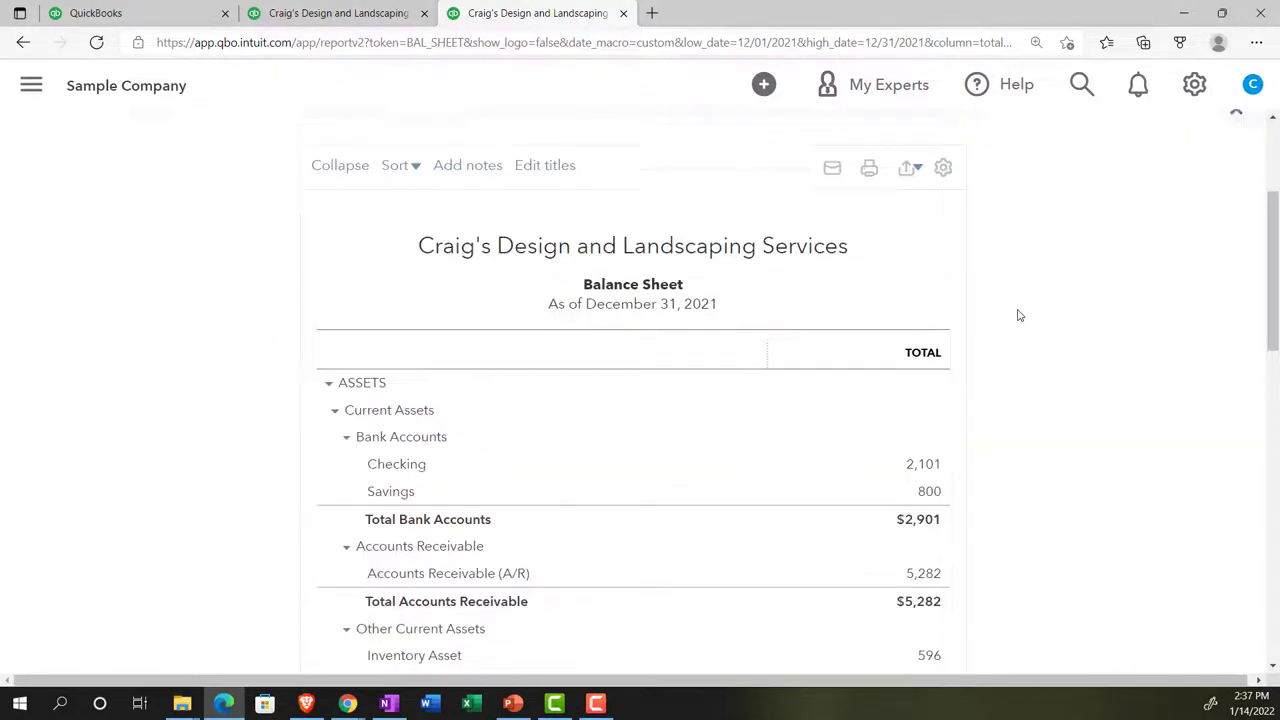
pyautogui.click(990, 304)
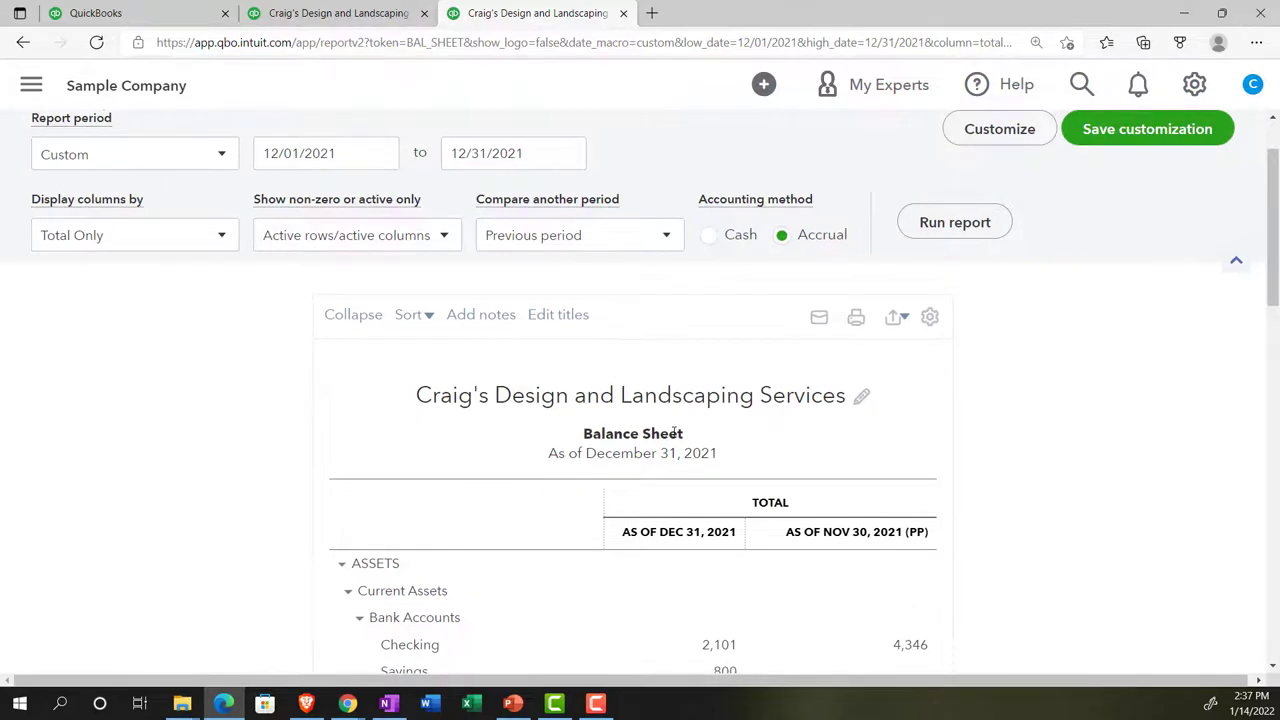
# - Retitle the report "Comparative Balance Sheet" and copy the new title
pyautogui.click(618, 432)
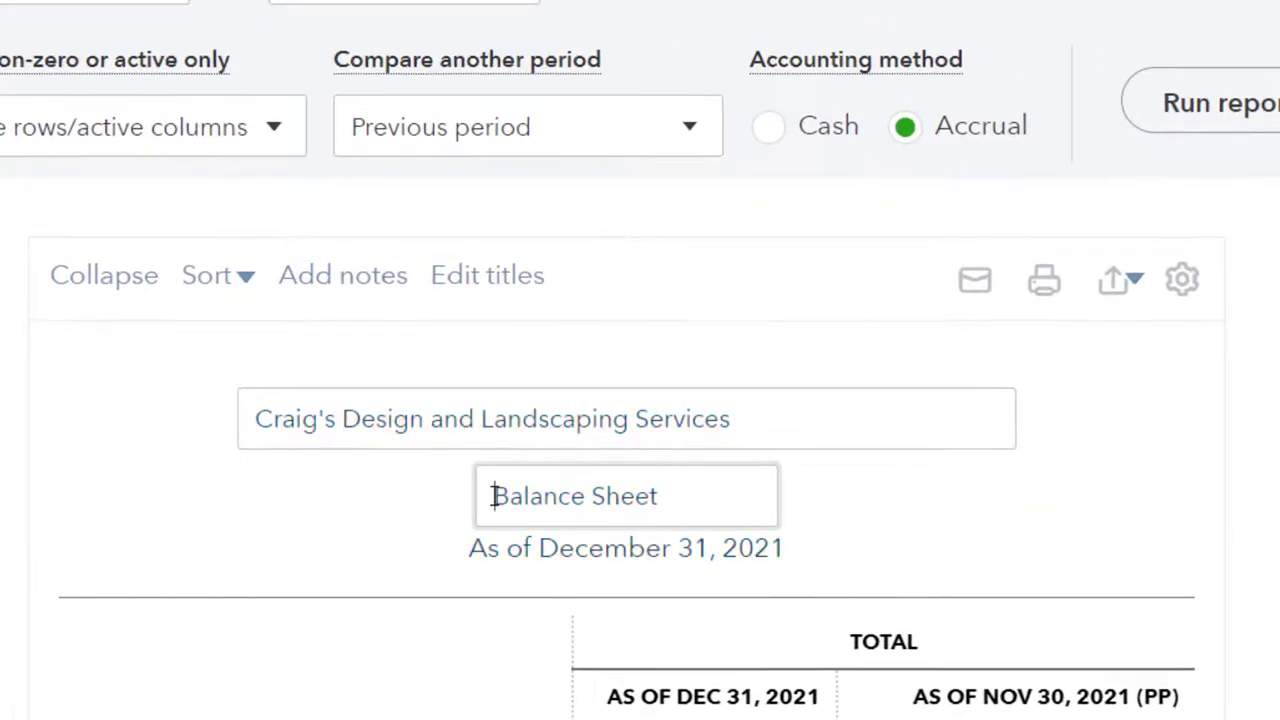
pyautogui.click(492, 496)
pyautogui.write('Compara')
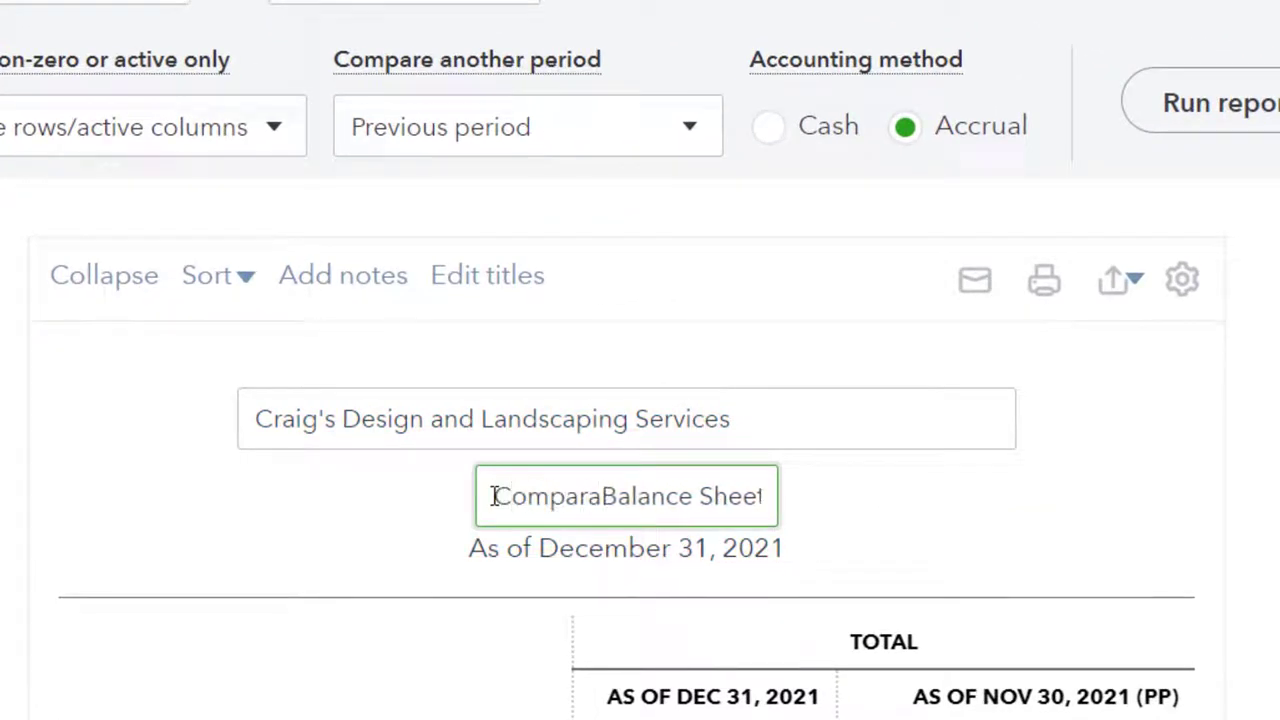
pyautogui.write('tive')
pyautogui.press('Left')
pyautogui.press('Left')
pyautogui.press('Left')
pyautogui.press('Left')
pyautogui.press('Left')
pyautogui.press('Left')
pyautogui.press('Left')
pyautogui.press('Left')
pyautogui.press('Left')
pyautogui.press('Left')
pyautogui.press('Left')
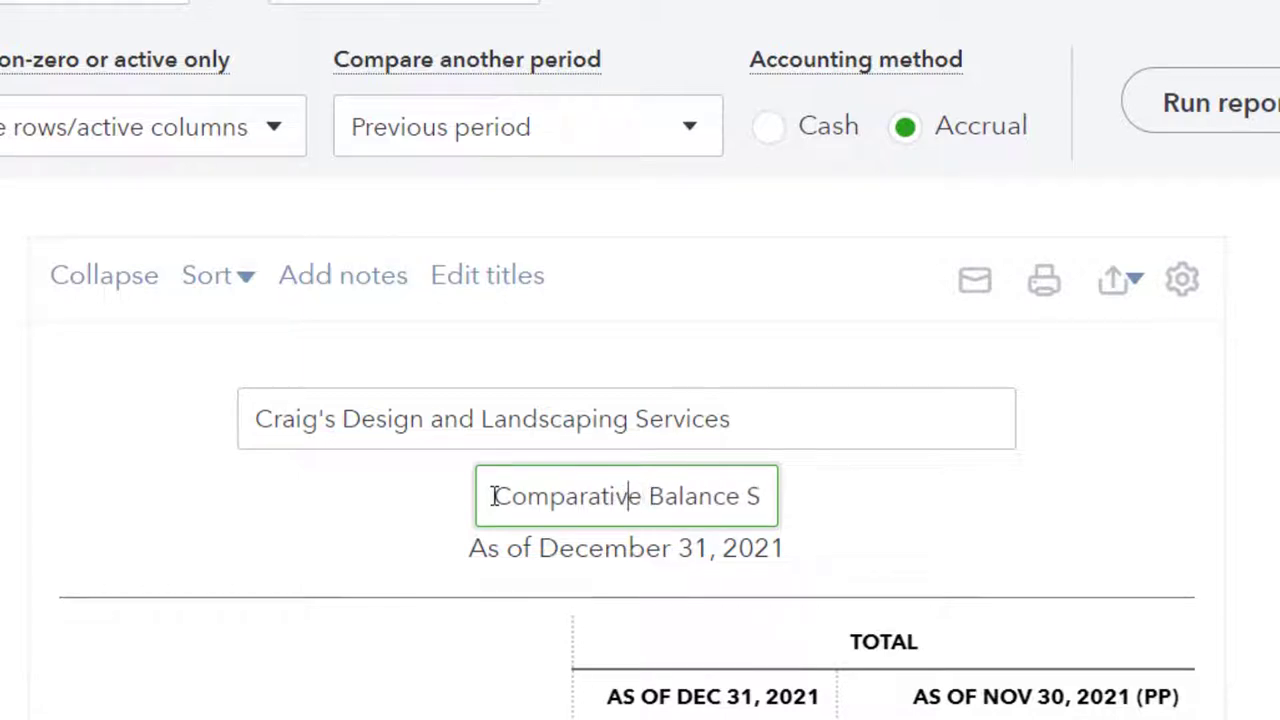
pyautogui.hotkey('shift', 'Right')
pyautogui.hotkey('shift', 'Right')
pyautogui.hotkey('shift', 'Right')
pyautogui.hotkey('shift', 'Right')
pyautogui.hotkey('shift', 'Right')
pyautogui.hotkey('shift', 'Right')
pyautogui.hotkey('shift', 'Right')
pyautogui.hotkey('shift', 'Right')
pyautogui.hotkey('shift', 'Right')
pyautogui.hotkey('shift', 'Right')
pyautogui.hotkey('shift', 'Right')
pyautogui.hotkey('shift', 'Right')
pyautogui.hotkey('shift', 'Right')
pyautogui.hotkey('shift', 'Right')
pyautogui.hotkey('shift', 'Right')
pyautogui.hotkey('shift', 'Right')
pyautogui.hotkey('shift', 'Right')
pyautogui.hotkey('shift', 'Right')
pyautogui.hotkey('shift', 'Right')
pyautogui.hotkey('shift', 'Right')
pyautogui.hotkey('shift', 'Right')
pyautogui.hotkey('shift', 'Right')
pyautogui.hotkey('shift', 'Right')
pyautogui.hotkey('shift', 'Right')
pyautogui.hotkey('shift', 'Right')
pyautogui.hotkey('ctrl', 'c')
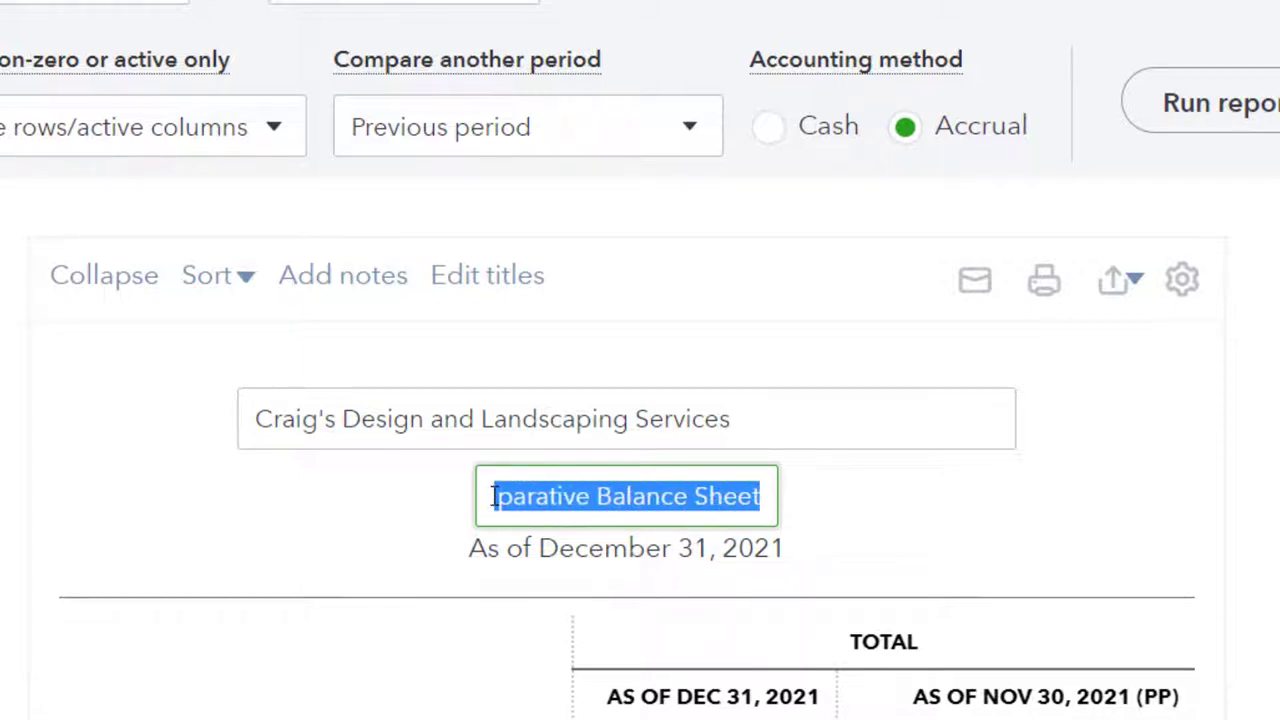
pyautogui.click(1071, 443)
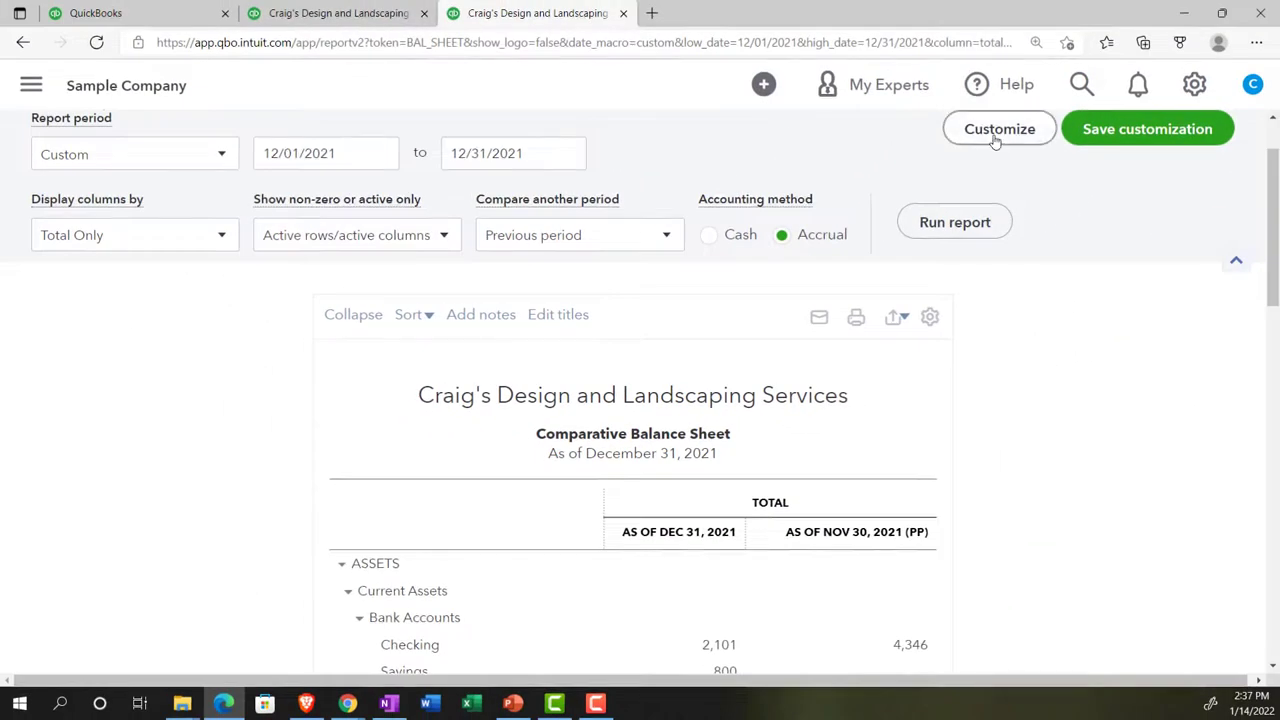
# - Remove the report period from the comparative report's header and rerun the report
pyautogui.click(996, 132)
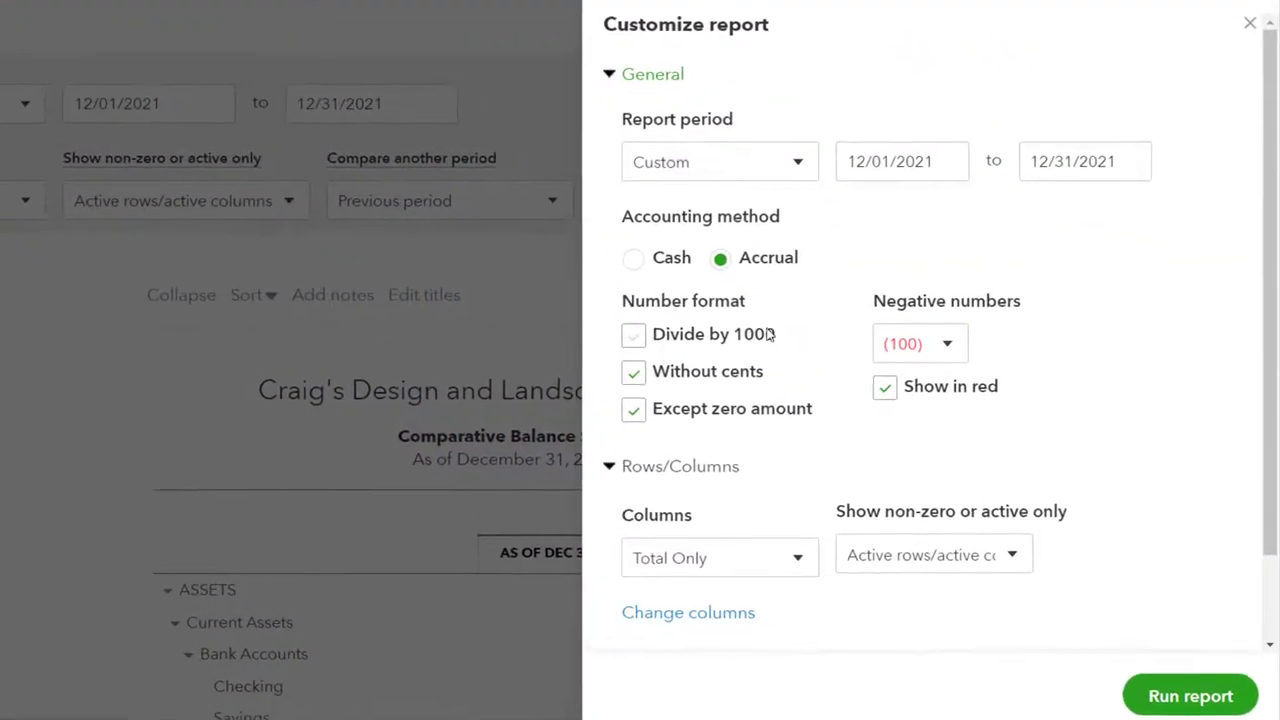
pyautogui.scroll(-1, 766, 417)
pyautogui.click(628, 606)
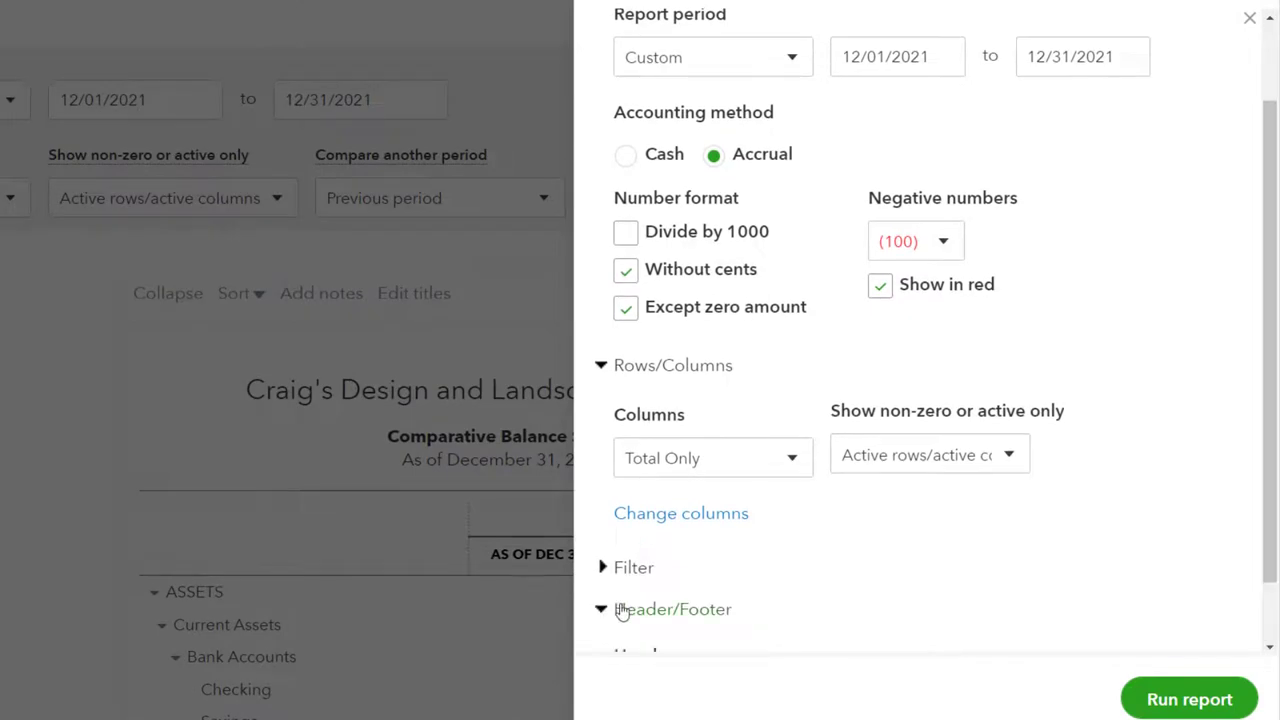
pyautogui.scroll(-4, 688, 523)
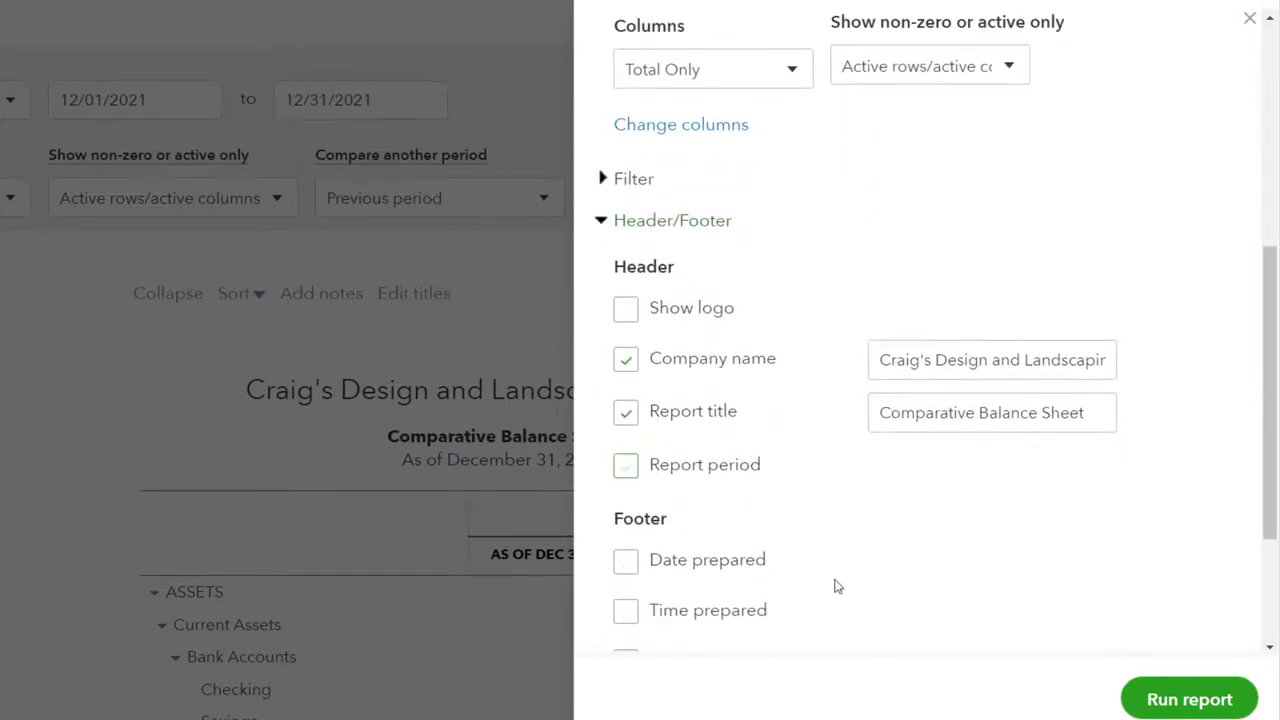
pyautogui.click(1189, 699)
pyautogui.scroll(-2, 564, 459)
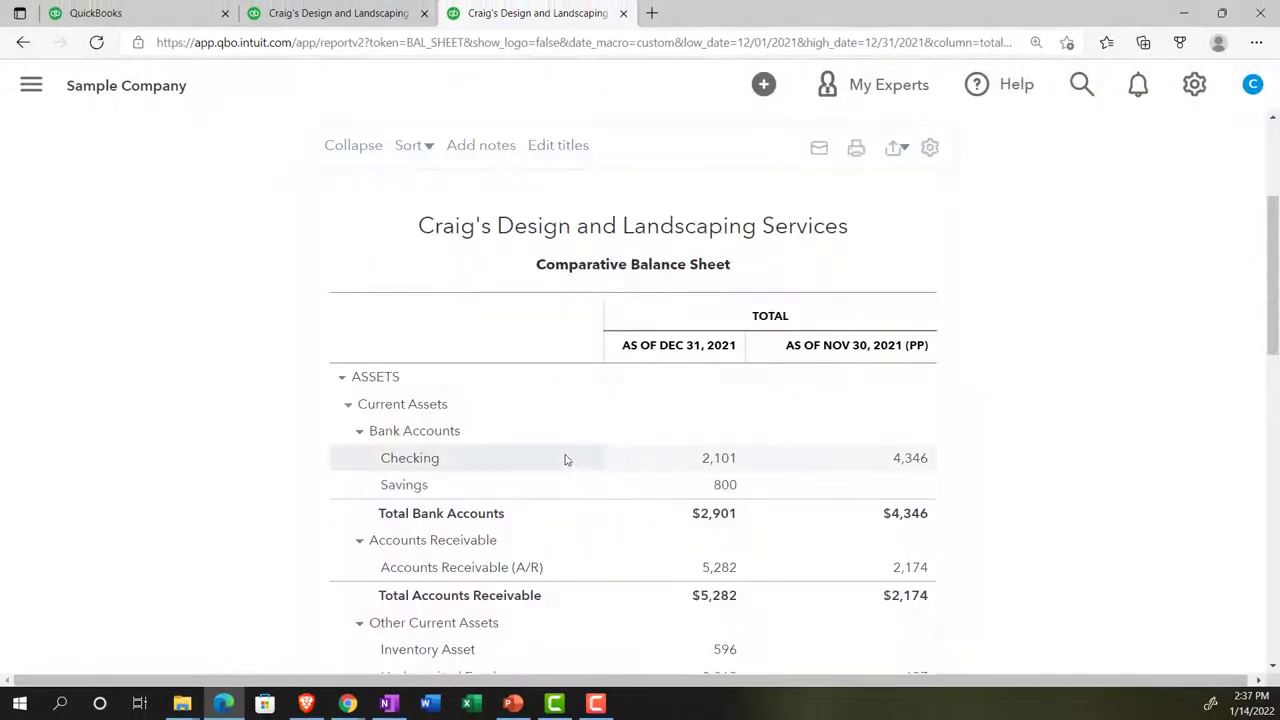
# - Add $ change and % change columns to the previous period comparison, rerun the report, and review the added columns
pyautogui.scroll(3, 657, 400)
pyautogui.click(664, 320)
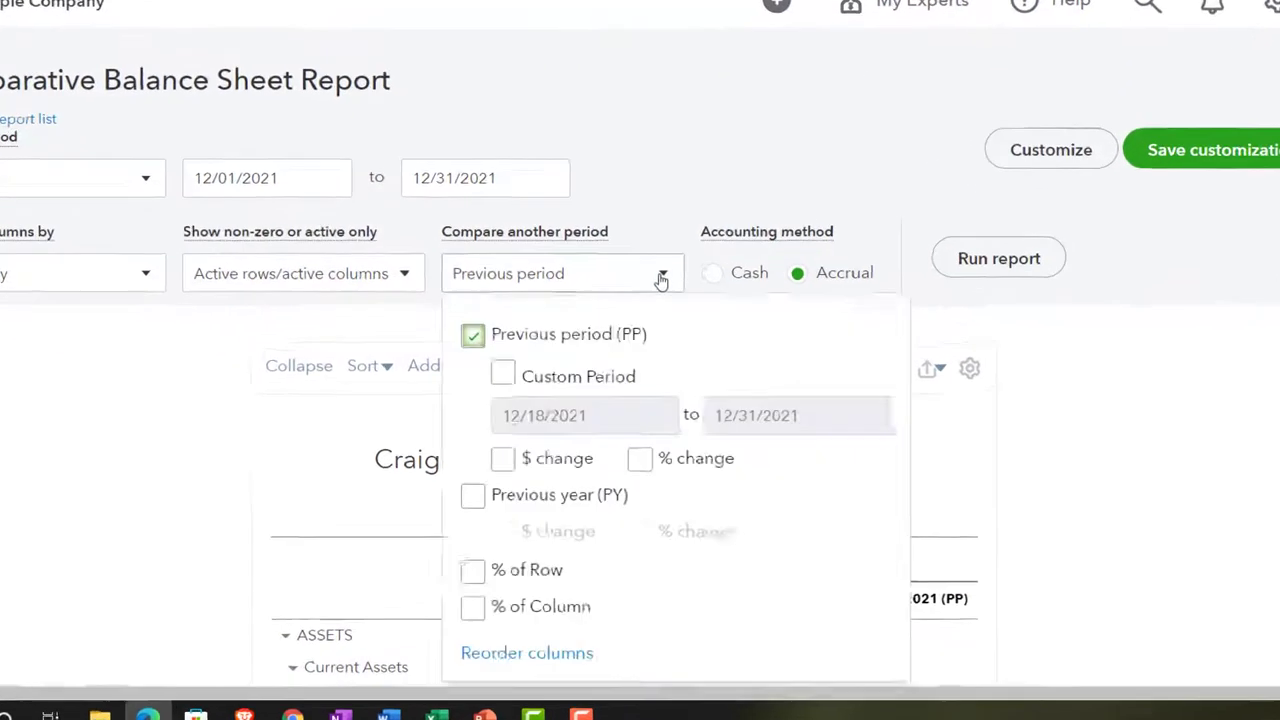
pyautogui.click(502, 458)
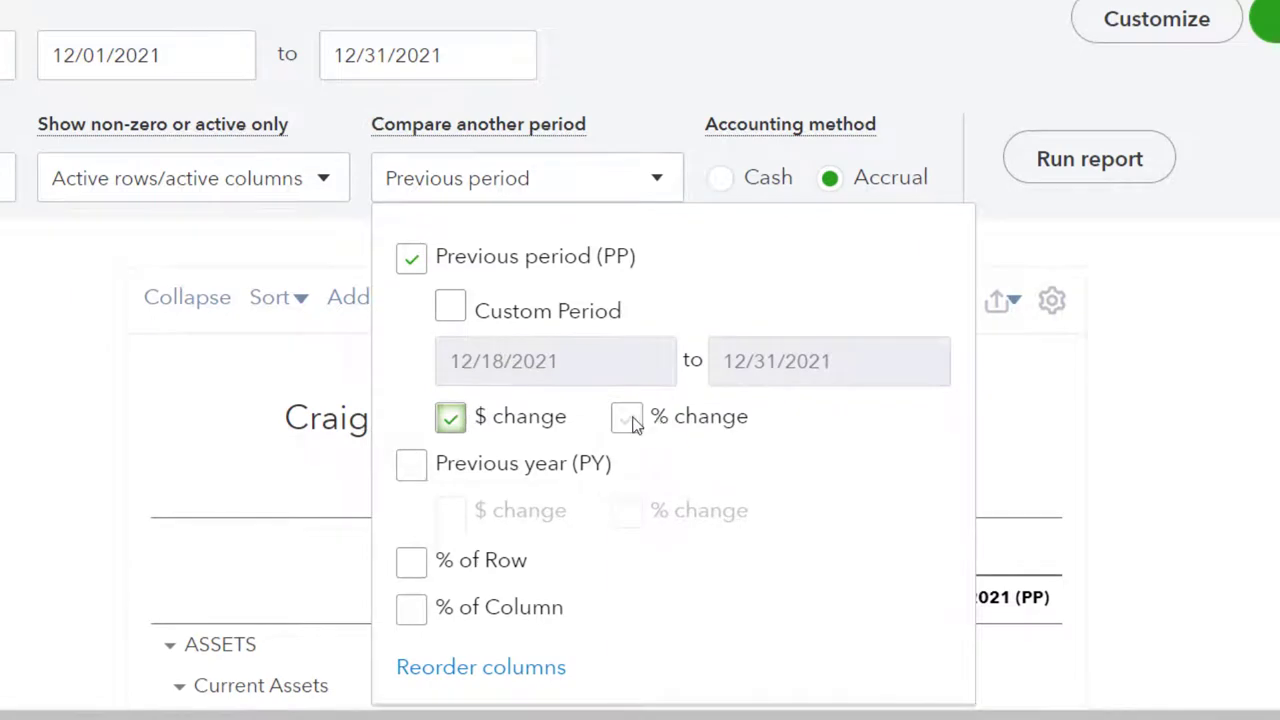
pyautogui.click(630, 420)
pyautogui.click(1110, 160)
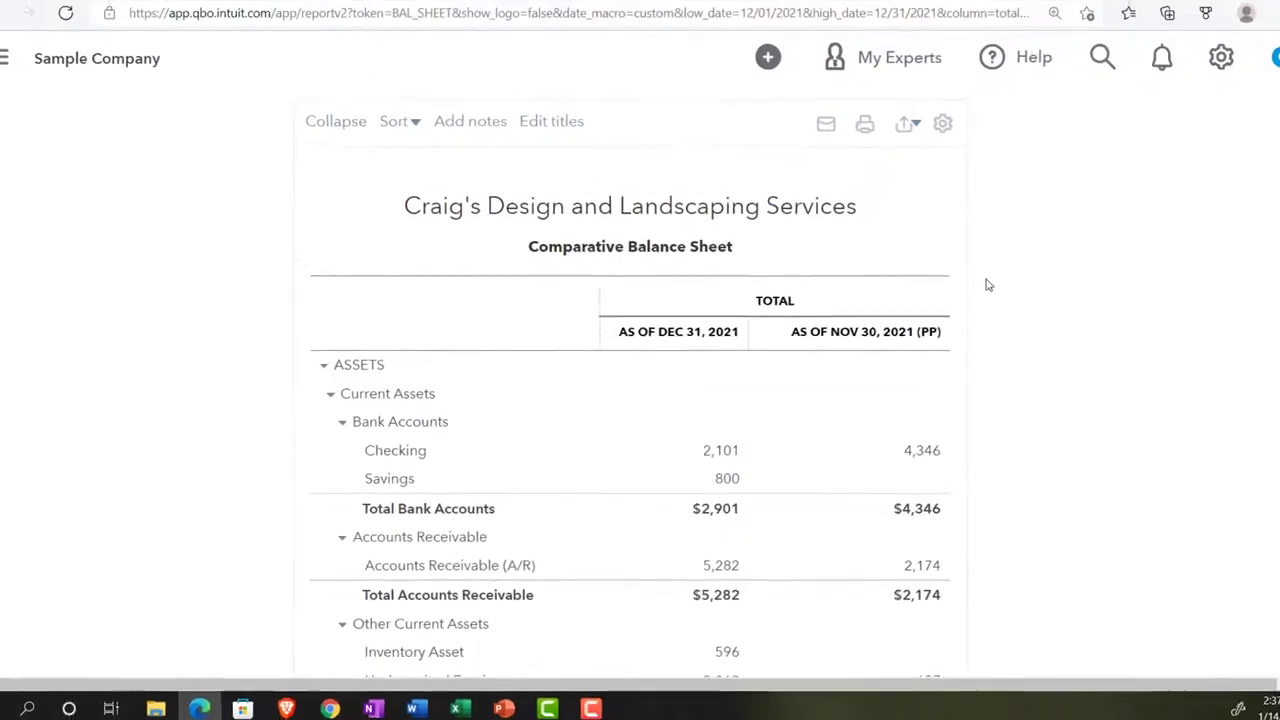
pyautogui.scroll(3, 969, 297)
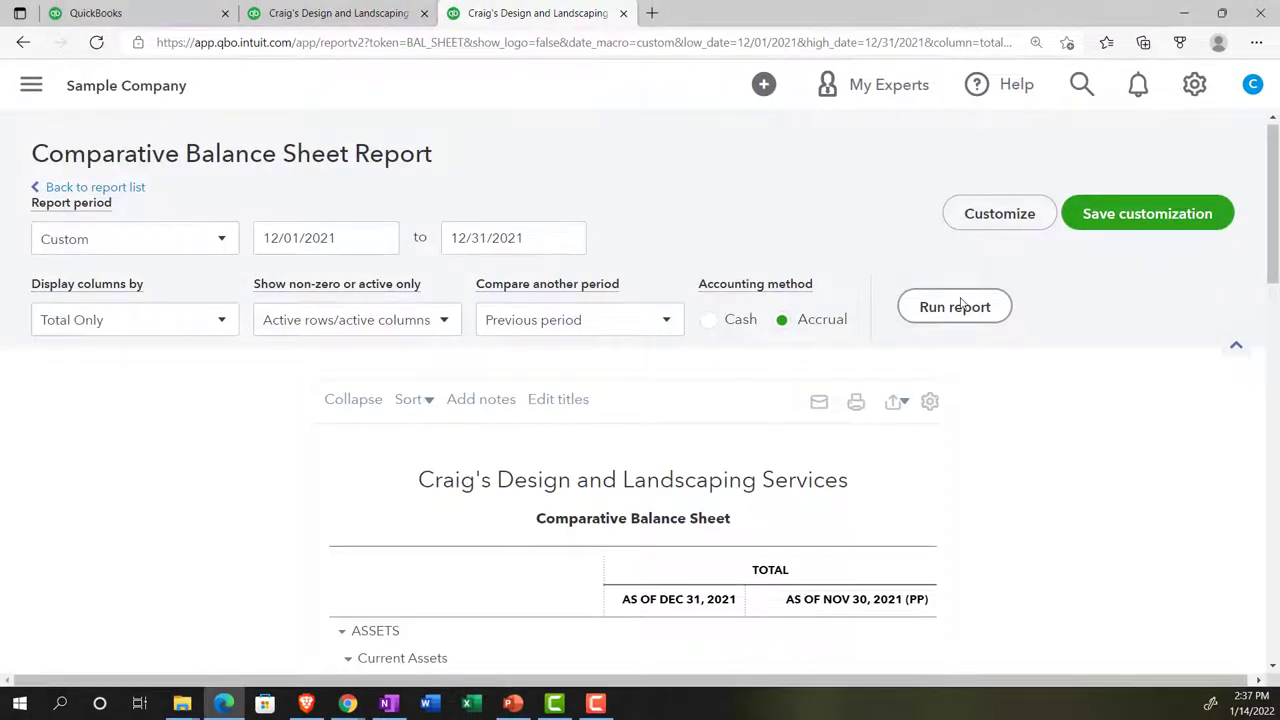
pyautogui.scroll(-3, 960, 305)
pyautogui.scroll(-4, 926, 360)
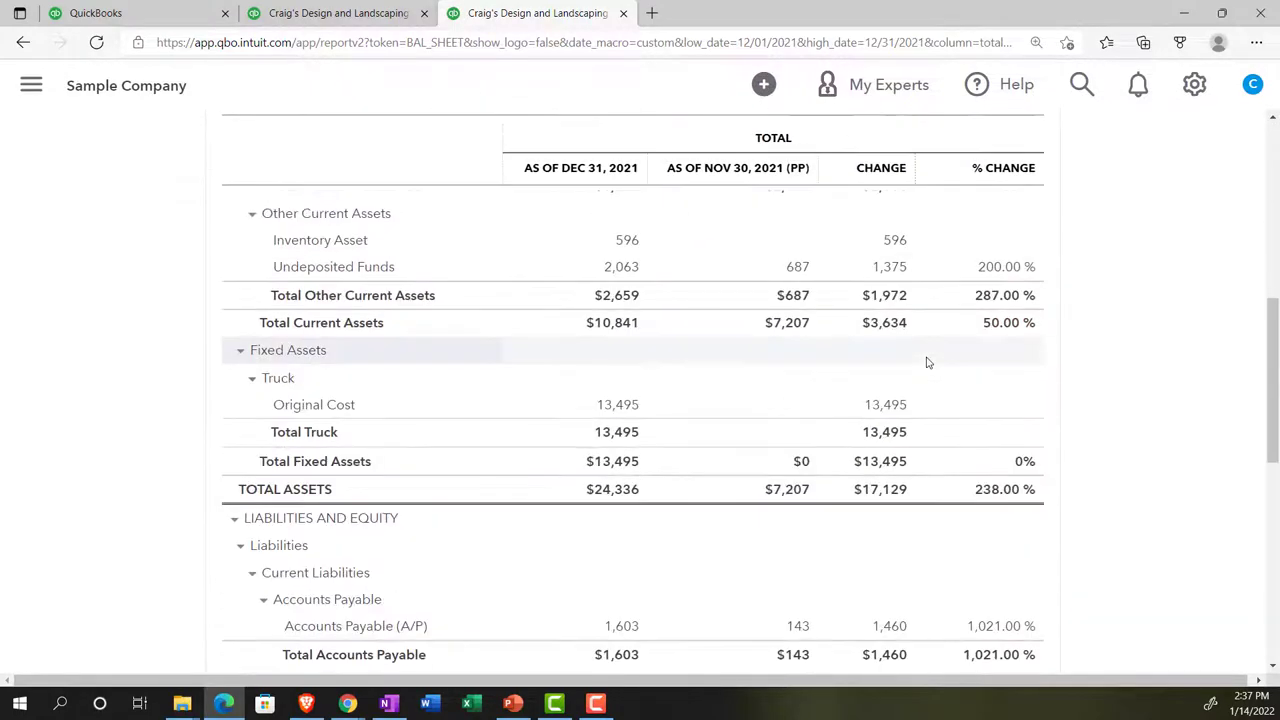
# - Save the customization as "3 Comparative Balance Sheet" in the Month End Reports group
pyautogui.scroll(6, 926, 362)
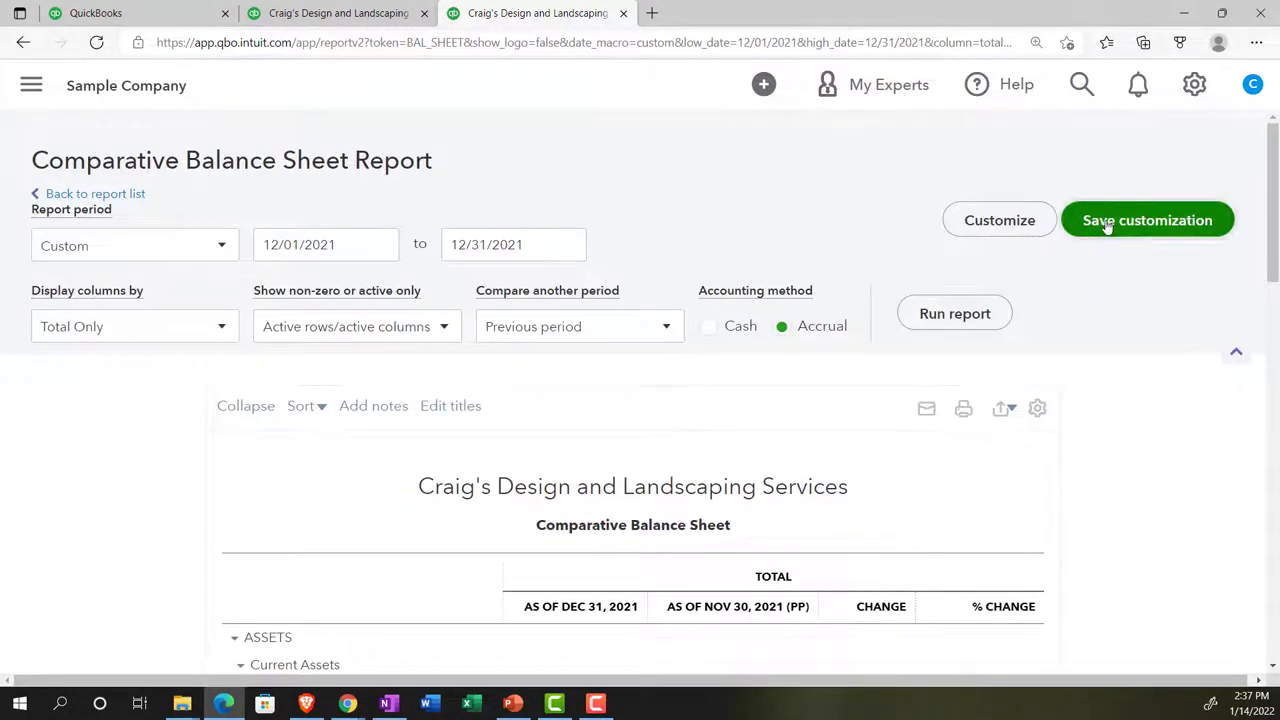
pyautogui.click(1107, 227)
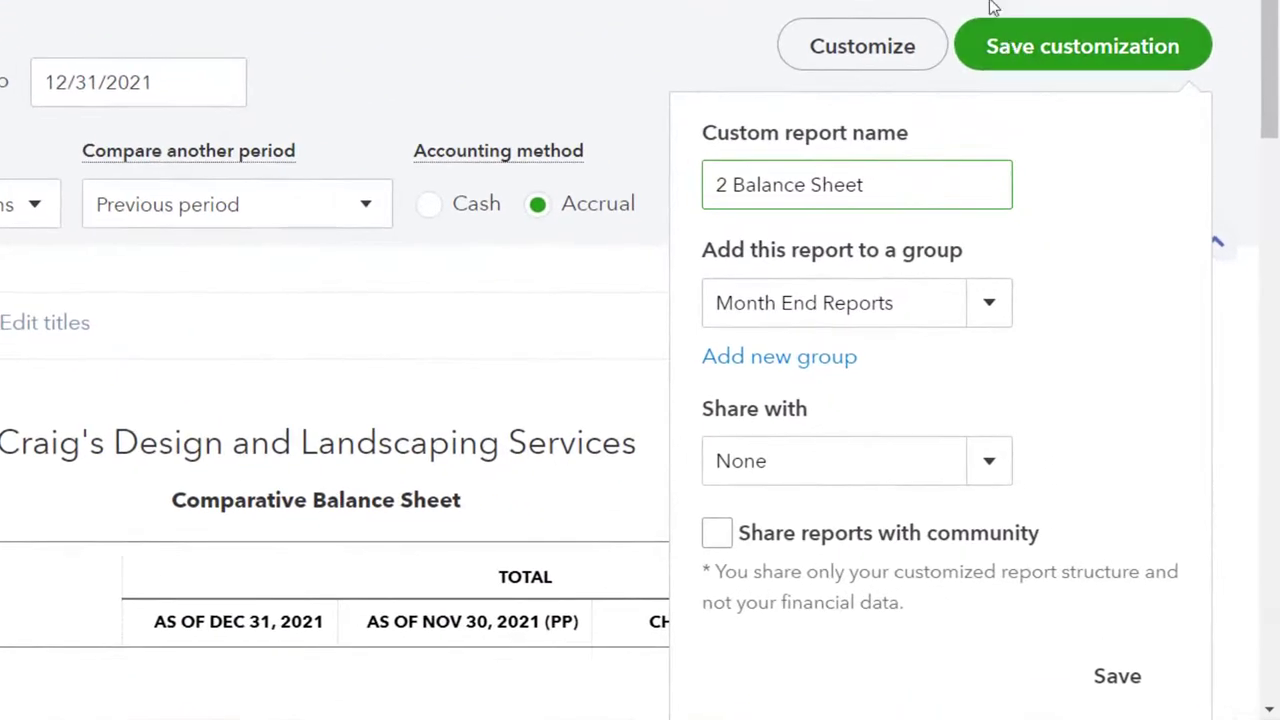
pyautogui.click(732, 185)
pyautogui.click(1063, 40)
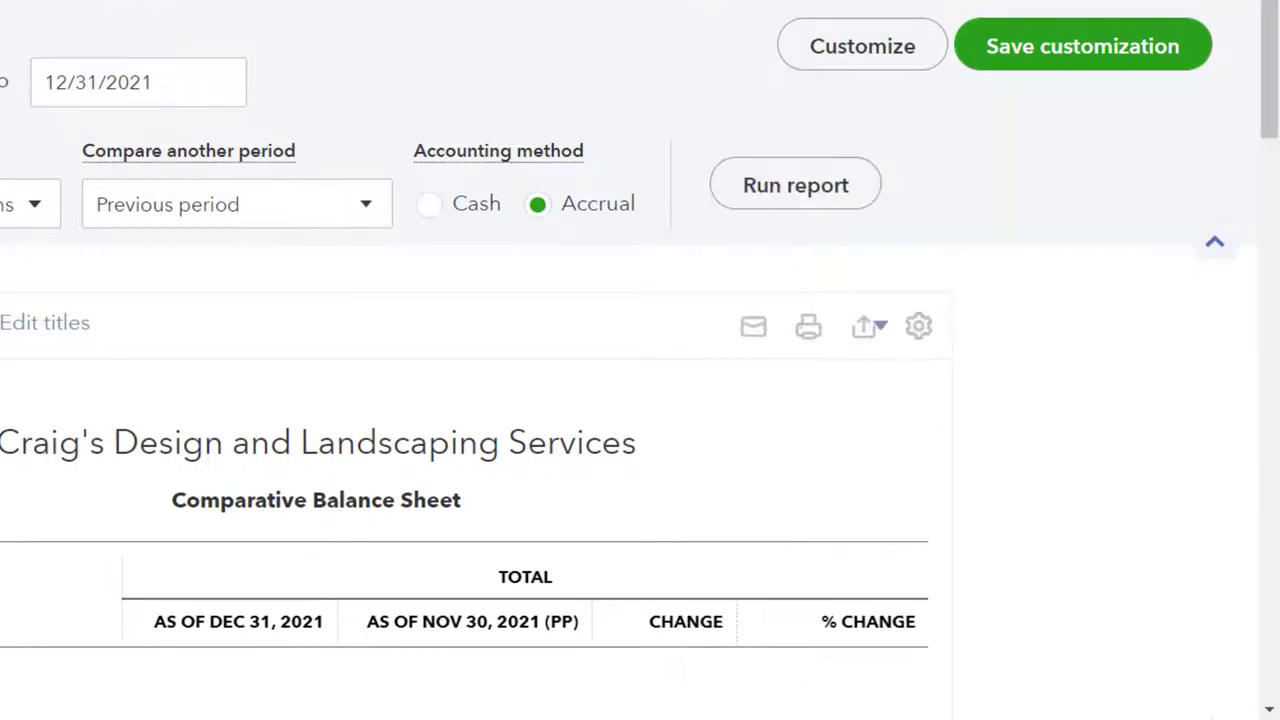
pyautogui.click(1063, 40)
pyautogui.click(726, 185)
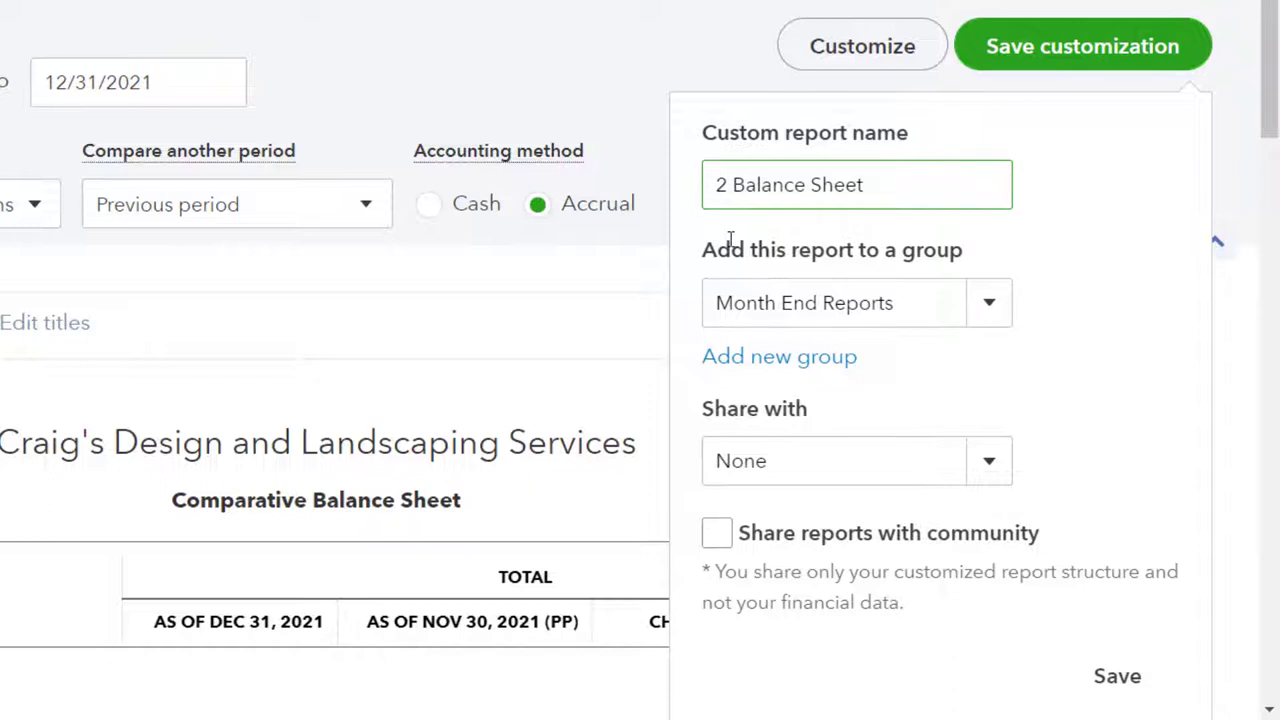
pyautogui.press('BackSpace')
pyautogui.write('3')
pyautogui.moveTo(889, 185); pyautogui.dragTo(737, 190)
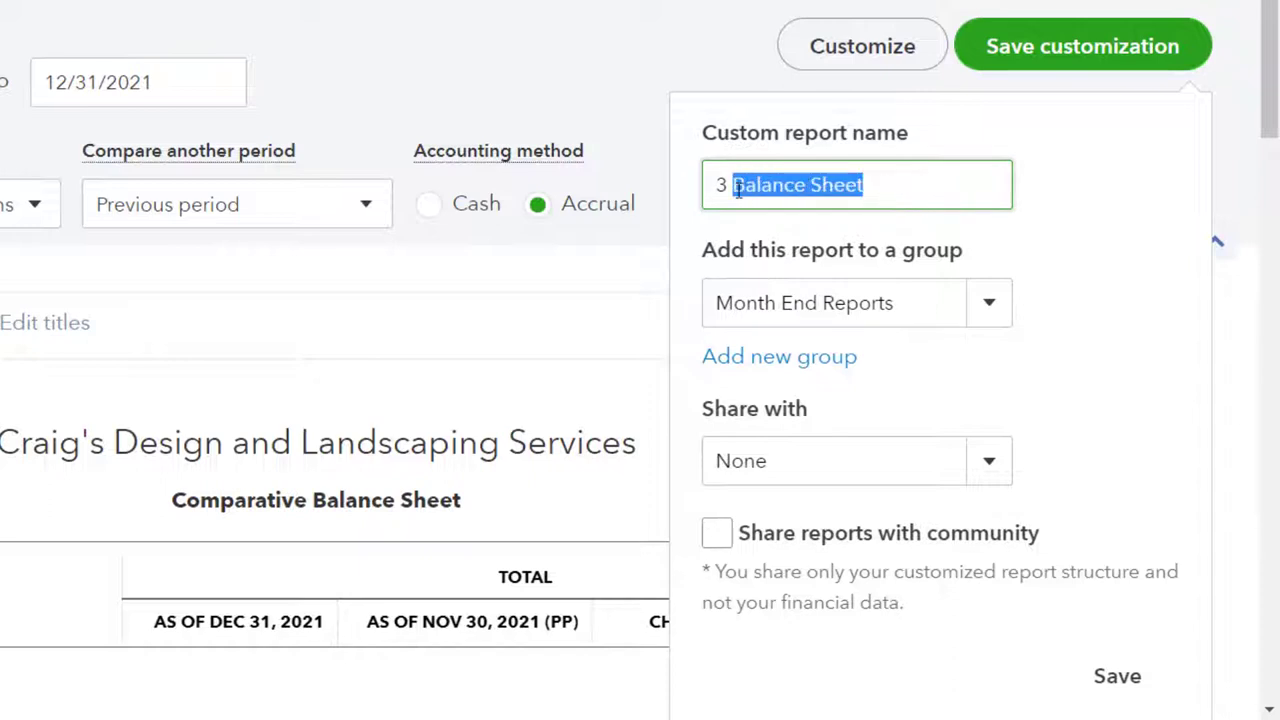
pyautogui.hotkey('ctrl', 'v')
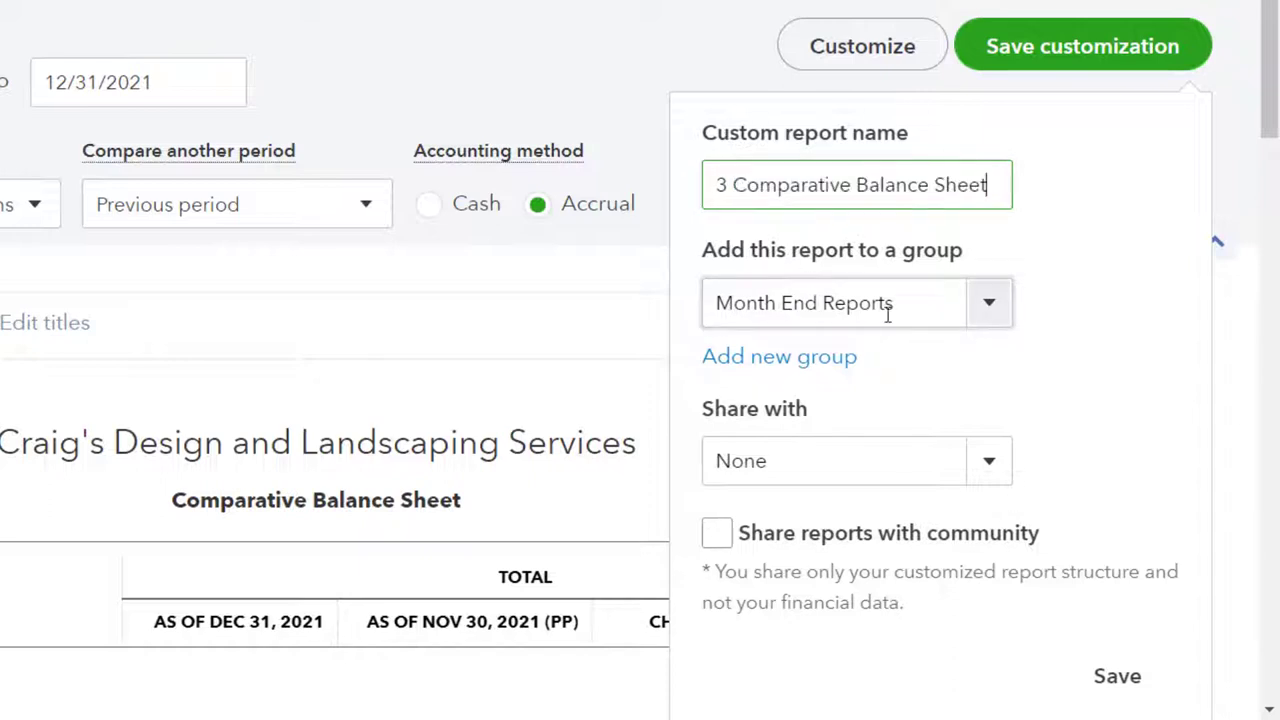
pyautogui.click(1117, 676)
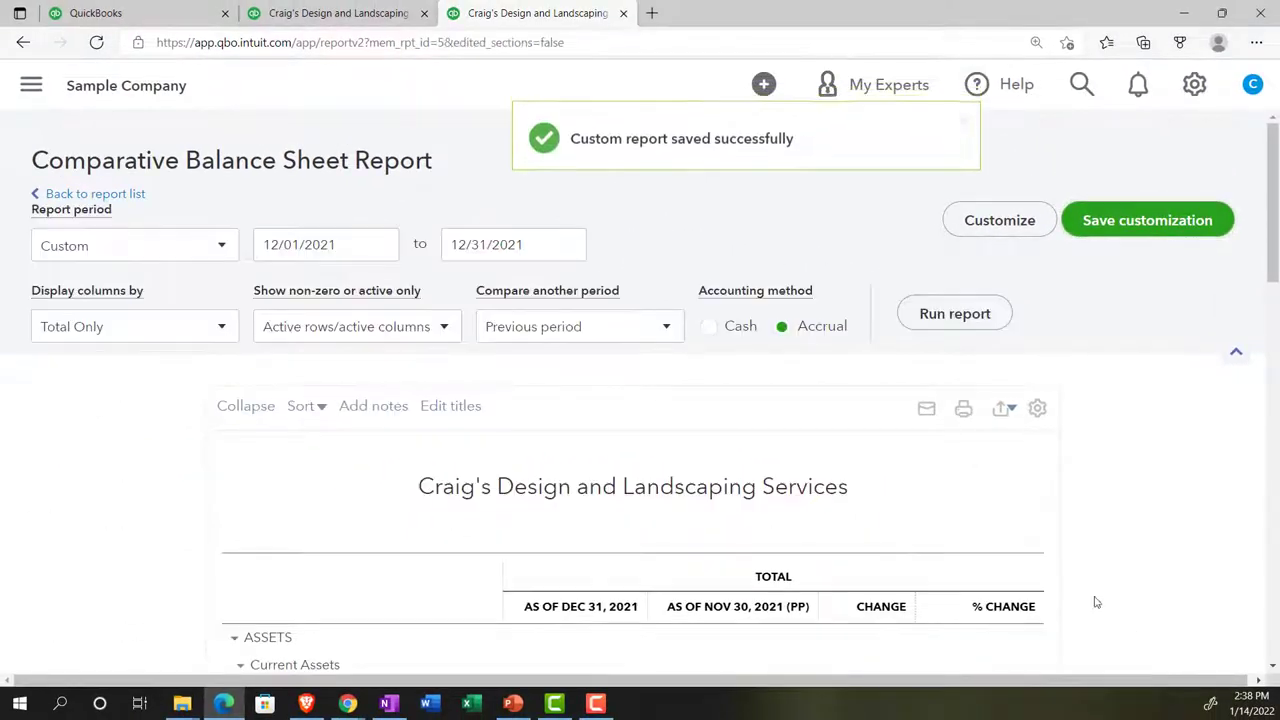
# - Go to the Reports page in the first browser tab, show the custom reports, and refresh the list
pyautogui.scroll(-3, 375, 128)
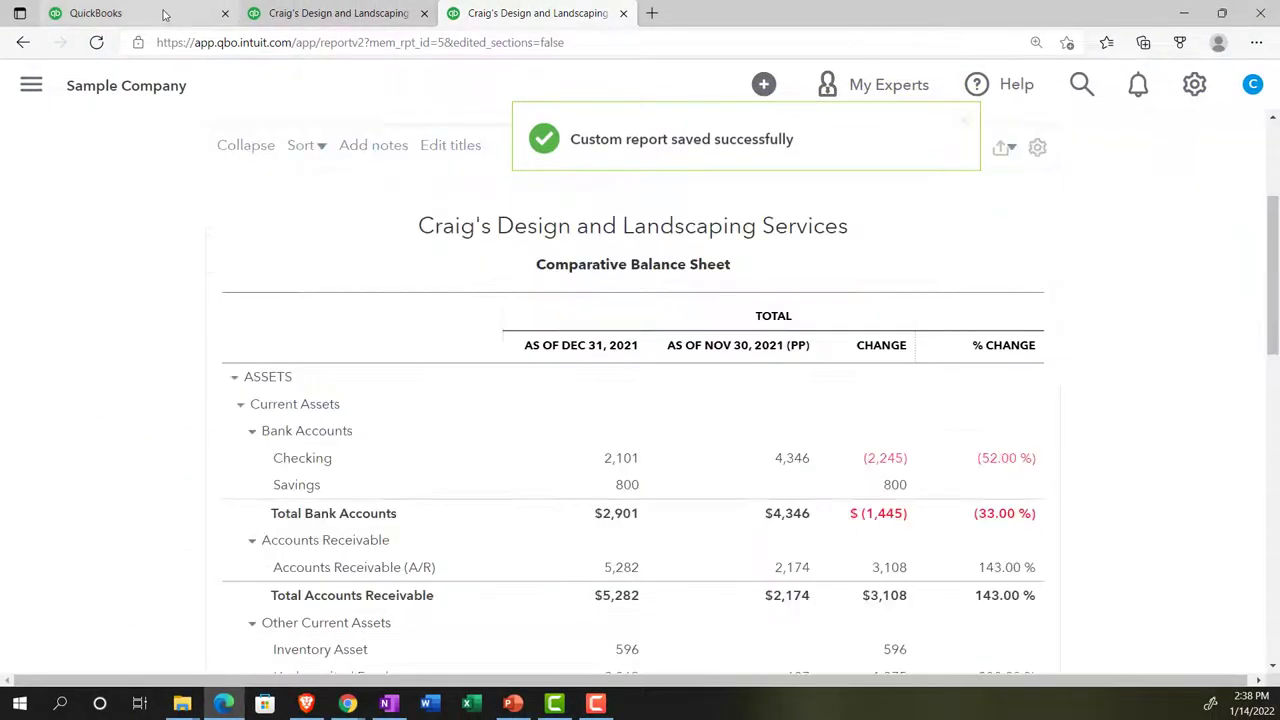
pyautogui.click(165, 14)
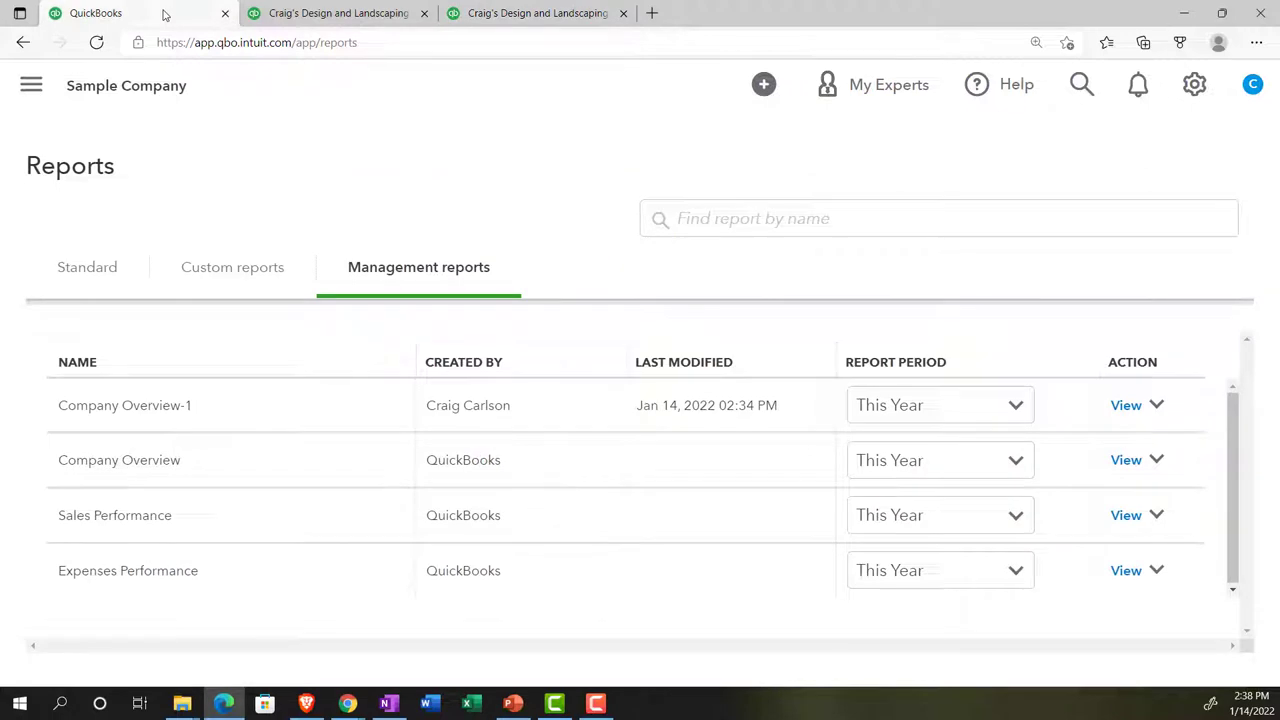
pyautogui.click(236, 273)
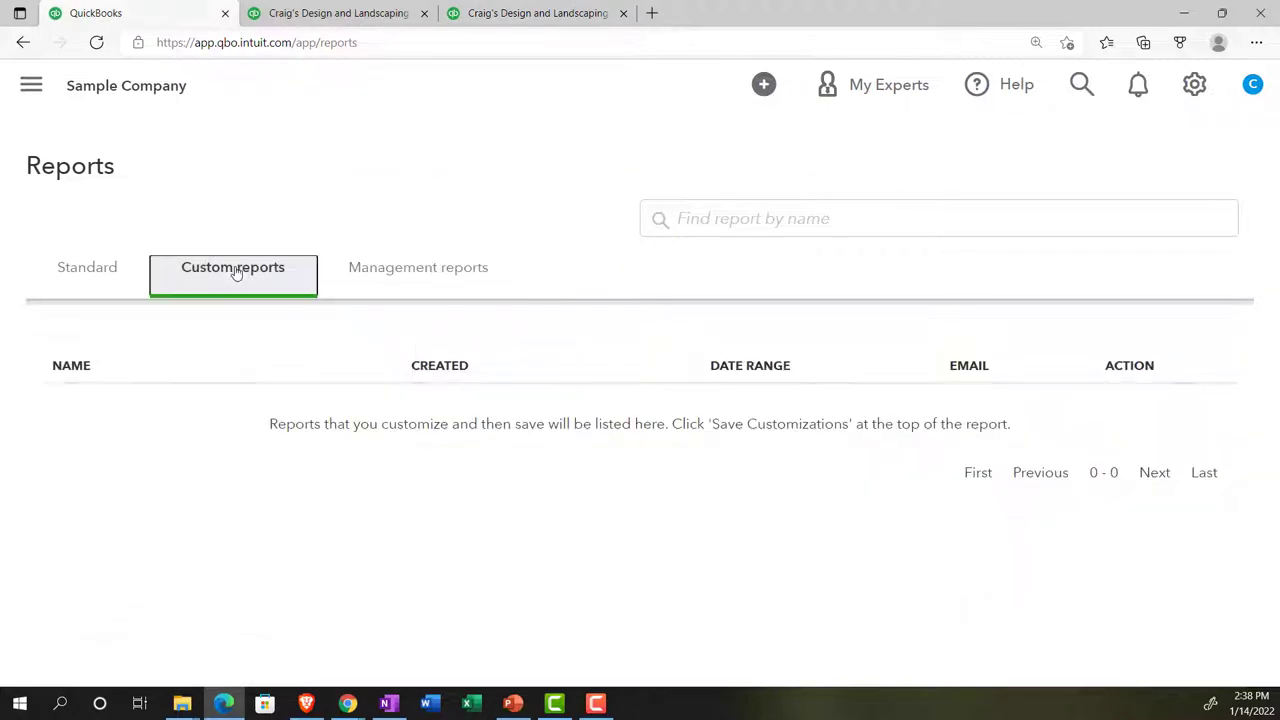
pyautogui.click(97, 43)
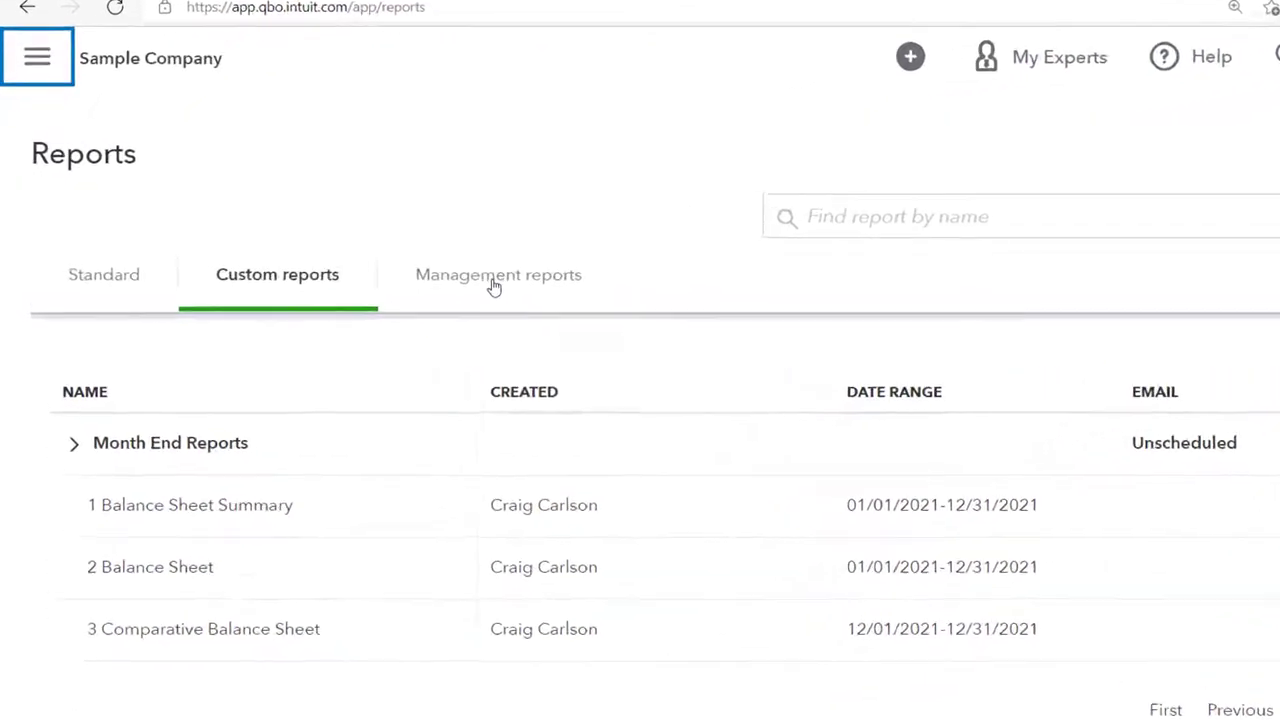
# - In the management reports, set Company Overview-1 to a Custom report period starting 01/01/2021
pyautogui.click(645, 300)
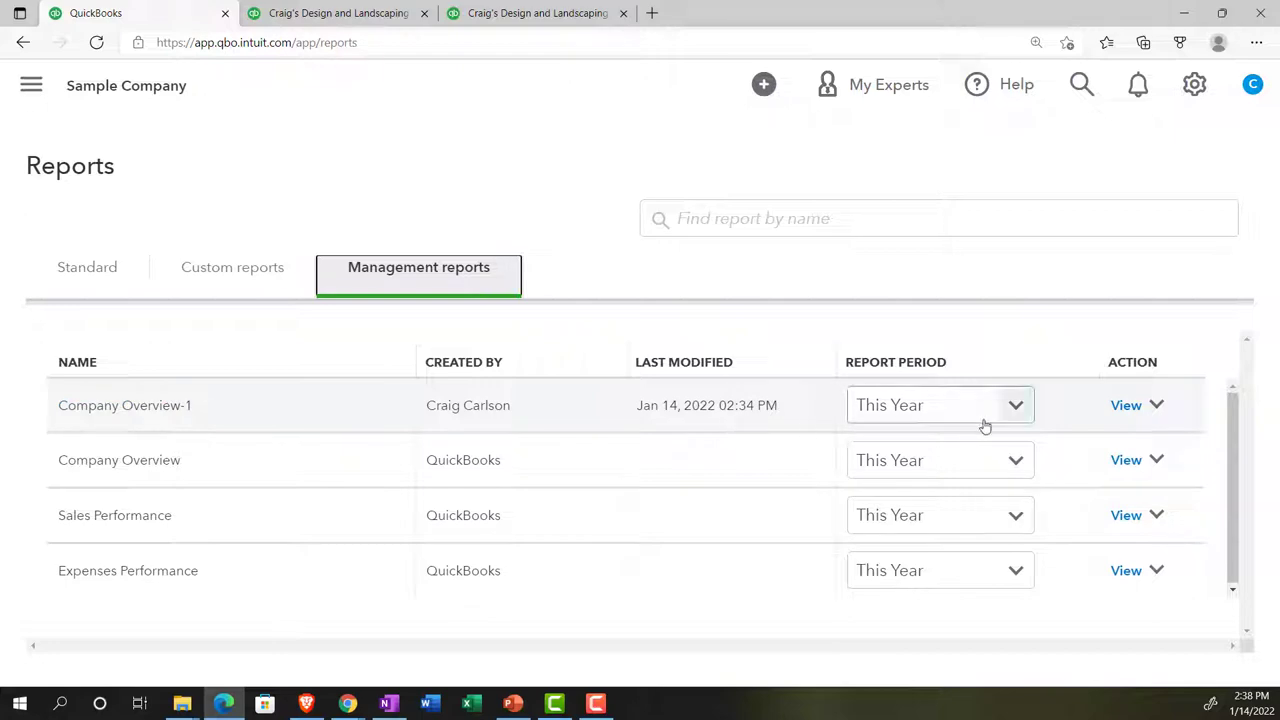
pyautogui.click(1014, 411)
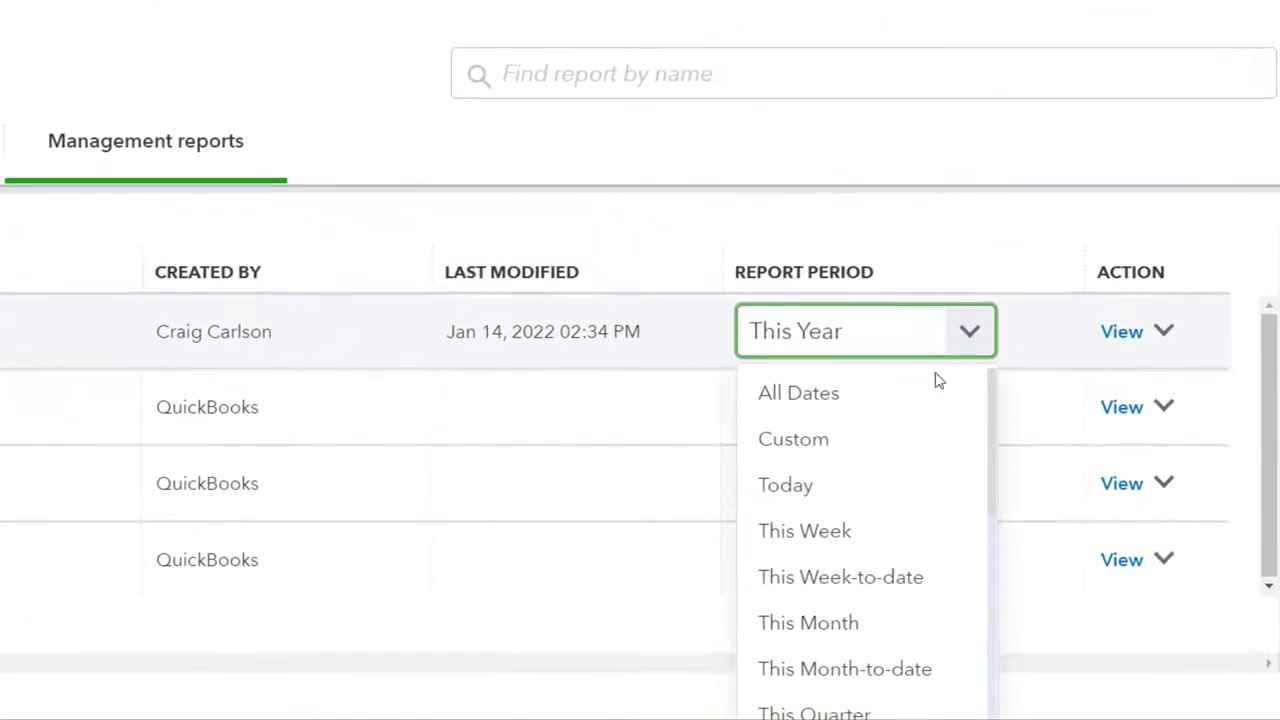
pyautogui.click(835, 440)
pyautogui.click(806, 421)
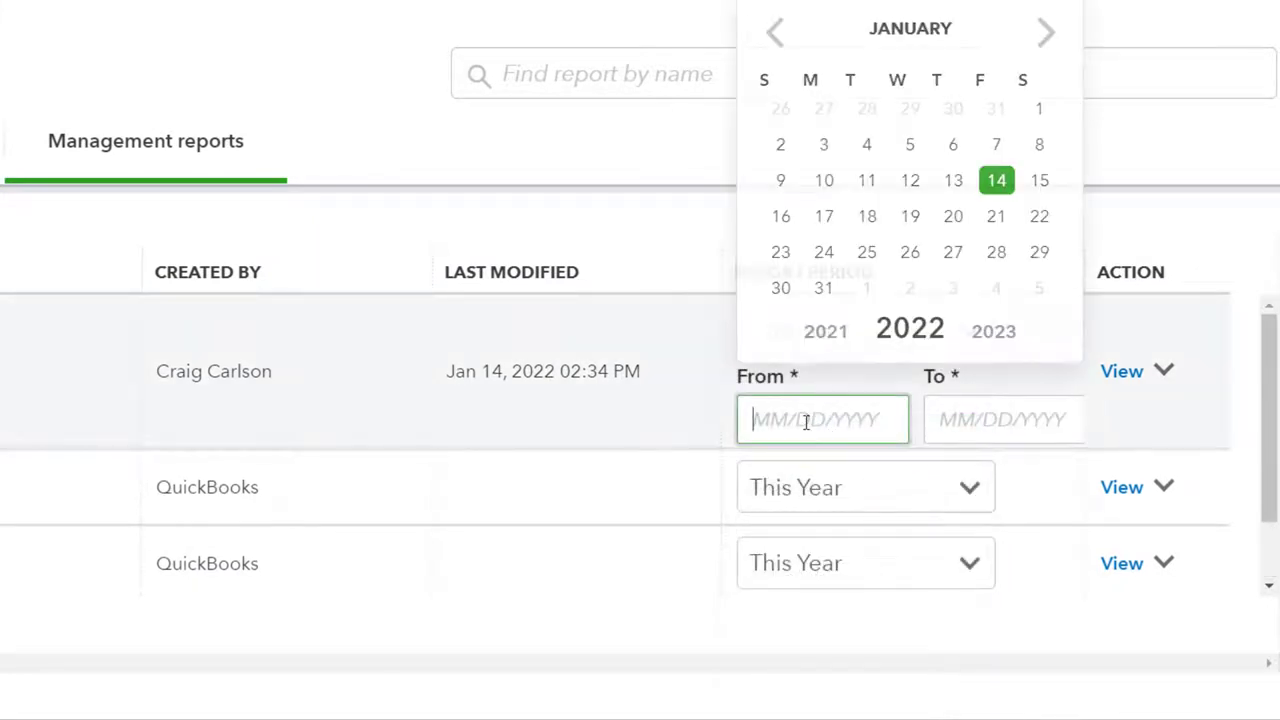
pyautogui.write('010121')
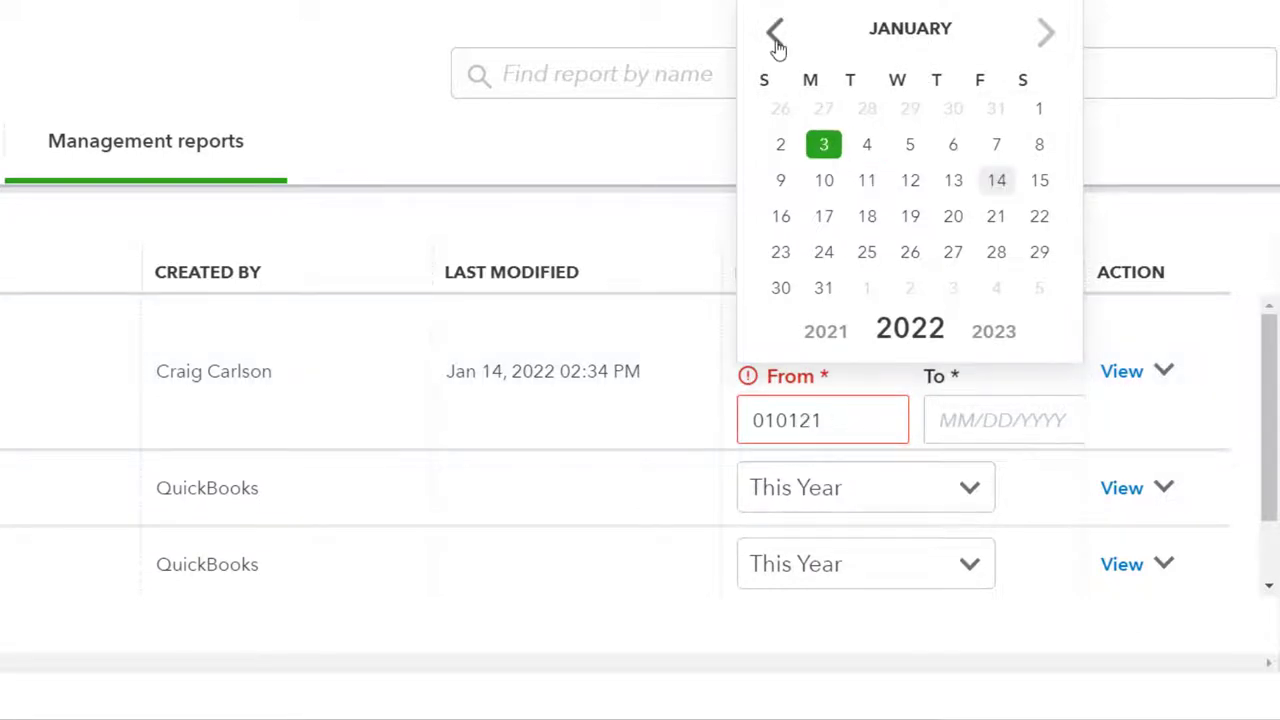
pyautogui.click(777, 47)
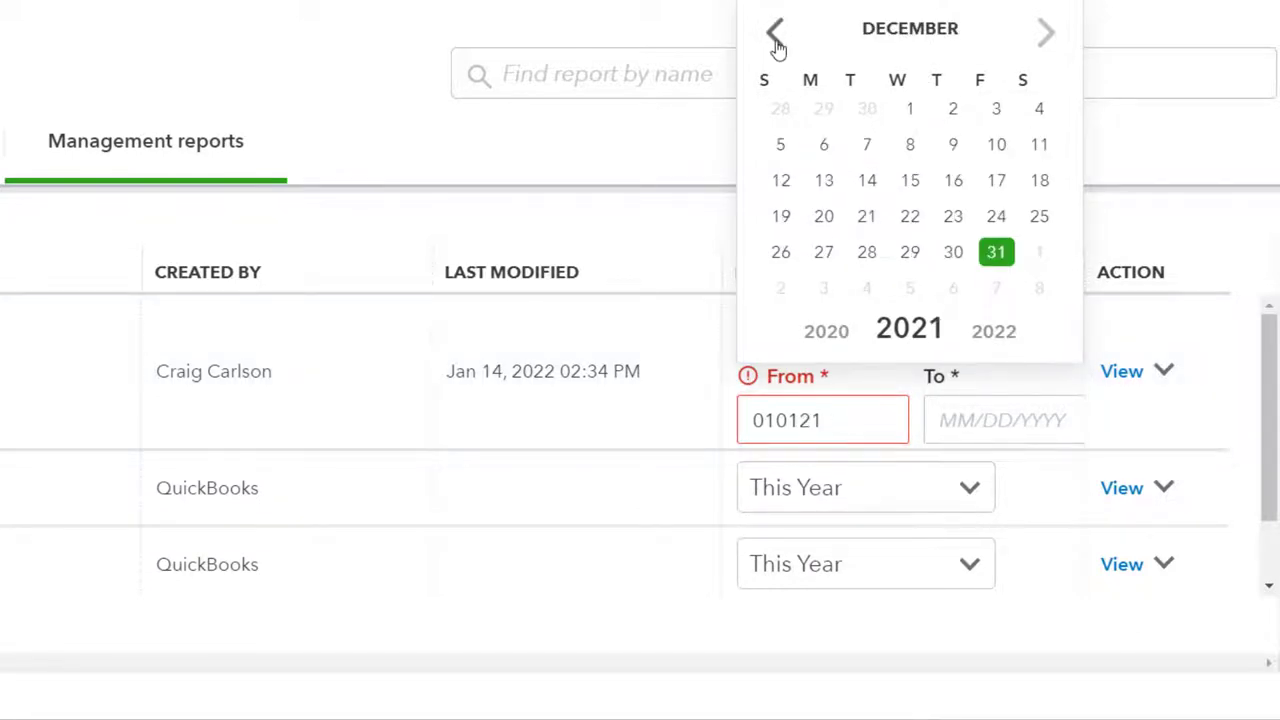
pyautogui.click(777, 47)
pyautogui.click(777, 47)
pyautogui.click(777, 47)
pyautogui.click(777, 47)
pyautogui.click(777, 47)
pyautogui.click(777, 47)
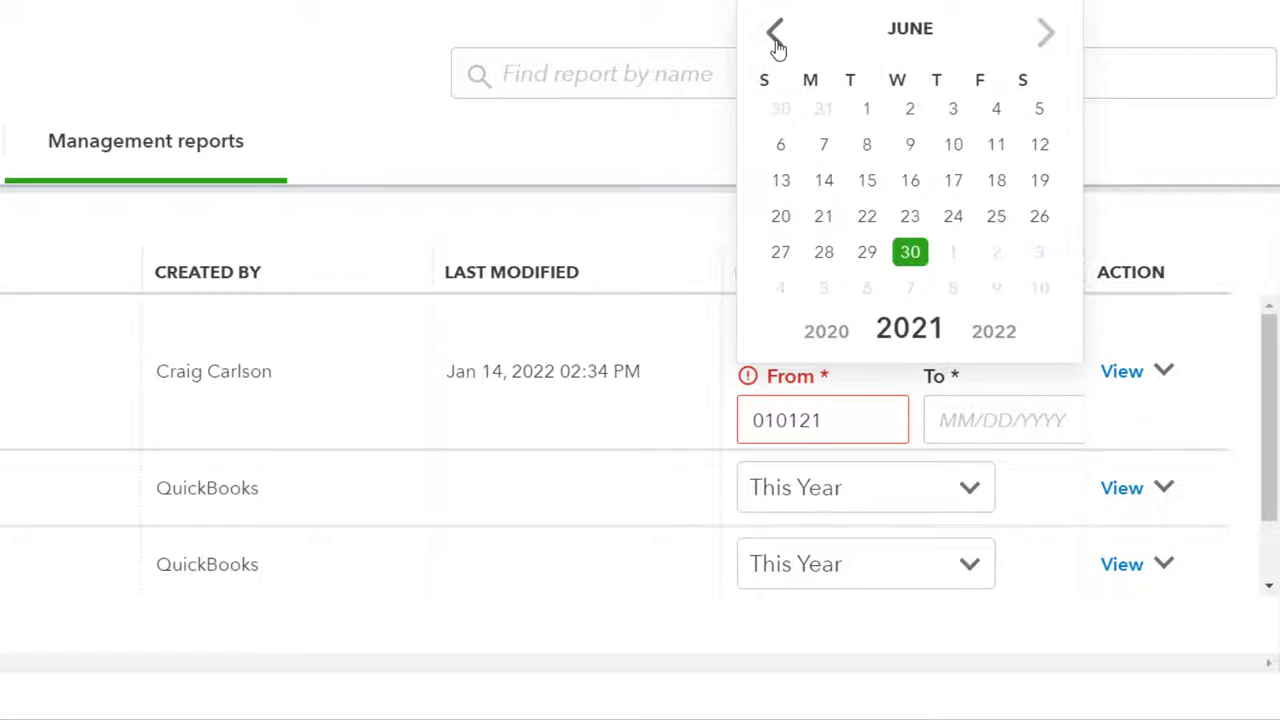
pyautogui.click(777, 47)
pyautogui.click(777, 47)
pyautogui.click(777, 47)
pyautogui.click(777, 47)
pyautogui.click(777, 47)
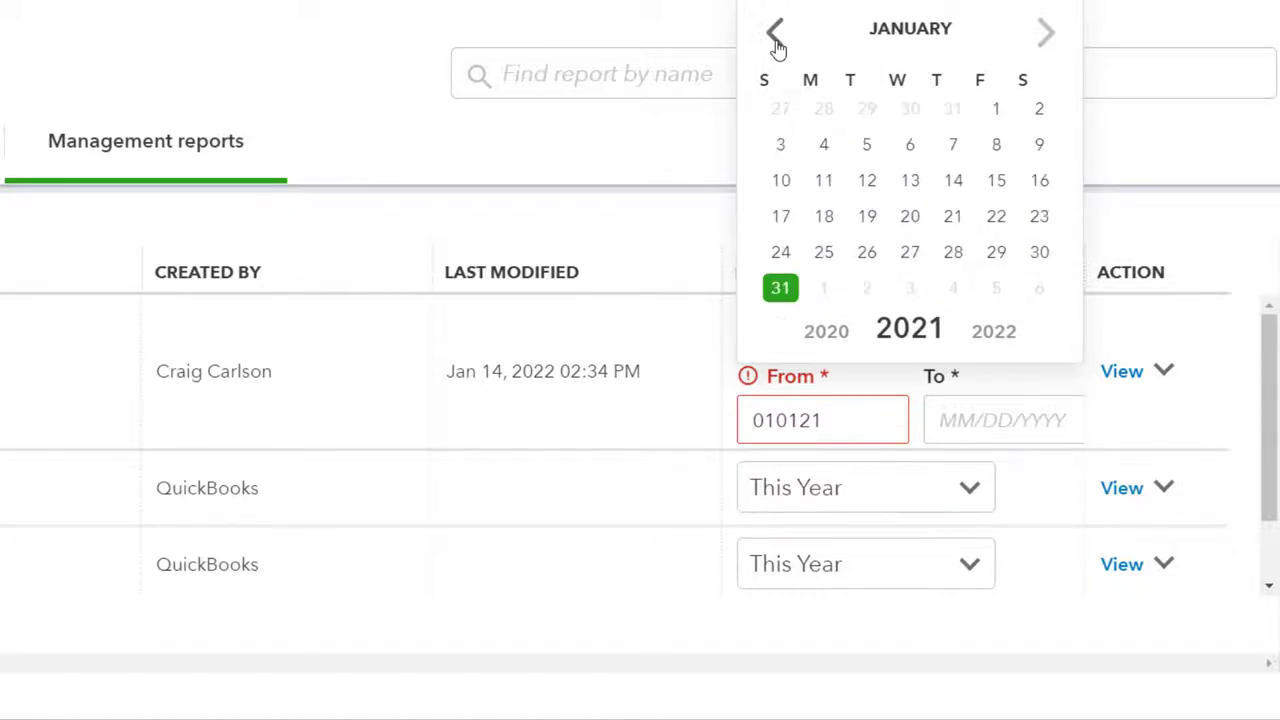
pyautogui.click(996, 108)
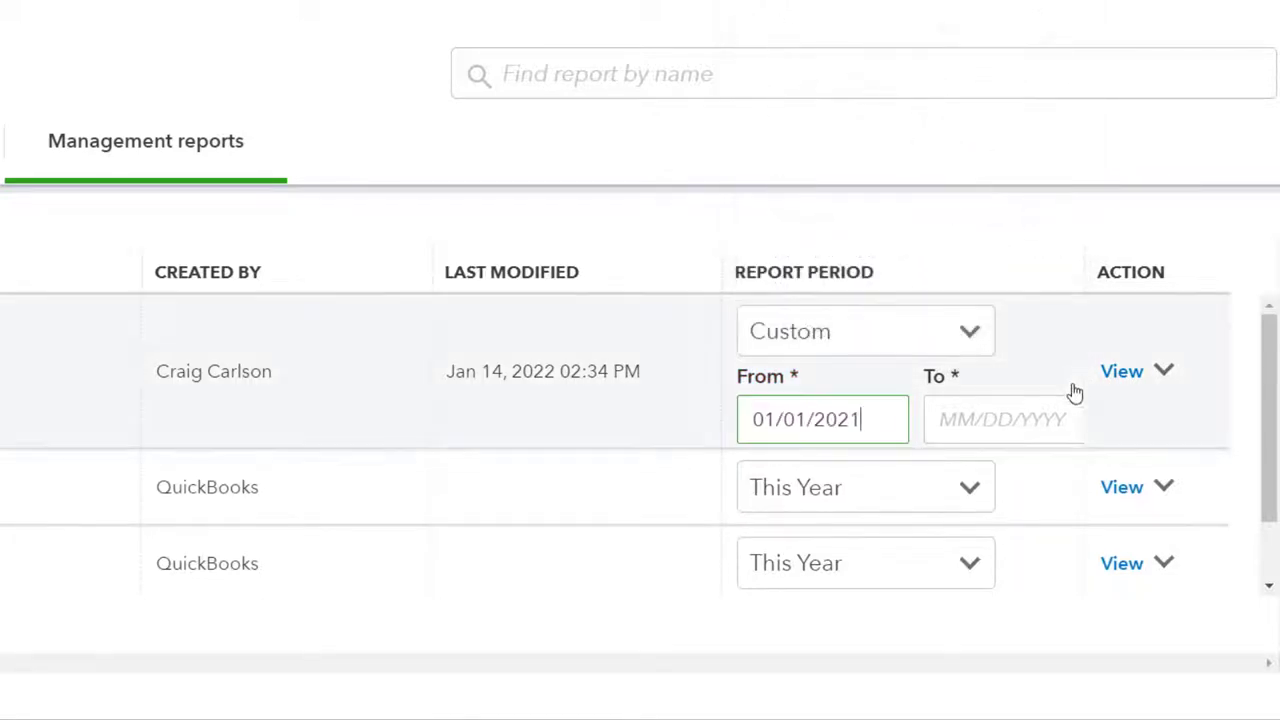
# - Set the end date of Company Overview-1's custom report period to 12/31/2021
pyautogui.click(1066, 418)
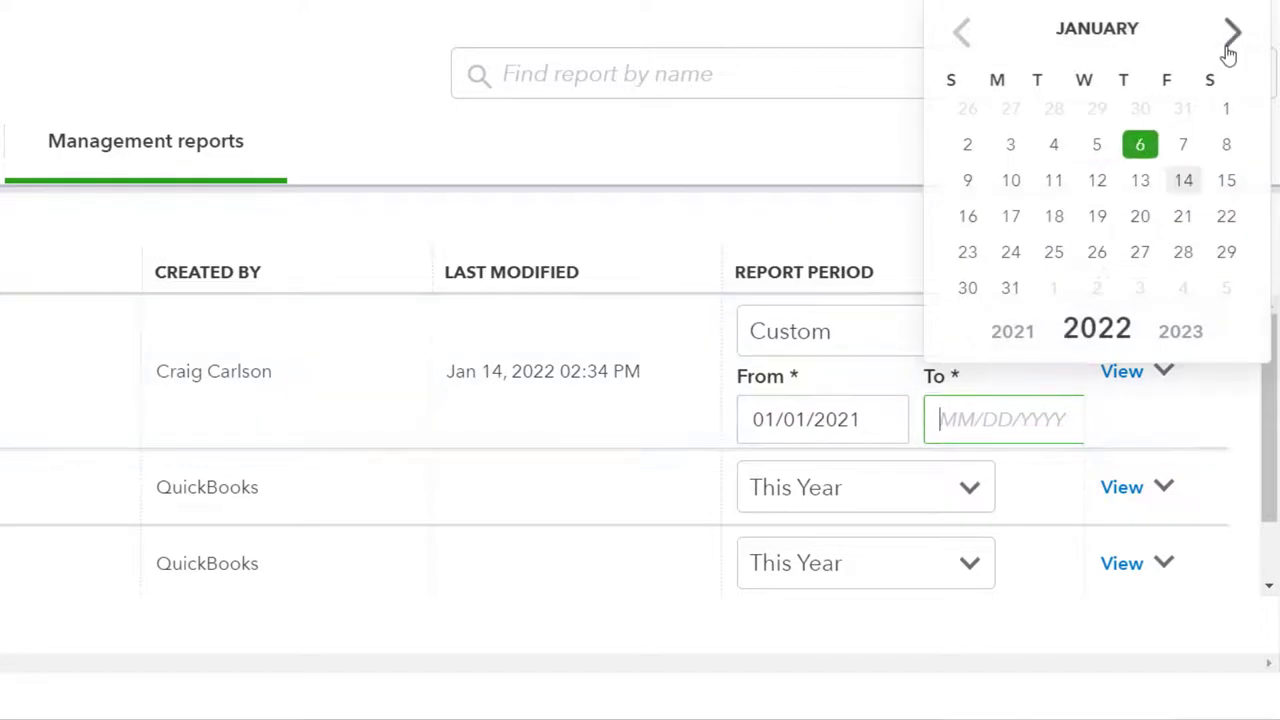
pyautogui.click(963, 36)
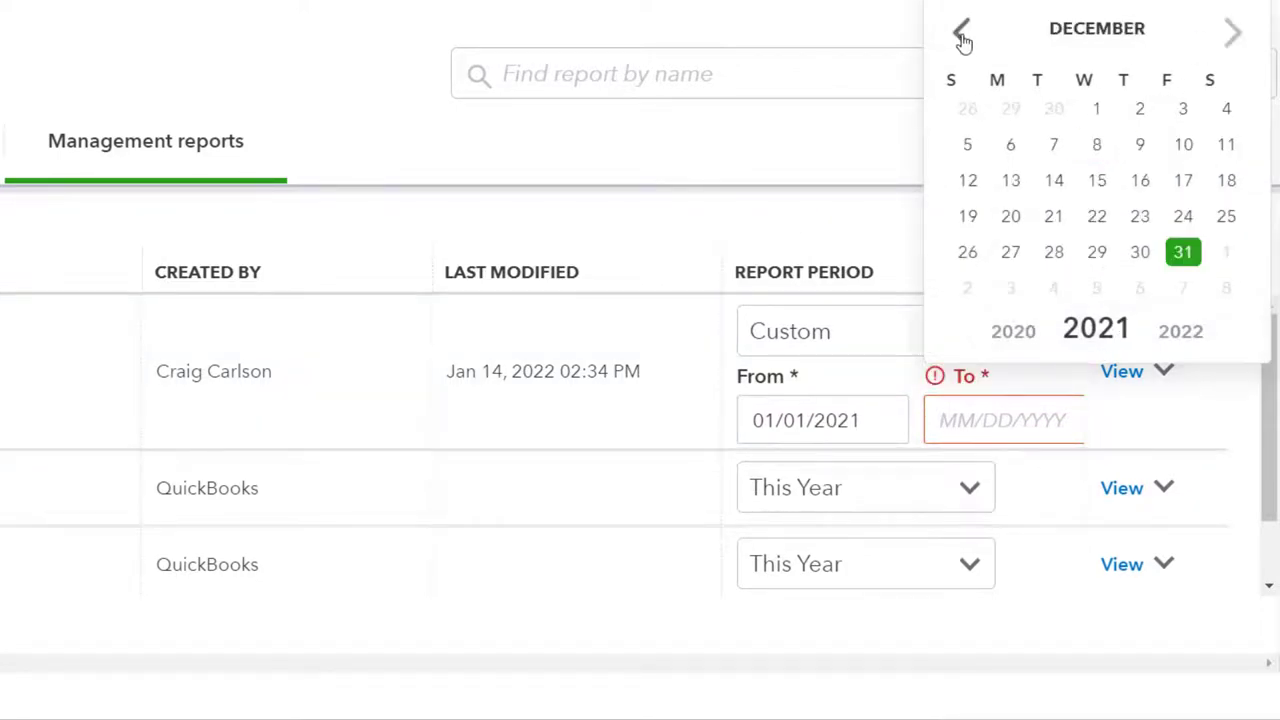
pyautogui.click(1183, 255)
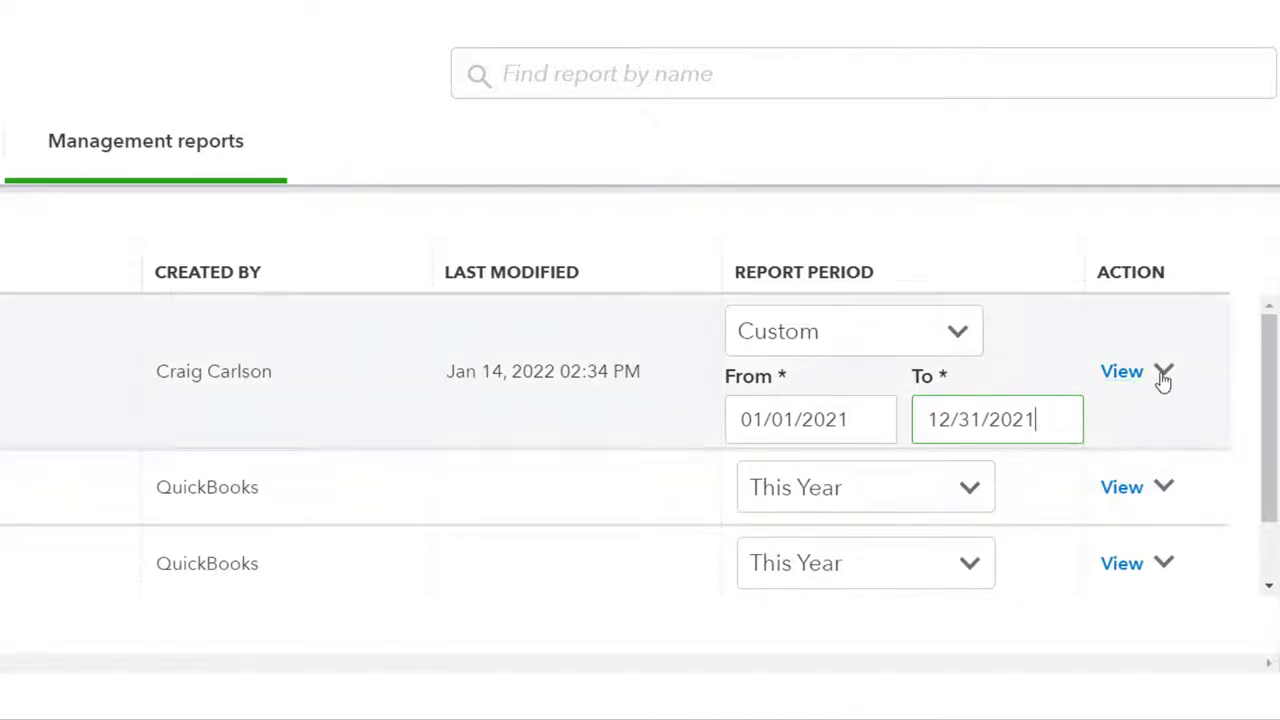
# - Open the Company Overview-1 management report for editing and dismiss the introductory tips
pyautogui.click(1164, 374)
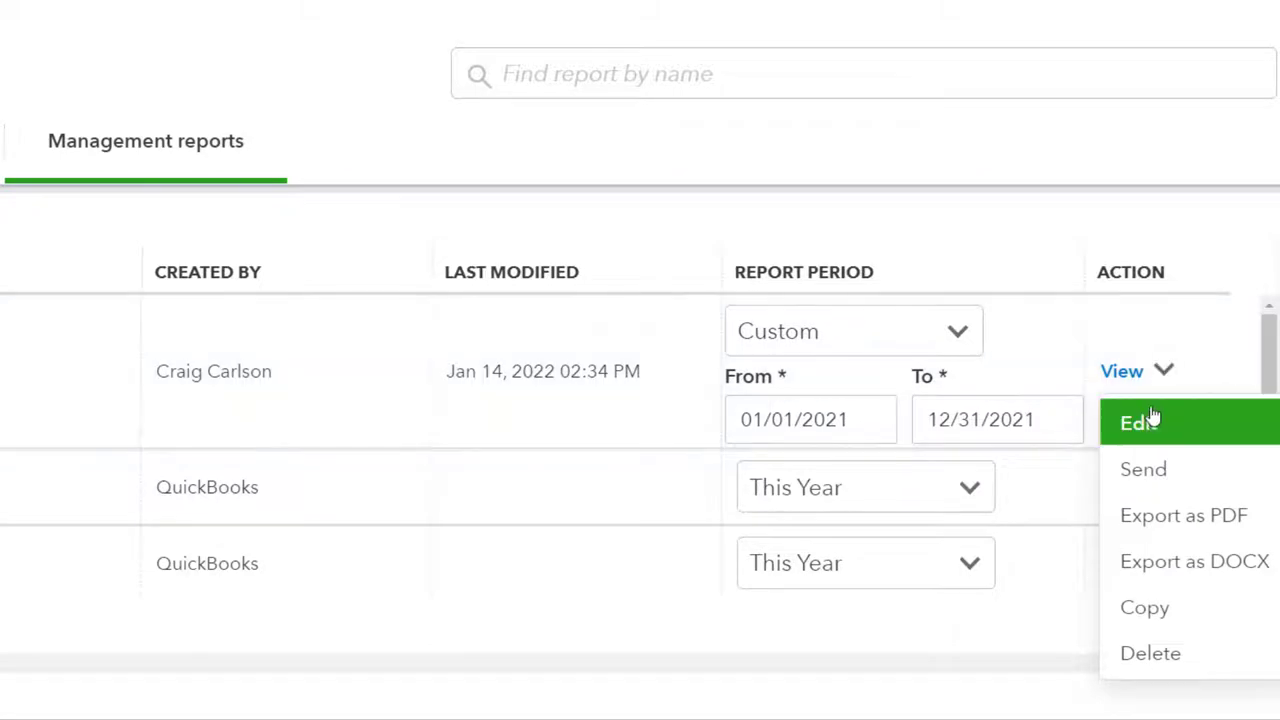
pyautogui.click(1152, 422)
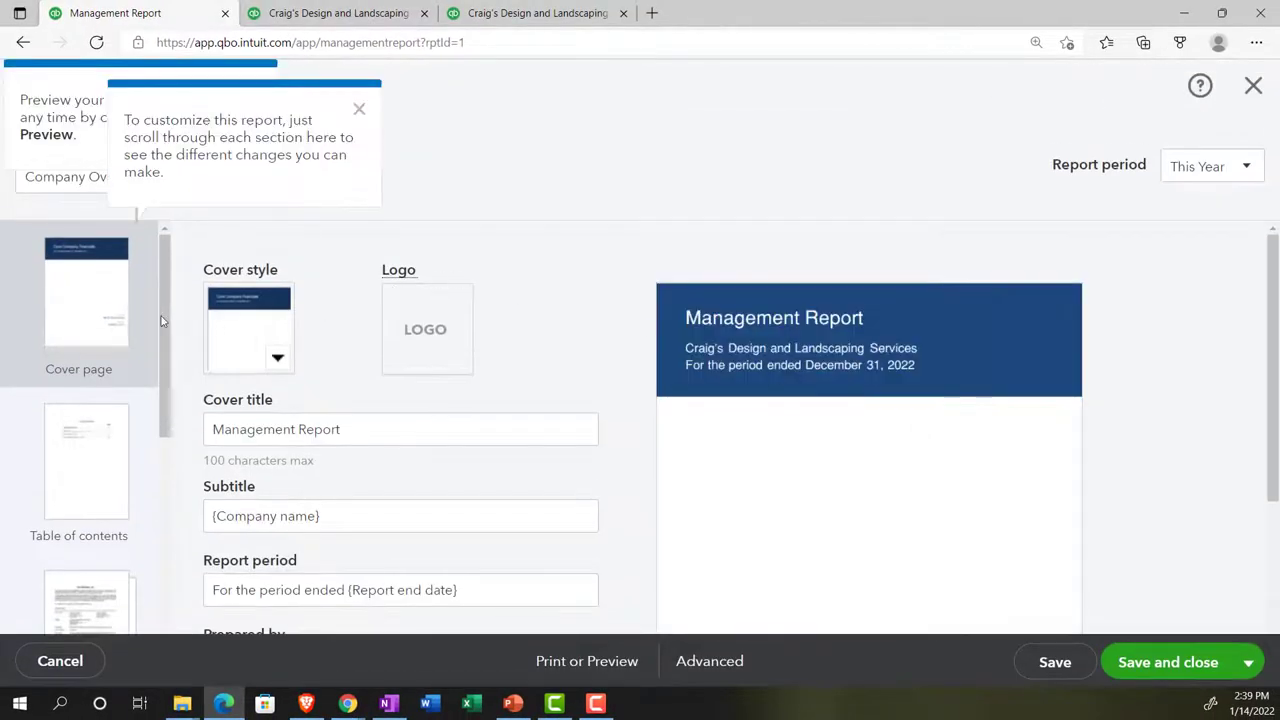
pyautogui.click(97, 323)
pyautogui.click(254, 86)
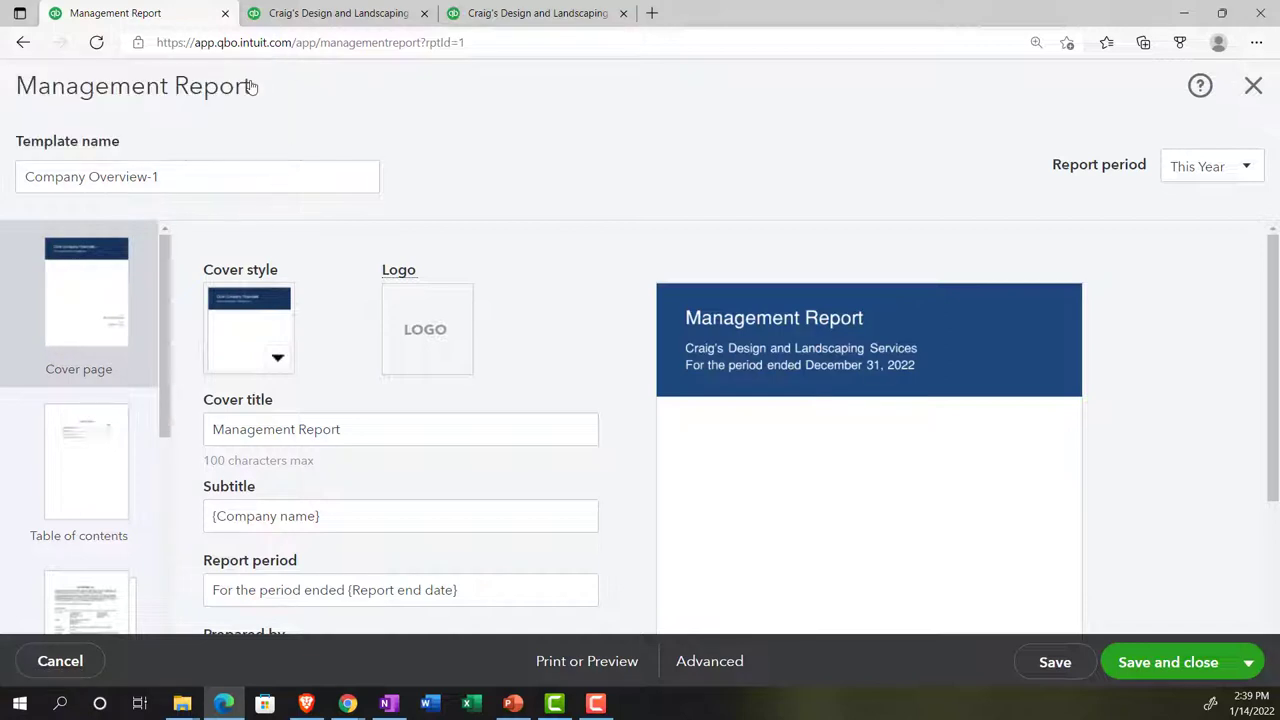
# - Change the cover style to the white layout with a blue bar and centered text, and check the cover preview
pyautogui.click(277, 362)
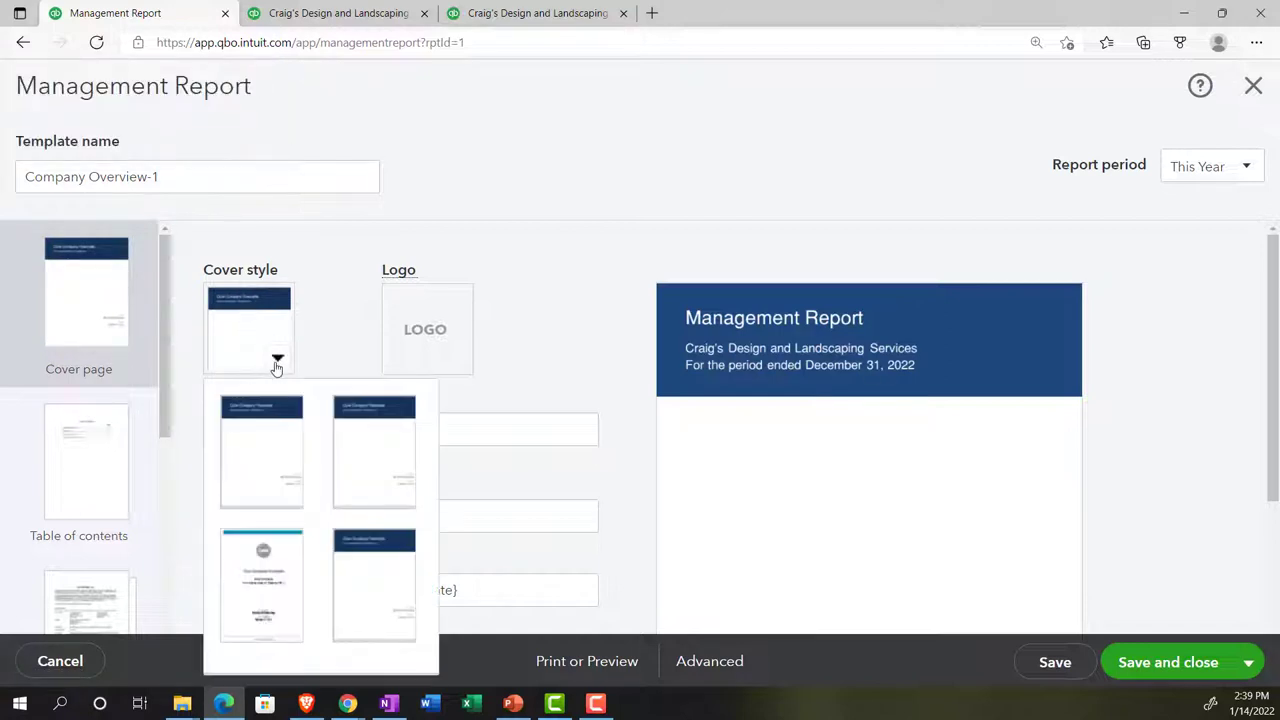
pyautogui.click(280, 575)
pyautogui.scroll(-2, 744, 436)
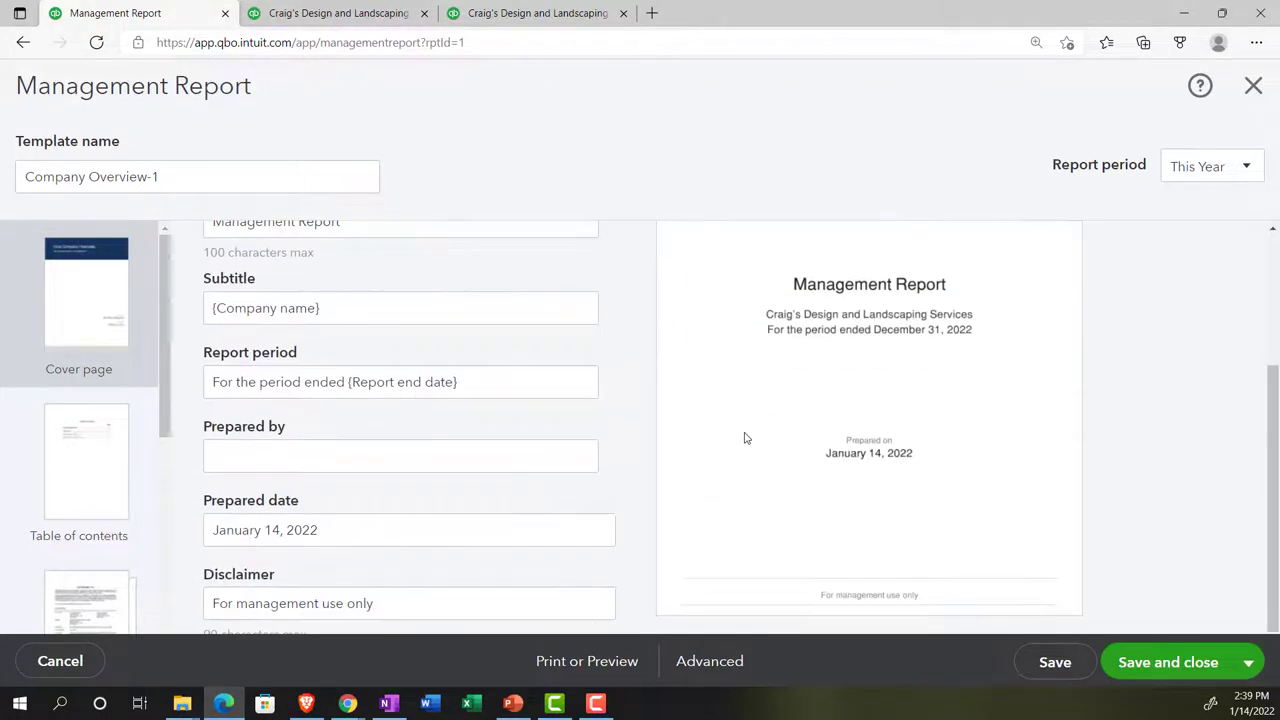
pyautogui.scroll(2, 744, 438)
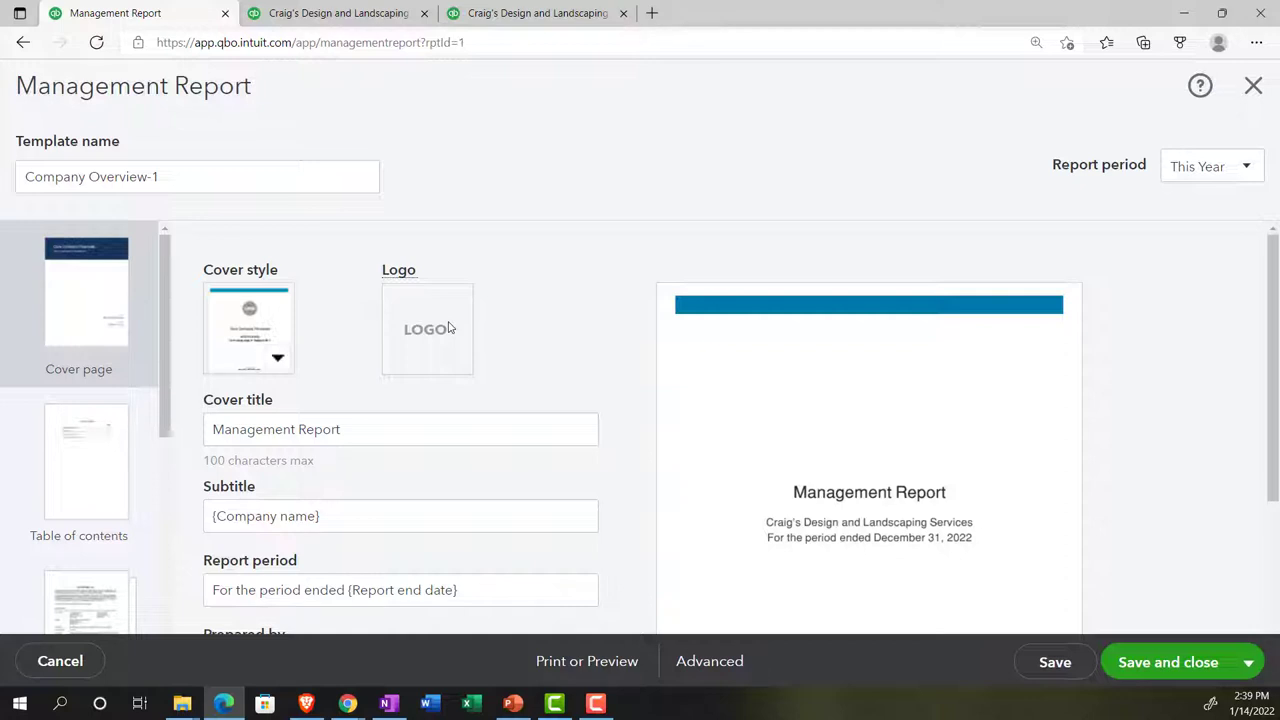
# - Replace the cover title with "Account Month End Report"
pyautogui.scroll(-1, 299, 407)
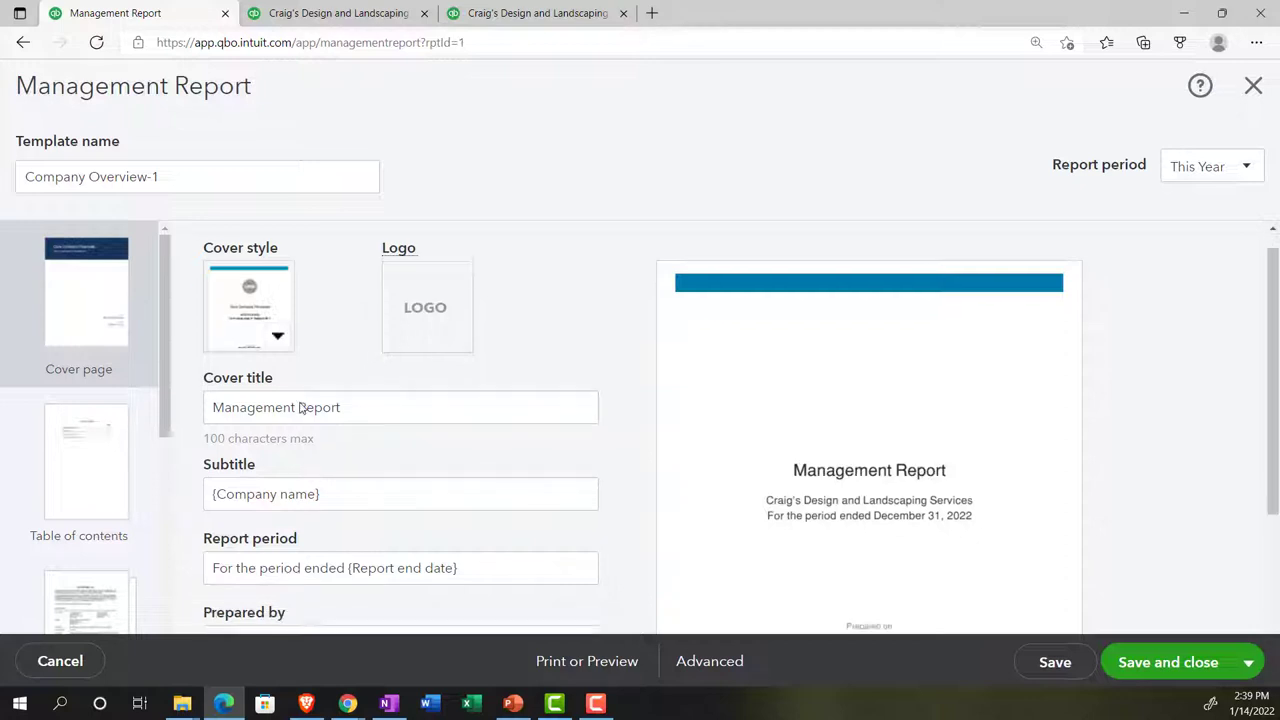
pyautogui.doubleClick(337, 366)
pyautogui.hotkey('ctrl', 'a')
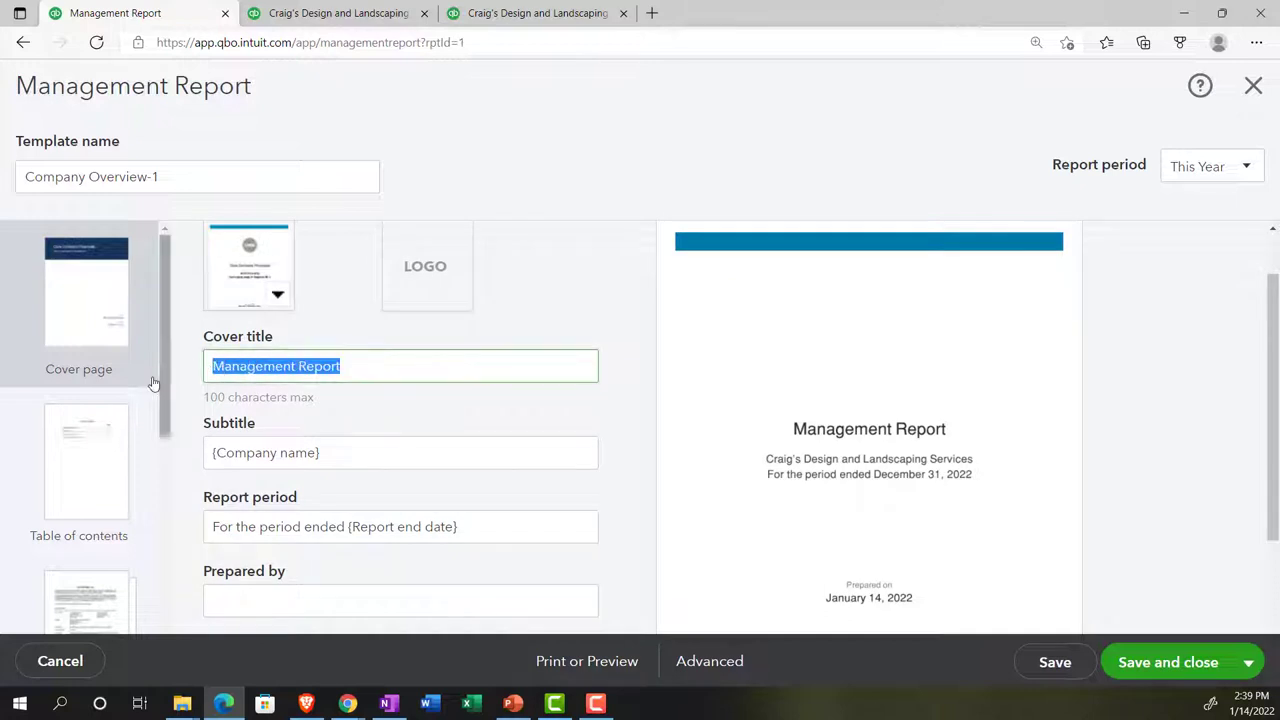
pyautogui.write('A')
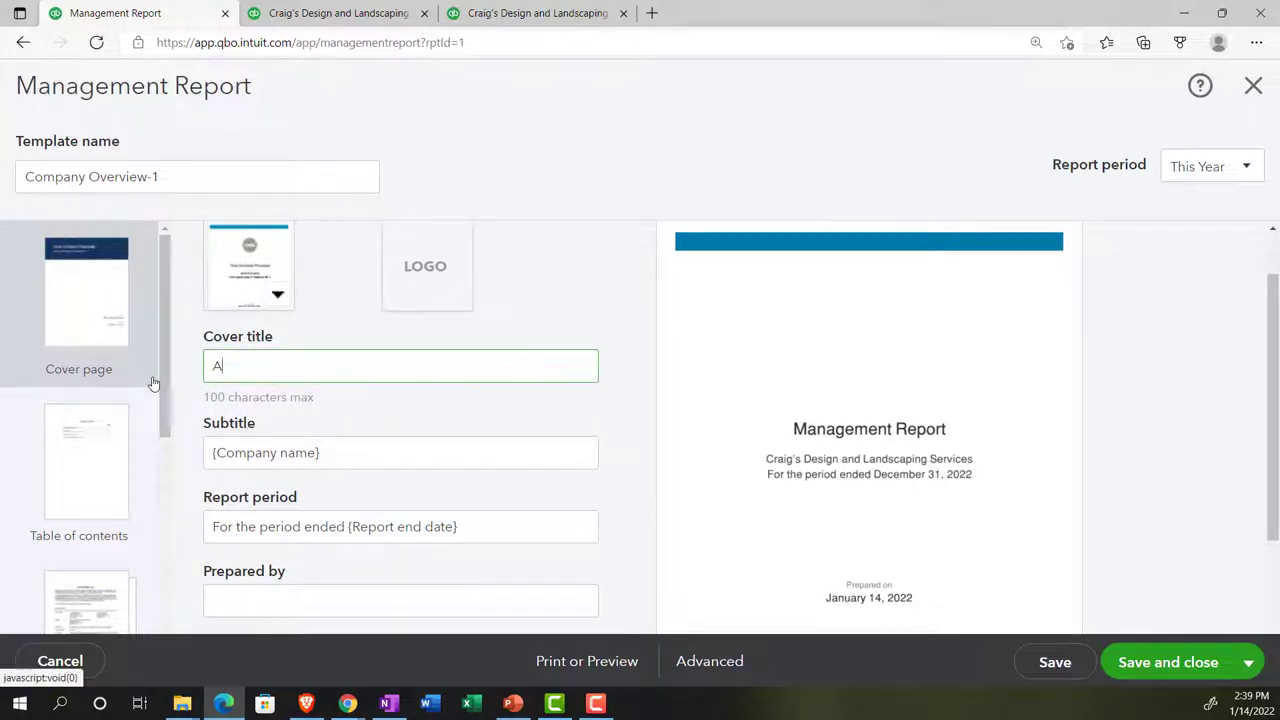
pyautogui.write("ccountan't Month End Rep")
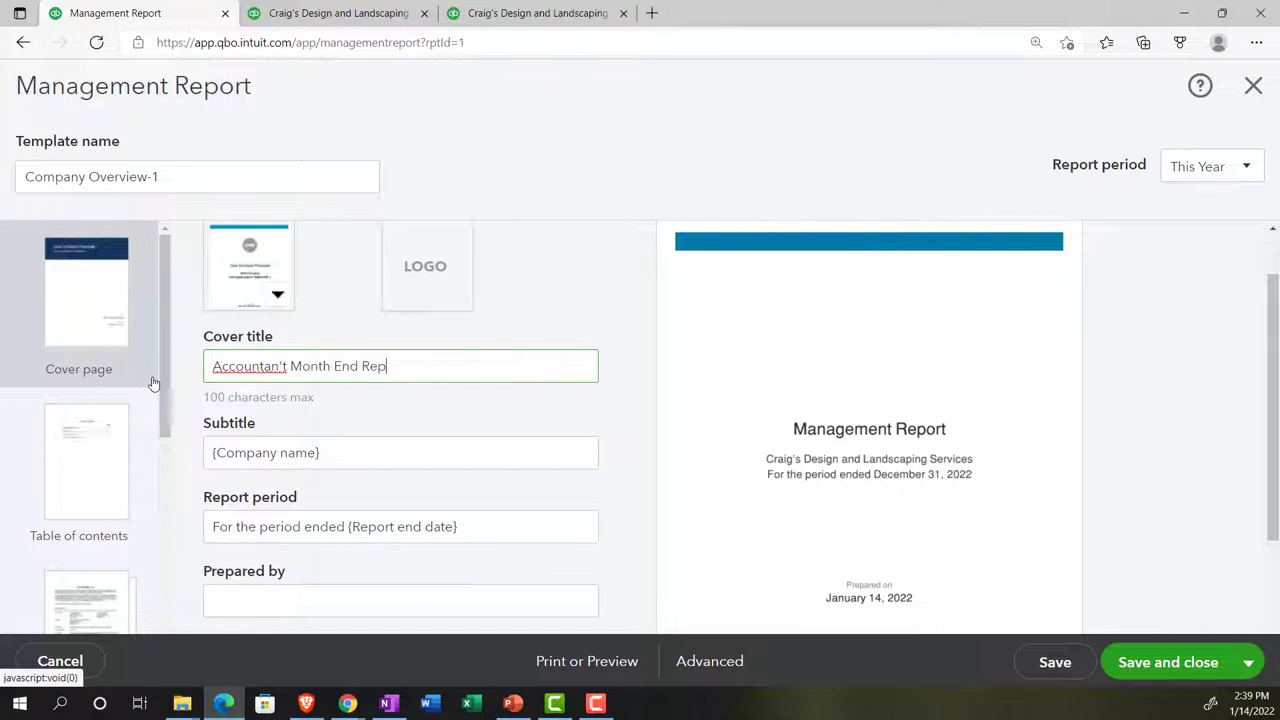
pyautogui.write('ort')
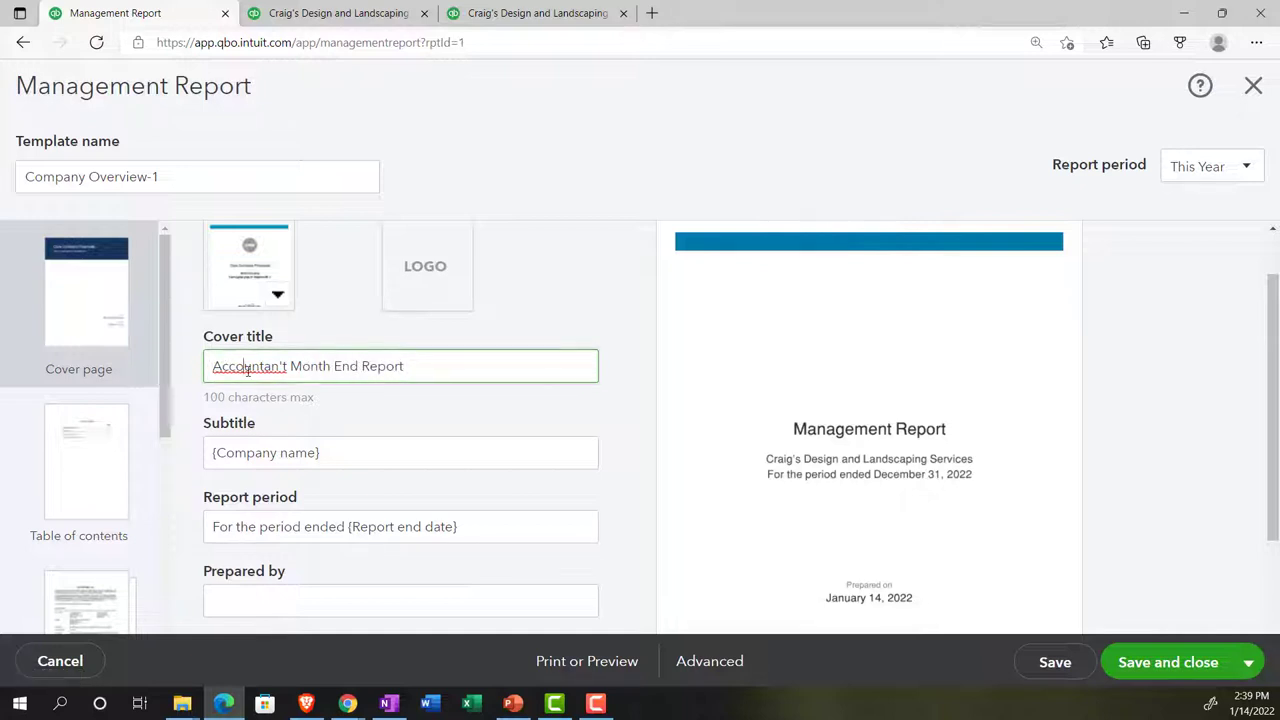
pyautogui.rightClick(248, 369)
pyautogui.click(221, 363)
pyautogui.press('BackSpace')
pyautogui.press('BackSpace')
pyautogui.press('BackSpace')
pyautogui.press('BackSpace')
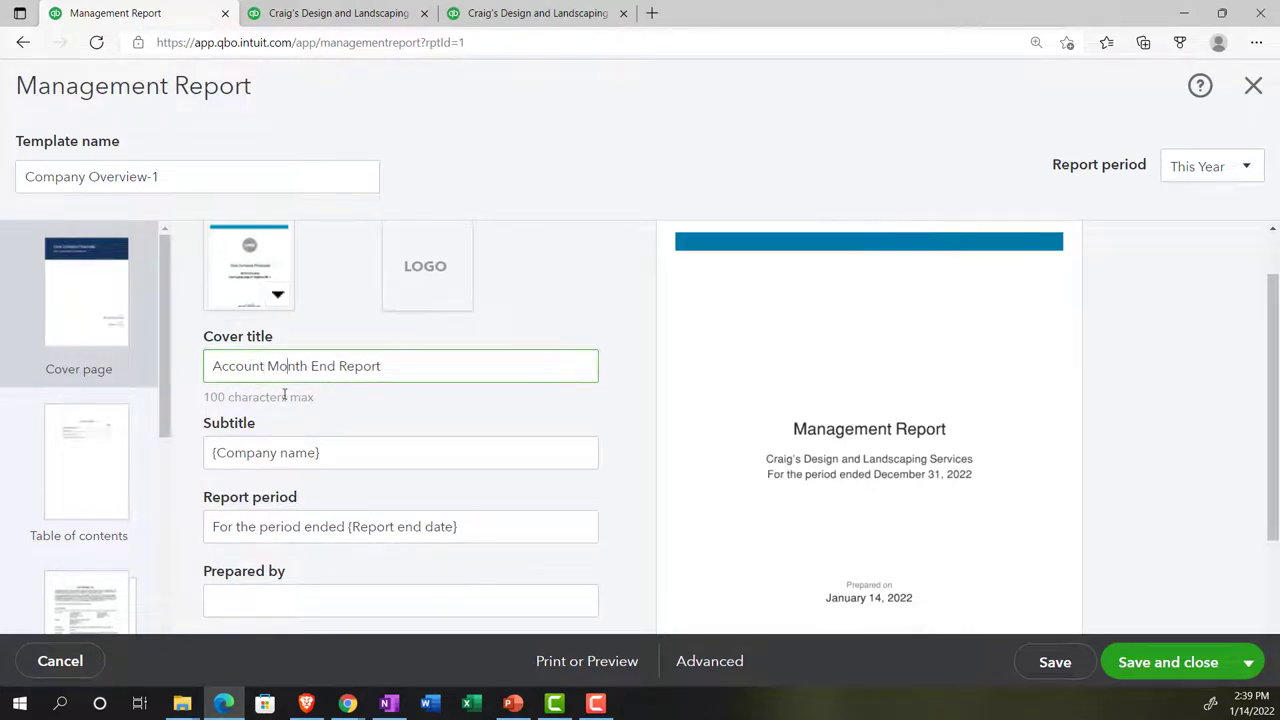
# - Replace the cover page's company name subtitle with the accountant's first name followed by CPA
pyautogui.scroll(-1, 285, 396)
pyautogui.click(349, 389)
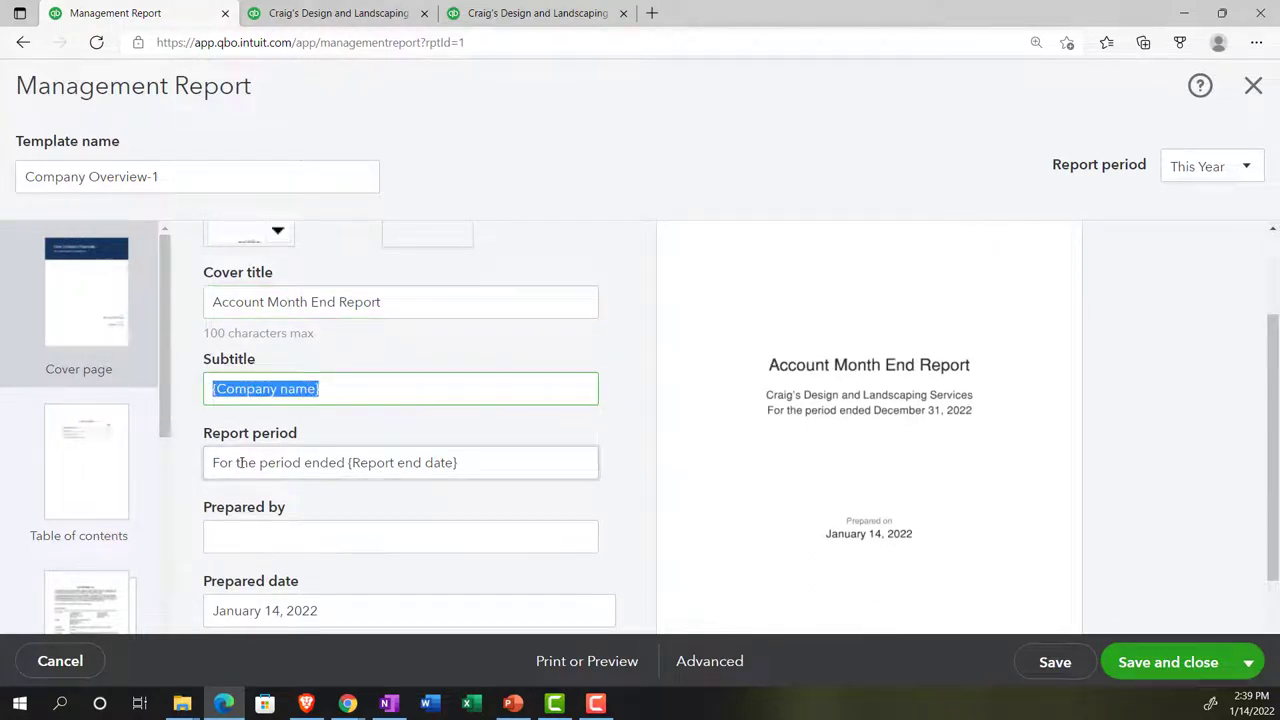
pyautogui.write('Rob')
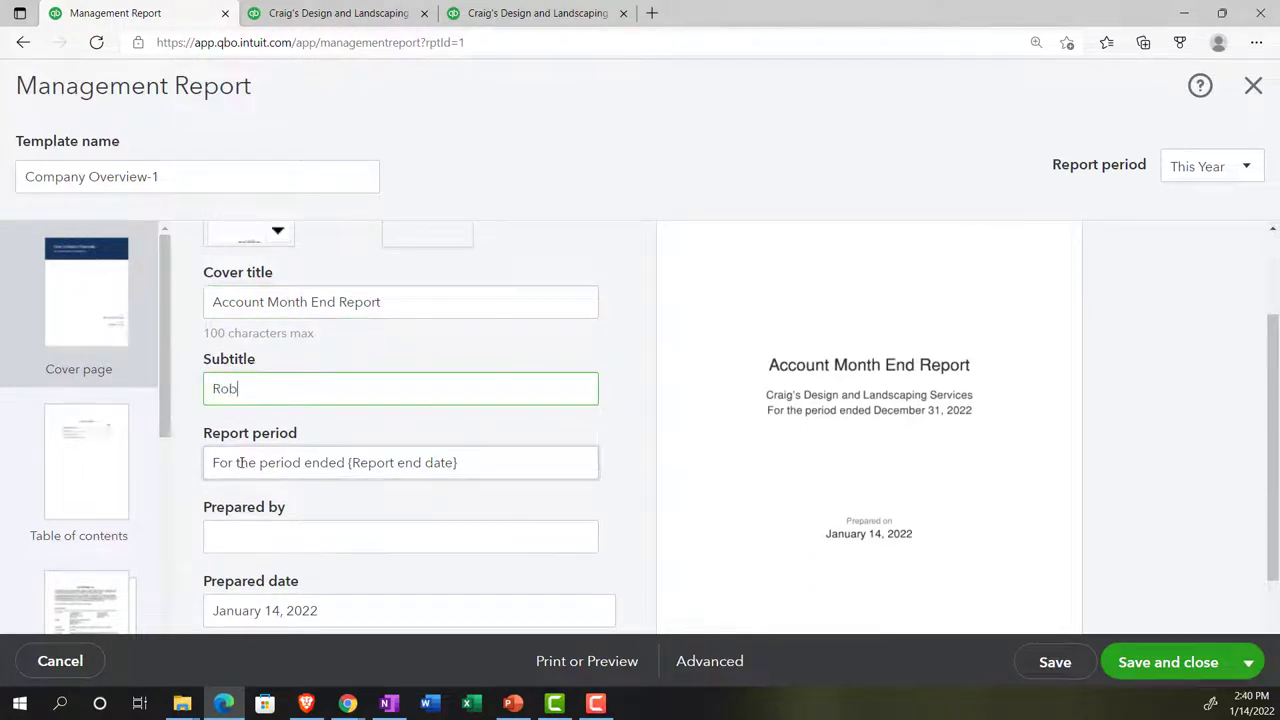
pyautogui.write('ert CPA')
# - Change the cover page's report period line to "For the period ended December 31, 2021"
pyautogui.scroll(-1, 240, 462)
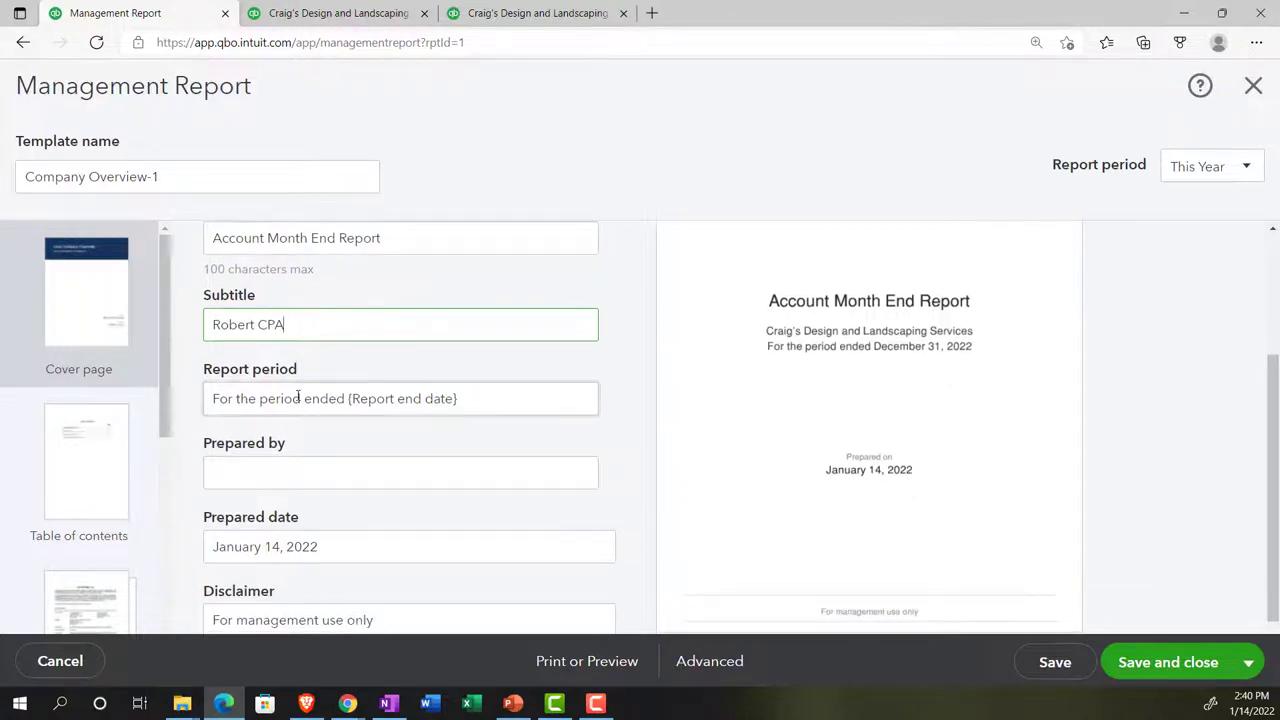
pyautogui.tripleClick(458, 399)
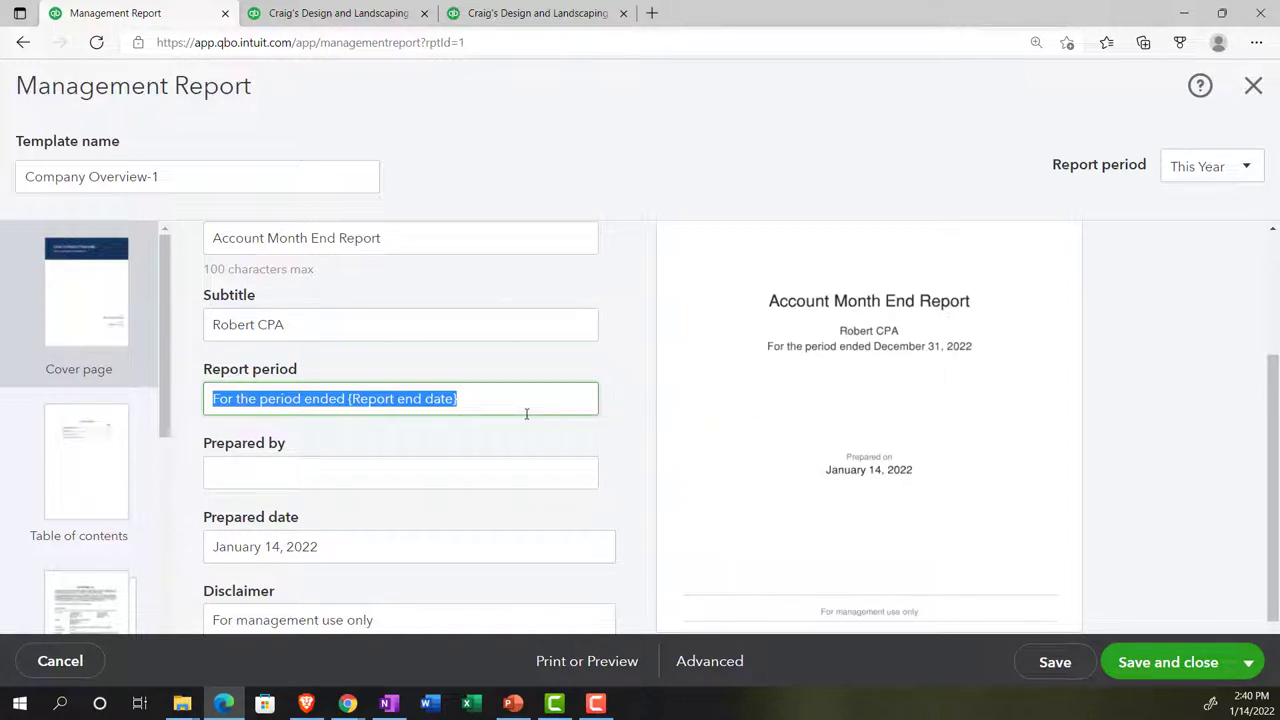
pyautogui.scroll(-1, 526, 413)
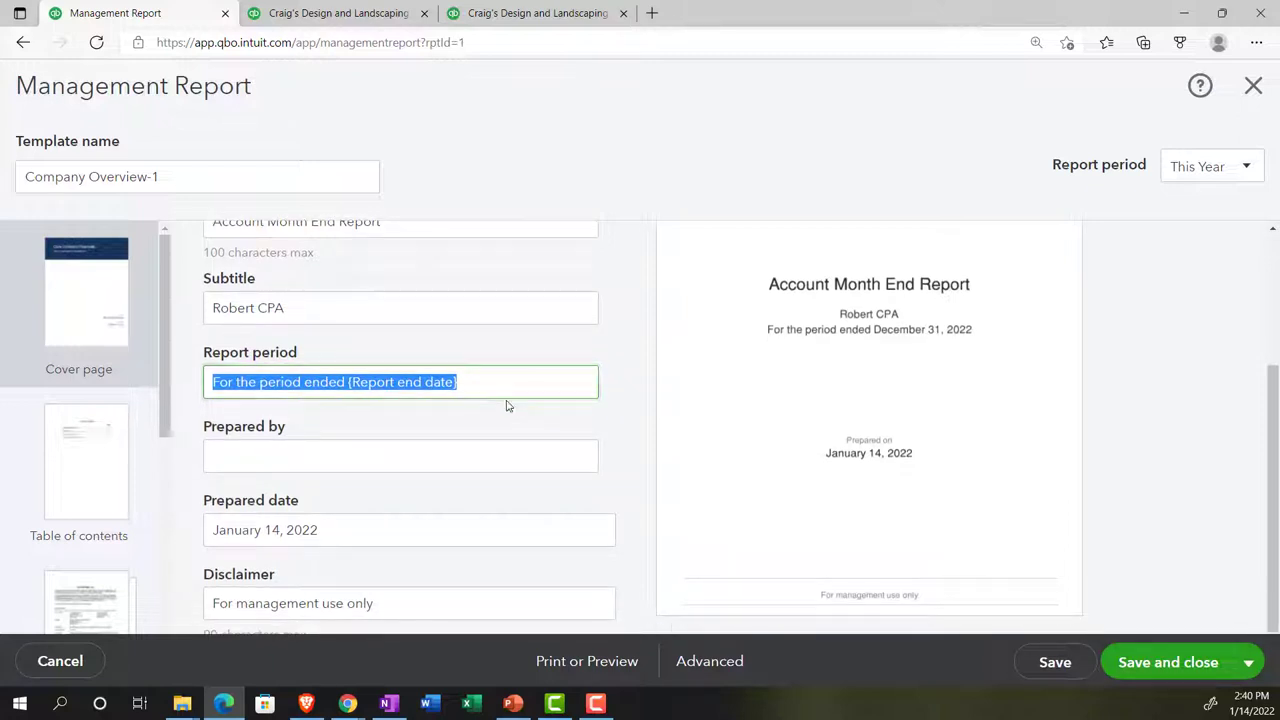
pyautogui.click(488, 383)
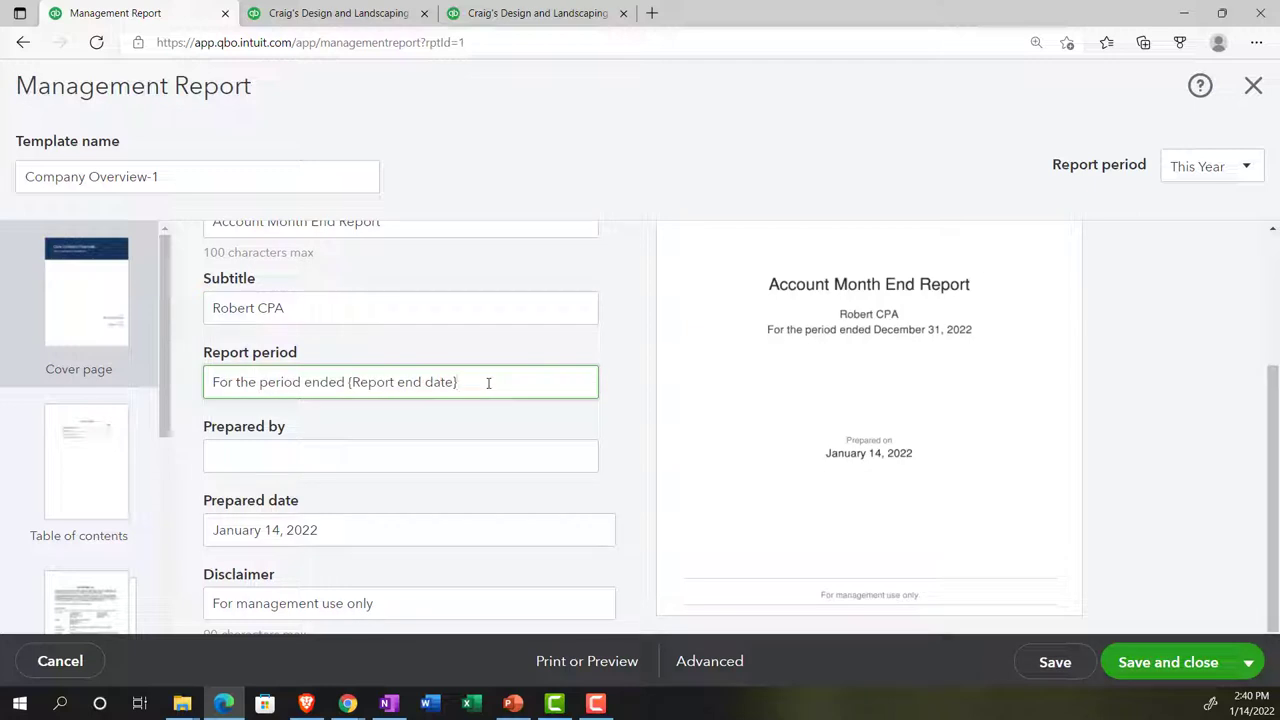
pyautogui.press('BackSpace')
pyautogui.press('BackSpace')
pyautogui.press('BackSpace')
pyautogui.press('BackSpace')
pyautogui.press('BackSpace')
pyautogui.press('BackSpace')
pyautogui.press('BackSpace')
pyautogui.press('BackSpace')
pyautogui.press('BackSpace')
pyautogui.press('BackSpace')
pyautogui.write('December 31, 2021')
pyautogui.press('Tab')
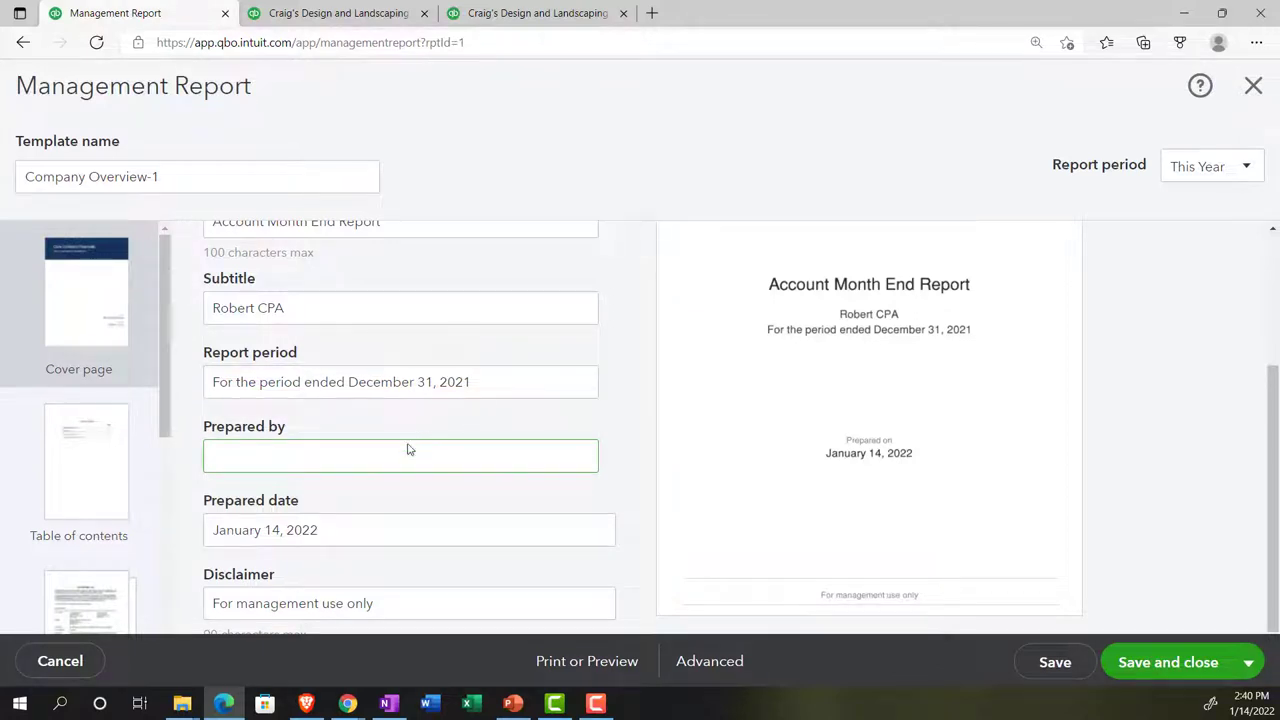
# - Enter the preparer's first name as Prepared by, keep the prepared date and disclaimer, and save the report
pyautogui.write('Rober')
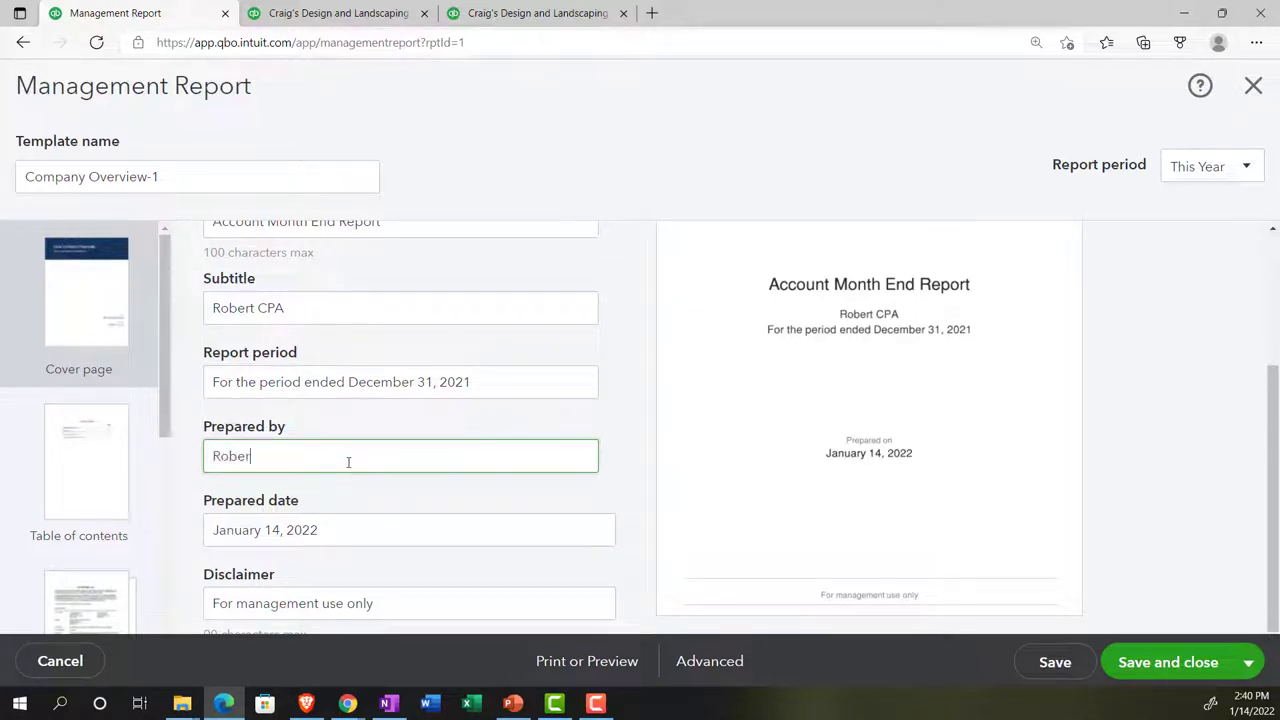
pyautogui.press('Tab')
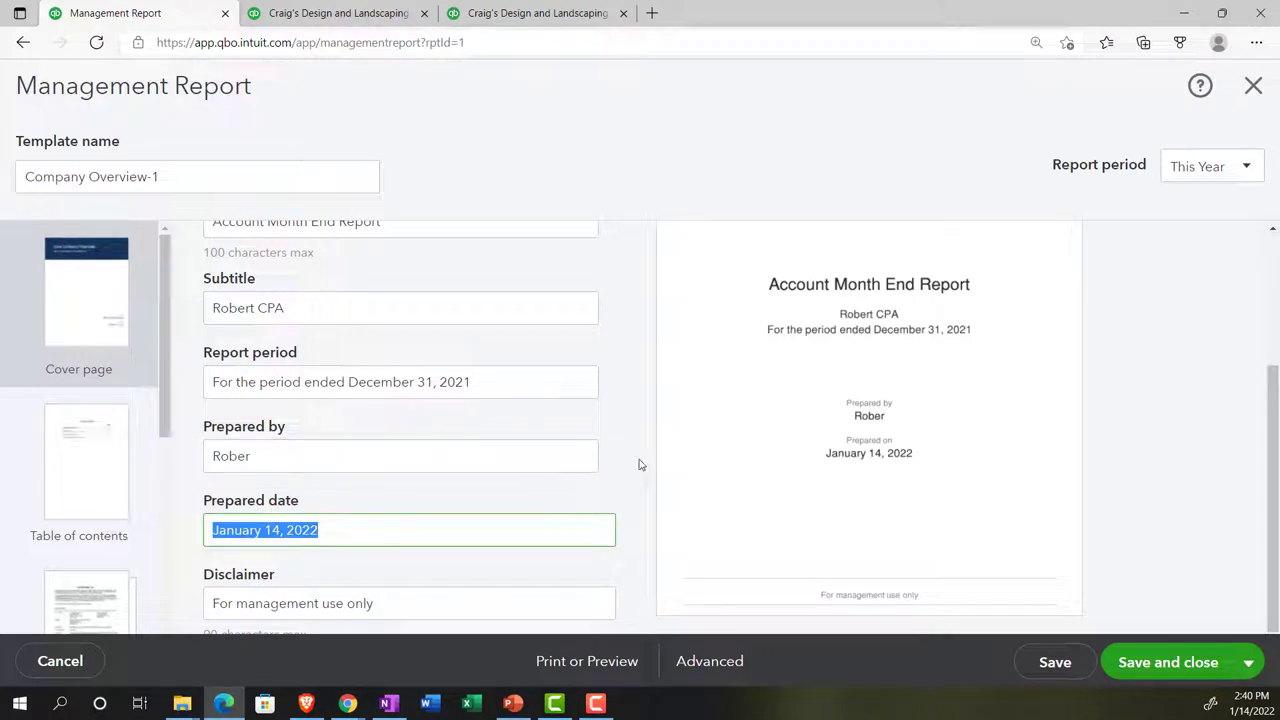
pyautogui.click(510, 603)
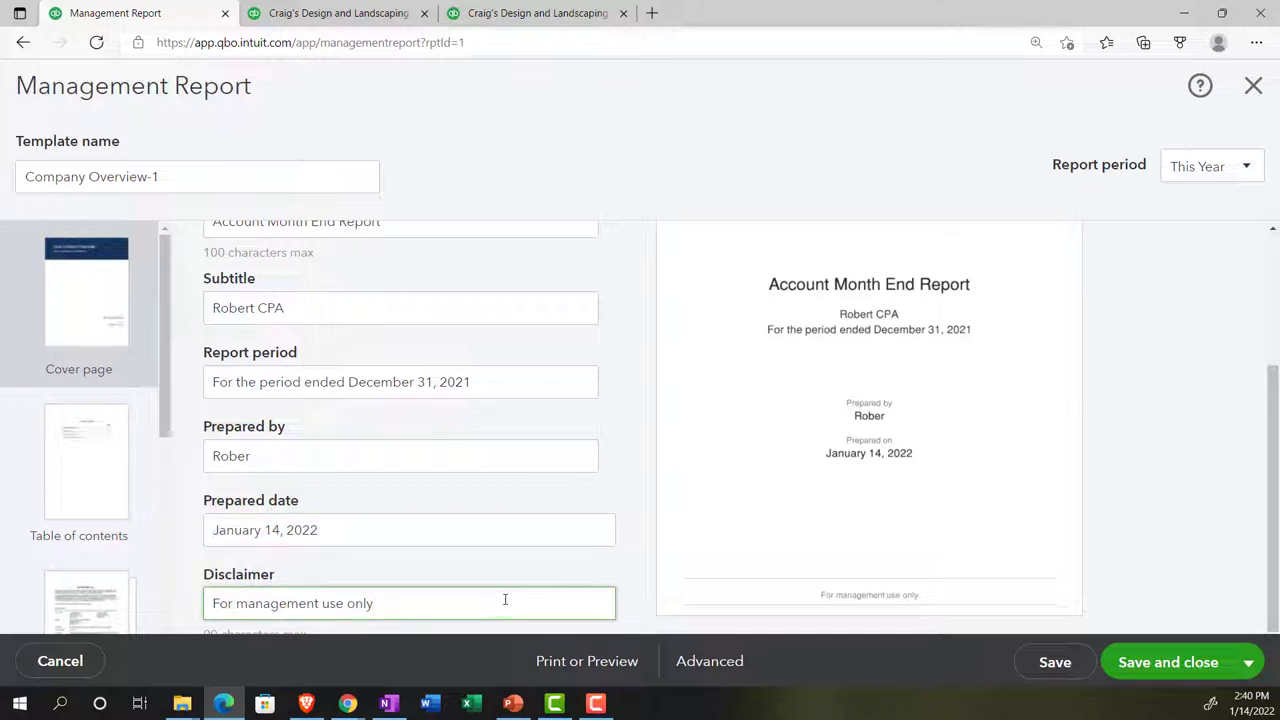
pyautogui.click(1054, 662)
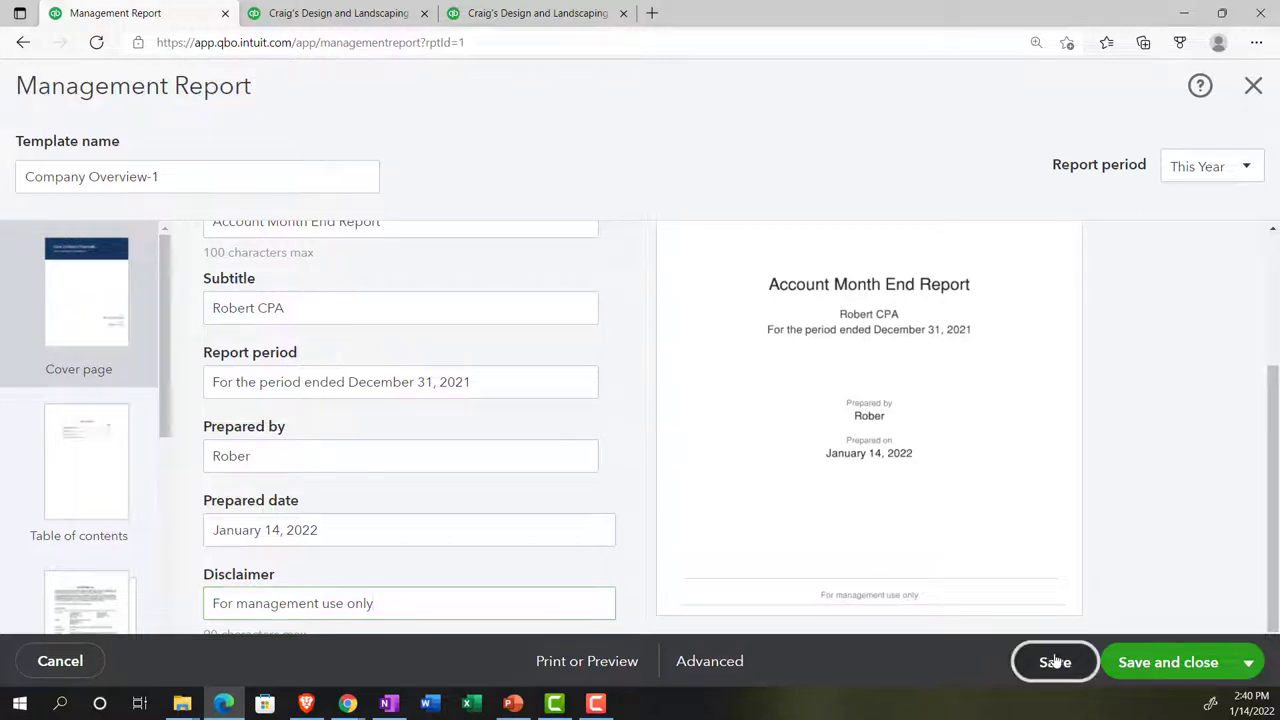
# - Correct the spelling of the preparer's first name and save the management report again
pyautogui.click(265, 450)
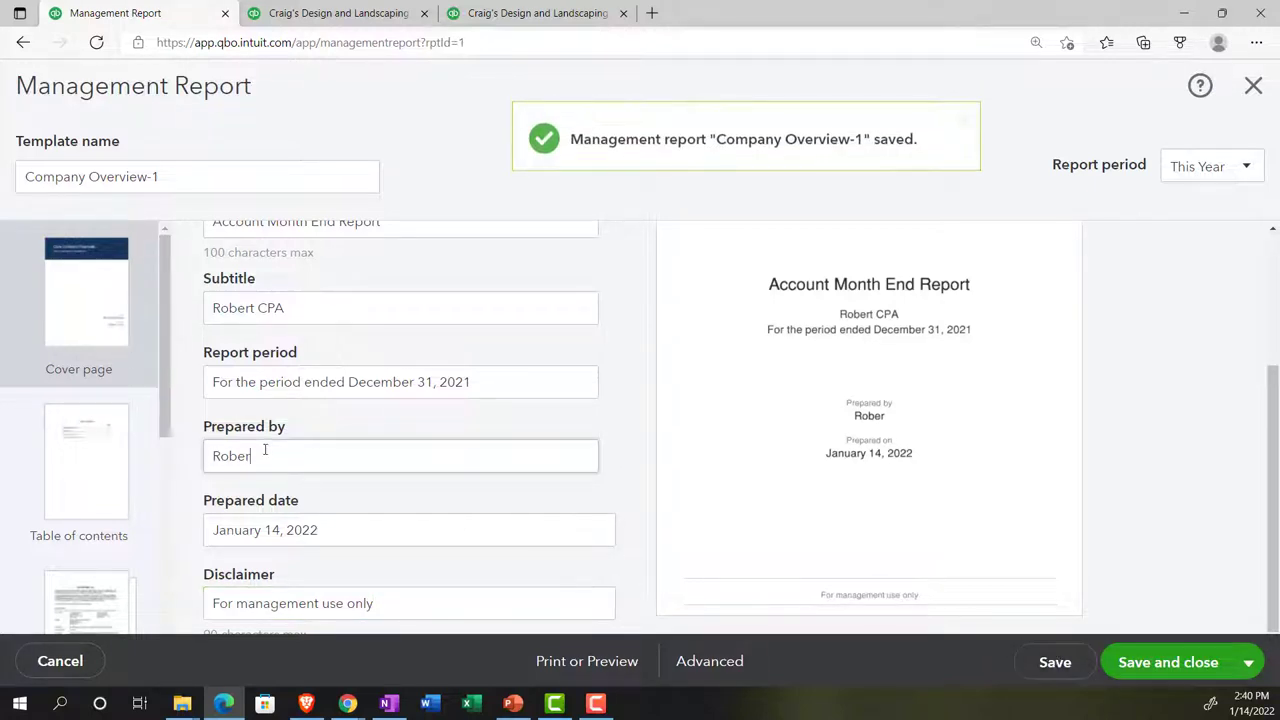
pyautogui.doubleClick(265, 450)
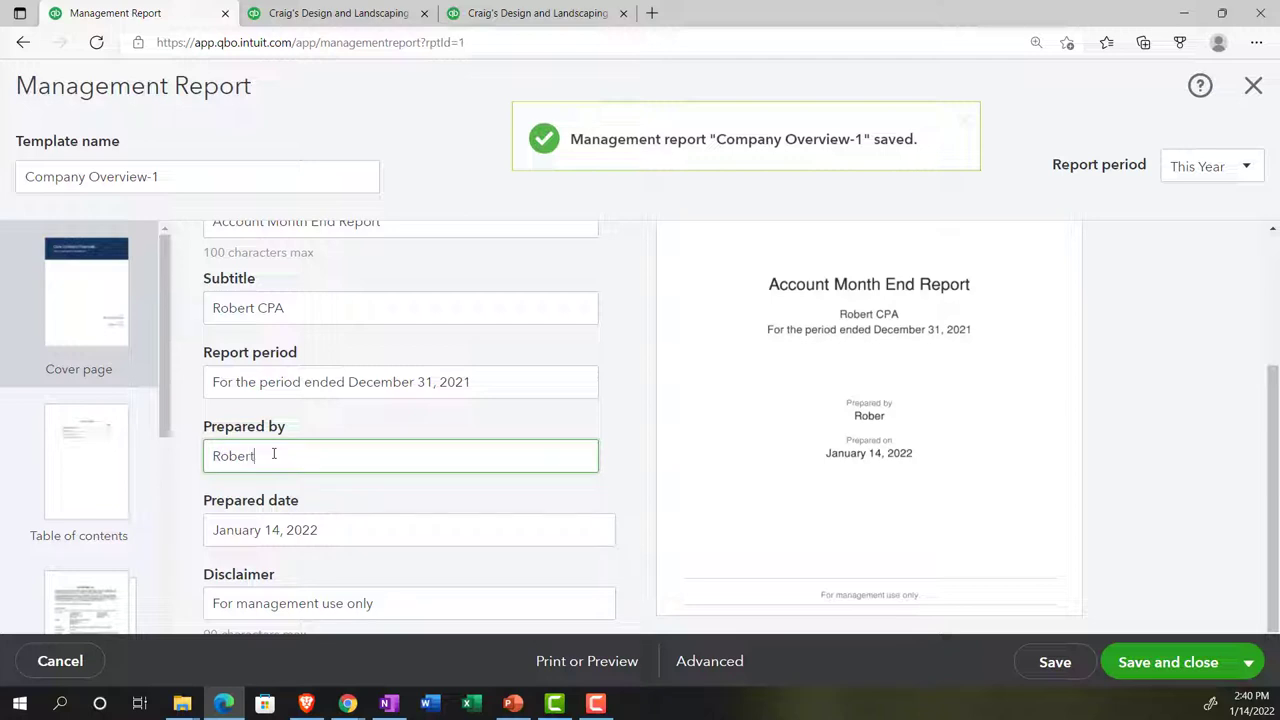
pyautogui.click(1053, 658)
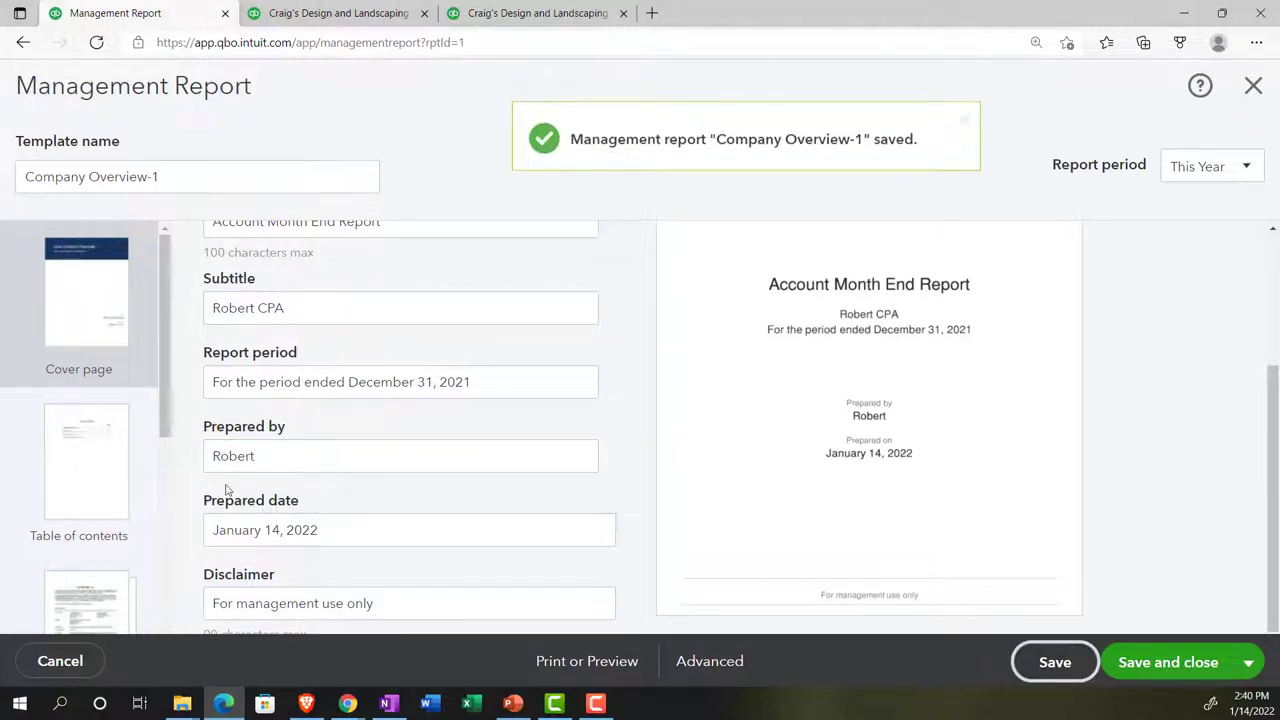
# - Open the Table of contents section and review its page title and listed reports
pyautogui.click(103, 440)
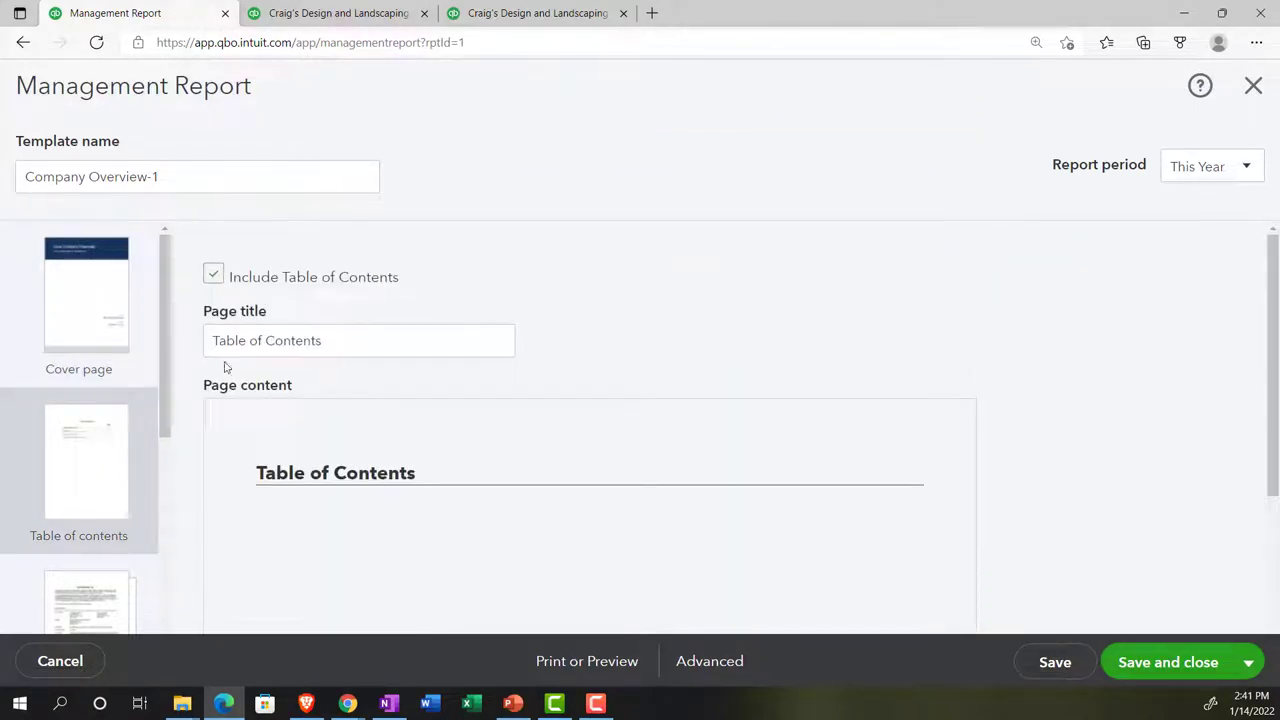
pyautogui.scroll(-2, 300, 470)
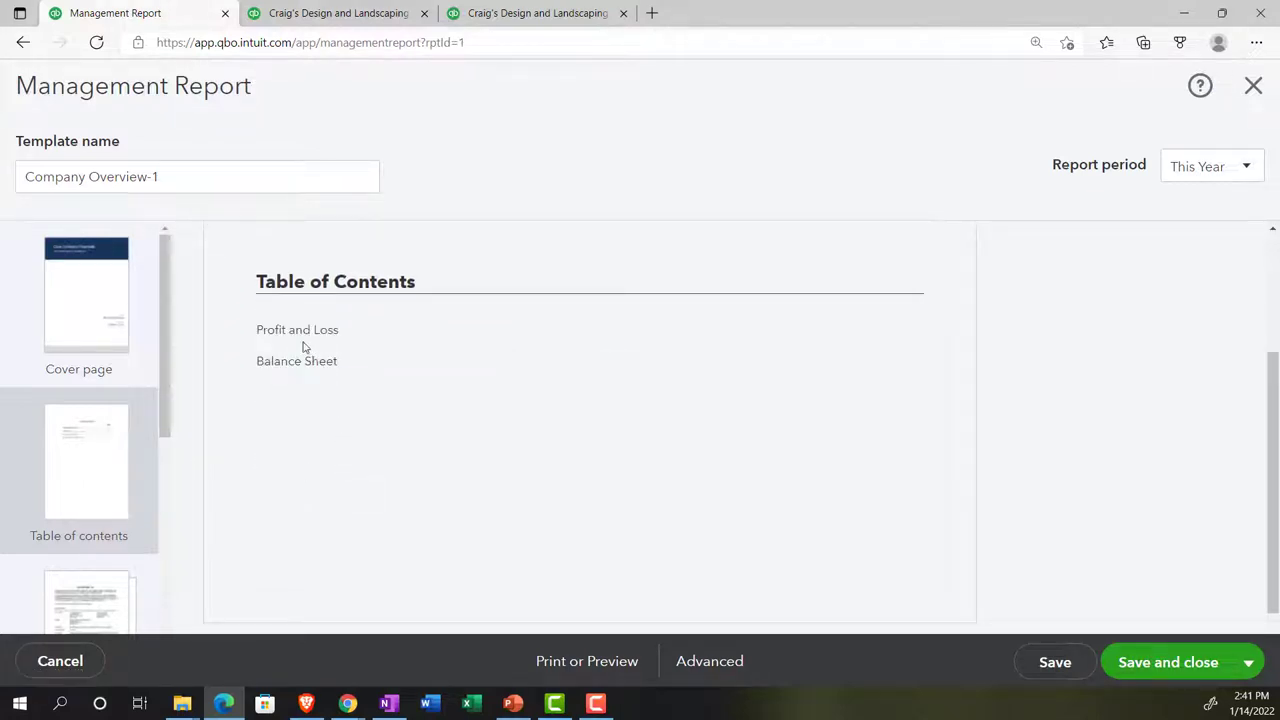
pyautogui.scroll(-1, 461, 349)
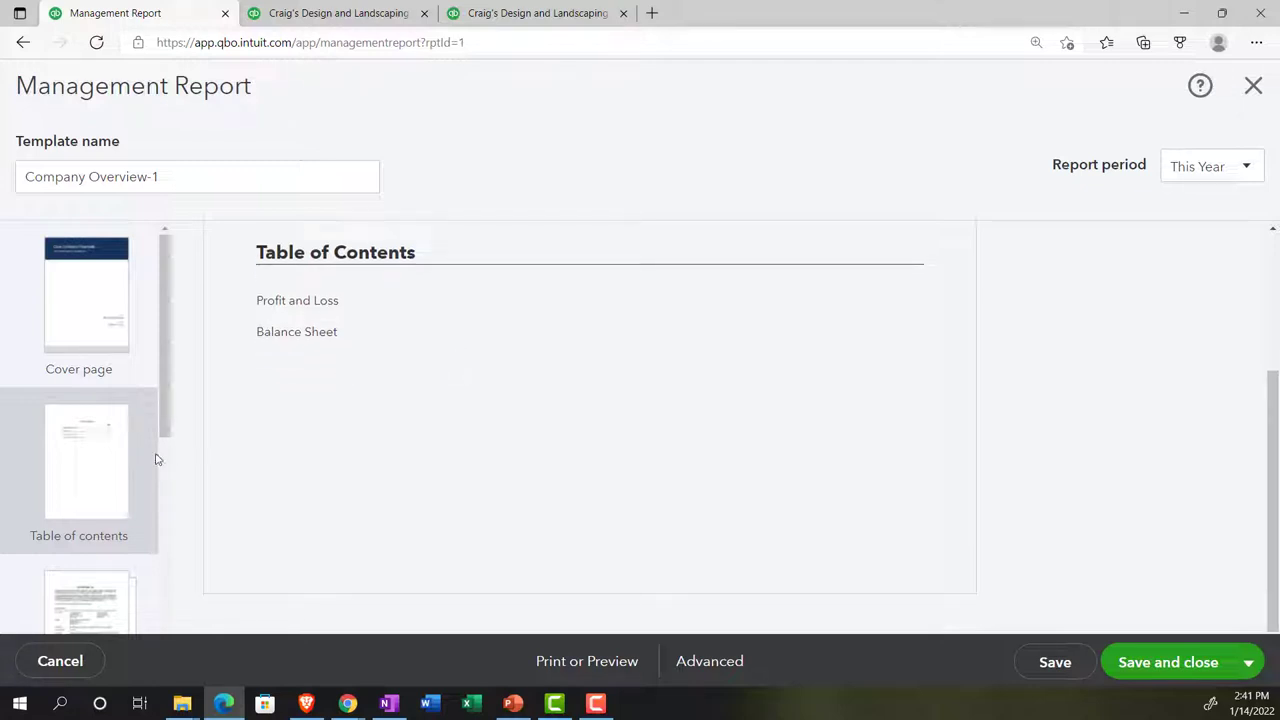
# - Open the Preliminary pages section, dismiss the tip about inserting fields, and view the page settings
pyautogui.scroll(-2, 130, 460)
pyautogui.click(101, 442)
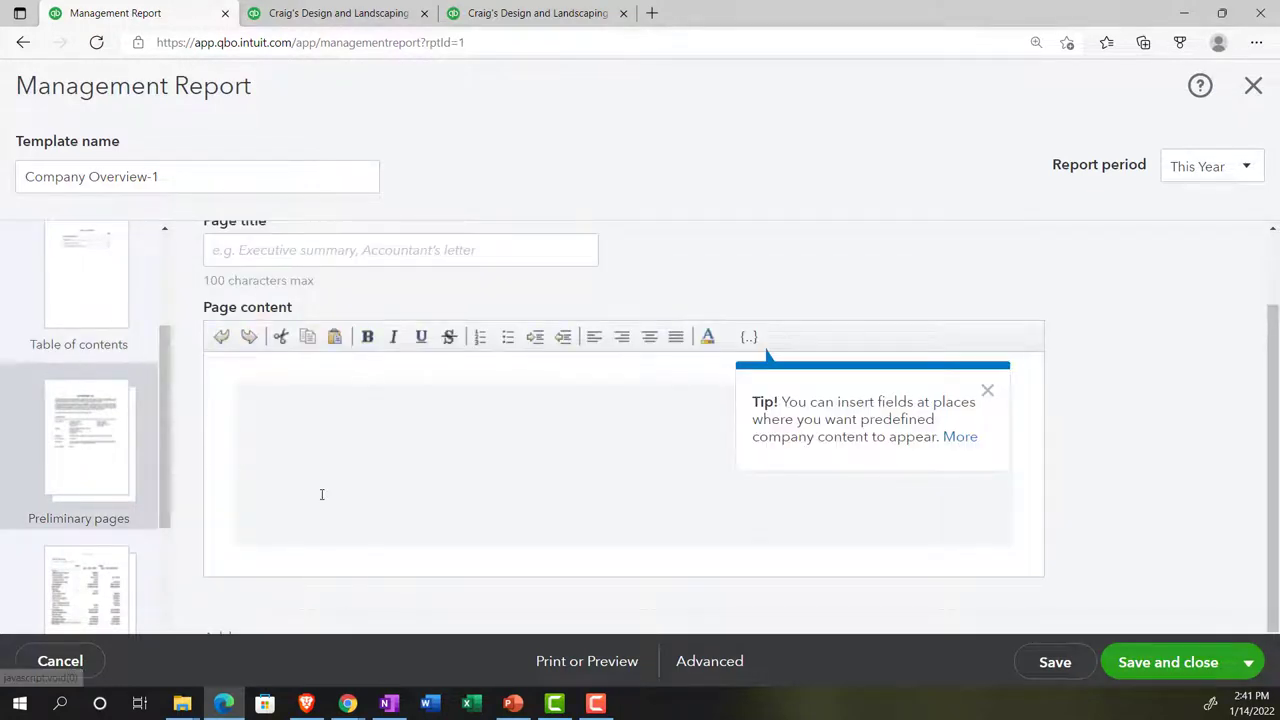
pyautogui.click(988, 392)
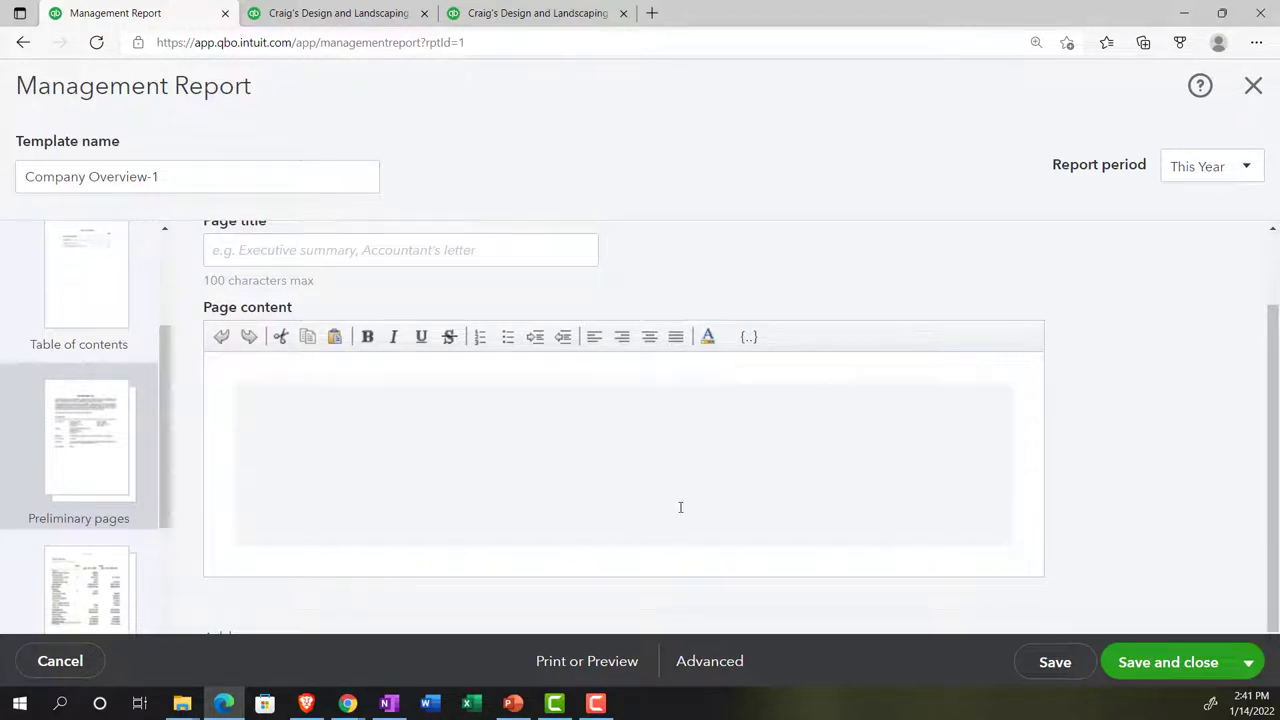
pyautogui.scroll(1, 662, 513)
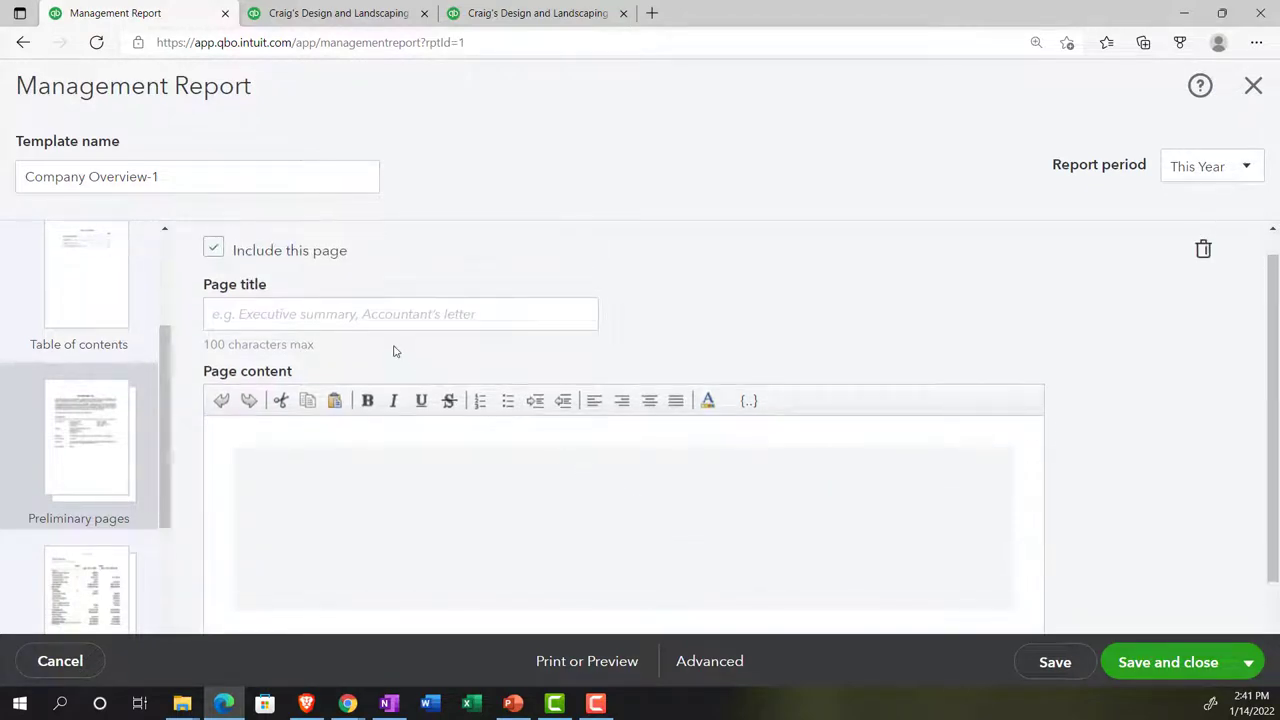
# - Title the preliminary page "Introduction" and enter "Test" as its page content
pyautogui.click(303, 316)
pyautogui.write('T')
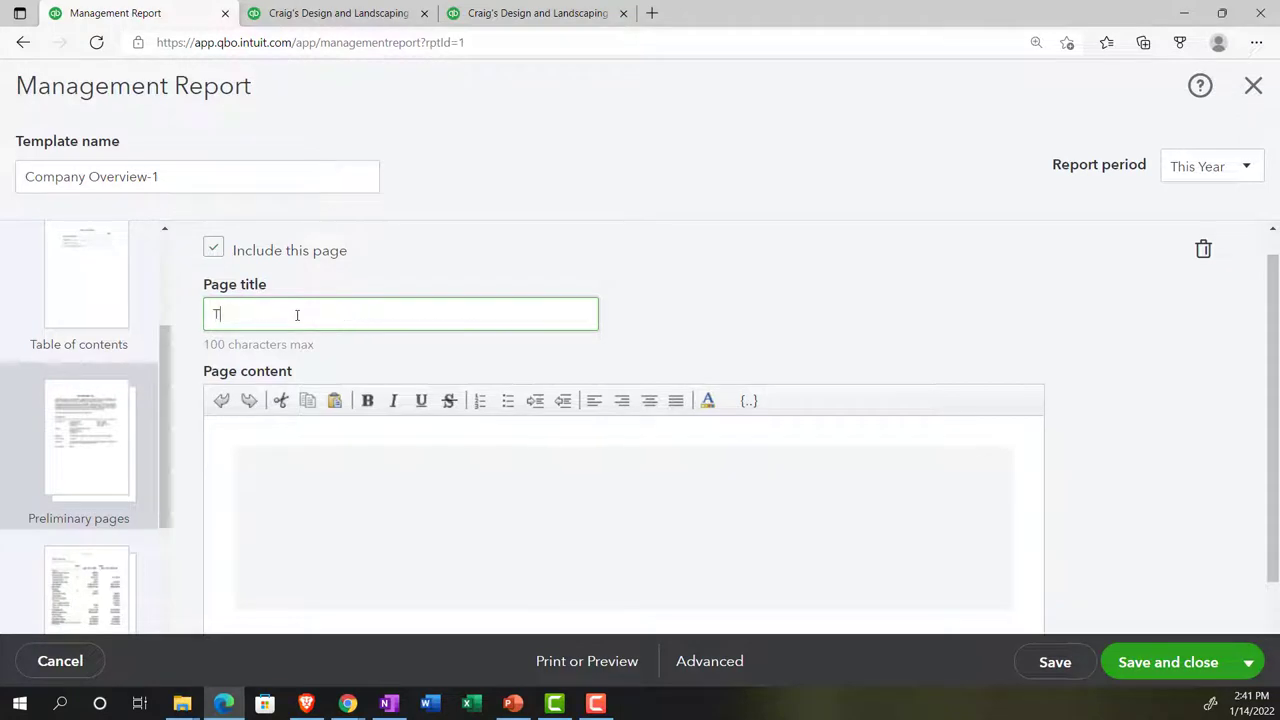
pyautogui.press('BackSpace')
pyautogui.press('BackSpace')
pyautogui.write('Introduc')
pyautogui.click(287, 507)
pyautogui.write('Te')
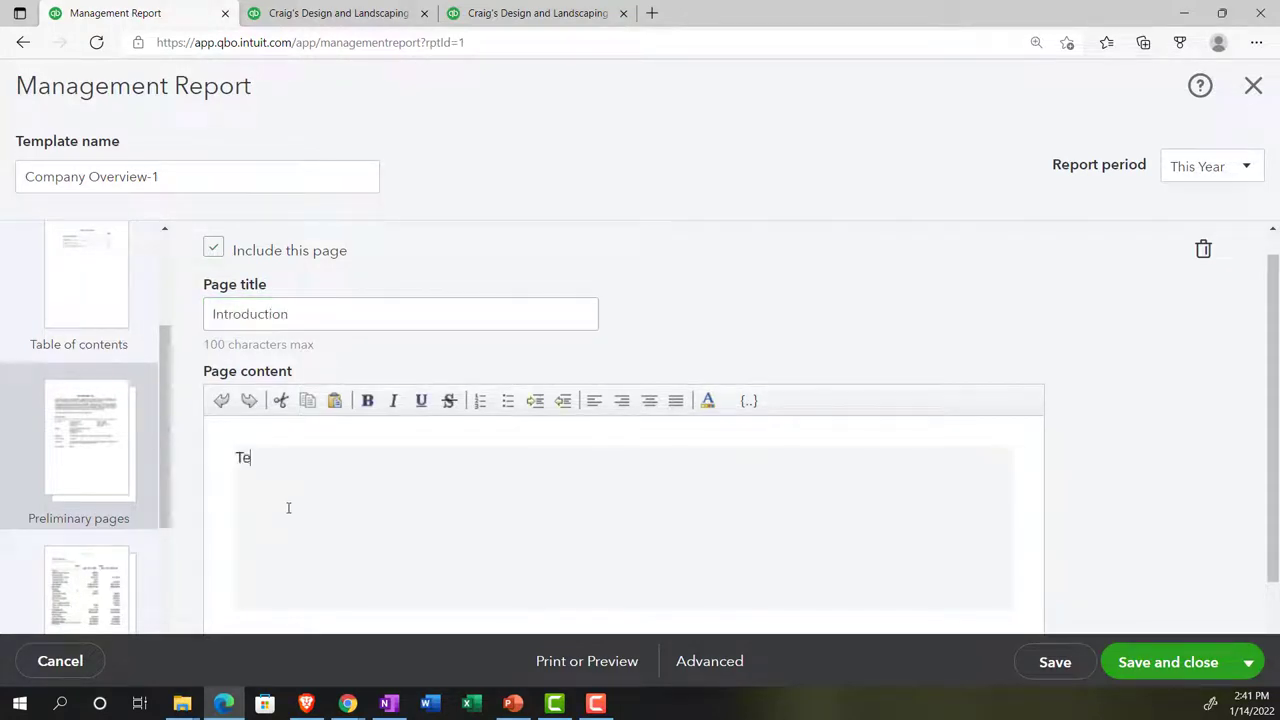
pyautogui.write('st')
pyautogui.scroll(-2, 288, 507)
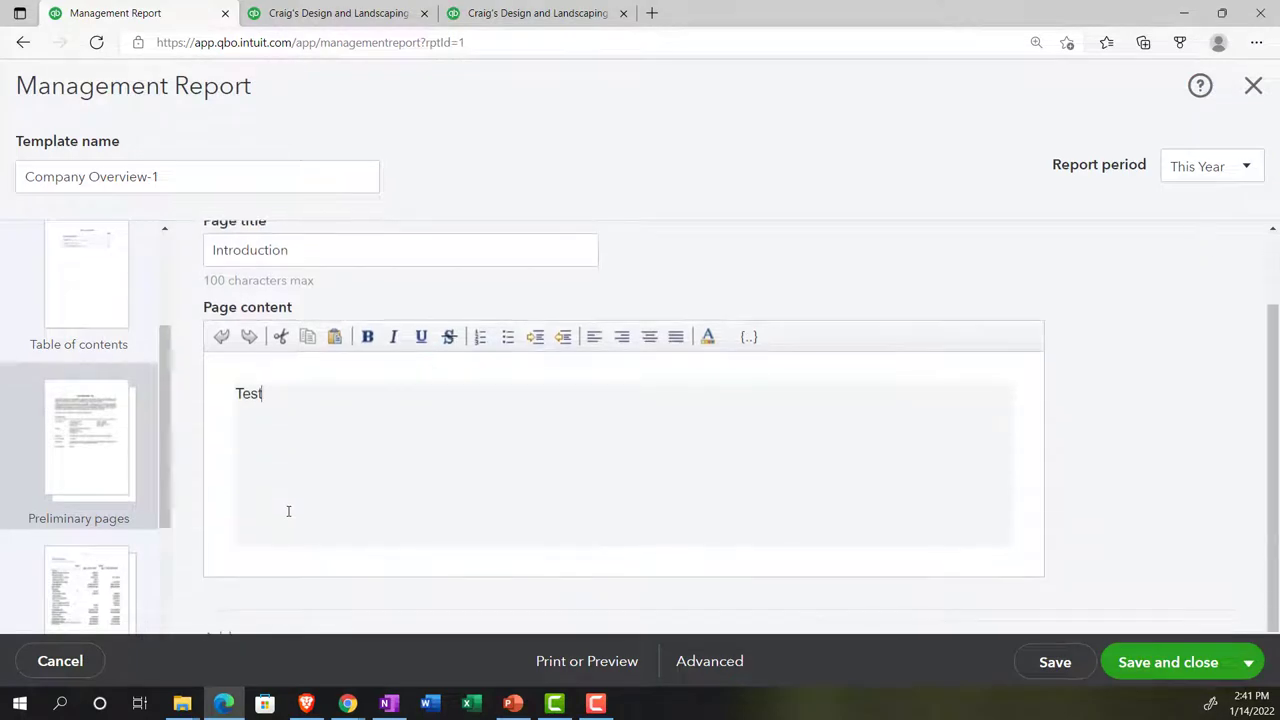
pyautogui.scroll(-3, 118, 507)
# - Remove the default Profit and Loss and Balance Sheet reports from the management report's Reports section
pyautogui.click(97, 433)
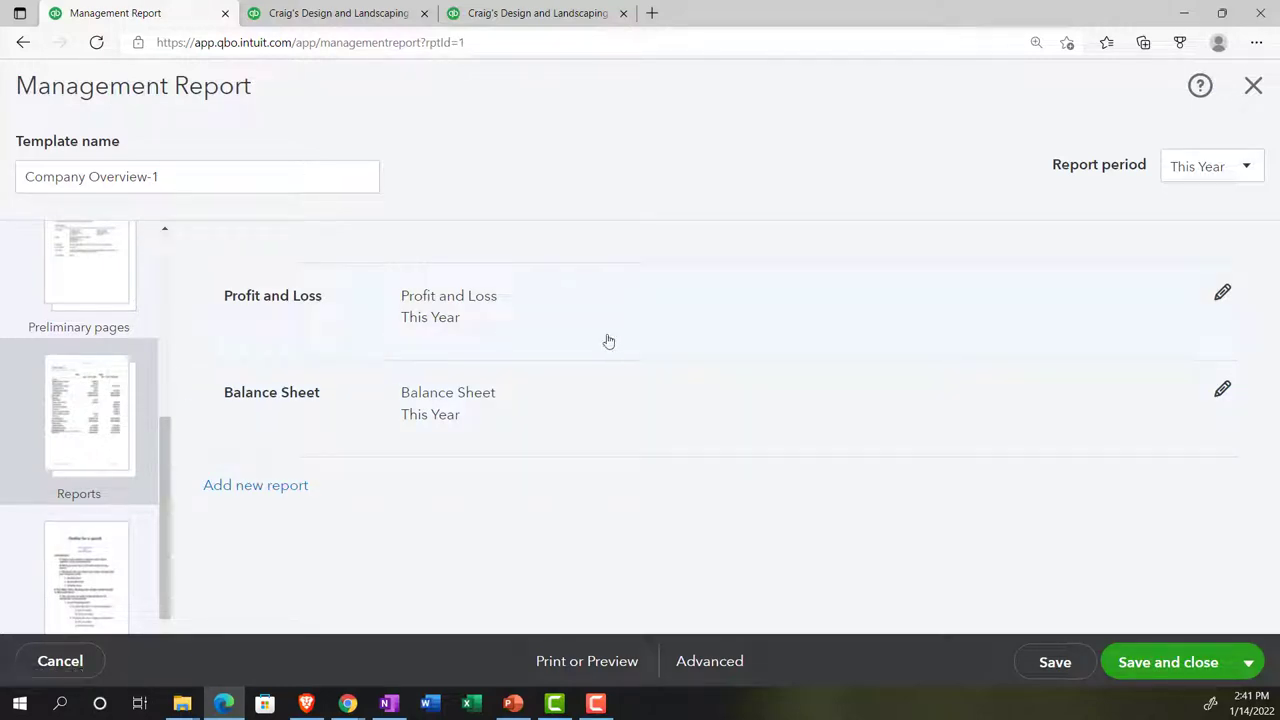
pyautogui.click(1224, 293)
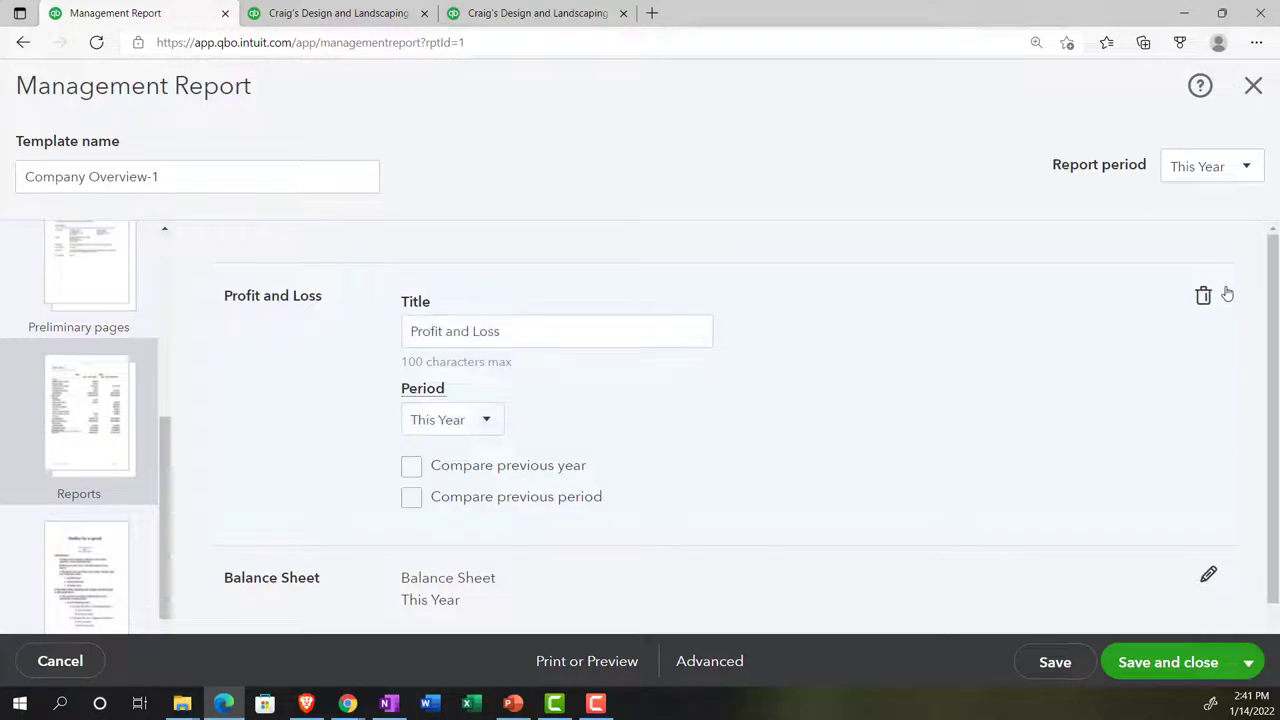
pyautogui.click(583, 326)
pyautogui.tripleClick(583, 326)
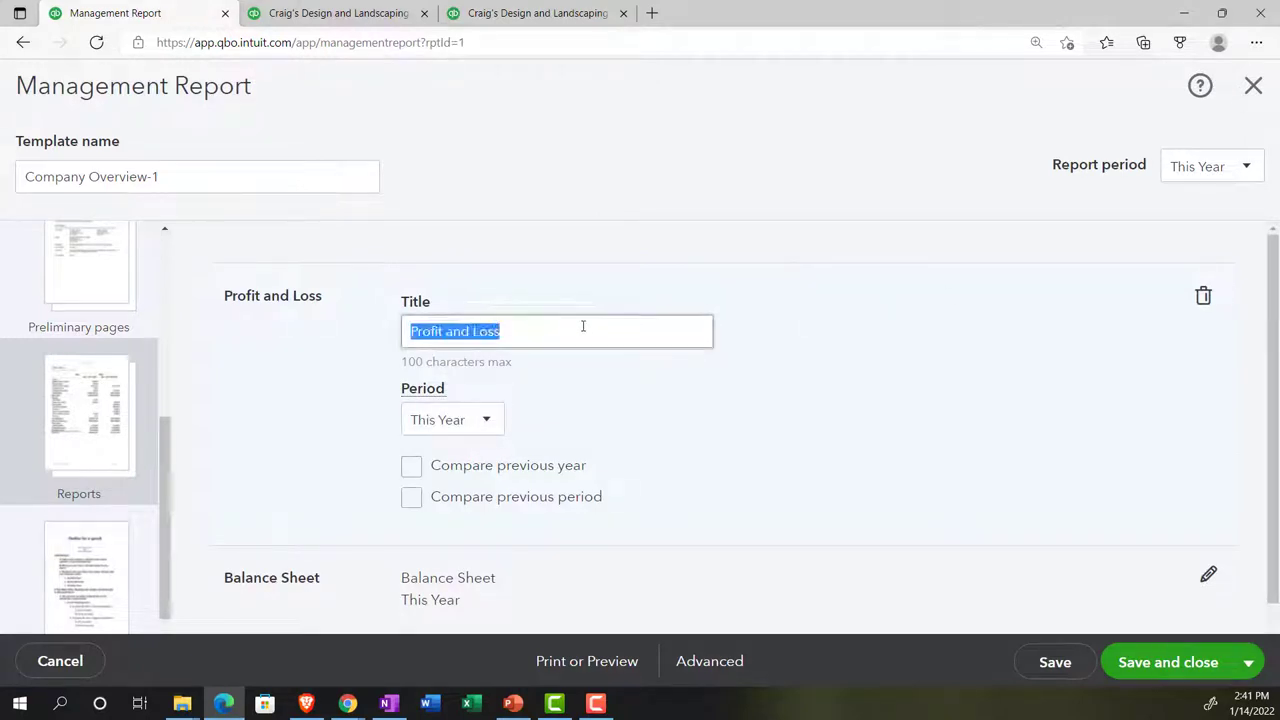
pyautogui.click(1203, 296)
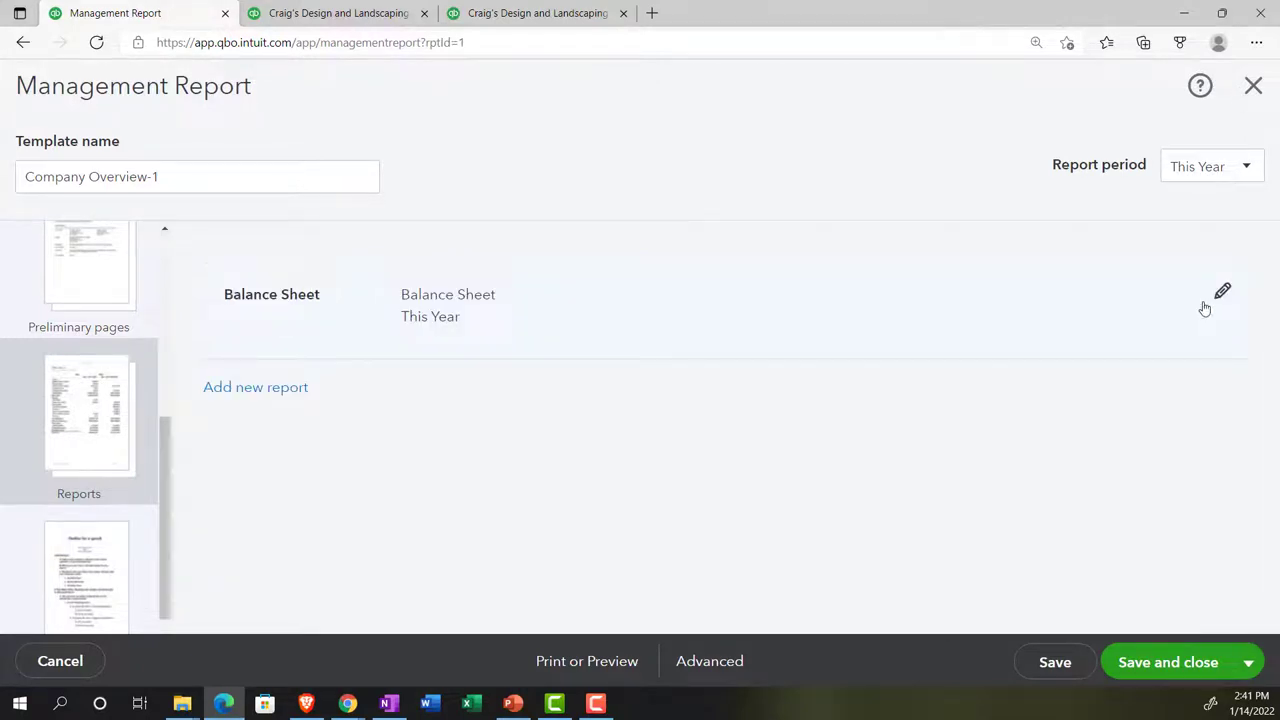
pyautogui.click(1221, 296)
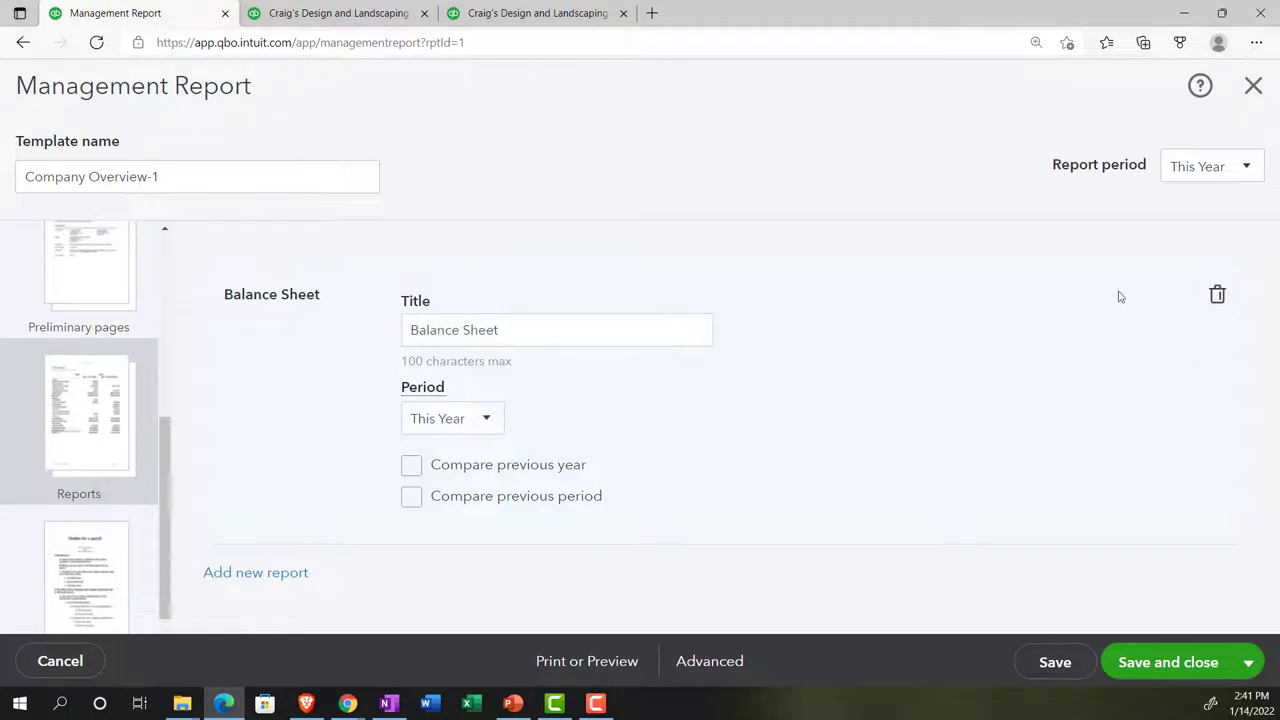
pyautogui.click(1220, 296)
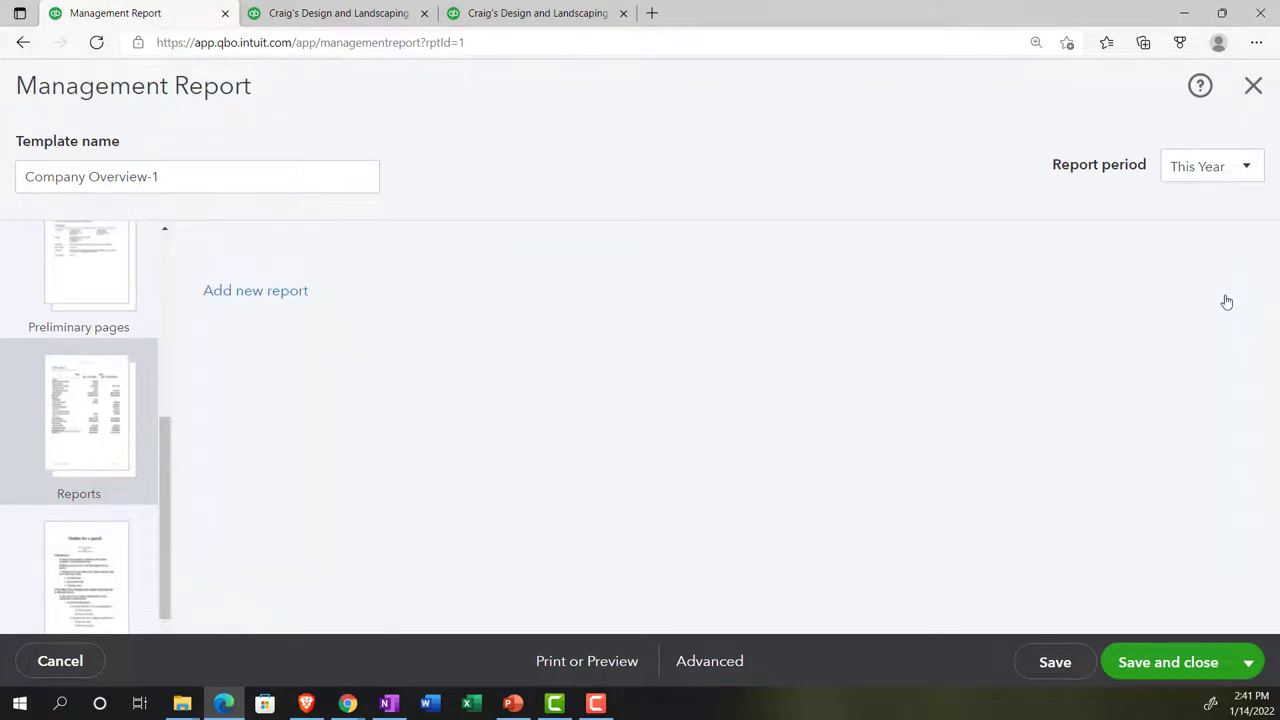
# - Add the customized "Month End Reports:1 Balance Sheet Summary" as a new report in the management report
pyautogui.click(277, 293)
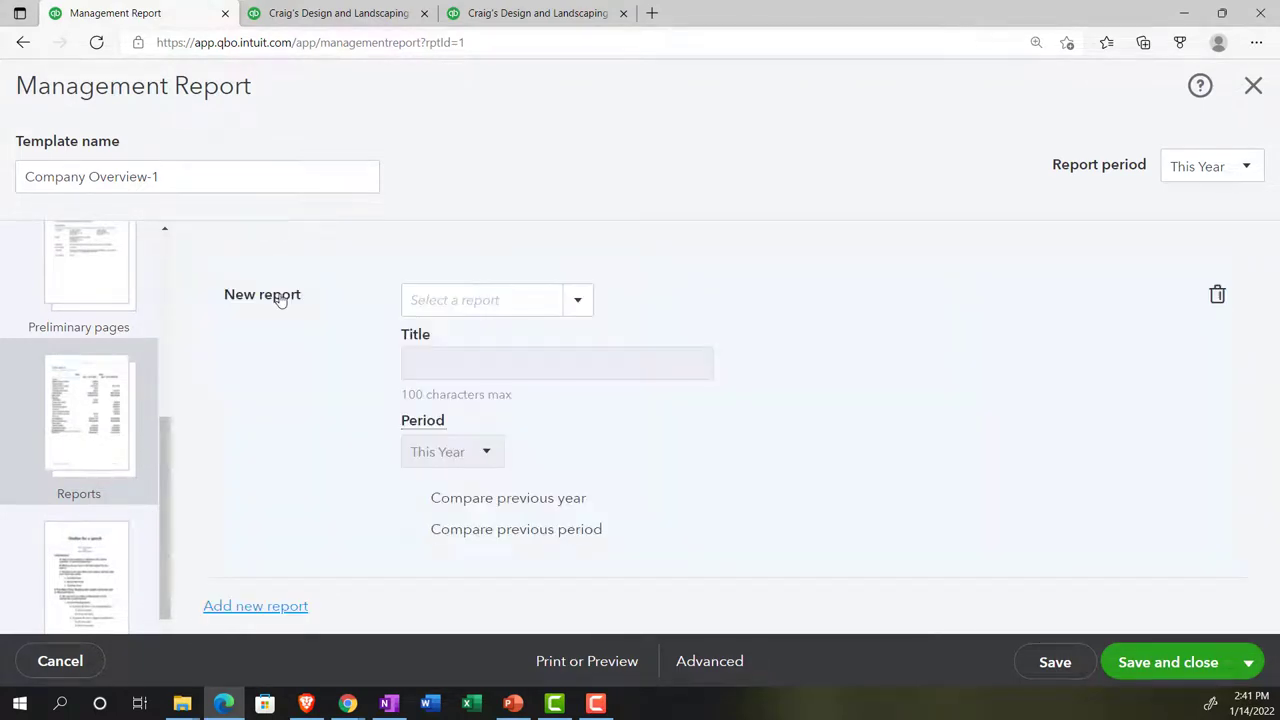
pyautogui.click(574, 300)
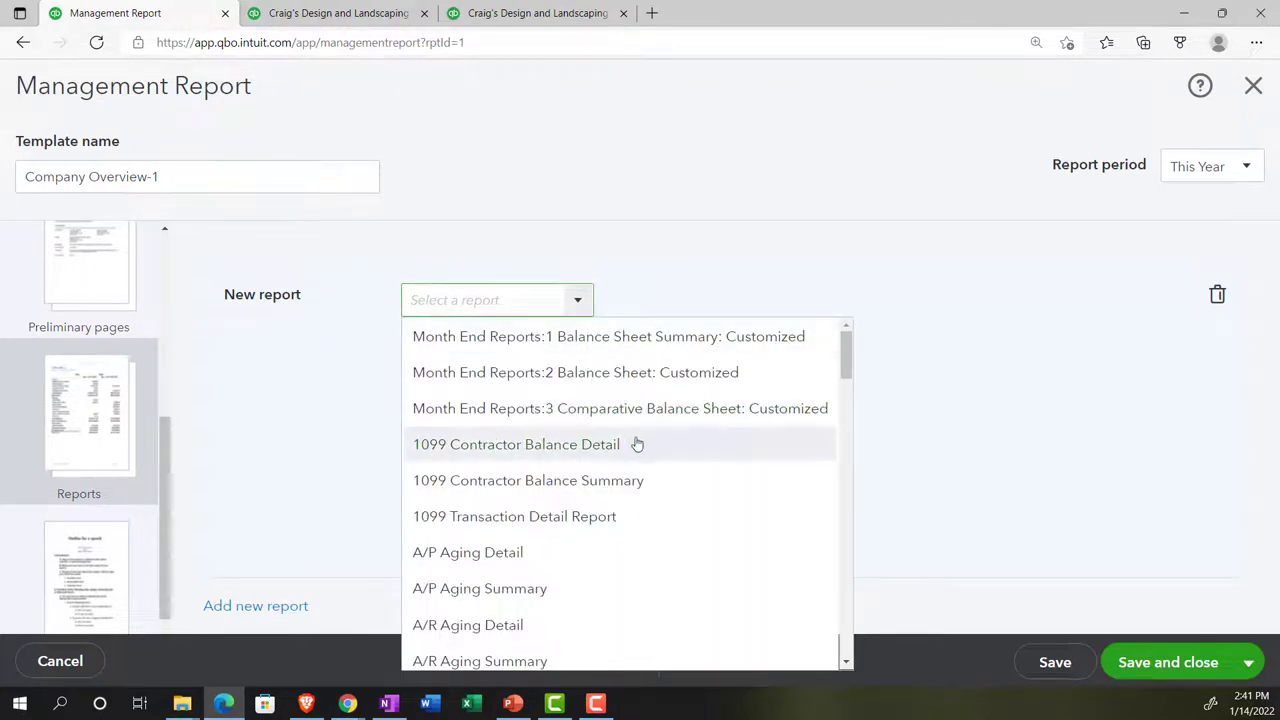
pyautogui.scroll(-6, 658, 447)
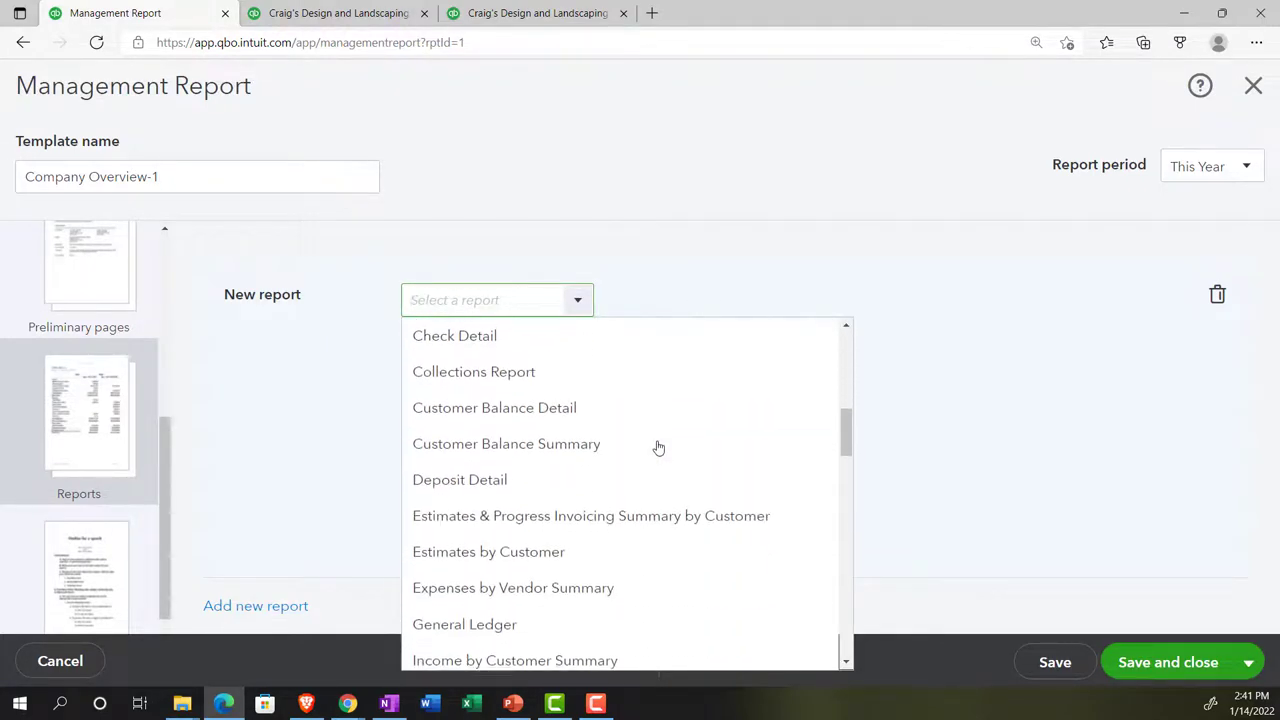
pyautogui.scroll(6, 657, 446)
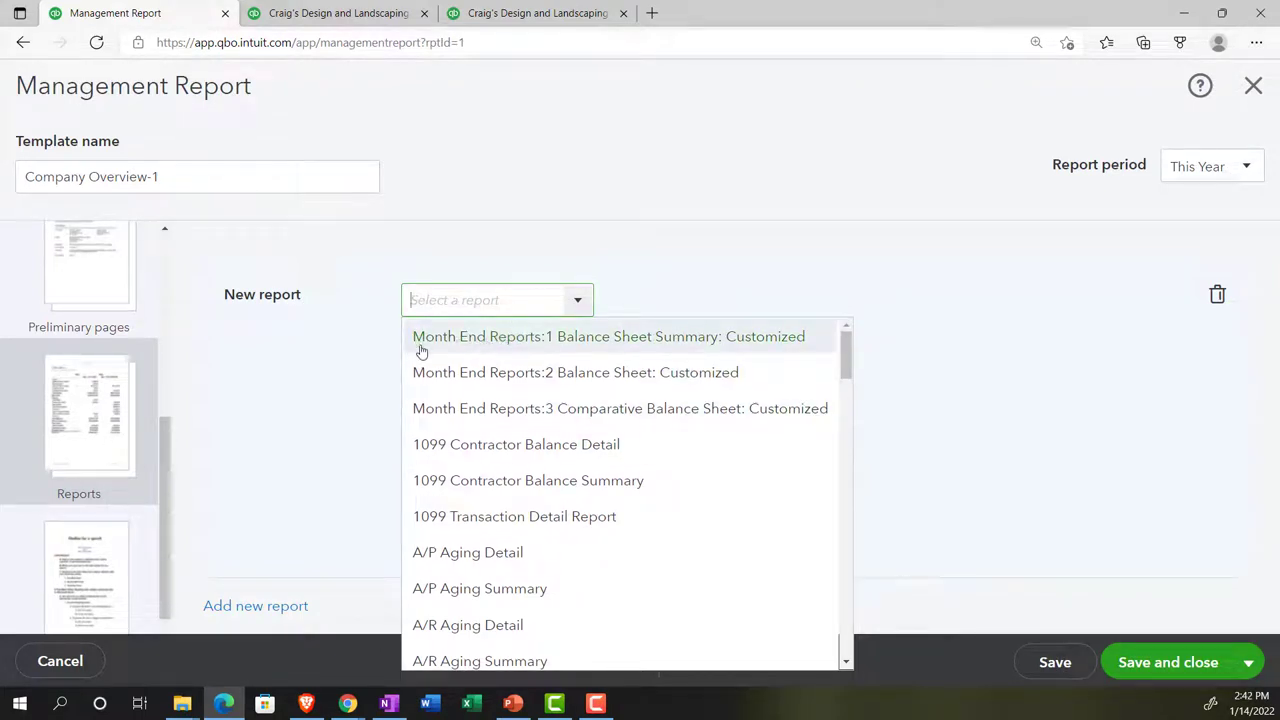
pyautogui.click(557, 338)
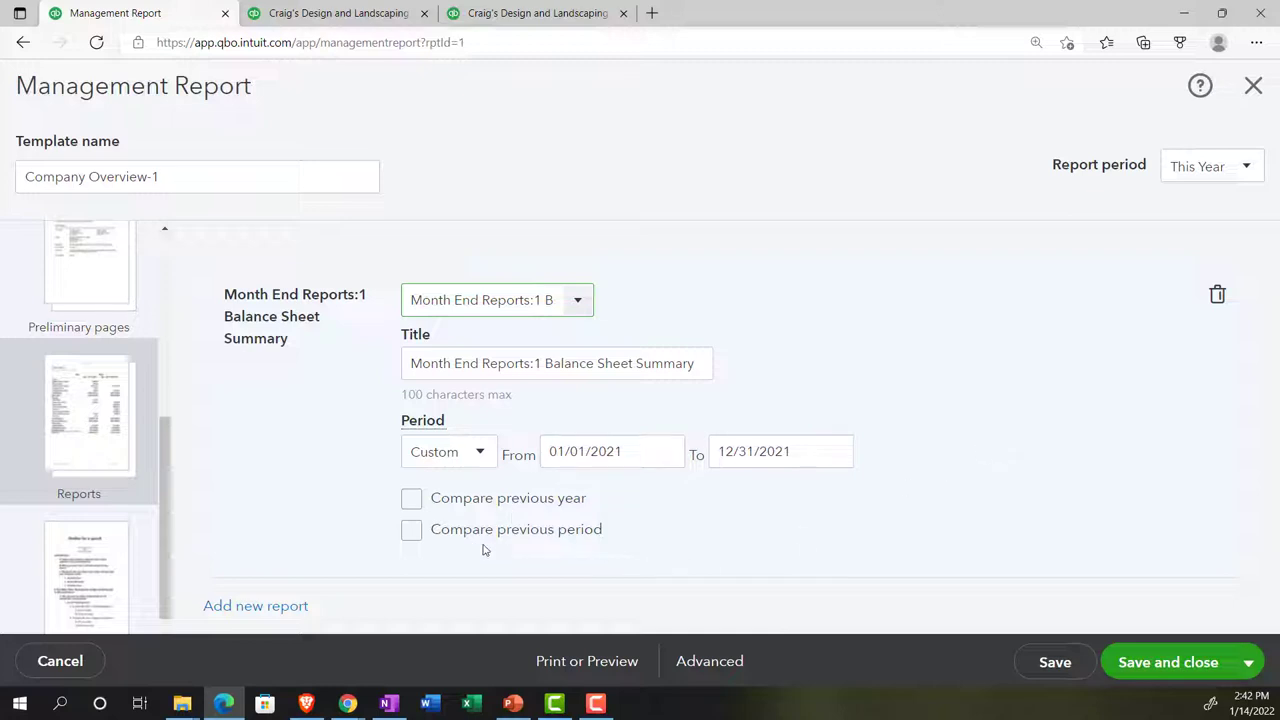
# - Add the customized "Month End Reports:2 Balance Sheet" as the second report
pyautogui.click(298, 606)
pyautogui.click(572, 400)
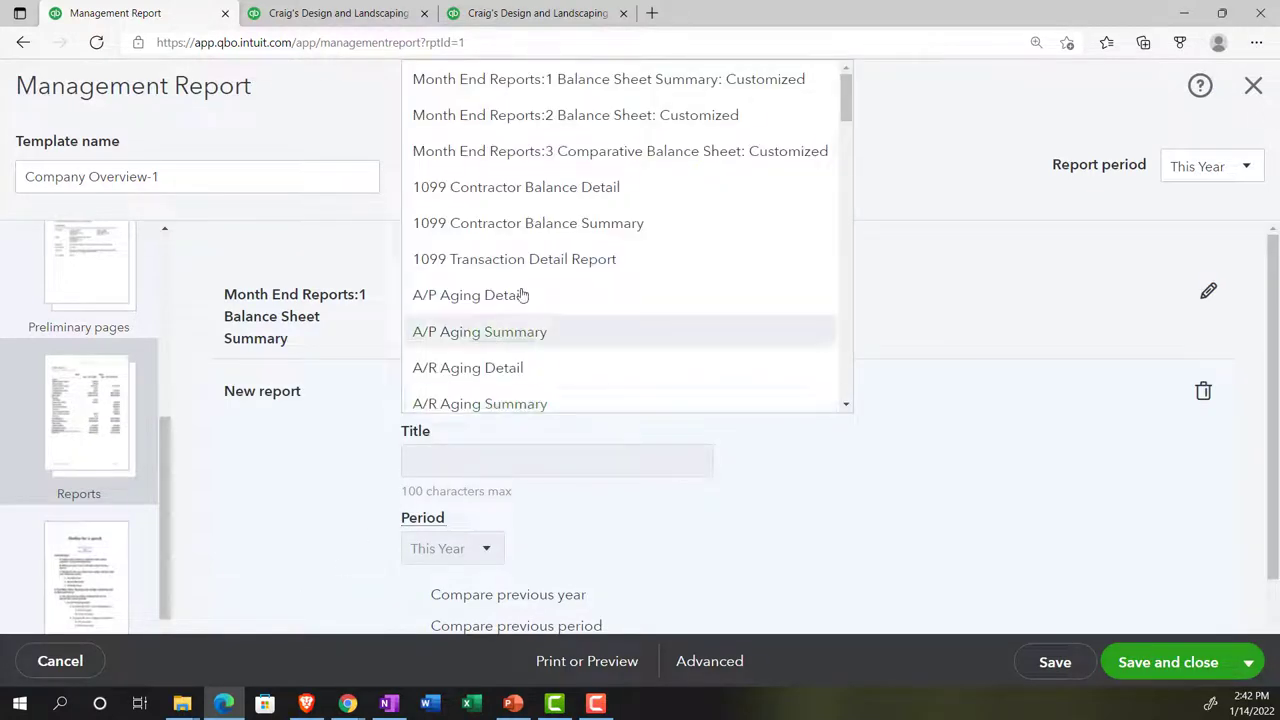
pyautogui.click(505, 127)
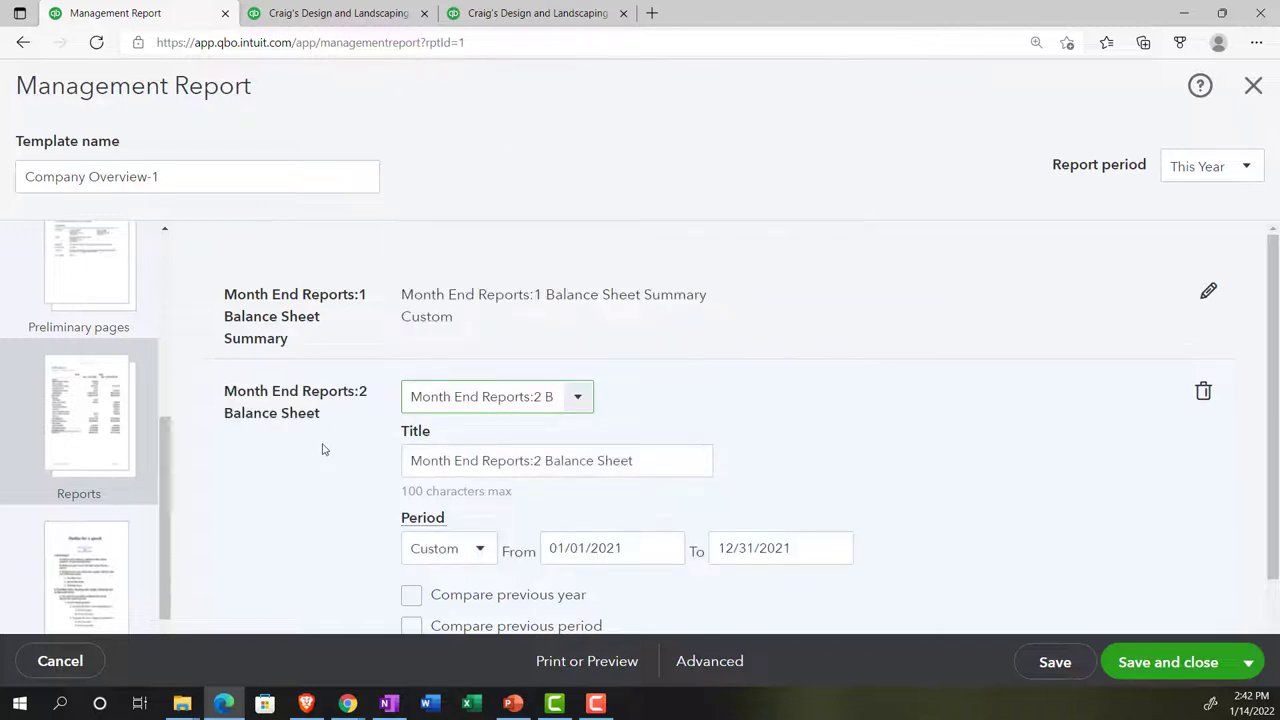
# - Add the customized "Month End Reports:3 Comparative Balance Sheet" as the third report
pyautogui.scroll(-1, 322, 449)
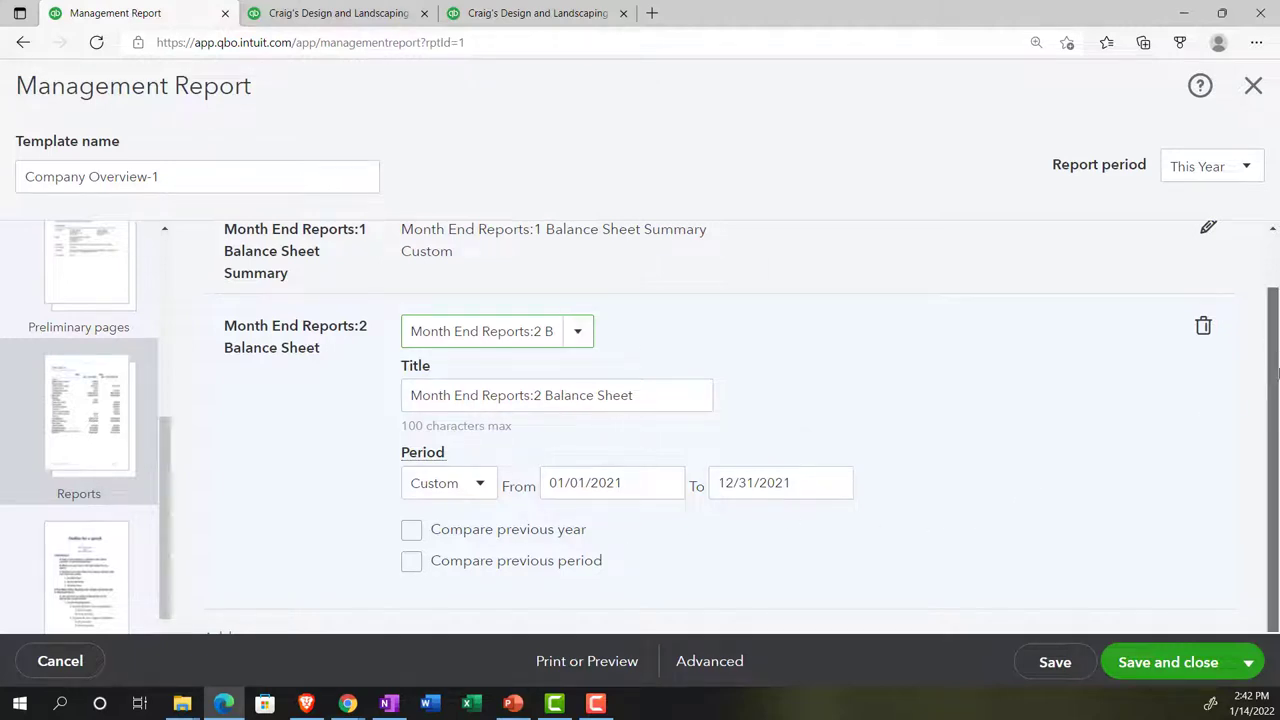
pyautogui.hotkey('ctrl', '-')
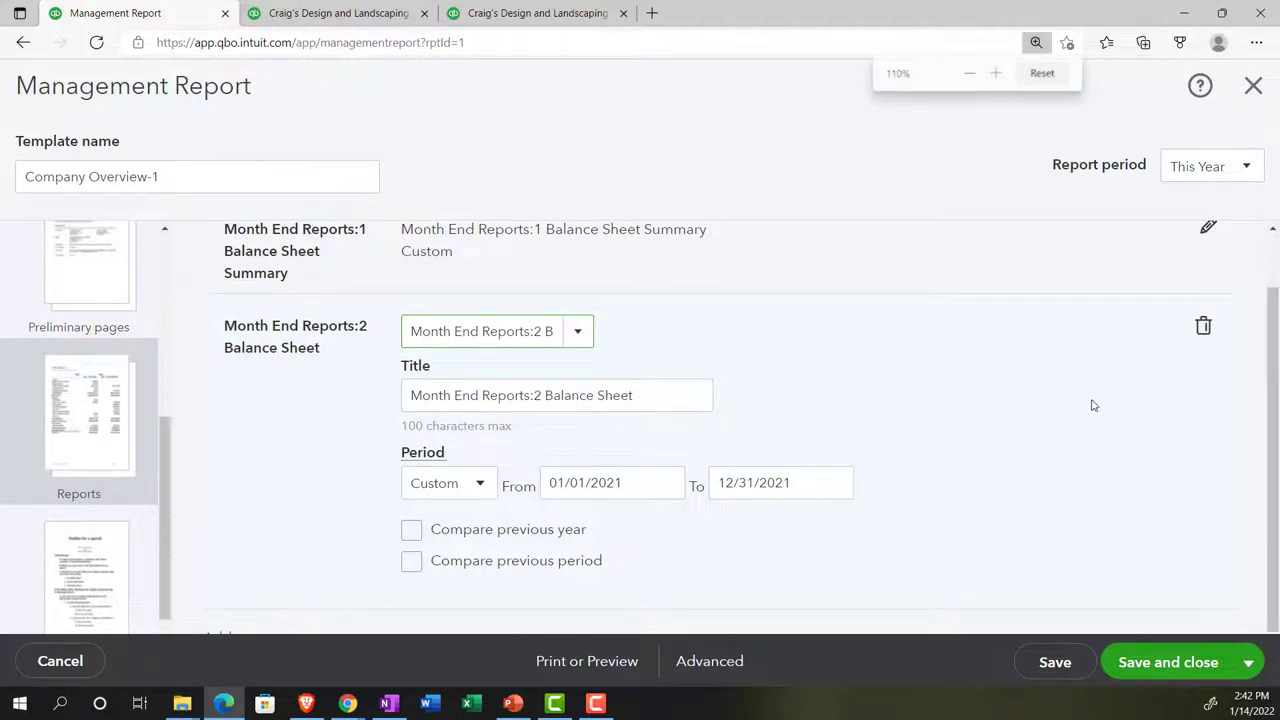
pyautogui.click(243, 568)
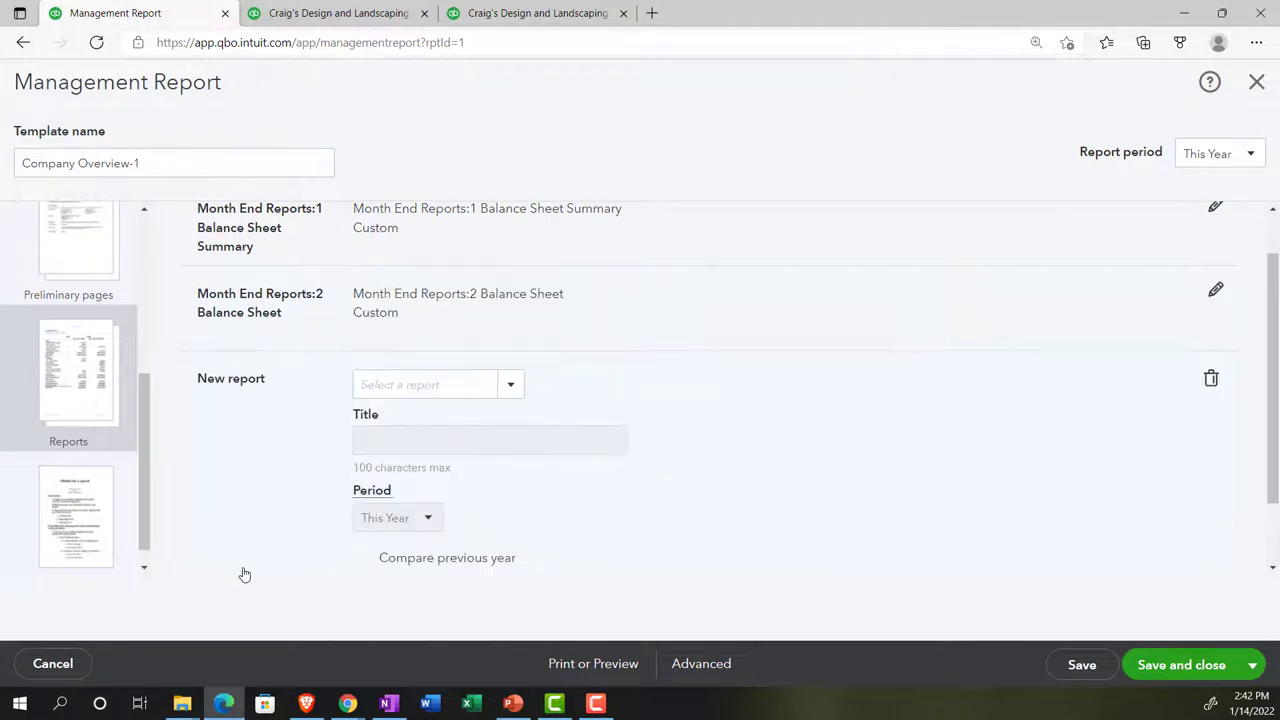
pyautogui.click(509, 389)
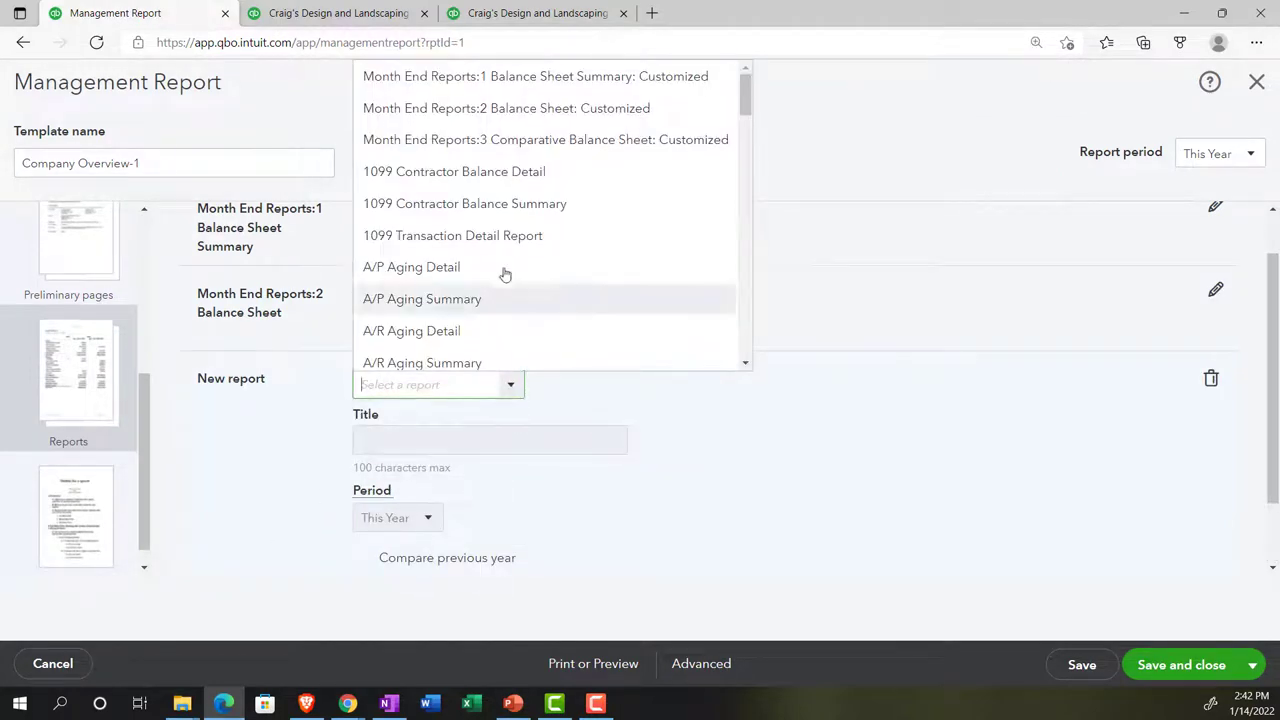
pyautogui.click(454, 145)
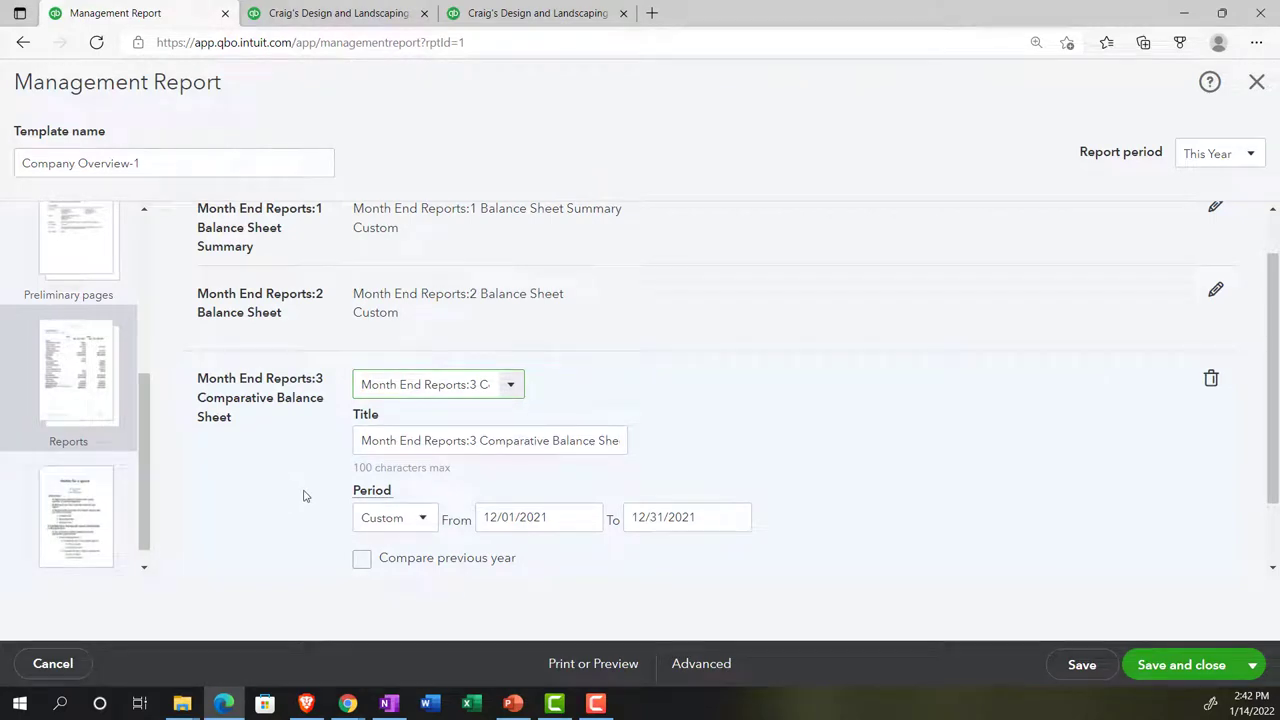
# - Keep the comparative balance sheet's custom period at 12/01/2021 to 12/31/2021 and save the management report
pyautogui.click(562, 518)
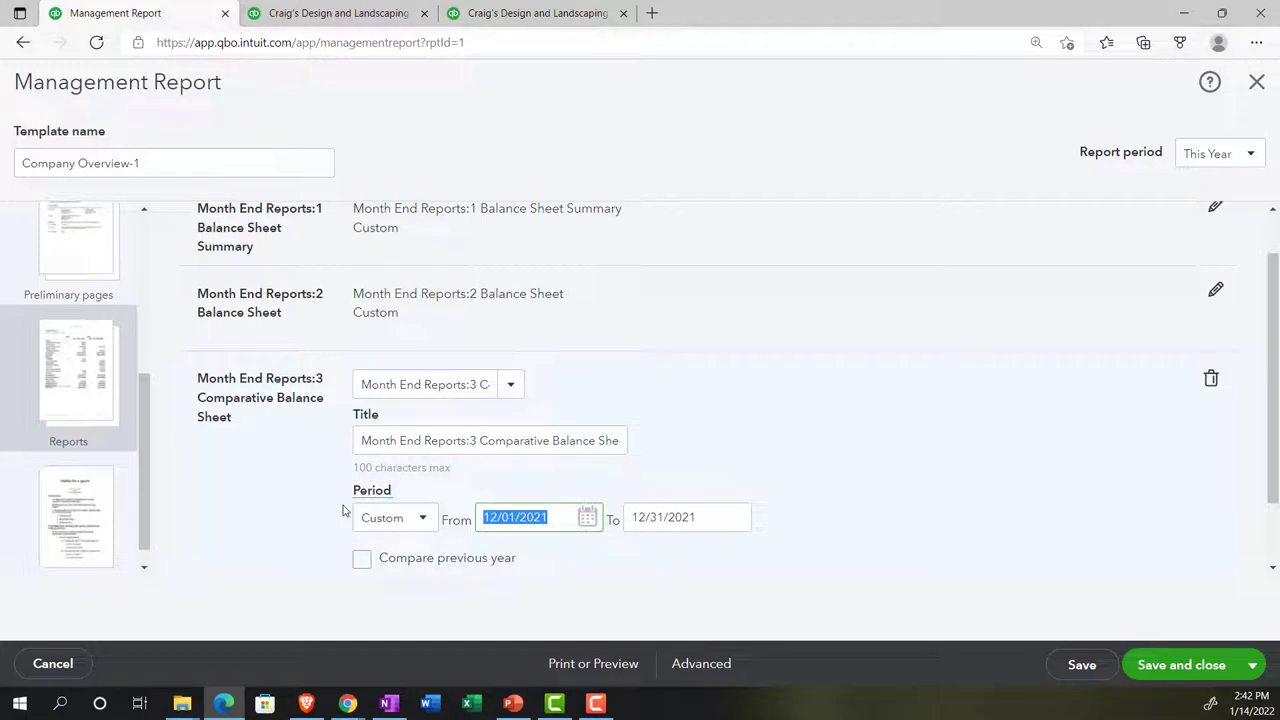
pyautogui.write('1')
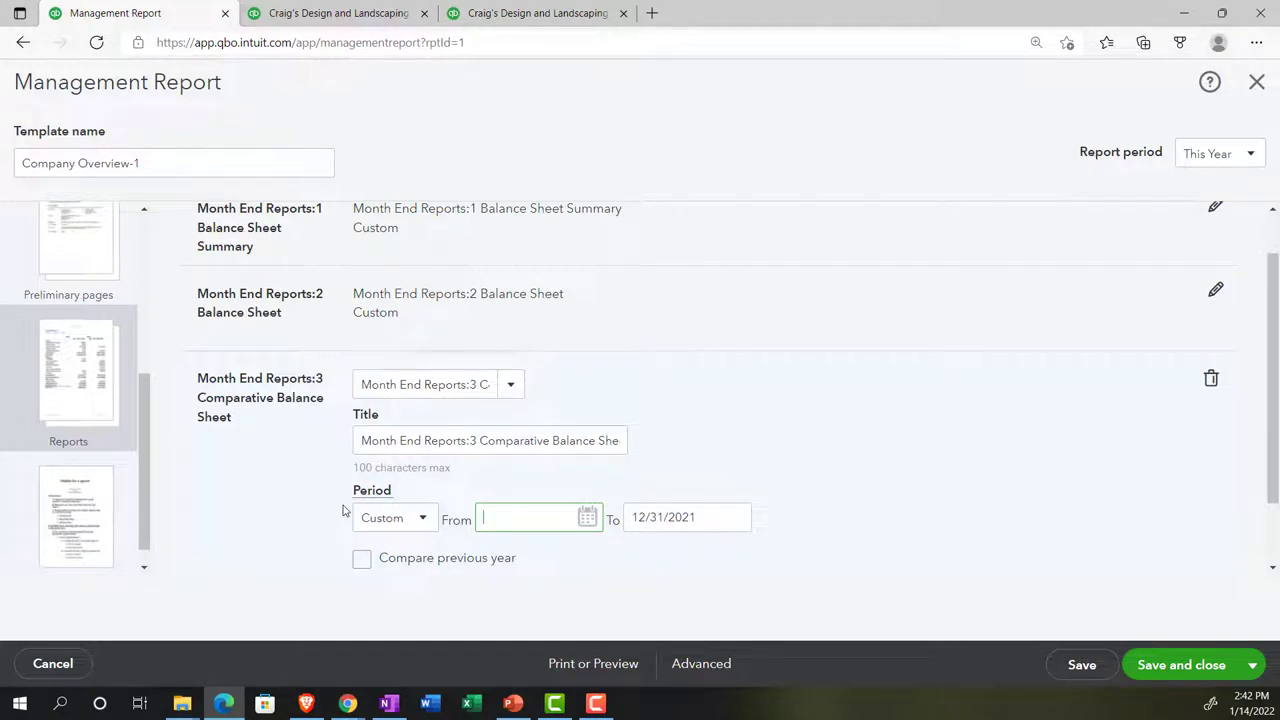
pyautogui.press('Tab')
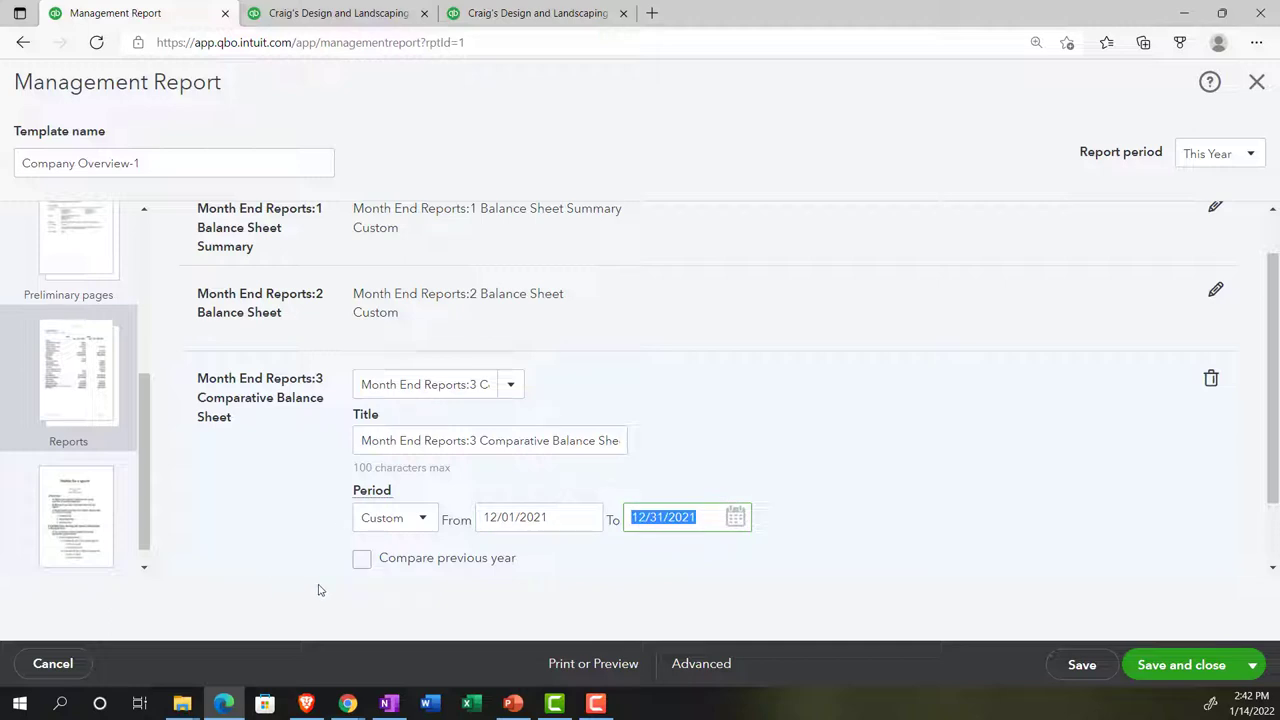
pyautogui.click(1066, 664)
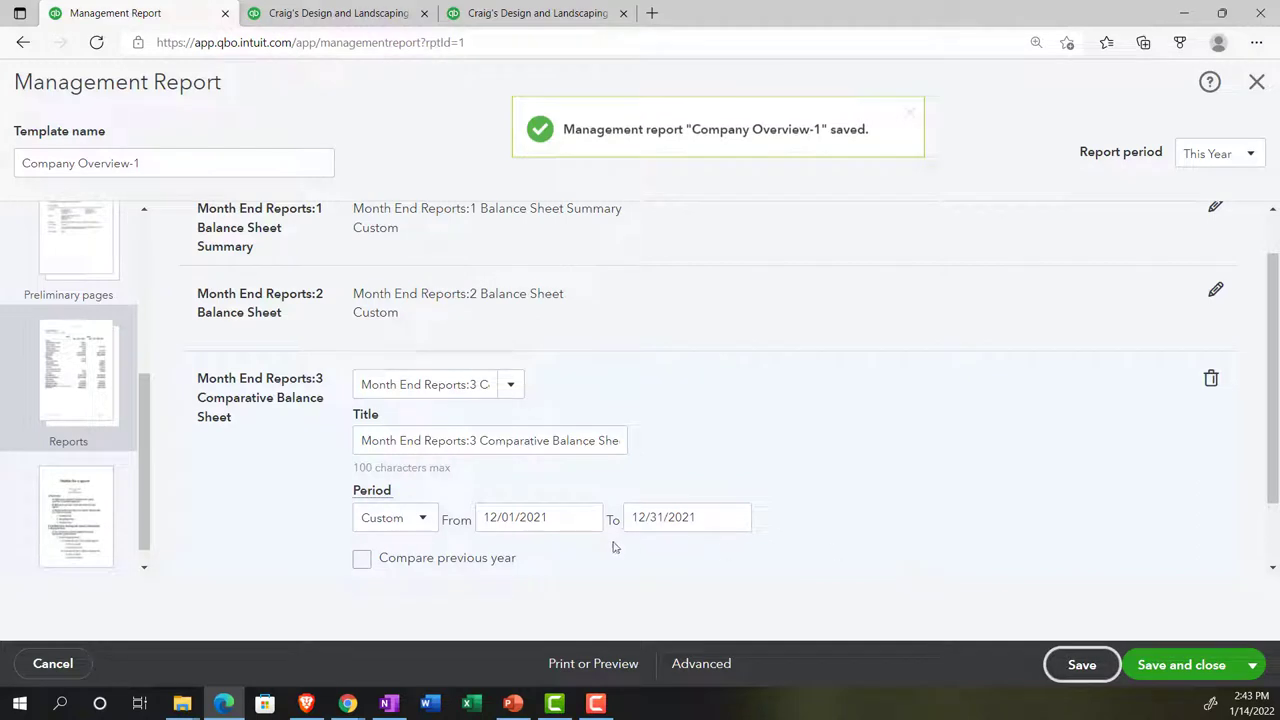
# - Title the end notes page "Summary", enter "Things look good" as its content, and save and close the management report
pyautogui.click(96, 501)
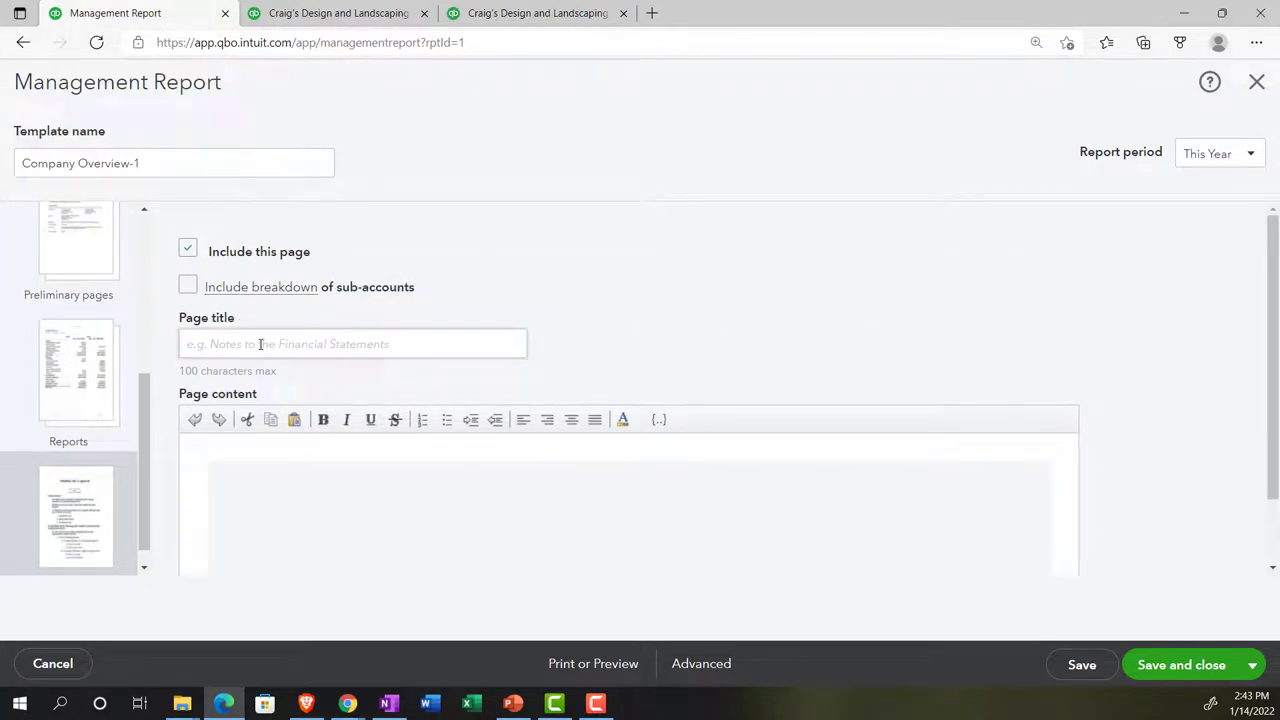
pyautogui.click(259, 344)
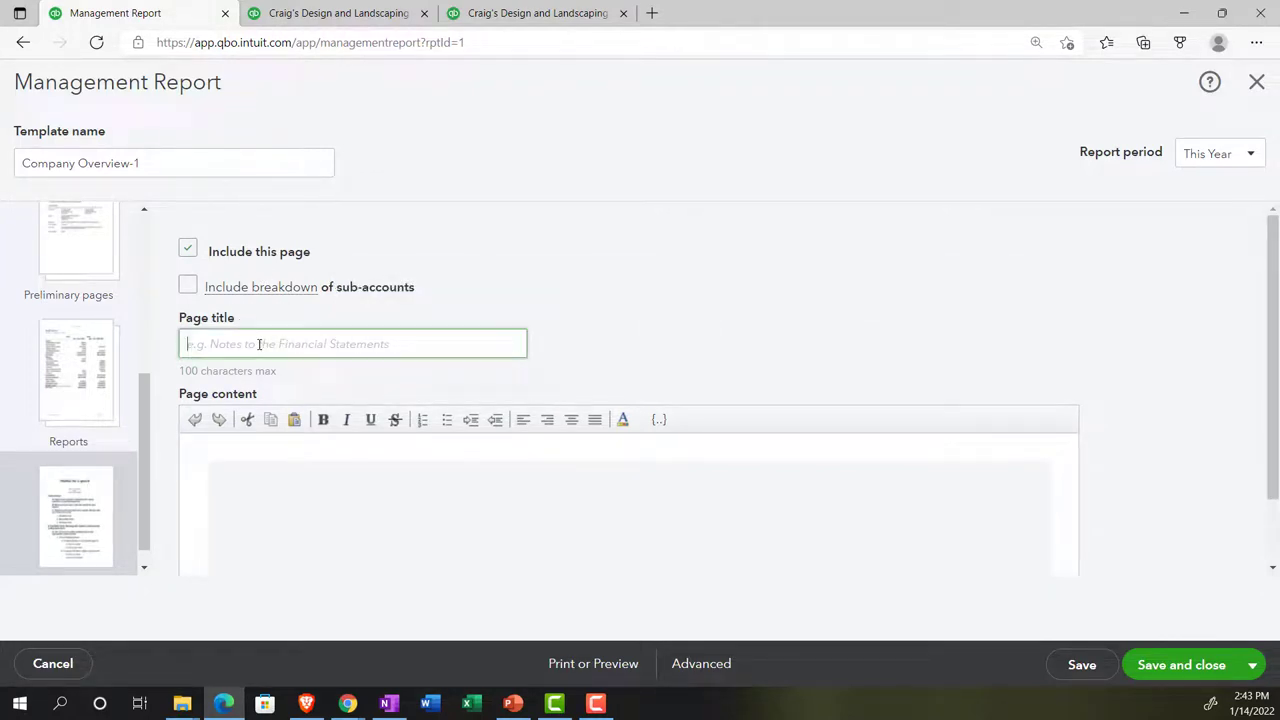
pyautogui.write('Summary')
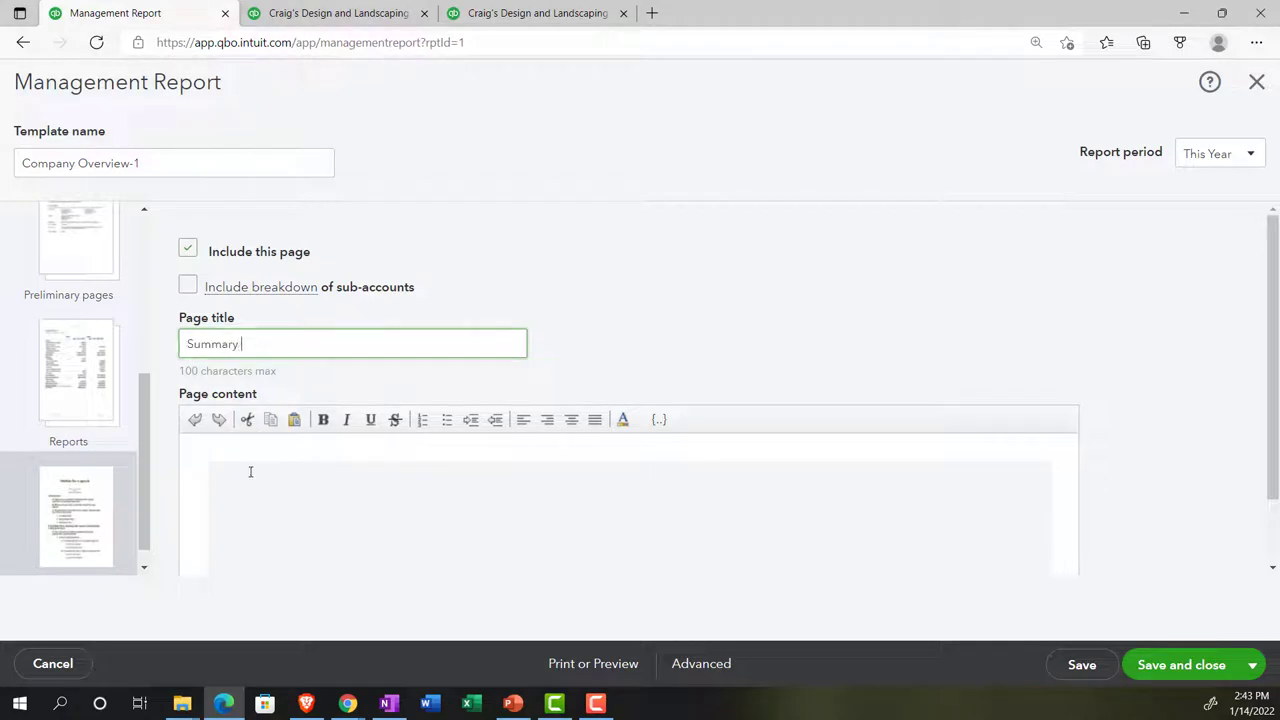
pyautogui.click(250, 478)
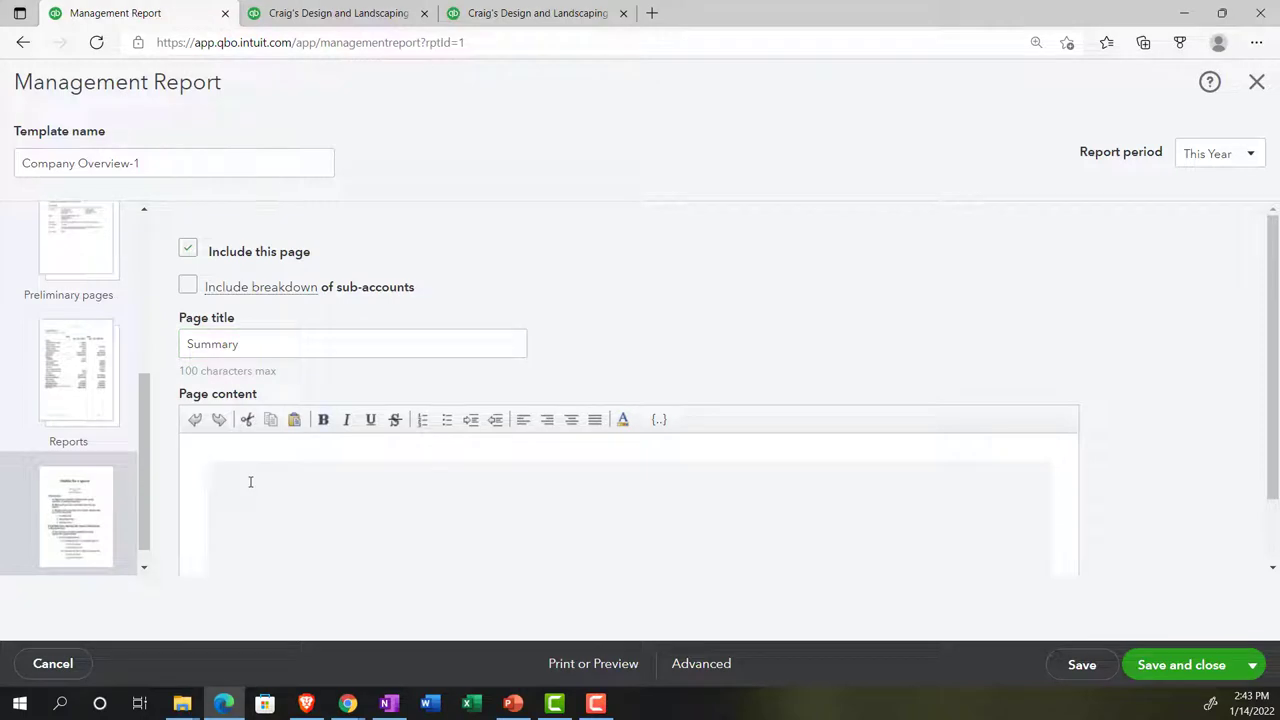
pyautogui.write('Things look good')
pyautogui.scroll(-1, 250, 482)
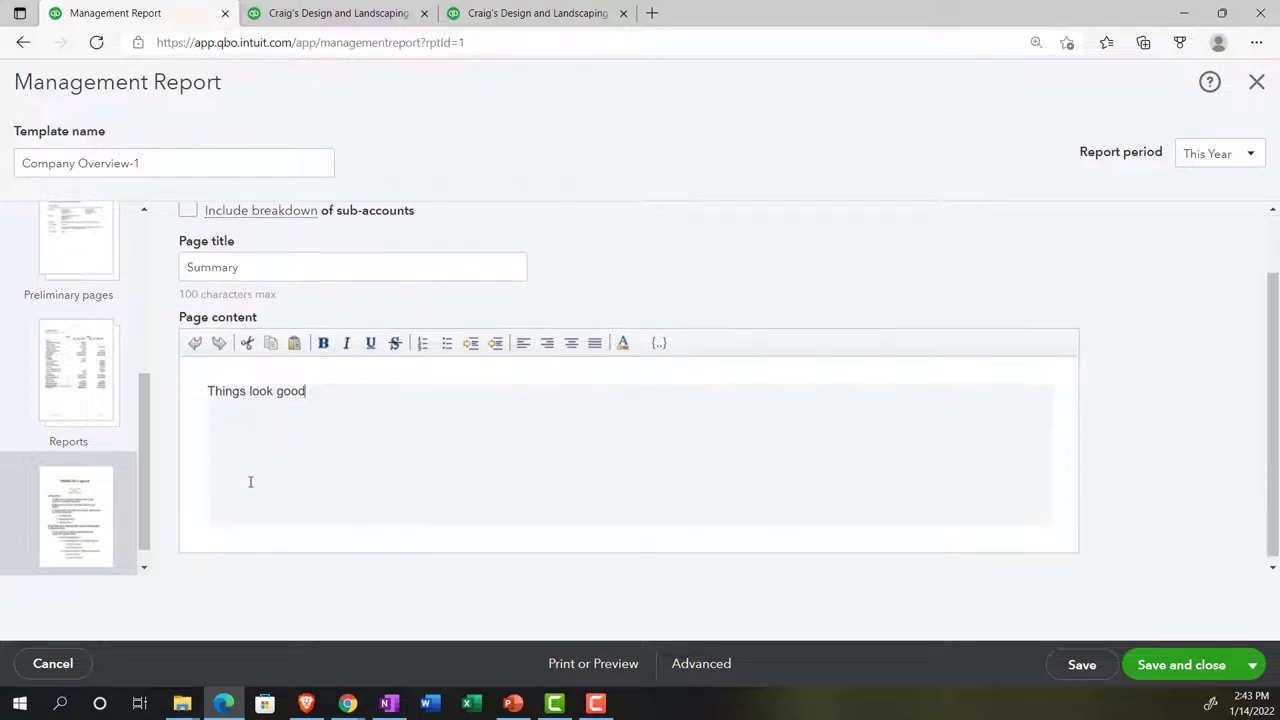
pyautogui.click(1166, 666)
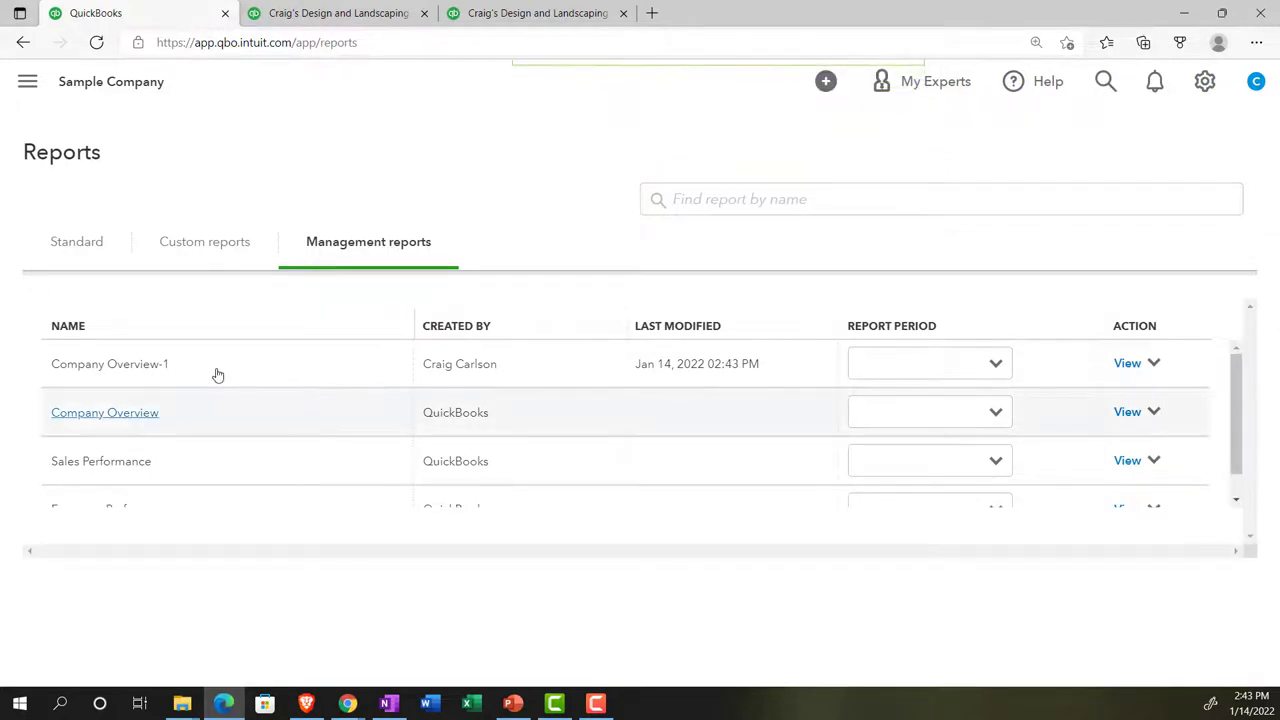
# - Reopen the Company Overview-1 management report for editing and change its template name to "Month End Report 12/31/21"
pyautogui.click(1154, 364)
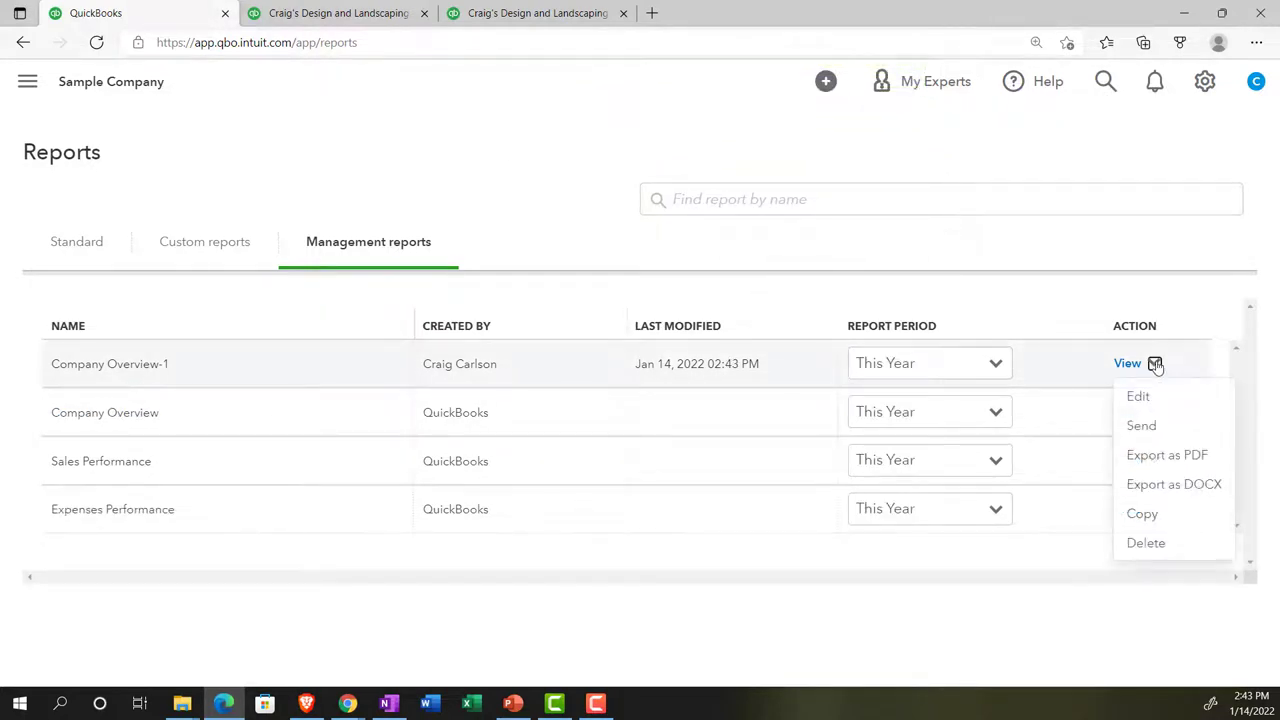
pyautogui.click(1149, 396)
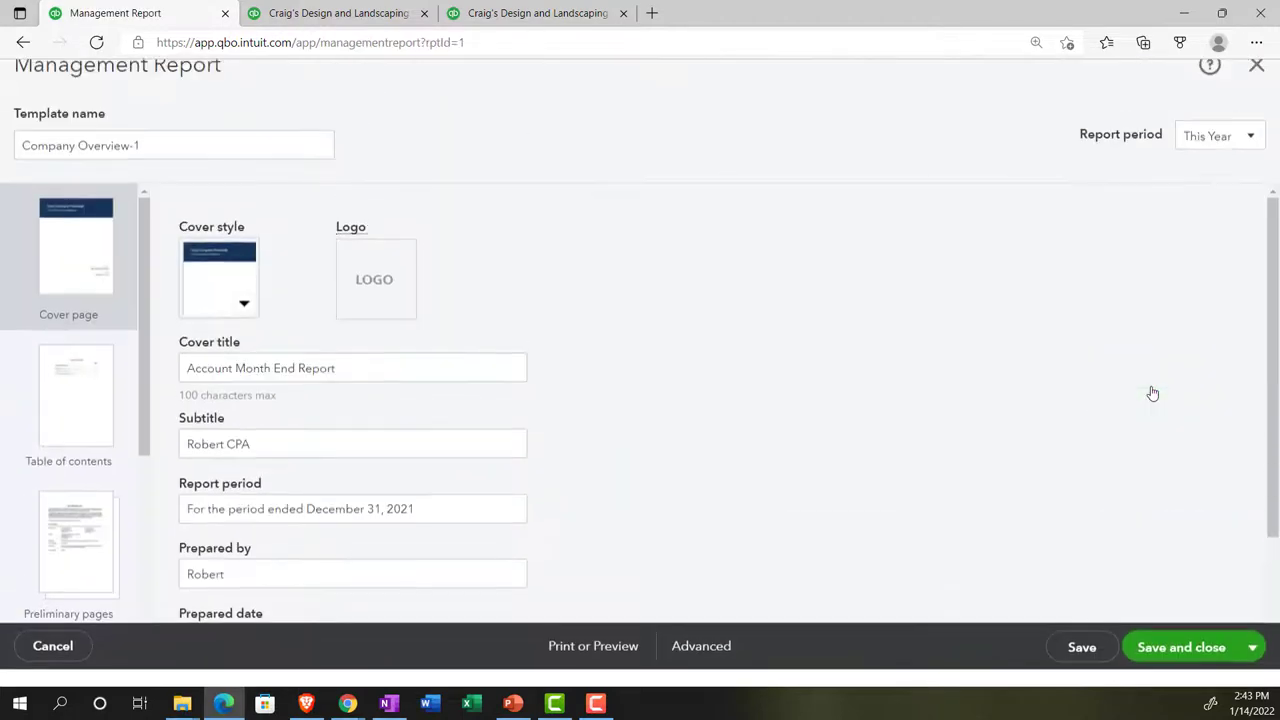
pyautogui.click(316, 103)
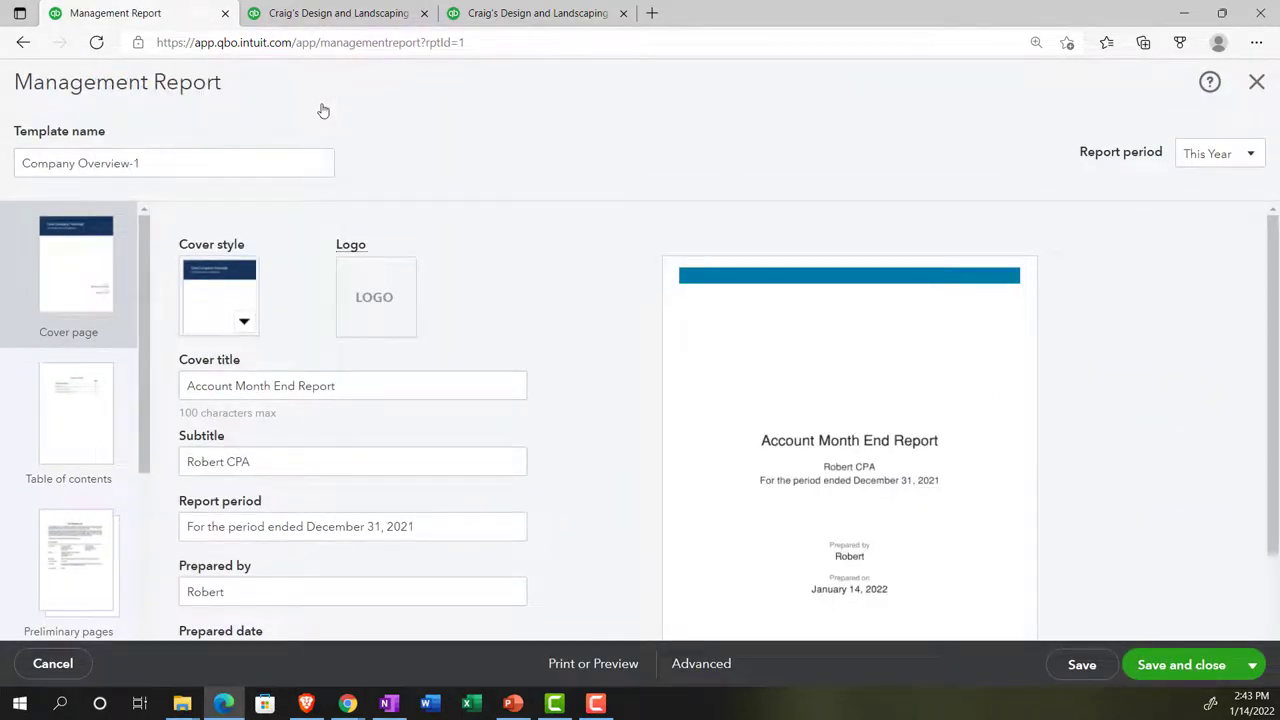
pyautogui.moveTo(213, 165); pyautogui.dragTo(3, 133)
pyautogui.write('Month End Report 12/31/21')
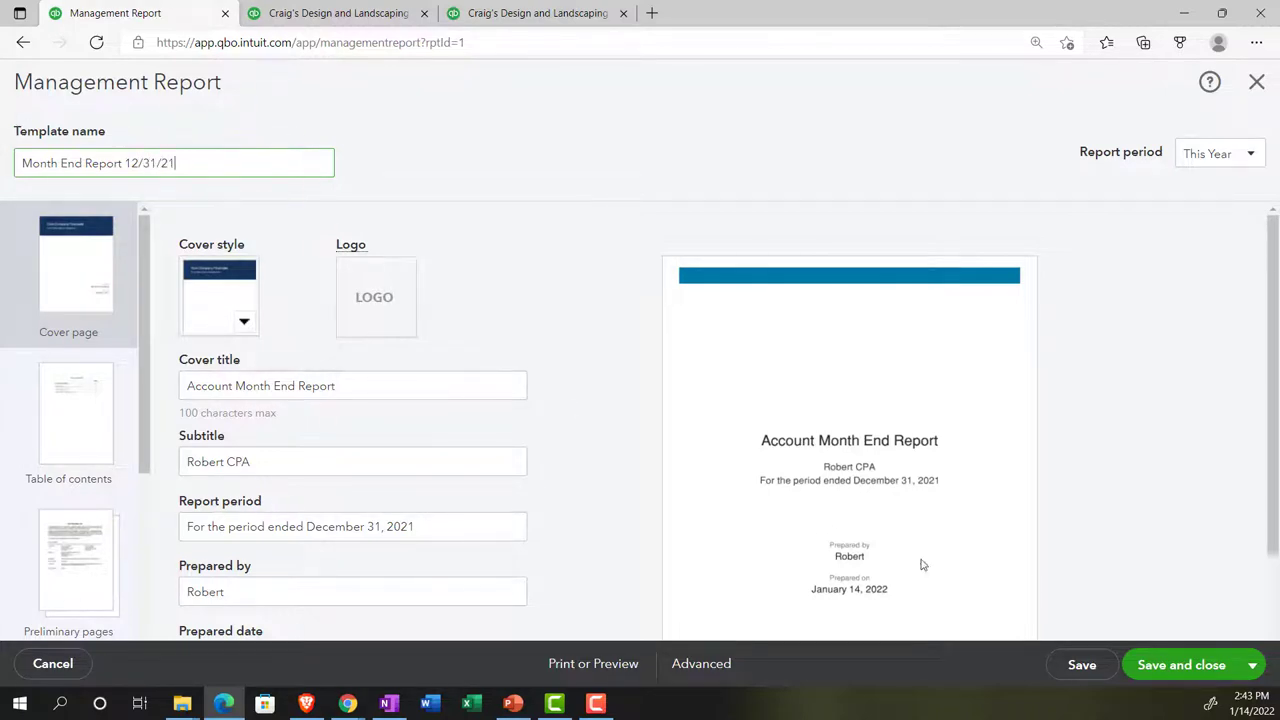
# - Save and close the renamed management report, and open the print preview of Month End Report 12/31/21
pyautogui.click(1160, 664)
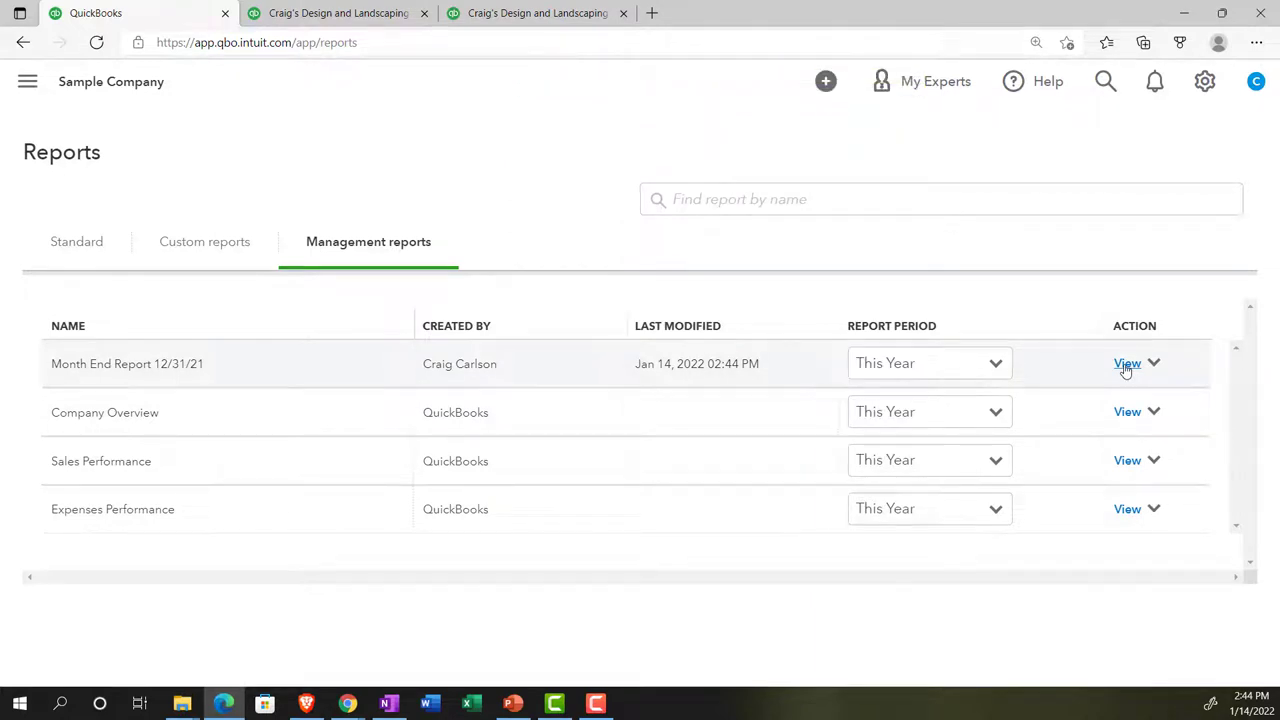
pyautogui.click(1127, 365)
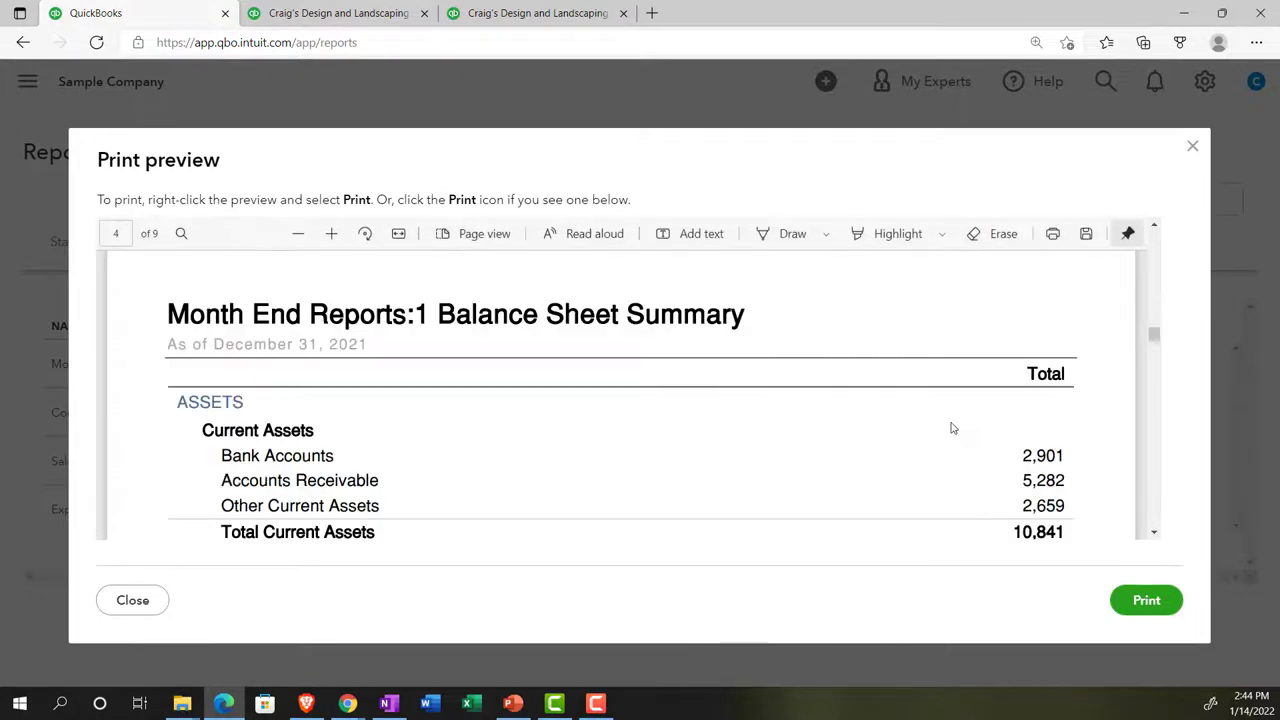
pyautogui.scroll(-15, 951, 426)
pyautogui.scroll(5, 709, 436)
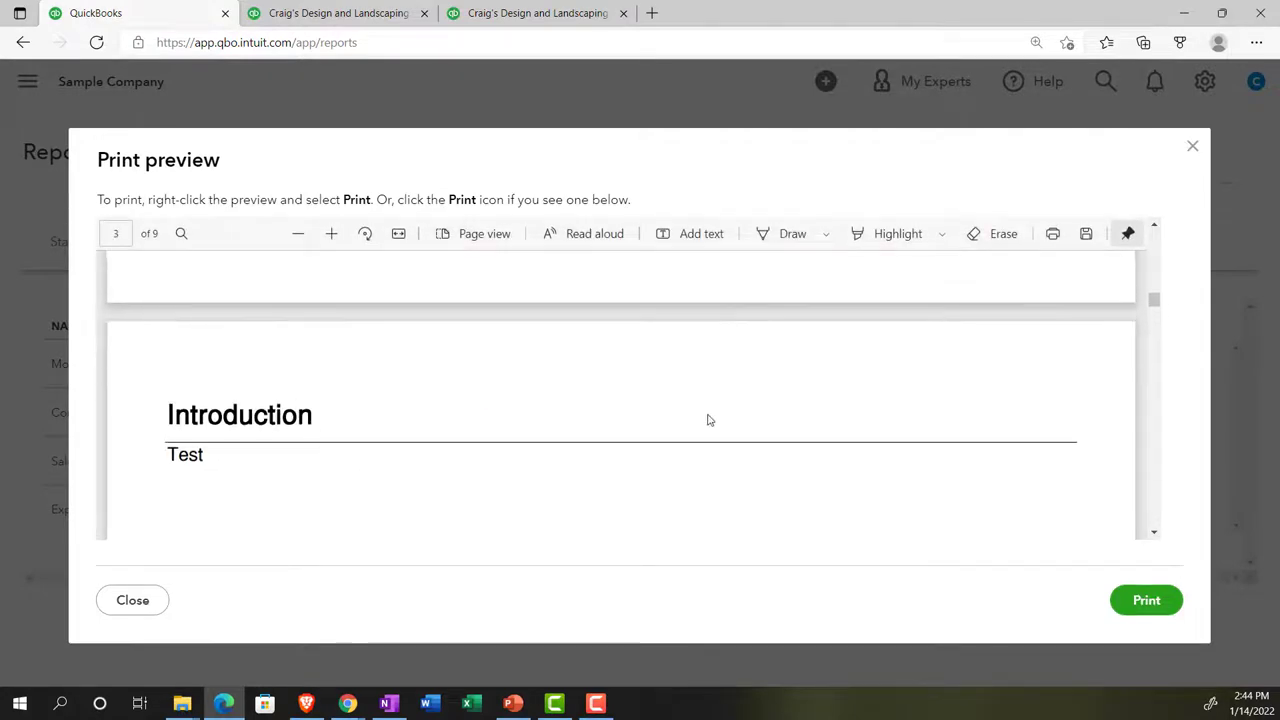
pyautogui.scroll(10, 707, 420)
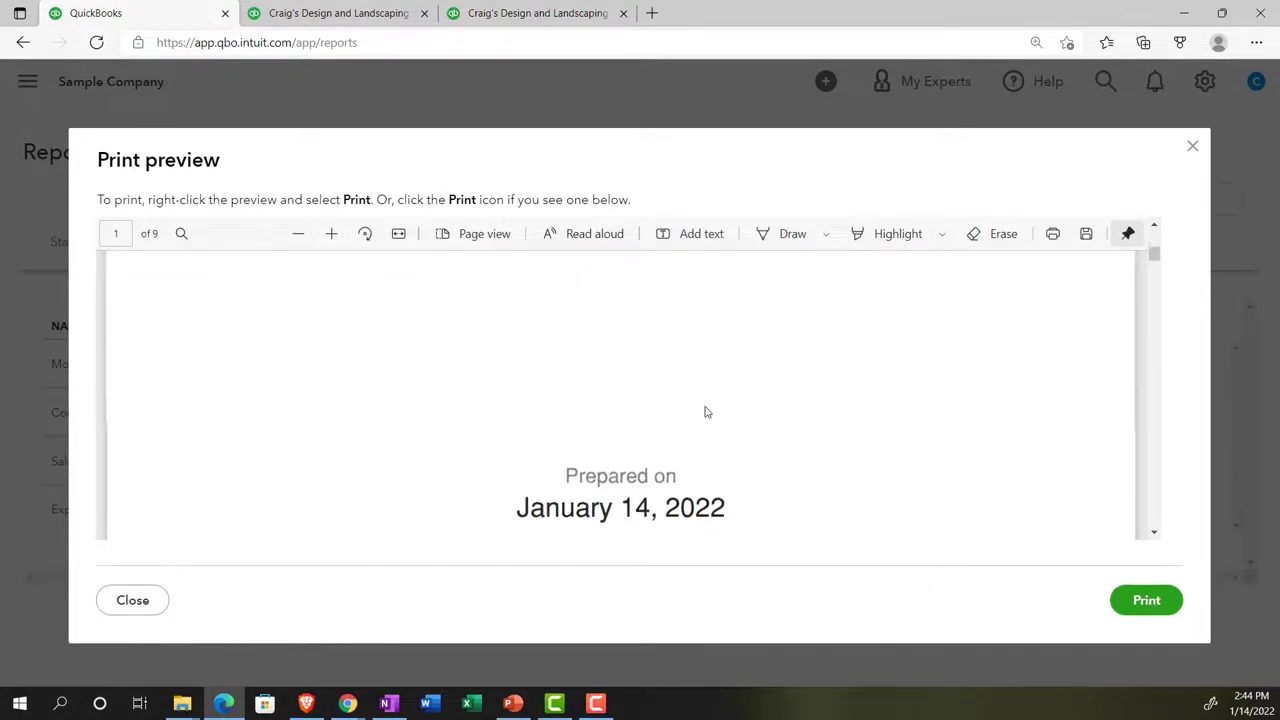
# - Review the previewed report's opening pages, from the cover page through the table of contents to the Introduction page
pyautogui.scroll(-1, 706, 412)
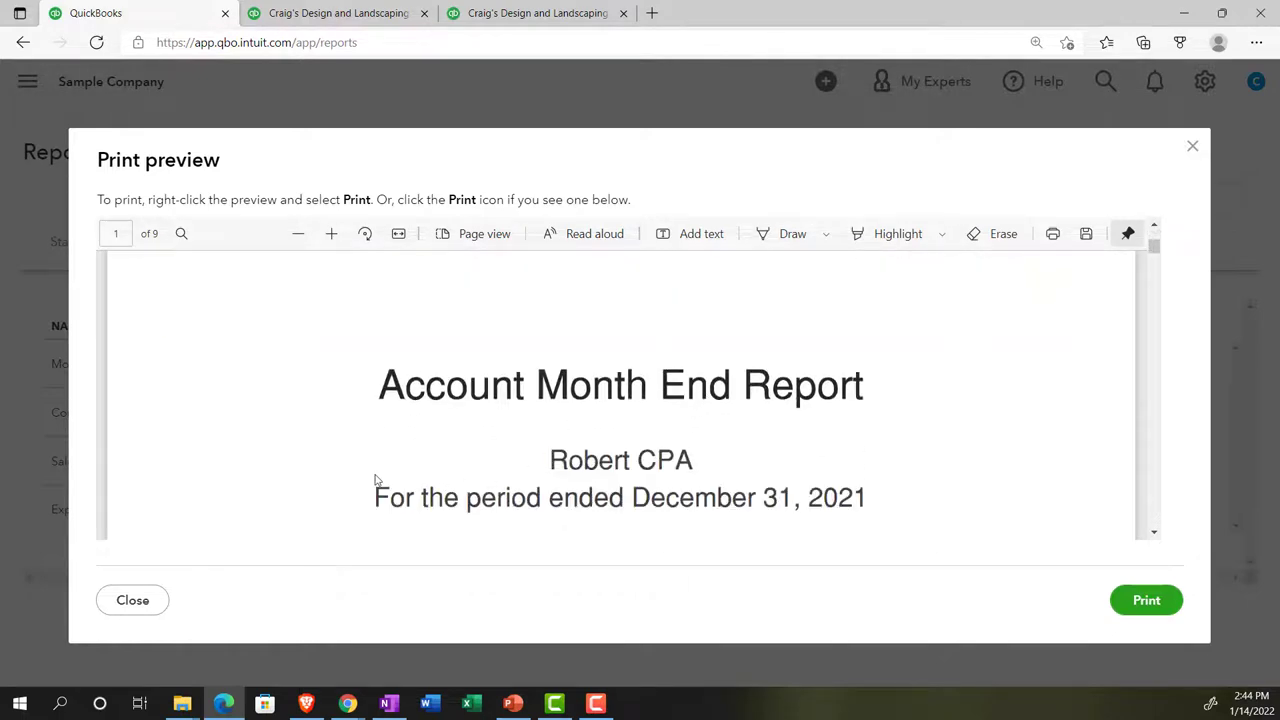
pyautogui.scroll(-1, 374, 480)
pyautogui.scroll(-1, 342, 480)
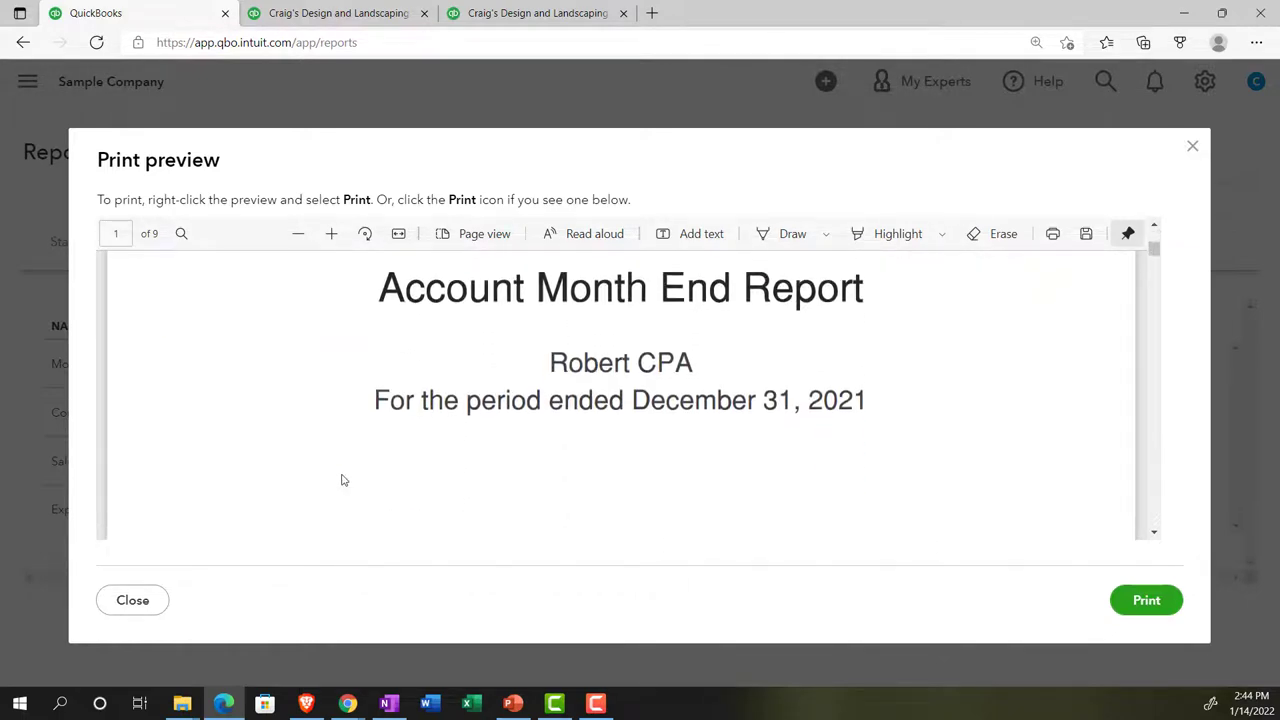
pyautogui.scroll(-3, 342, 480)
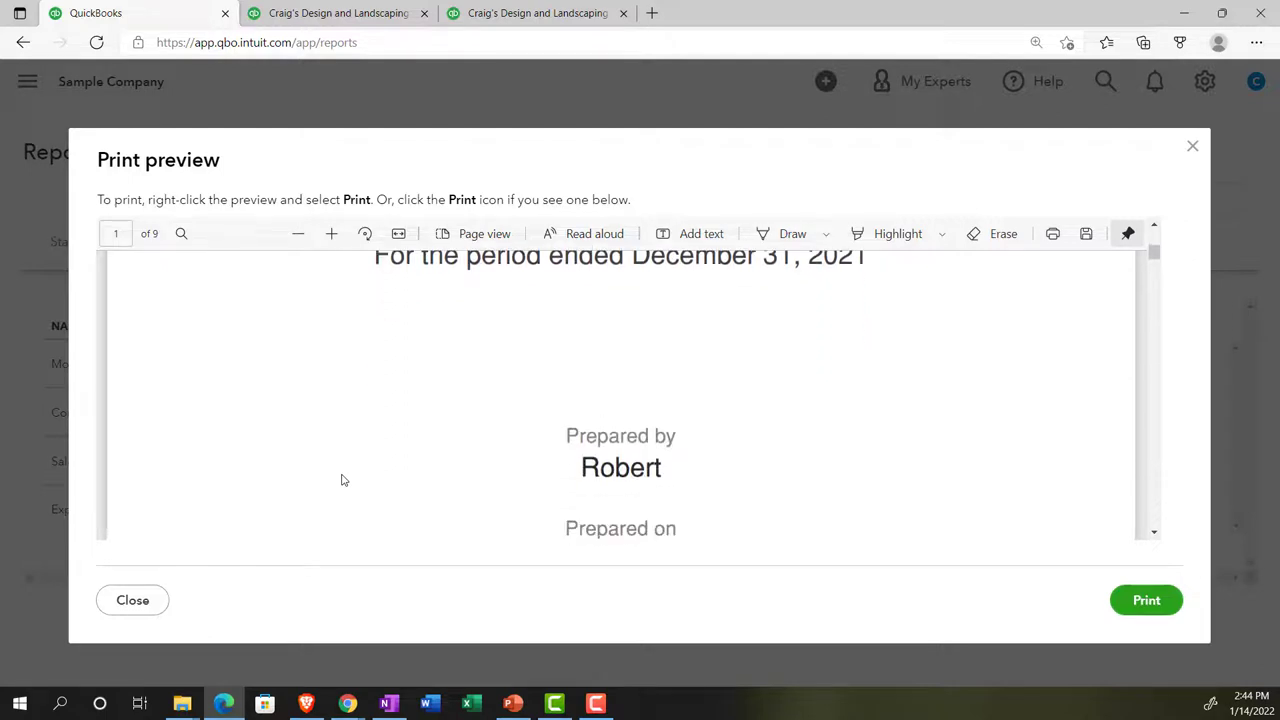
pyautogui.scroll(-4, 342, 480)
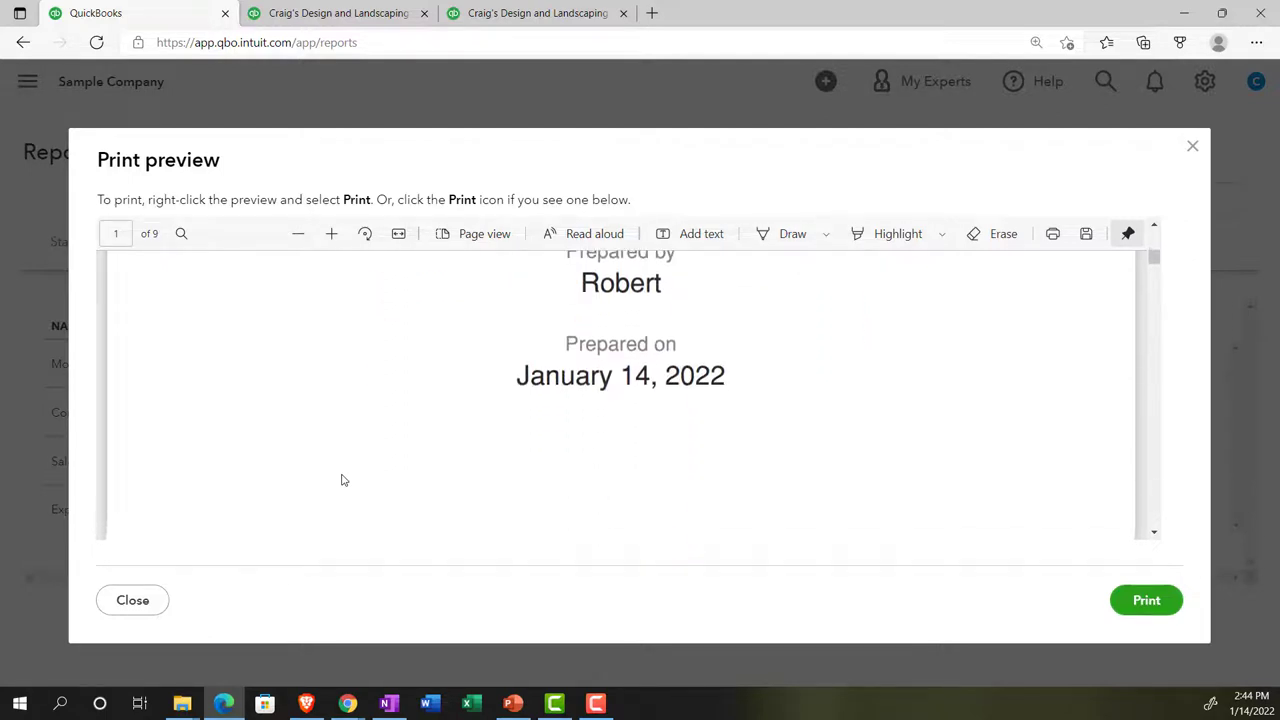
pyautogui.scroll(-15, 342, 480)
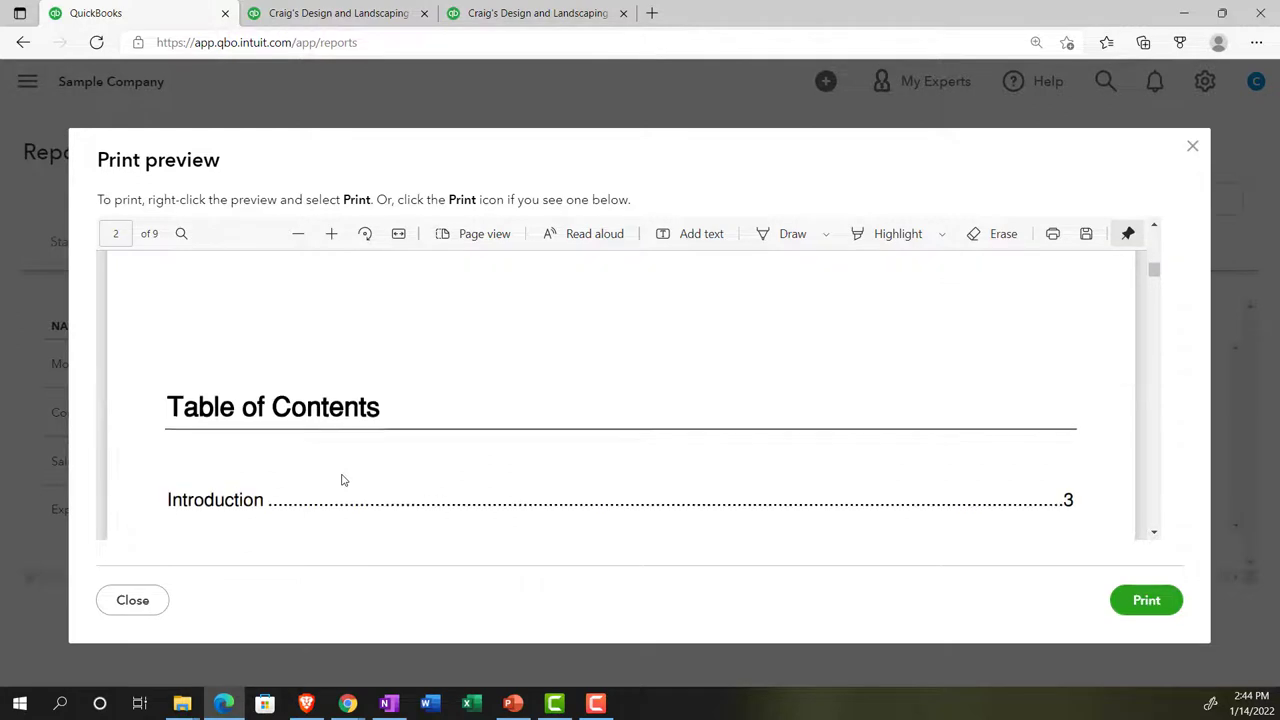
pyautogui.scroll(-6, 600, 422)
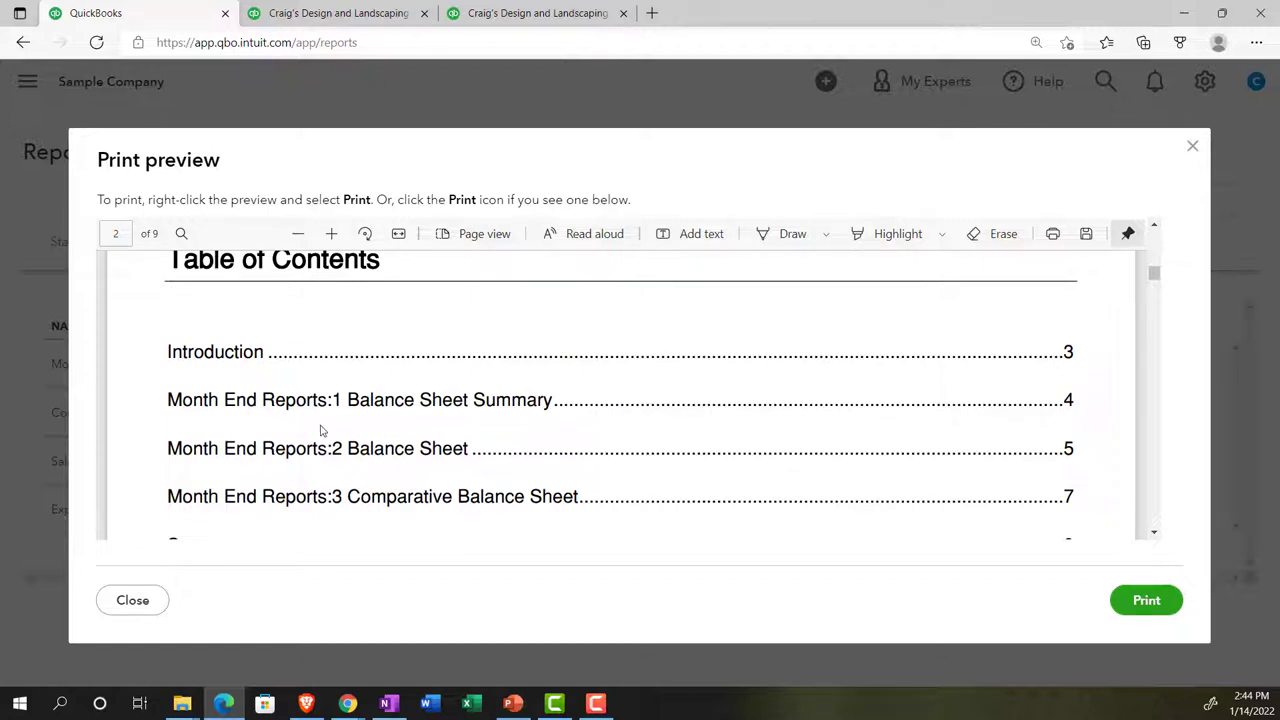
pyautogui.scroll(-3, 354, 424)
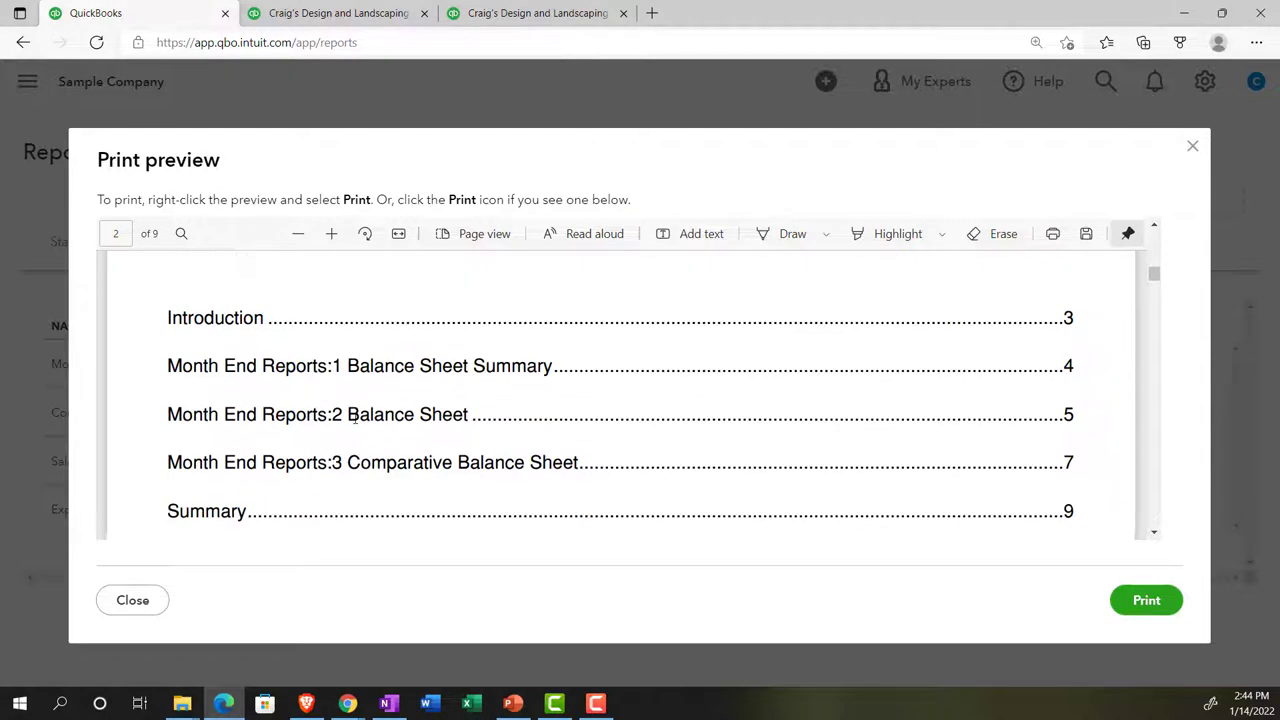
pyautogui.scroll(-3, 343, 428)
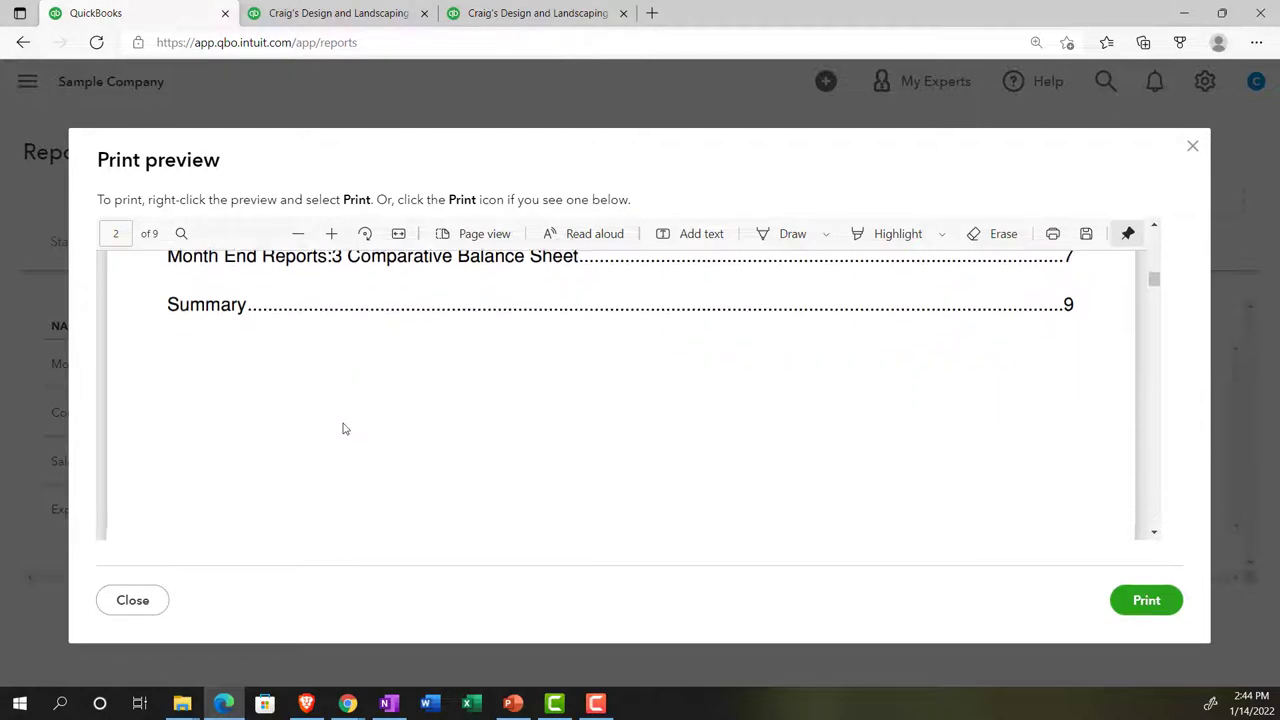
pyautogui.scroll(-2, 343, 428)
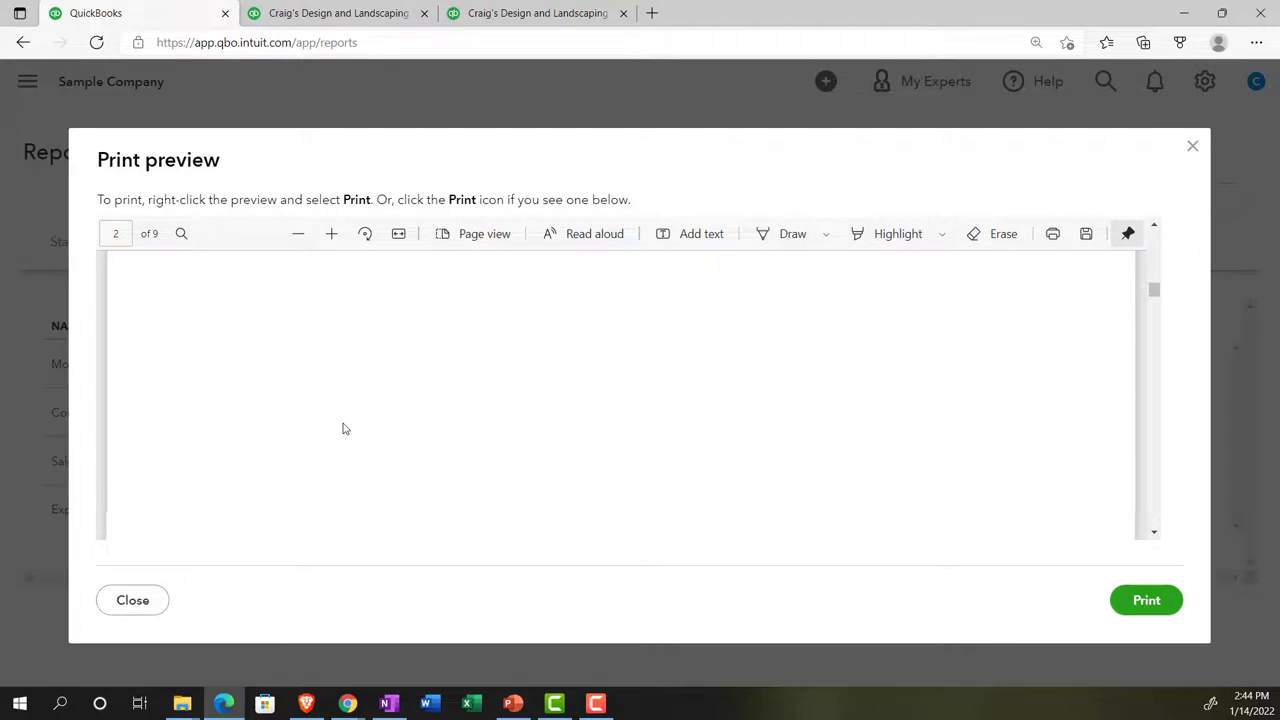
pyautogui.scroll(-5, 343, 428)
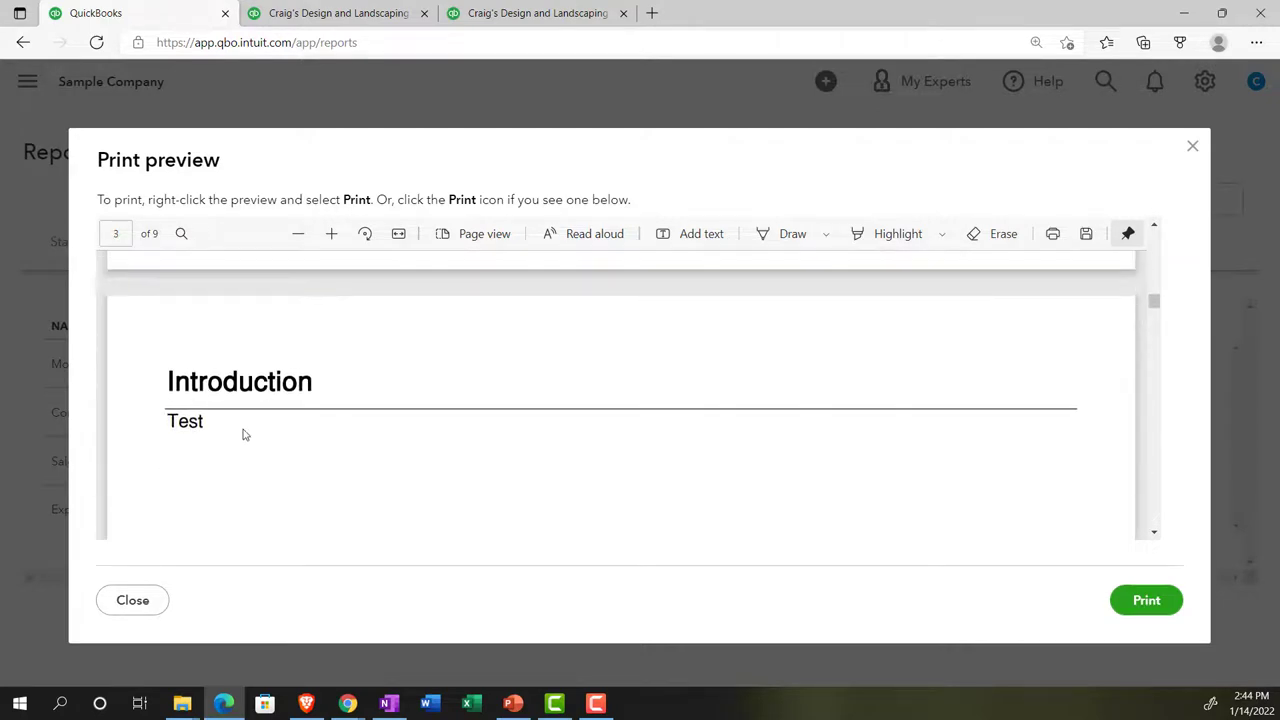
pyautogui.scroll(-1, 362, 469)
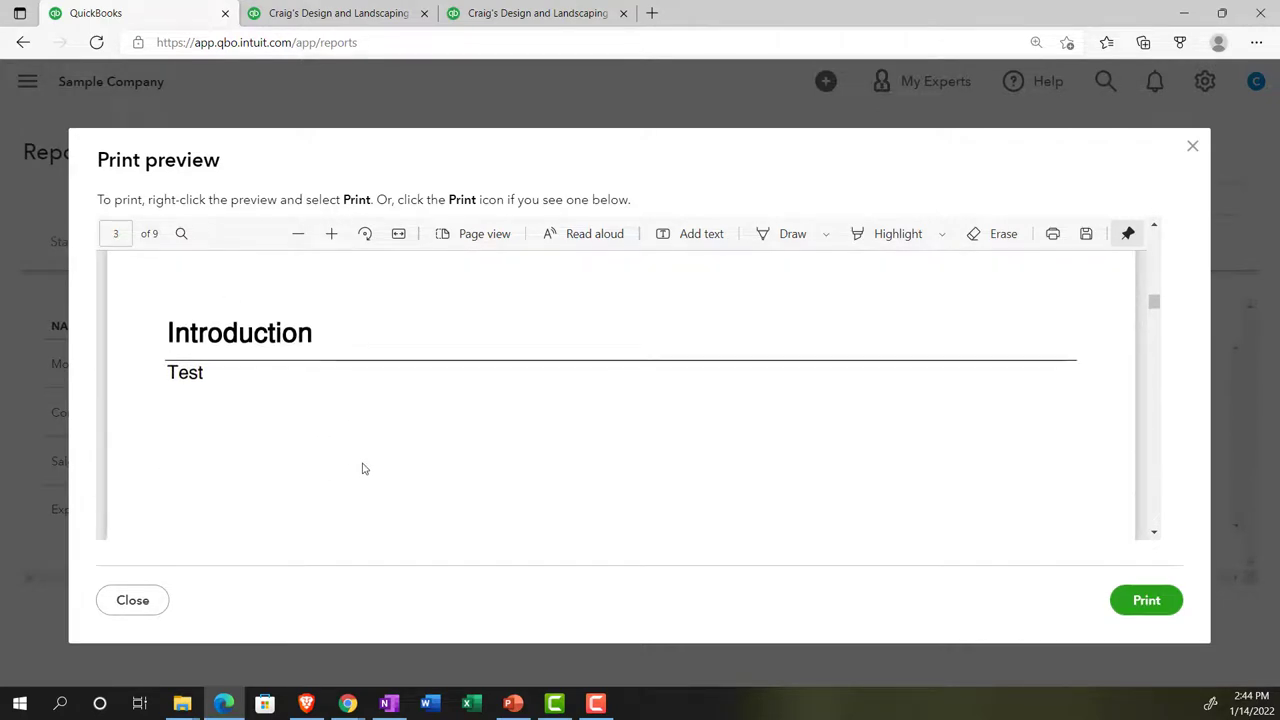
pyautogui.scroll(-3, 364, 467)
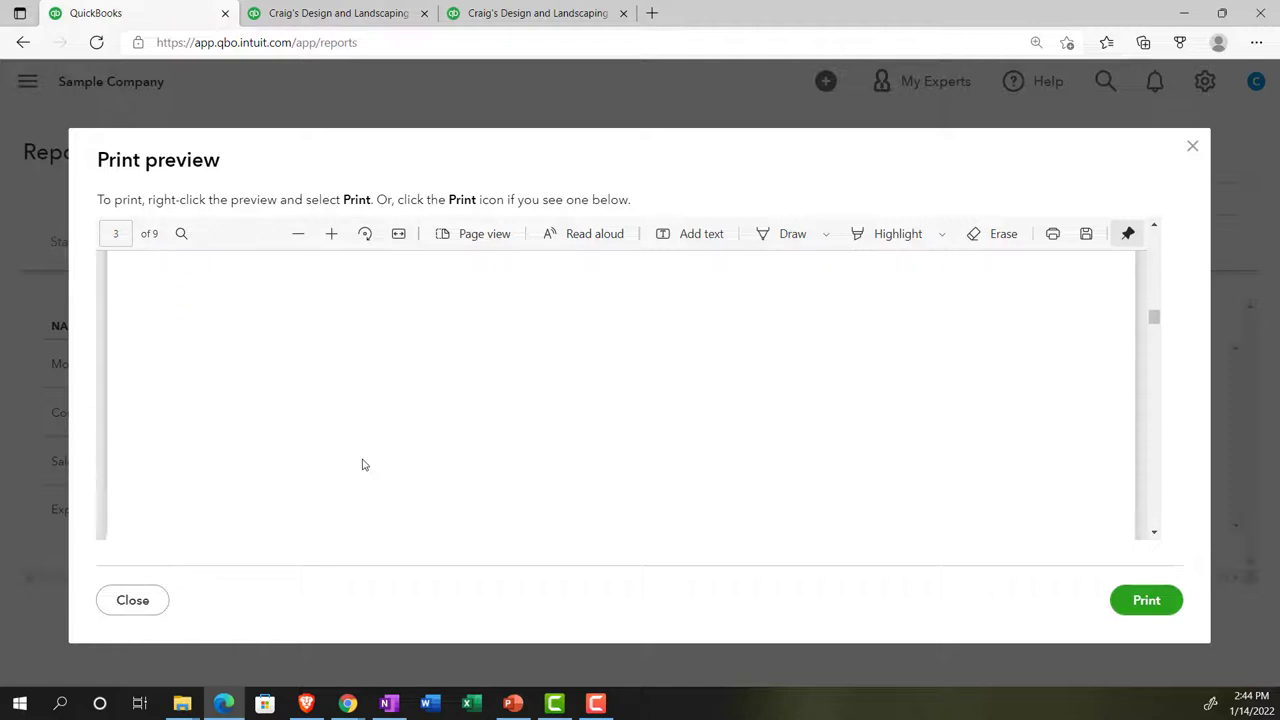
# - Examine the Balance Sheet Summary and the detailed Balance Sheet in the report preview, comparing their level of detail
pyautogui.scroll(-5, 364, 464)
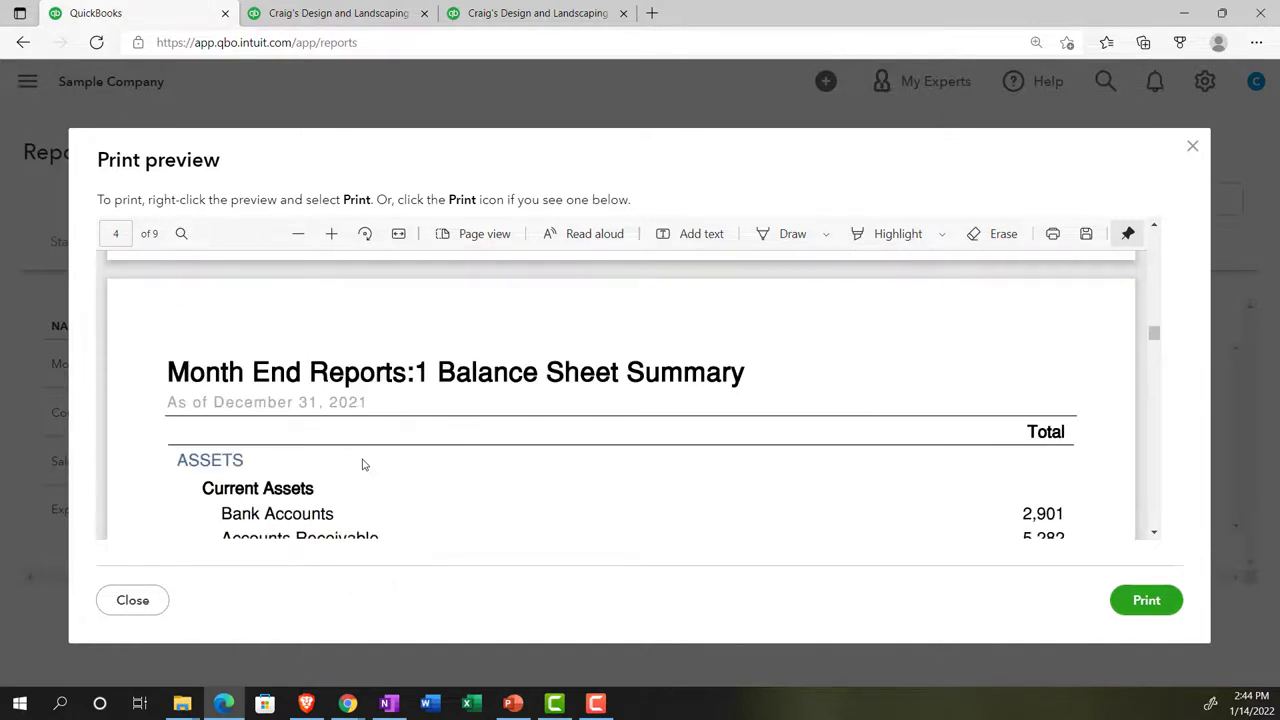
pyautogui.scroll(-2, 363, 464)
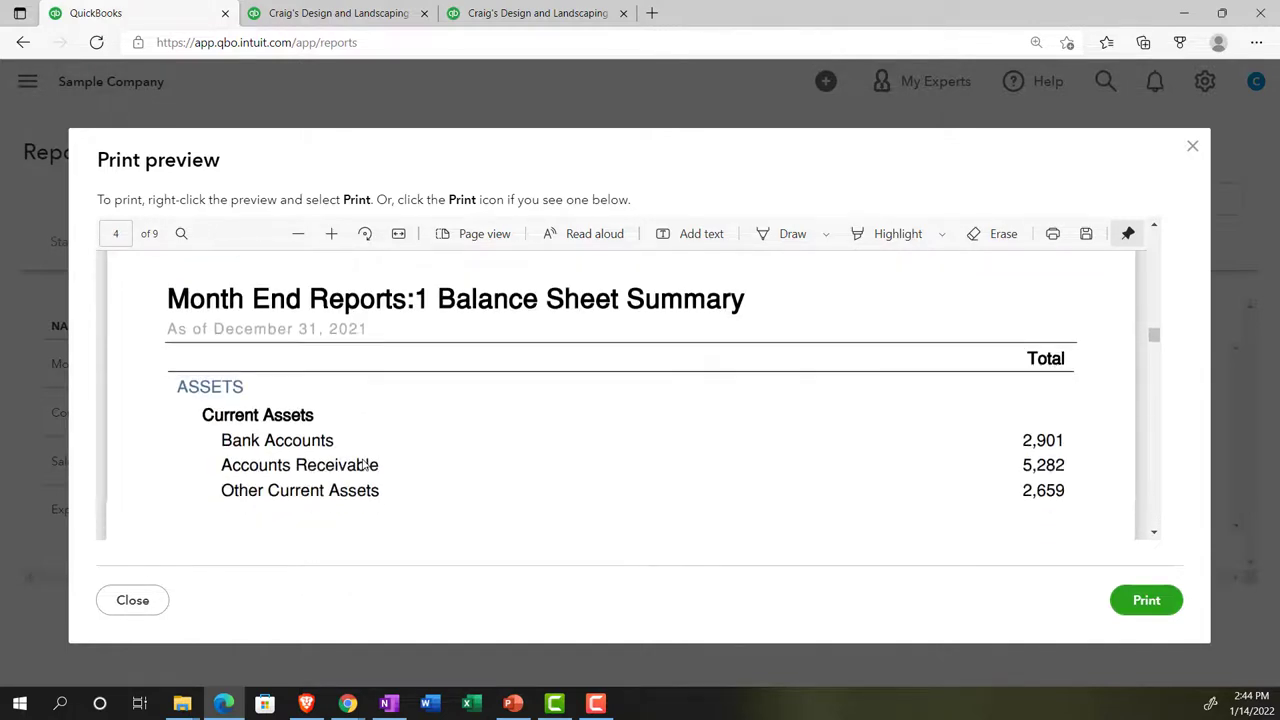
pyautogui.scroll(-8, 364, 466)
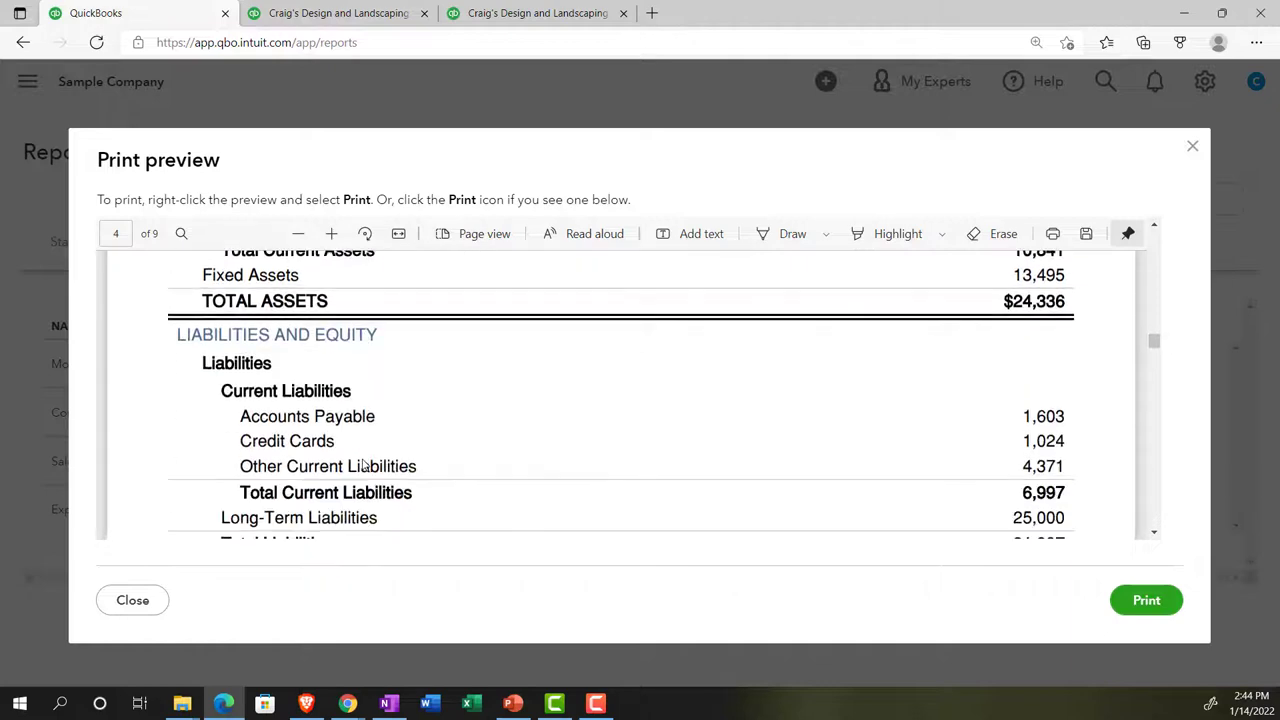
pyautogui.scroll(10, 364, 464)
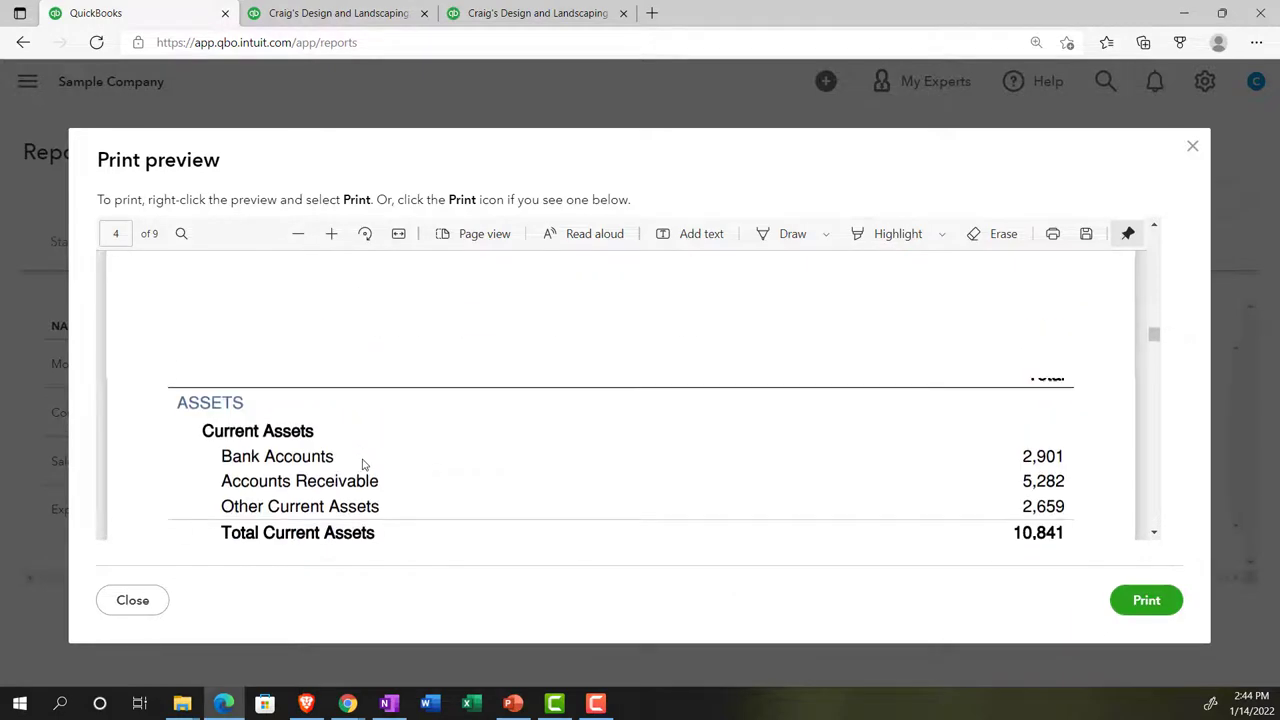
pyautogui.scroll(-10, 363, 464)
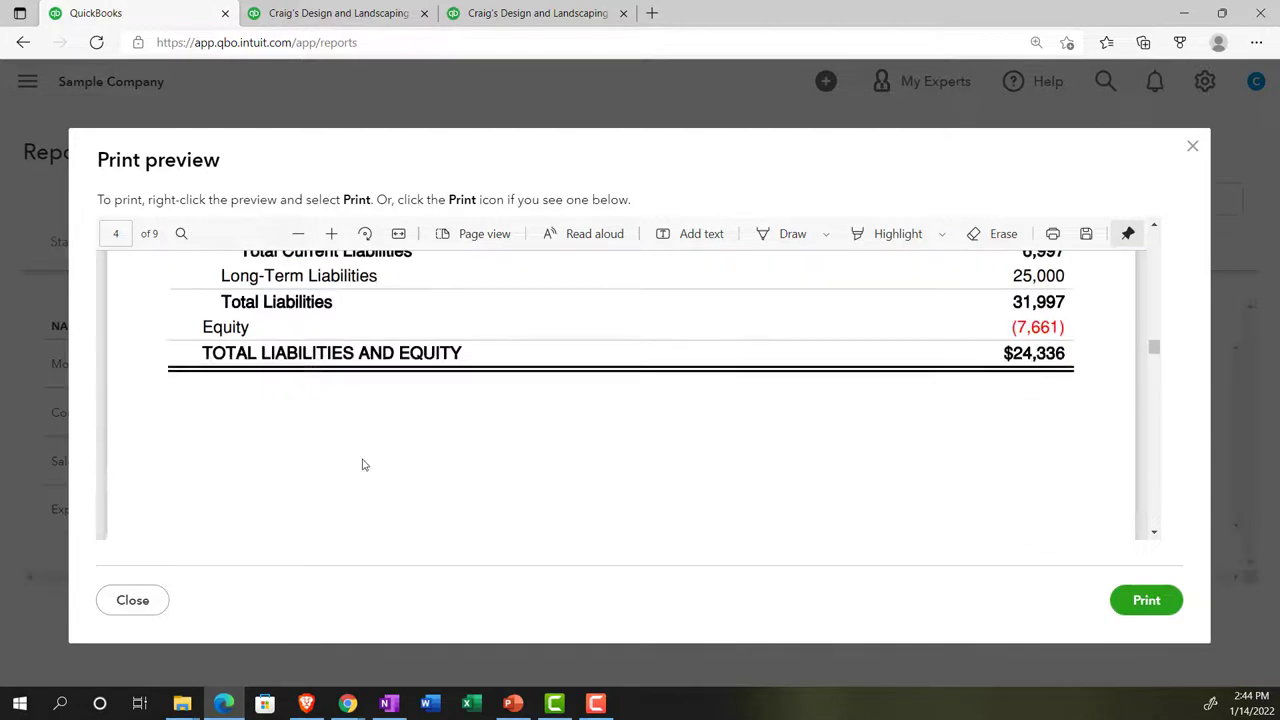
pyautogui.scroll(-5, 363, 464)
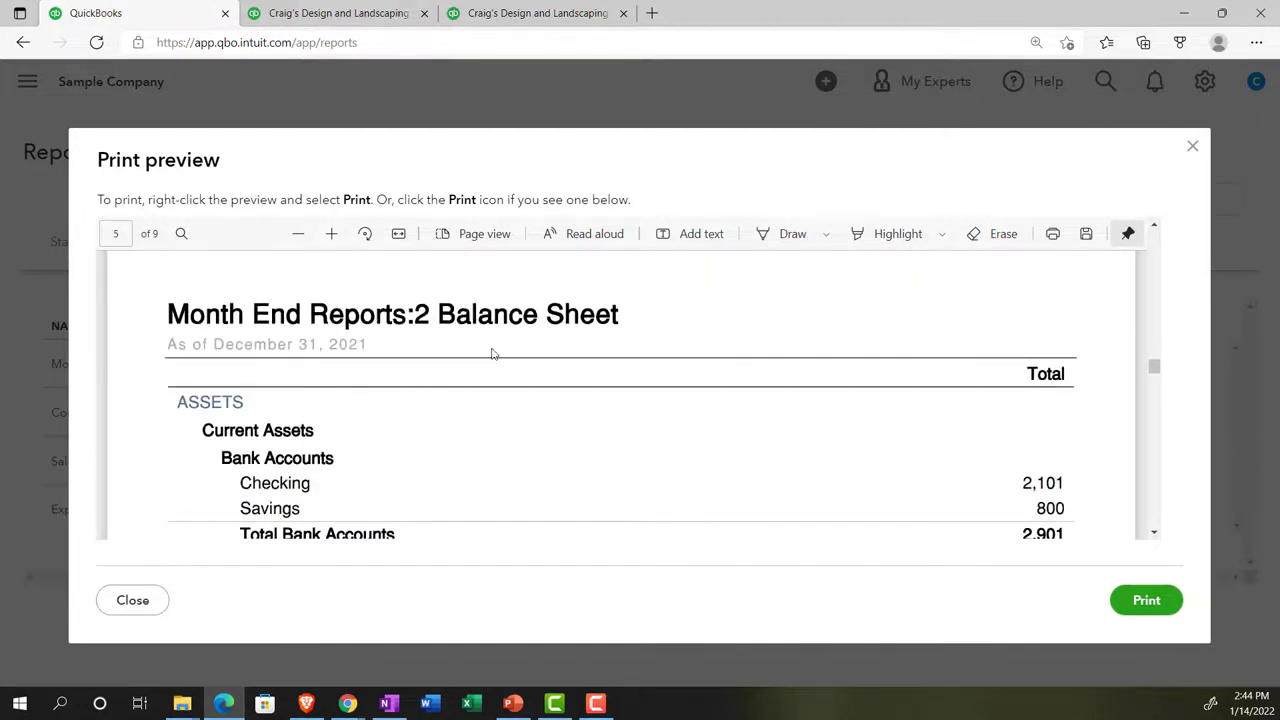
pyautogui.scroll(10, 494, 363)
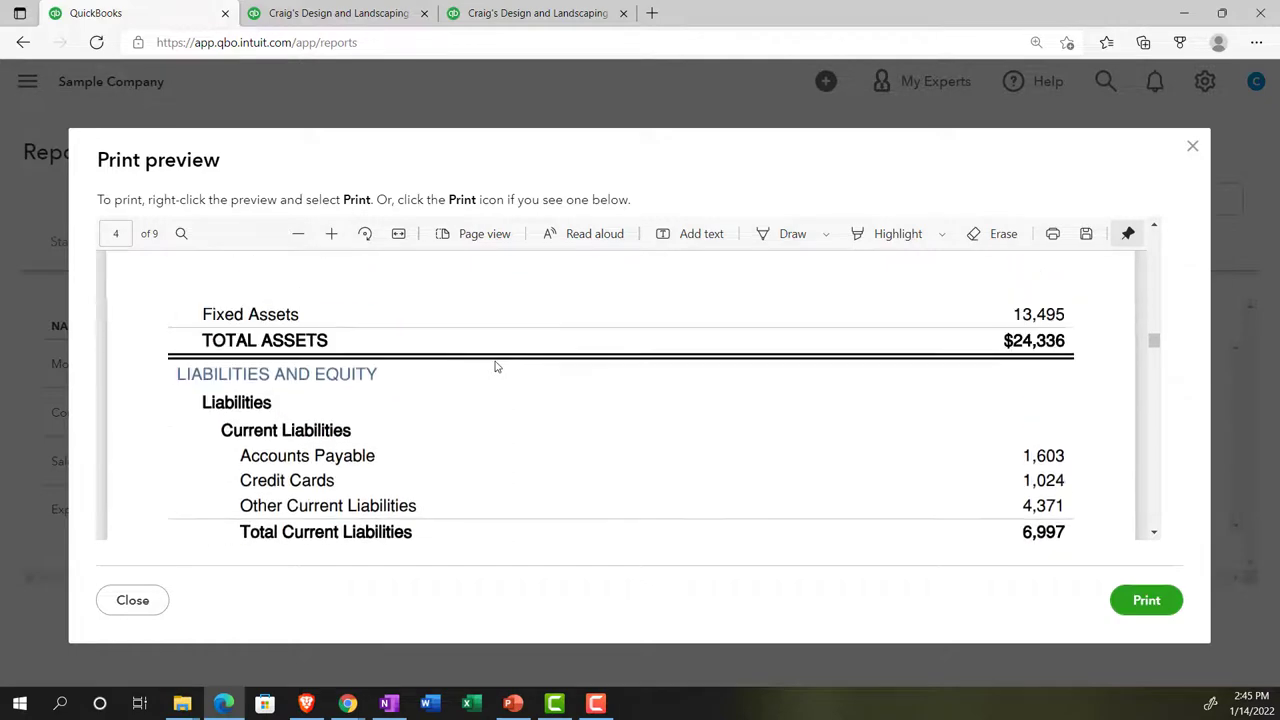
pyautogui.scroll(5, 494, 366)
pyautogui.scroll(-5, 501, 372)
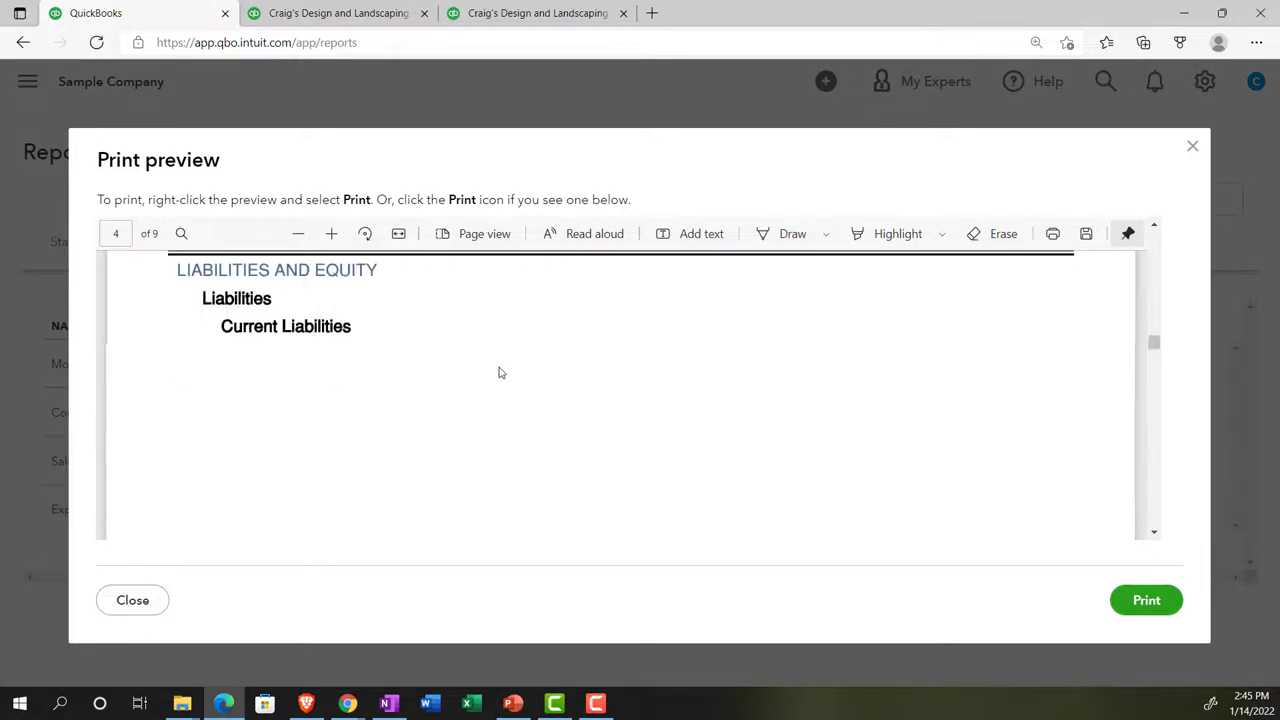
pyautogui.scroll(-8, 501, 372)
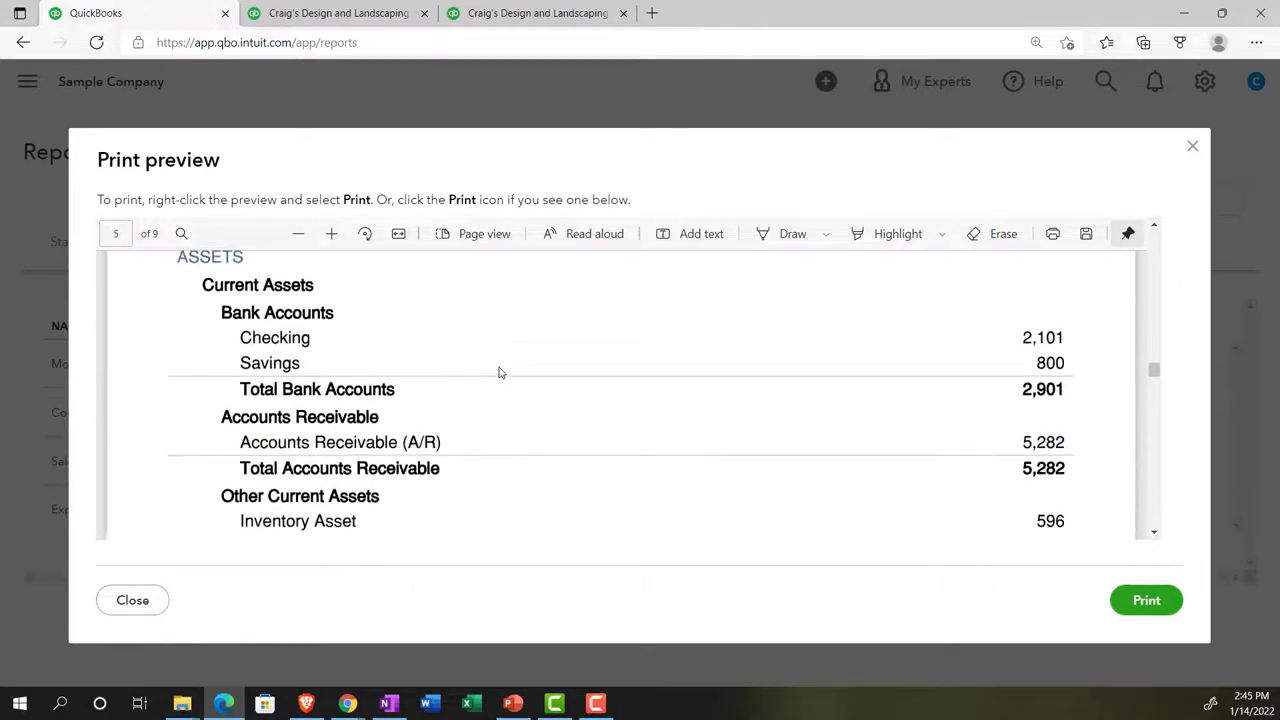
pyautogui.scroll(-5, 501, 372)
pyautogui.scroll(-10, 501, 372)
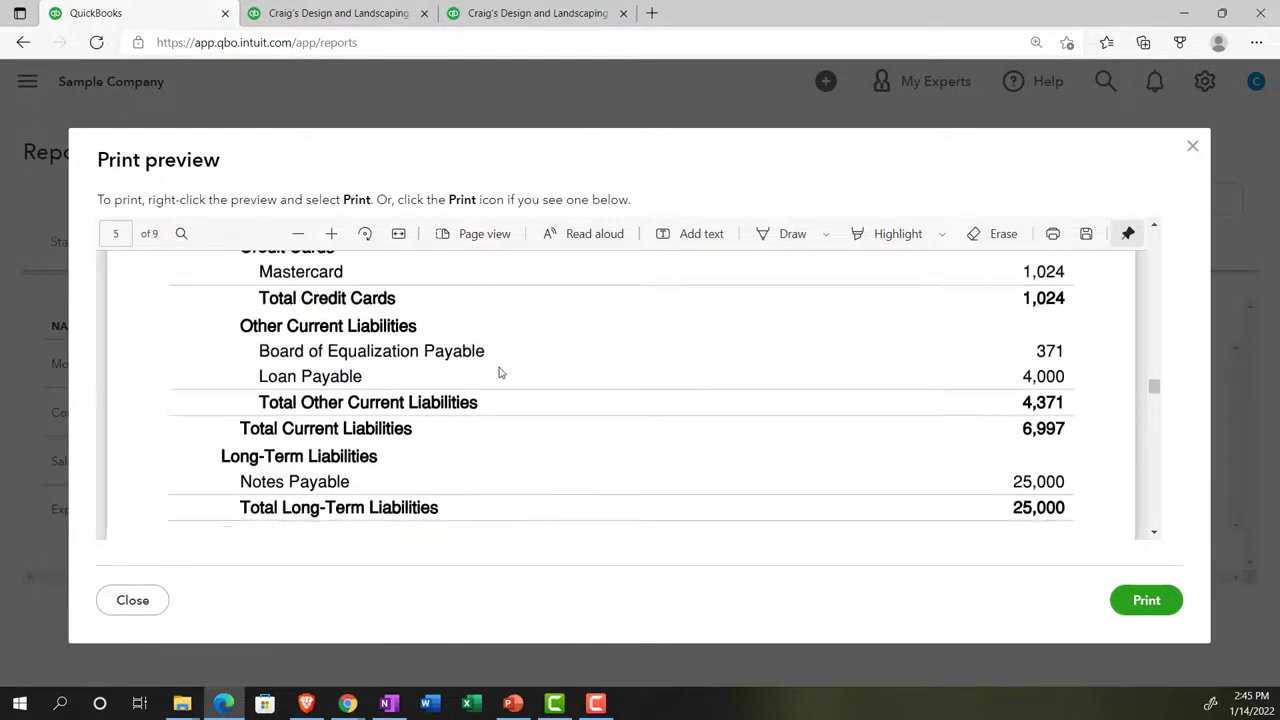
pyautogui.scroll(-10, 501, 372)
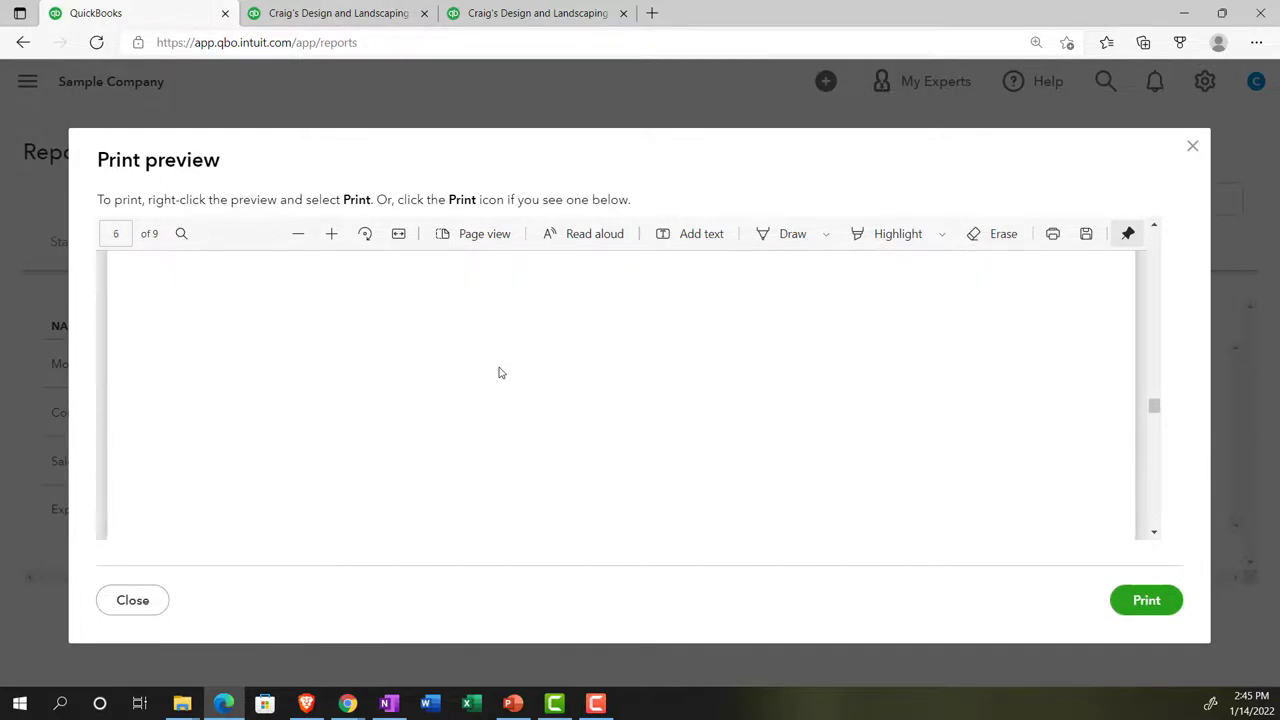
# - Examine the Comparative Balance Sheet and the closing Summary page at the end of the report preview
pyautogui.scroll(-5, 500, 372)
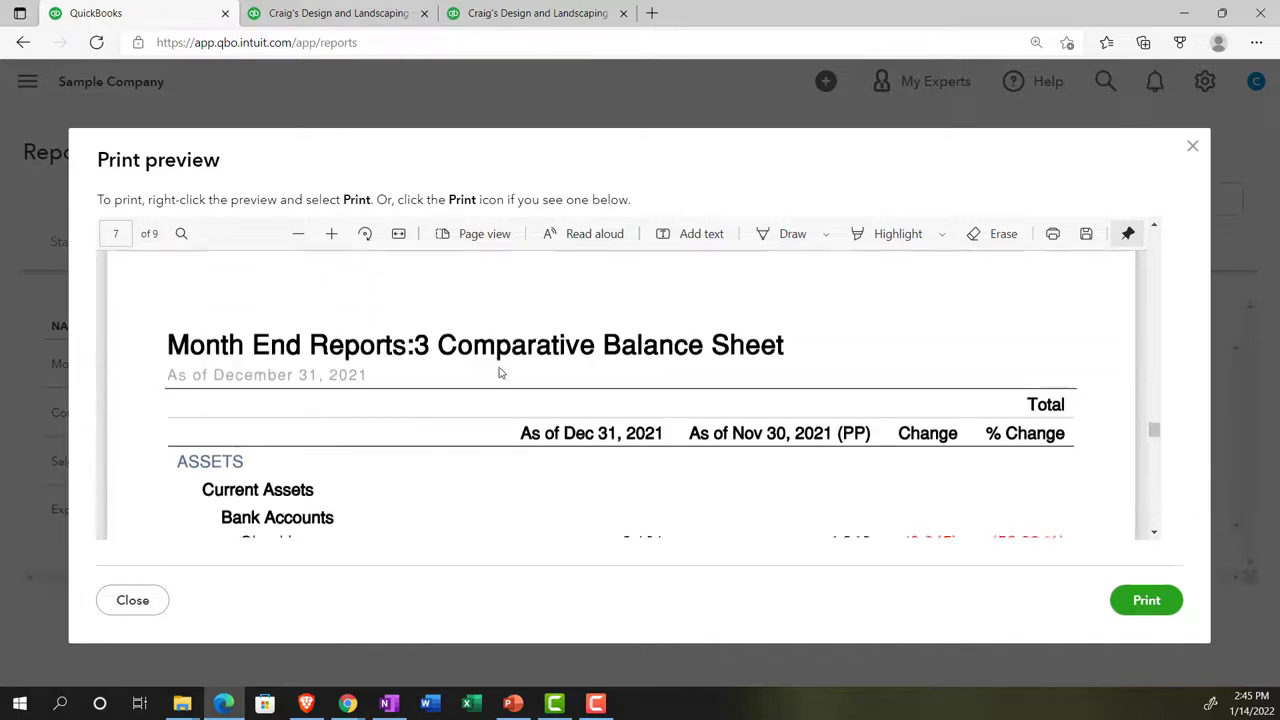
pyautogui.scroll(1, 500, 372)
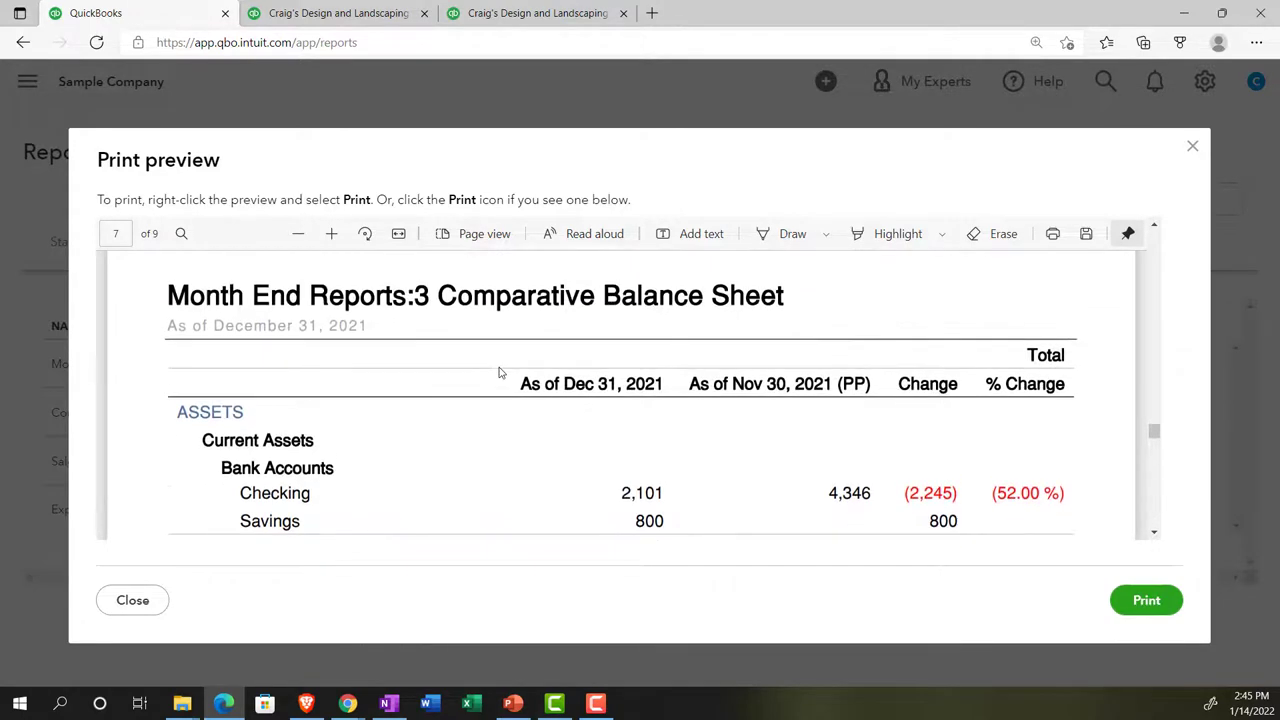
pyautogui.scroll(-15, 500, 372)
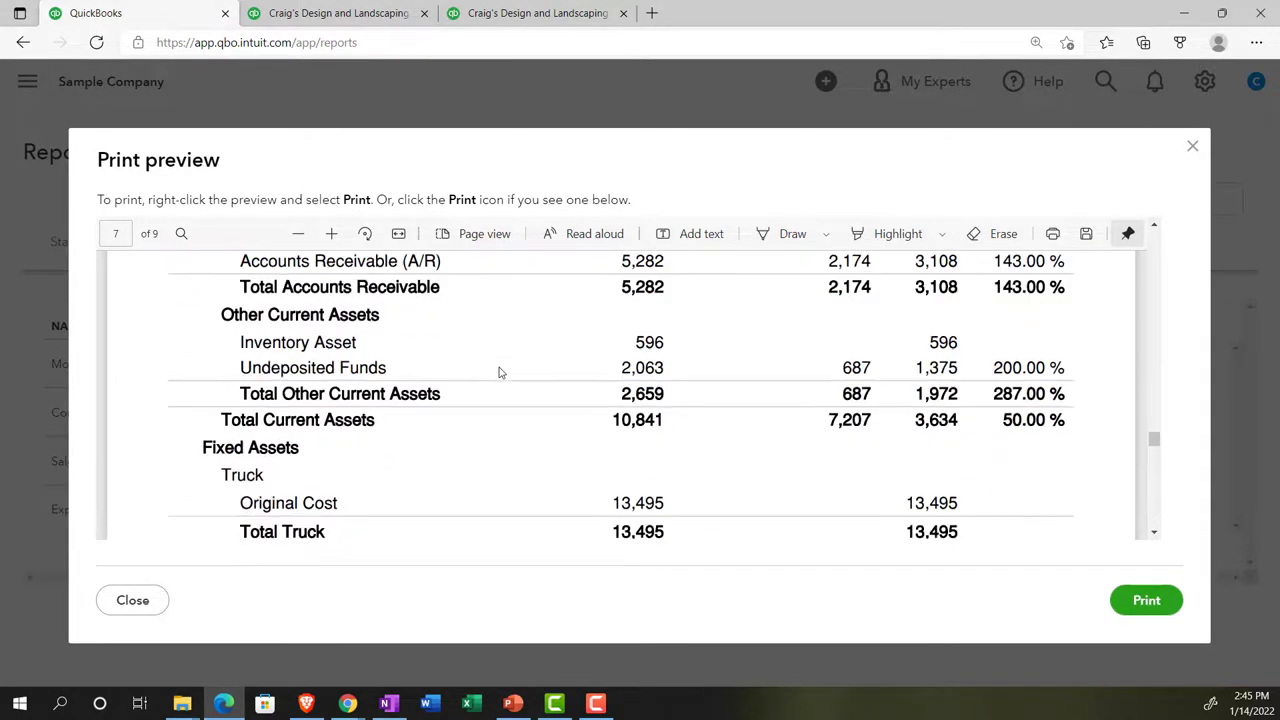
pyautogui.scroll(-9, 500, 372)
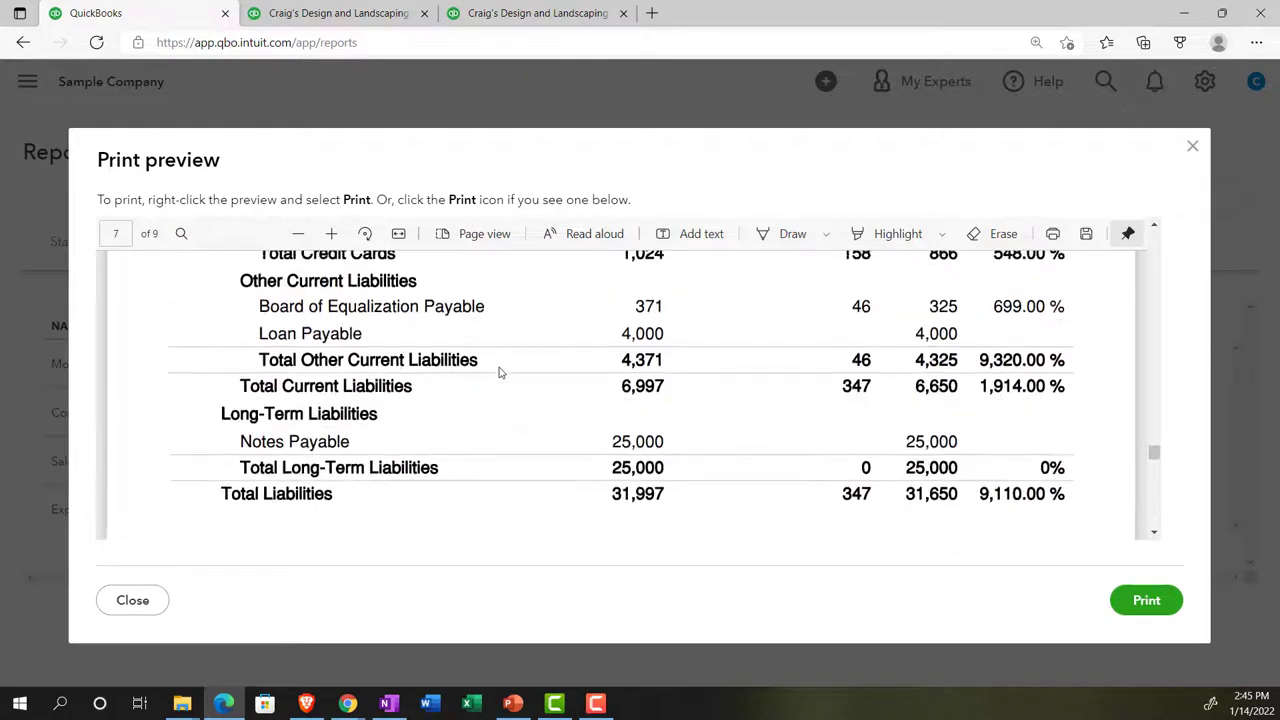
pyautogui.scroll(-4, 500, 372)
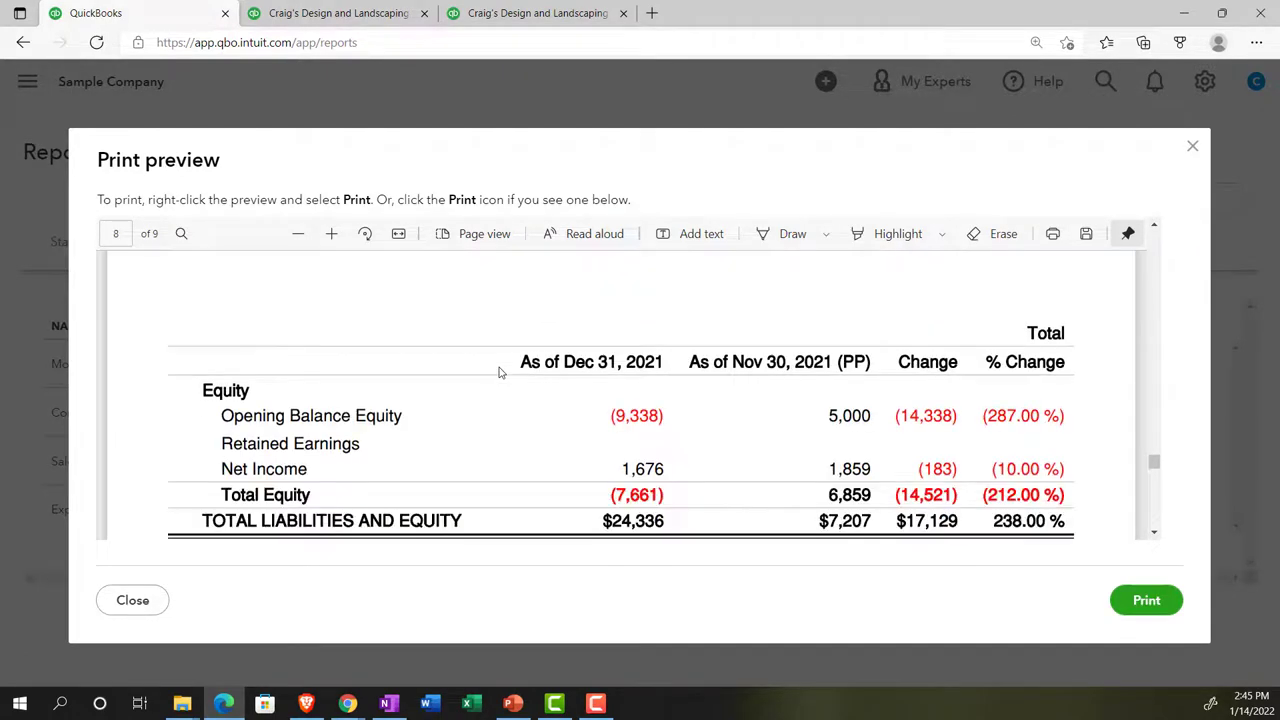
pyautogui.scroll(-8, 500, 372)
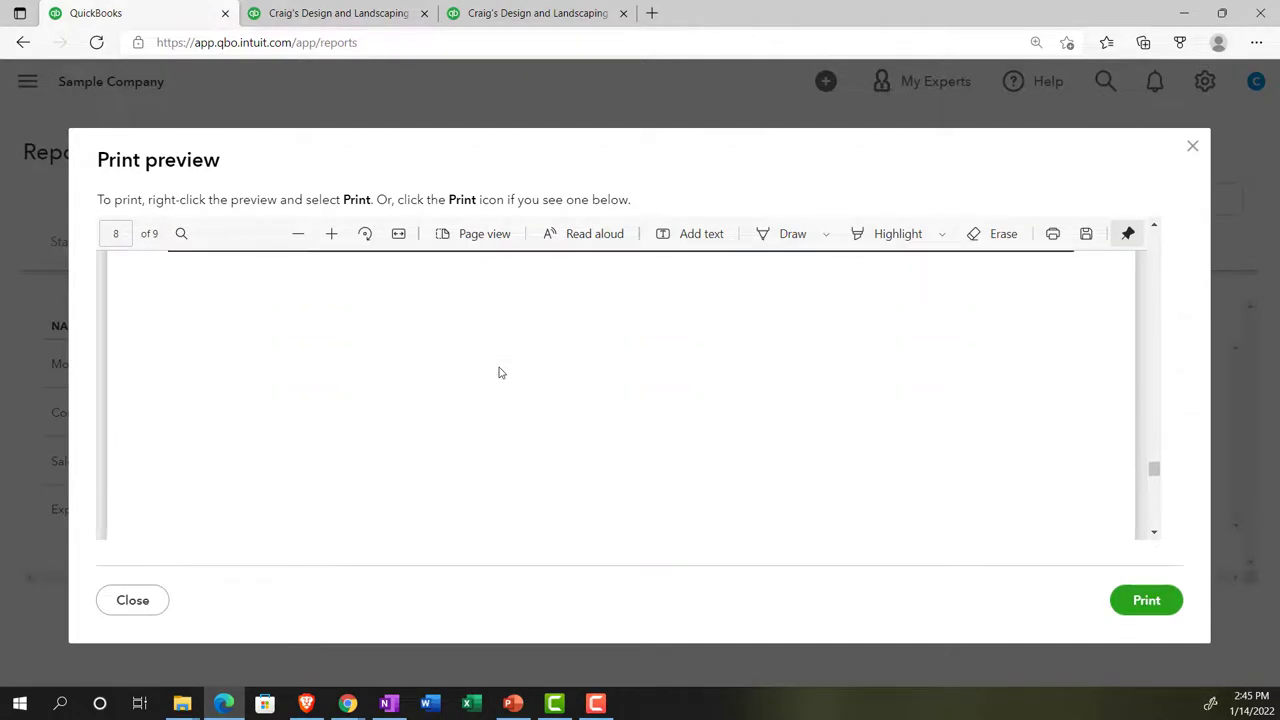
pyautogui.scroll(-6, 500, 372)
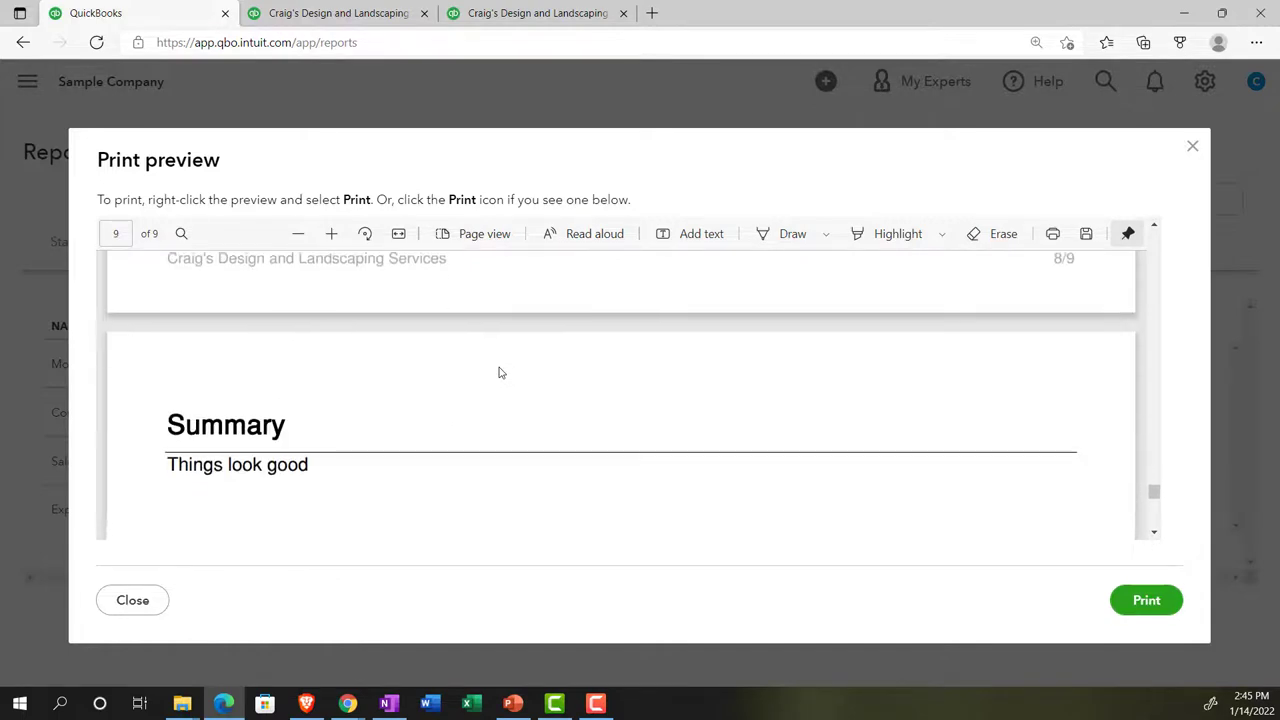
pyautogui.scroll(-3, 501, 372)
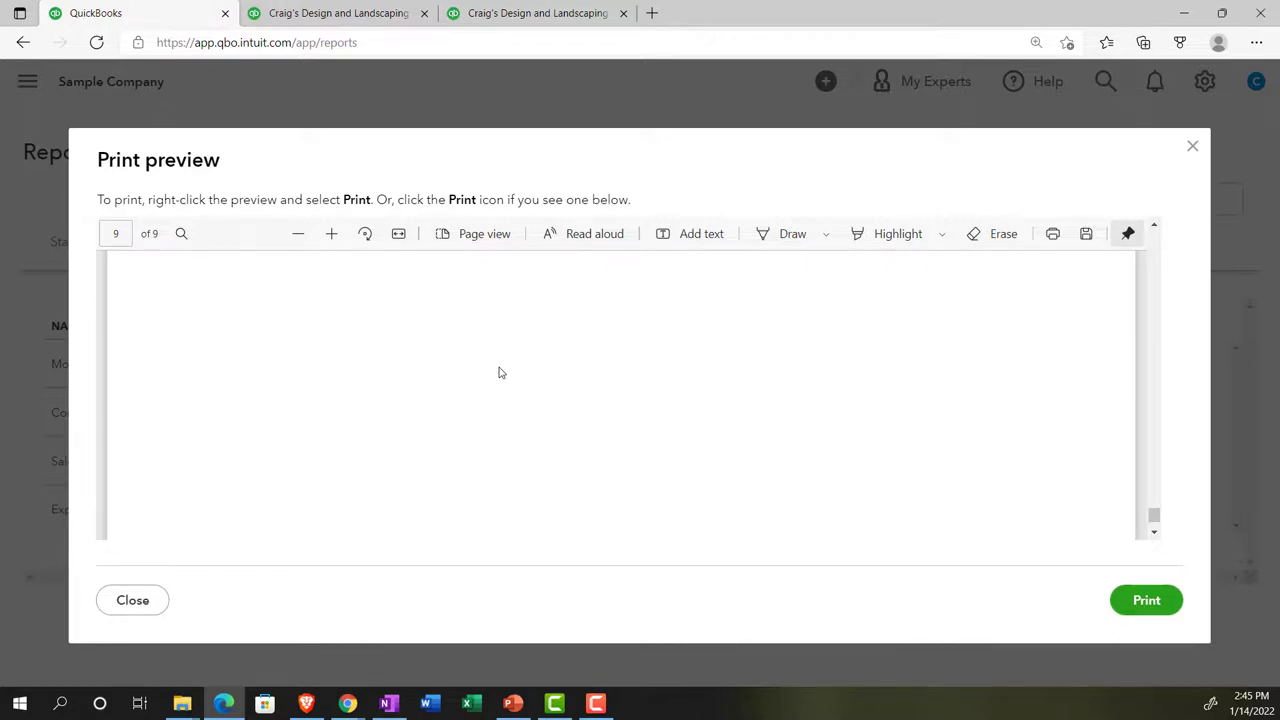
# - Review the previewed report again from the cover page through the Balance Sheet Summary, and close the print preview
pyautogui.moveTo(1154, 514); pyautogui.dragTo(1150, 258)
pyautogui.scroll(-8, 800, 430)
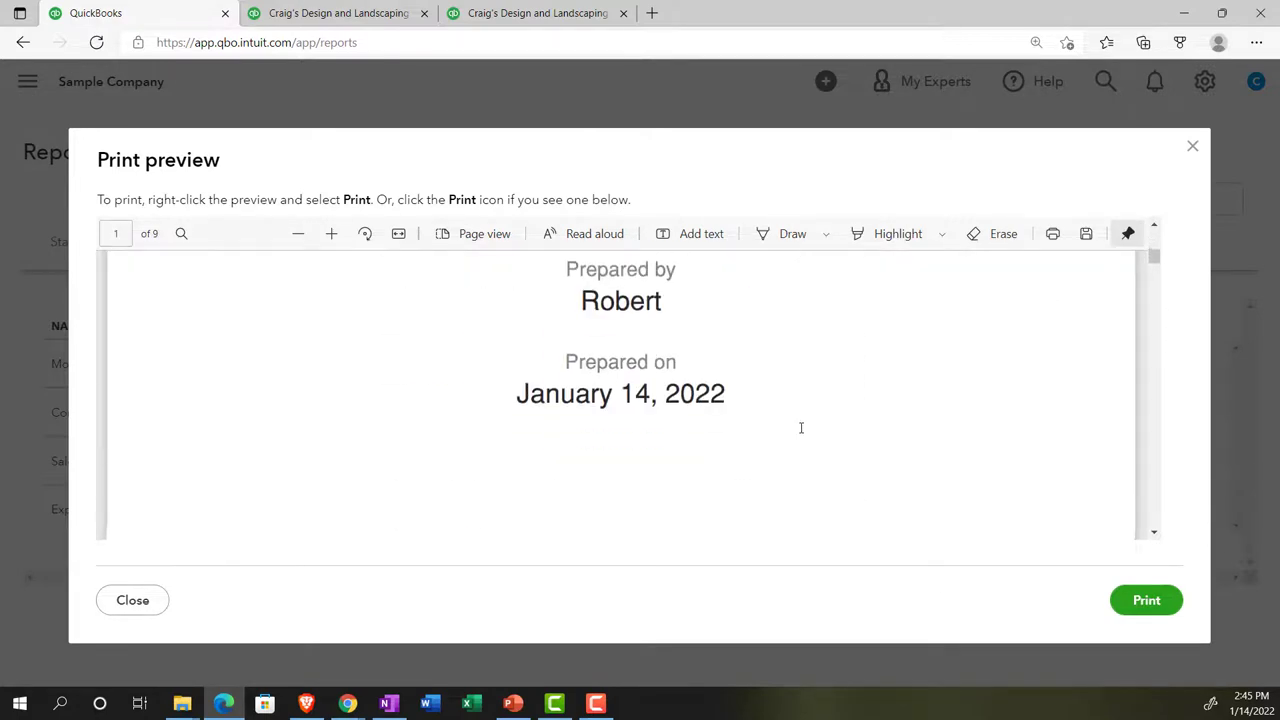
pyautogui.scroll(-10, 801, 428)
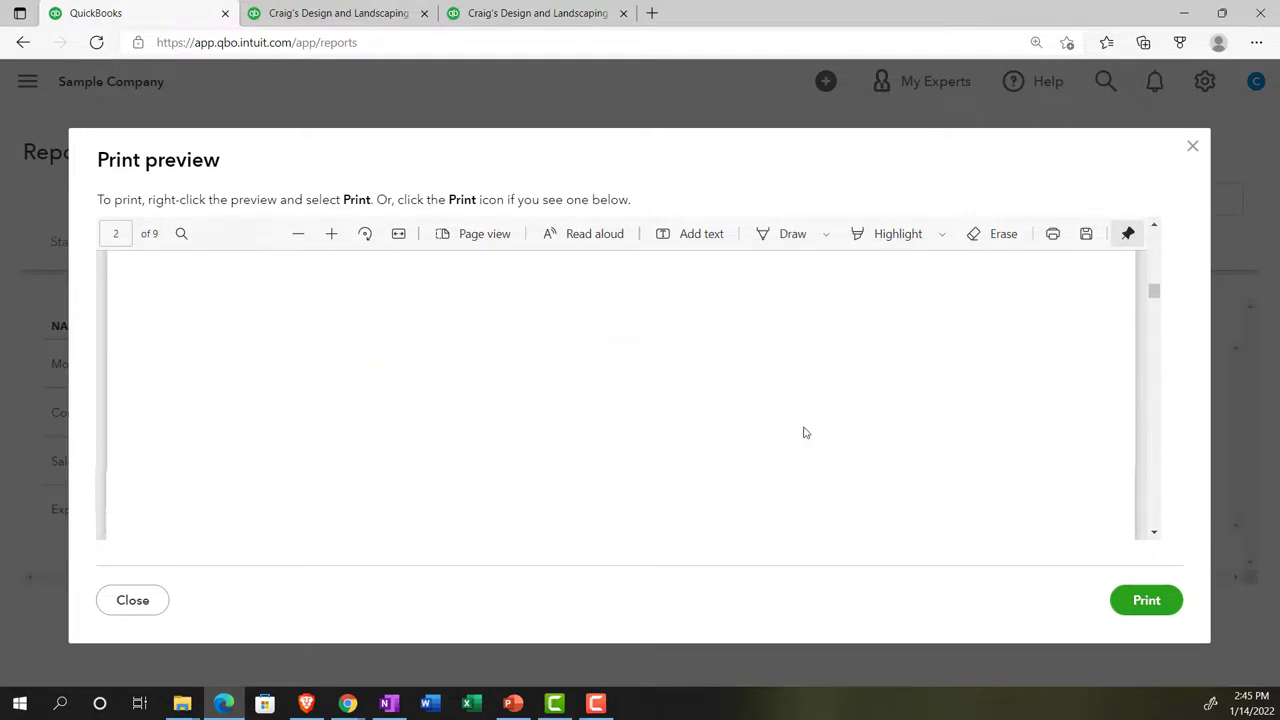
pyautogui.scroll(-10, 805, 432)
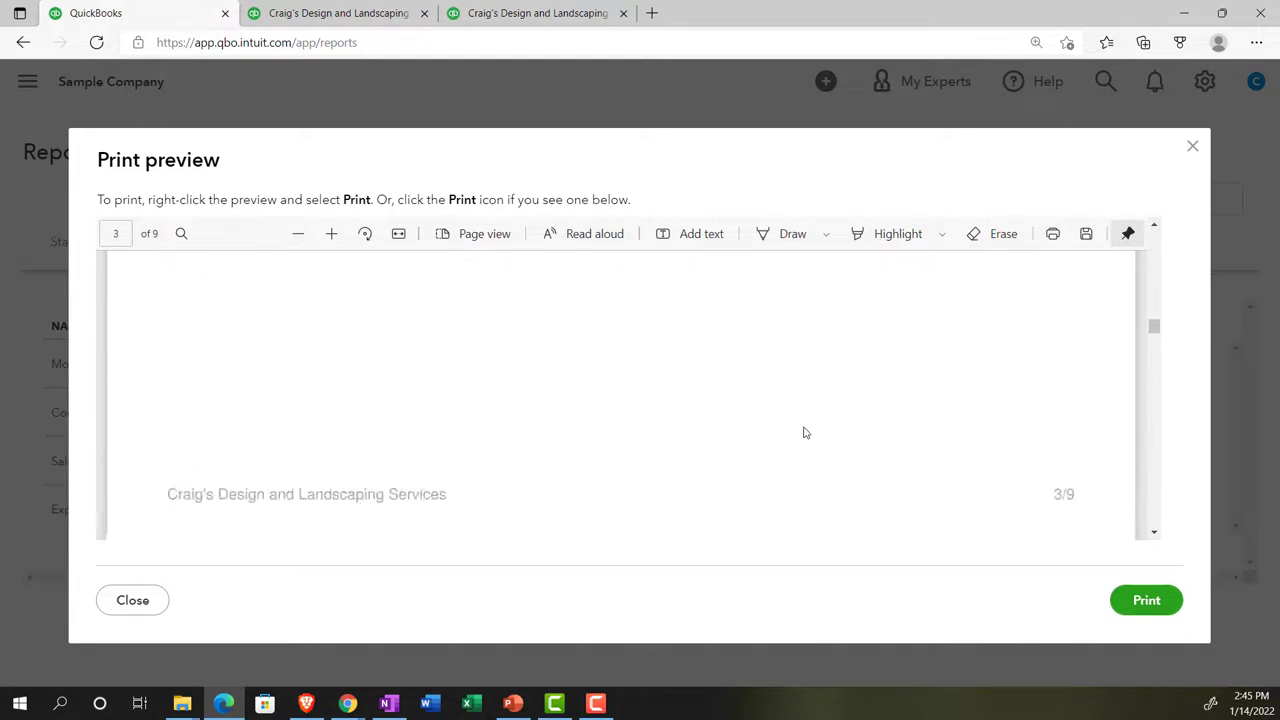
pyautogui.scroll(-2, 805, 432)
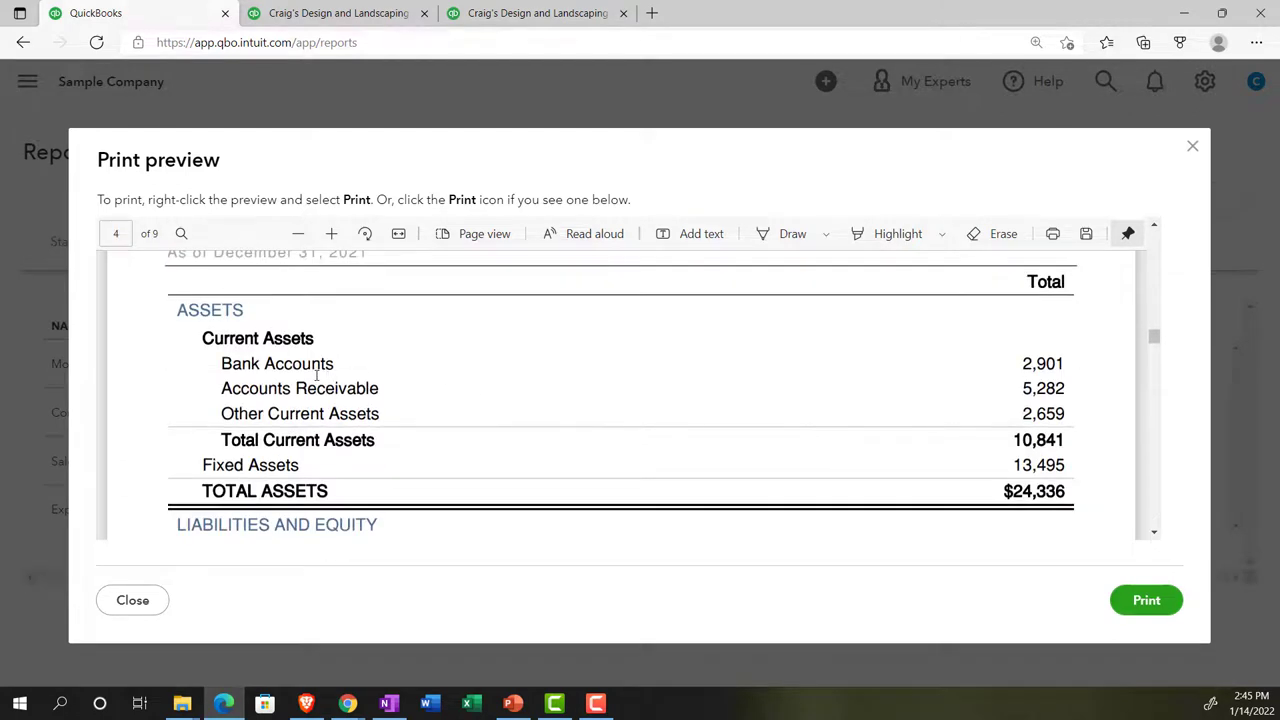
pyautogui.click(1194, 150)
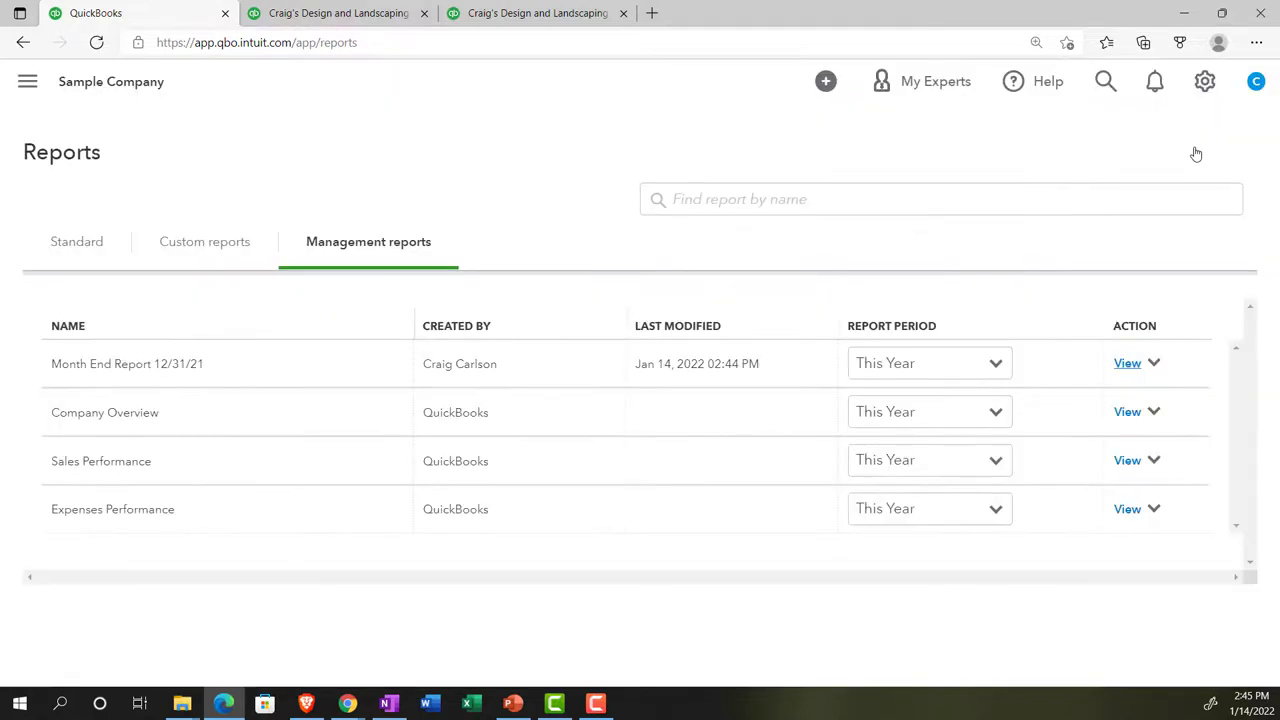
# - Open Month End Report 12/31/21 for editing and examine how its table of contents names the Month End Reports entries
pyautogui.click(1155, 364)
pyautogui.click(1142, 397)
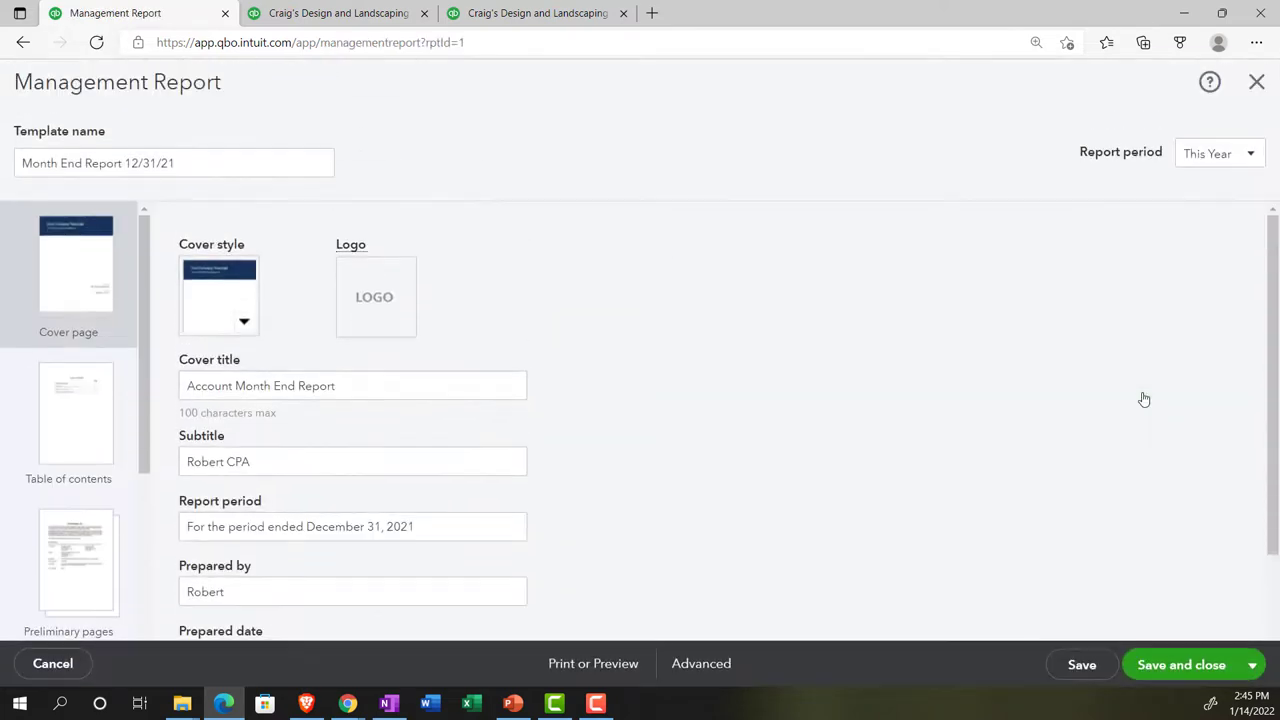
pyautogui.click(96, 396)
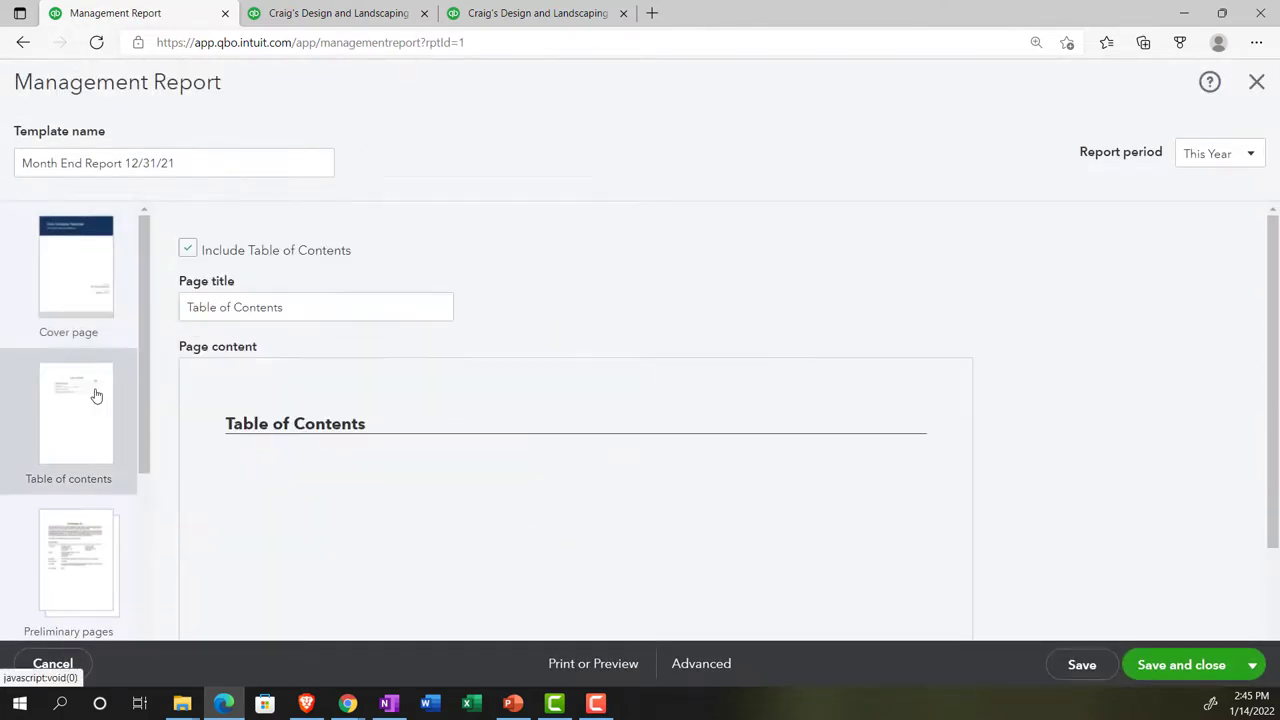
pyautogui.scroll(-2, 349, 431)
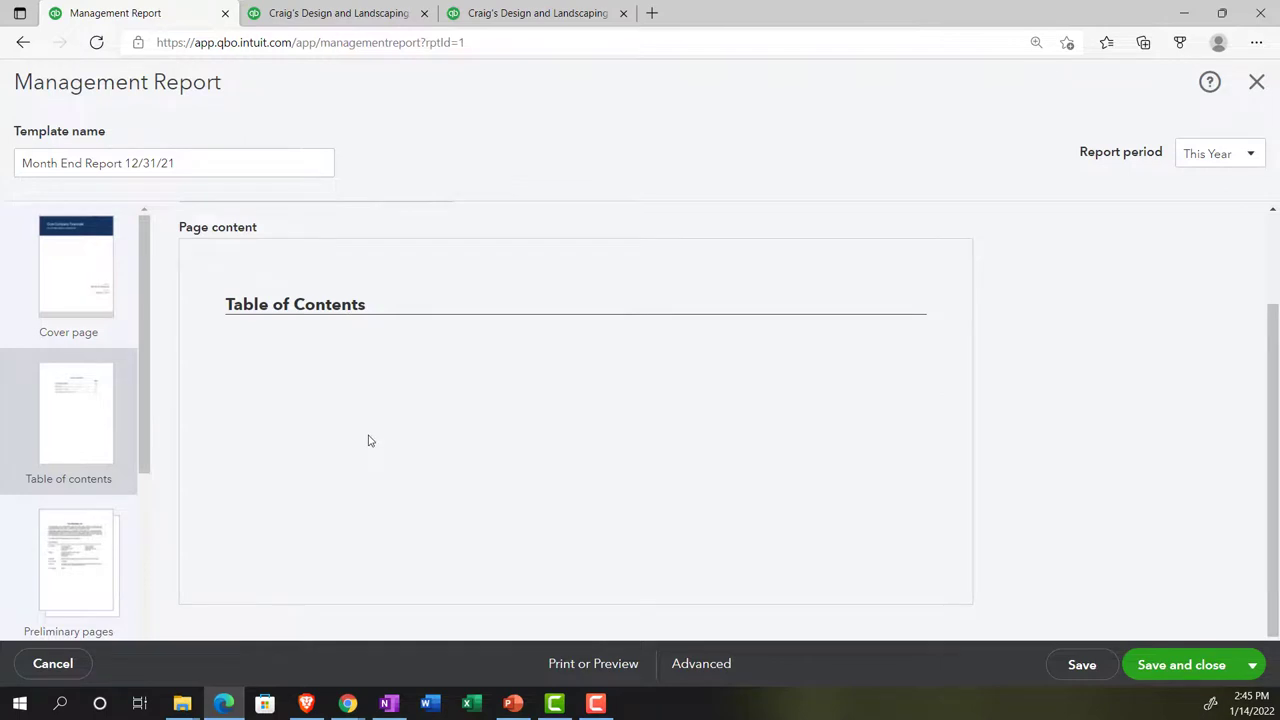
pyautogui.scroll(2, 368, 441)
pyautogui.scroll(-2, 368, 441)
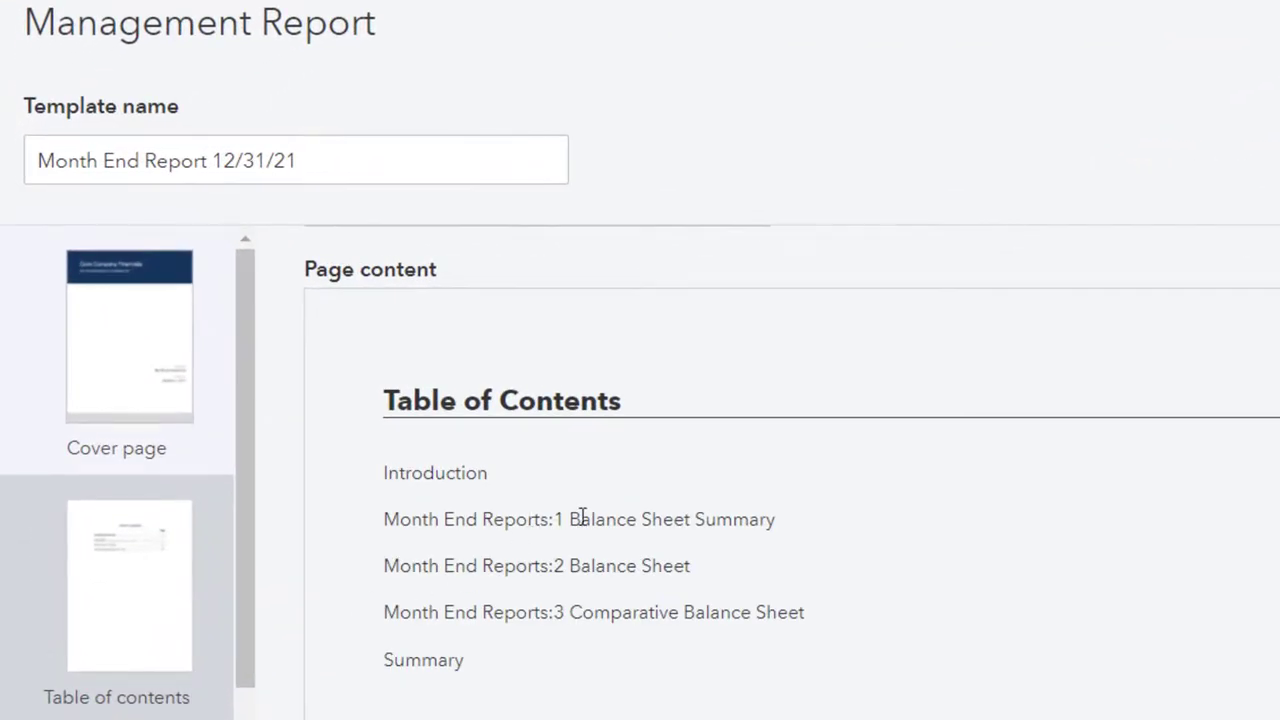
pyautogui.moveTo(527, 518); pyautogui.dragTo(641, 520)
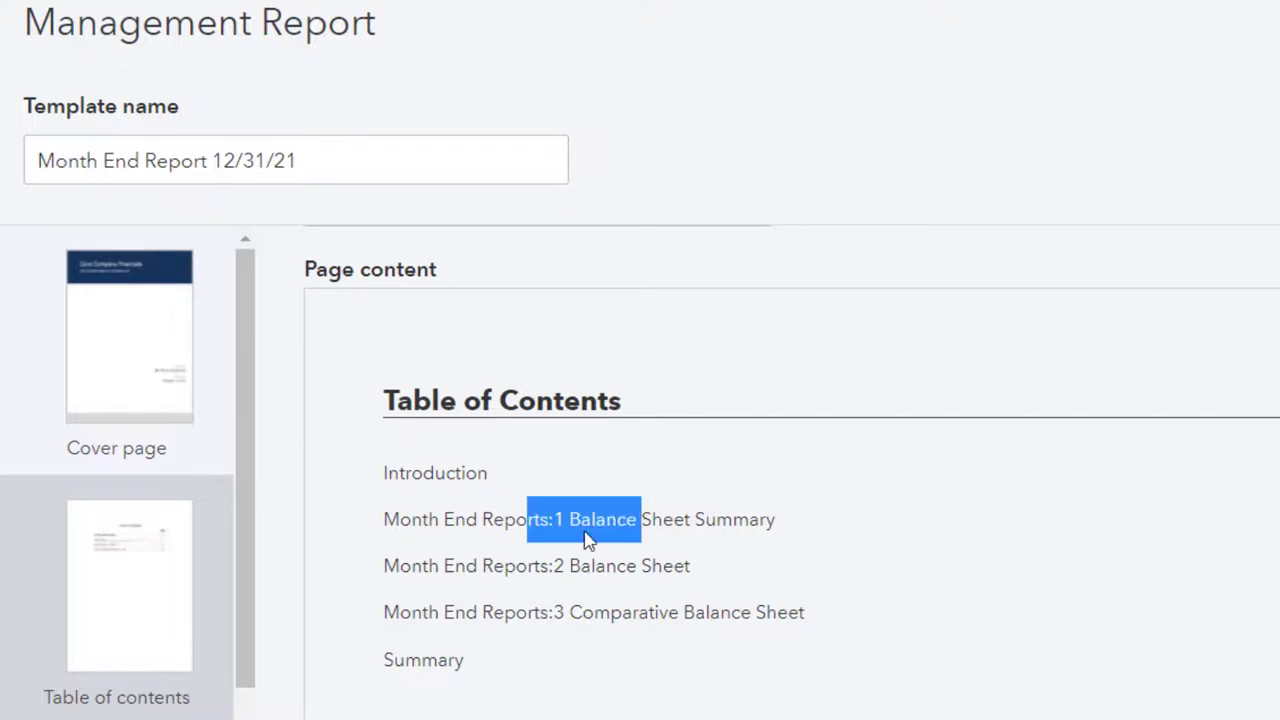
pyautogui.moveTo(429, 520); pyautogui.dragTo(483, 522)
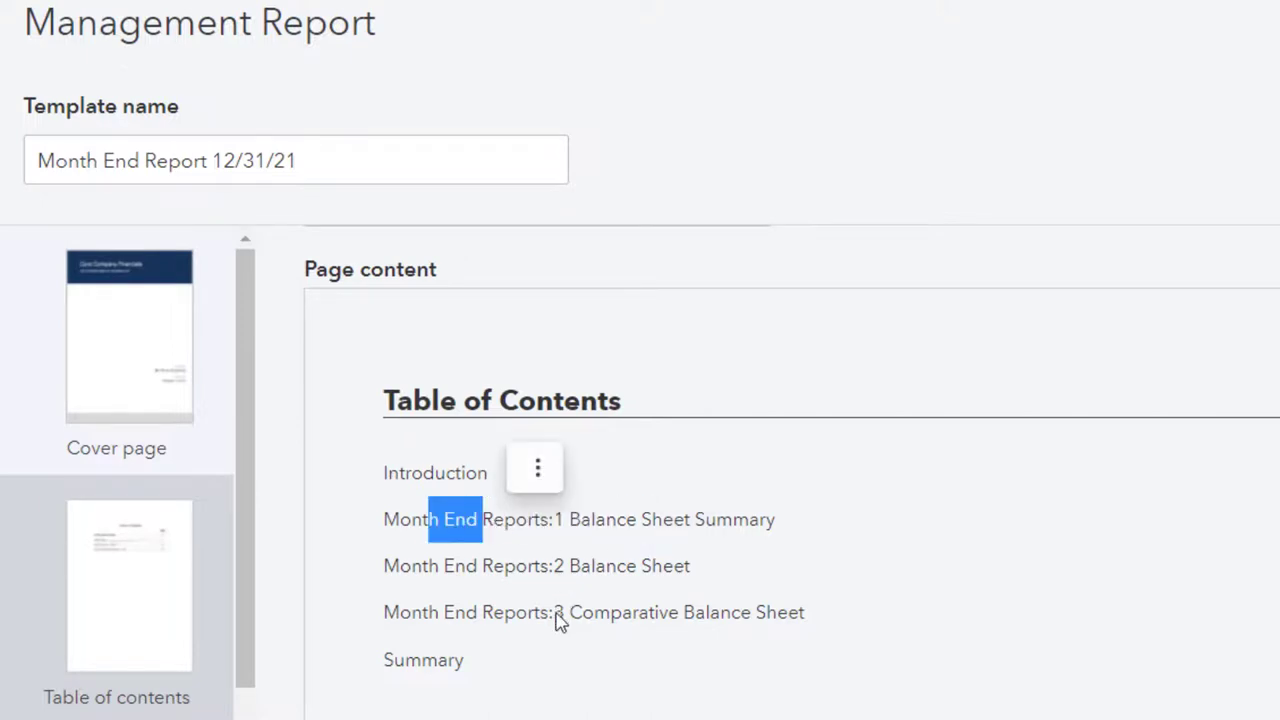
pyautogui.click(566, 684)
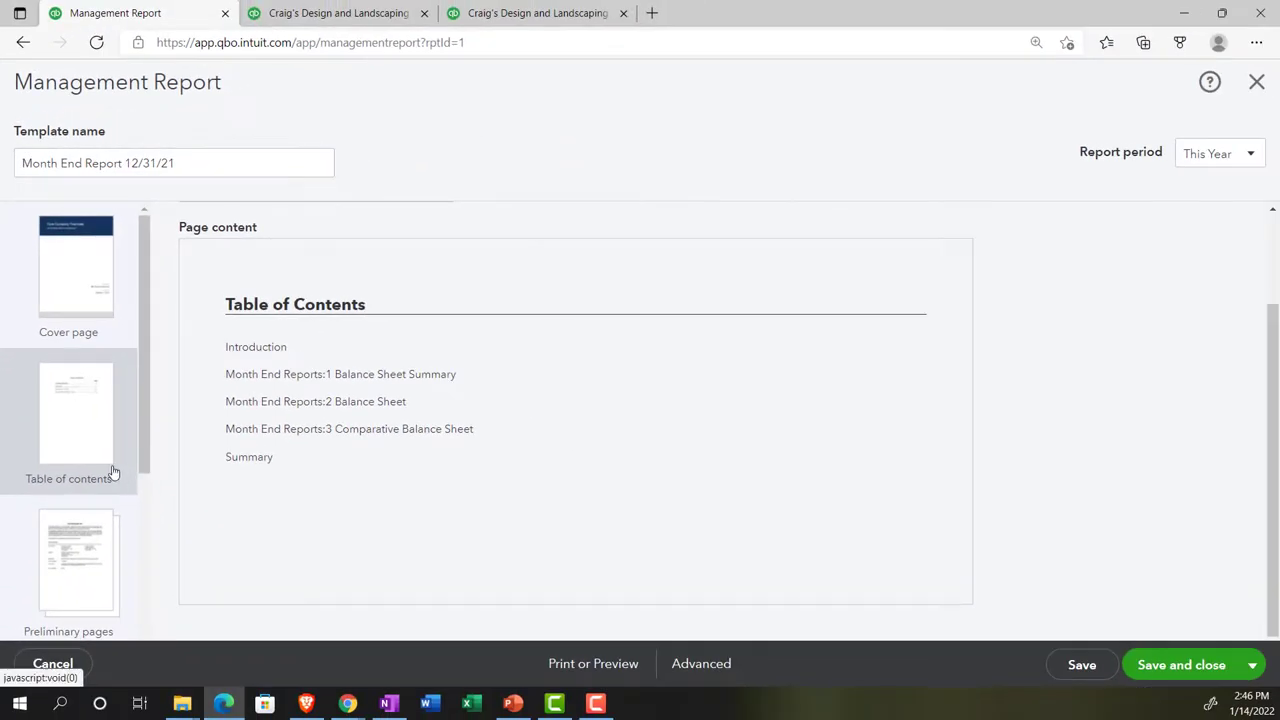
# - Look through the management report's page sections and close the report editor without changing anything
pyautogui.scroll(-3, 113, 472)
pyautogui.scroll(1, 113, 472)
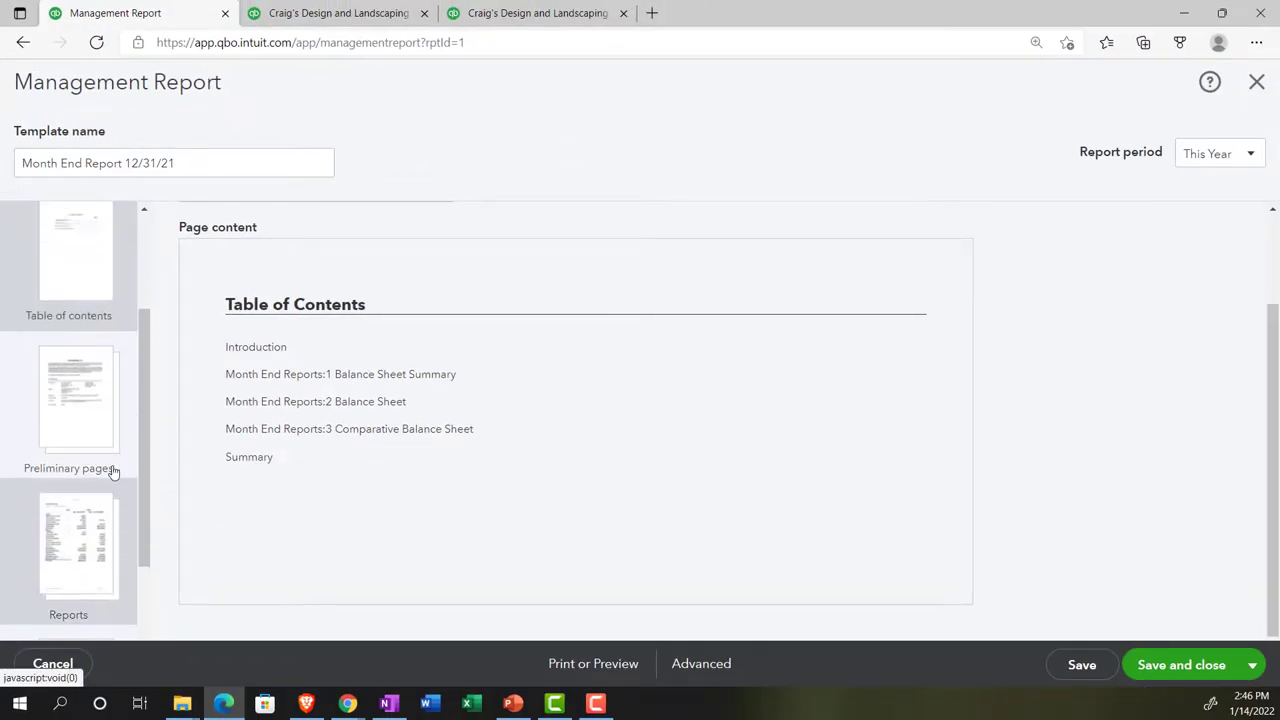
pyautogui.scroll(2, 113, 472)
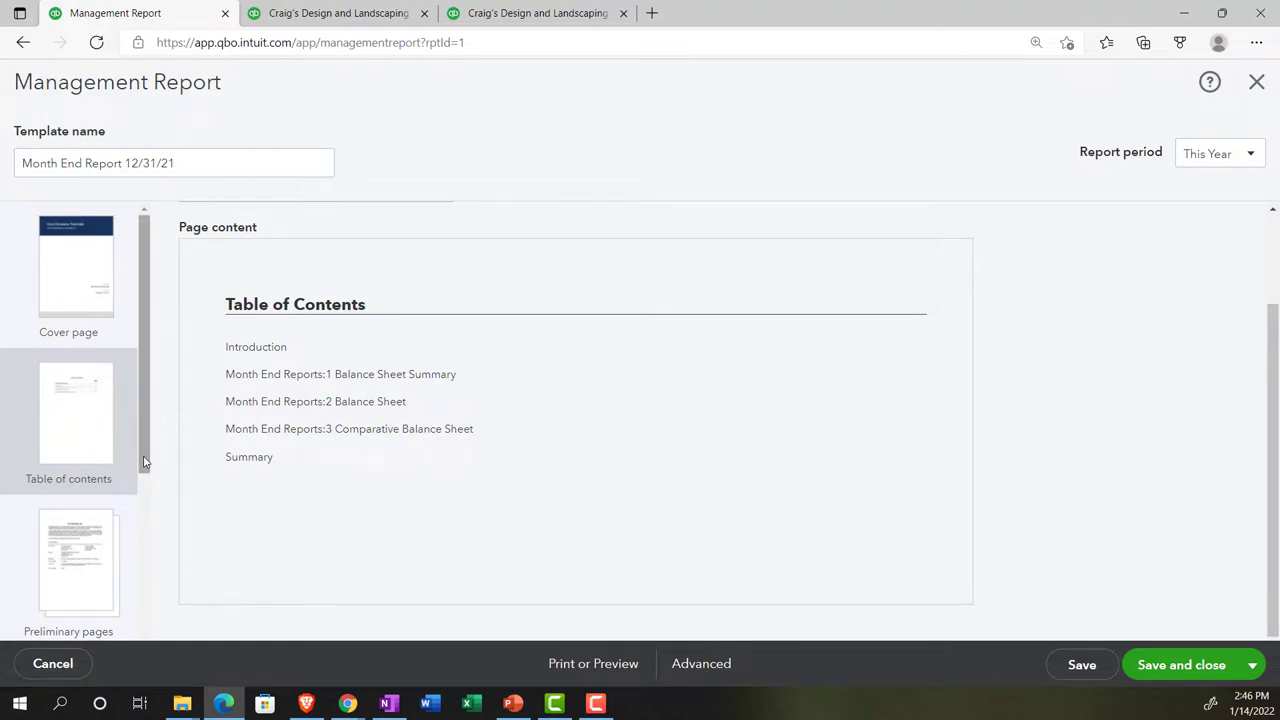
pyautogui.click(1262, 86)
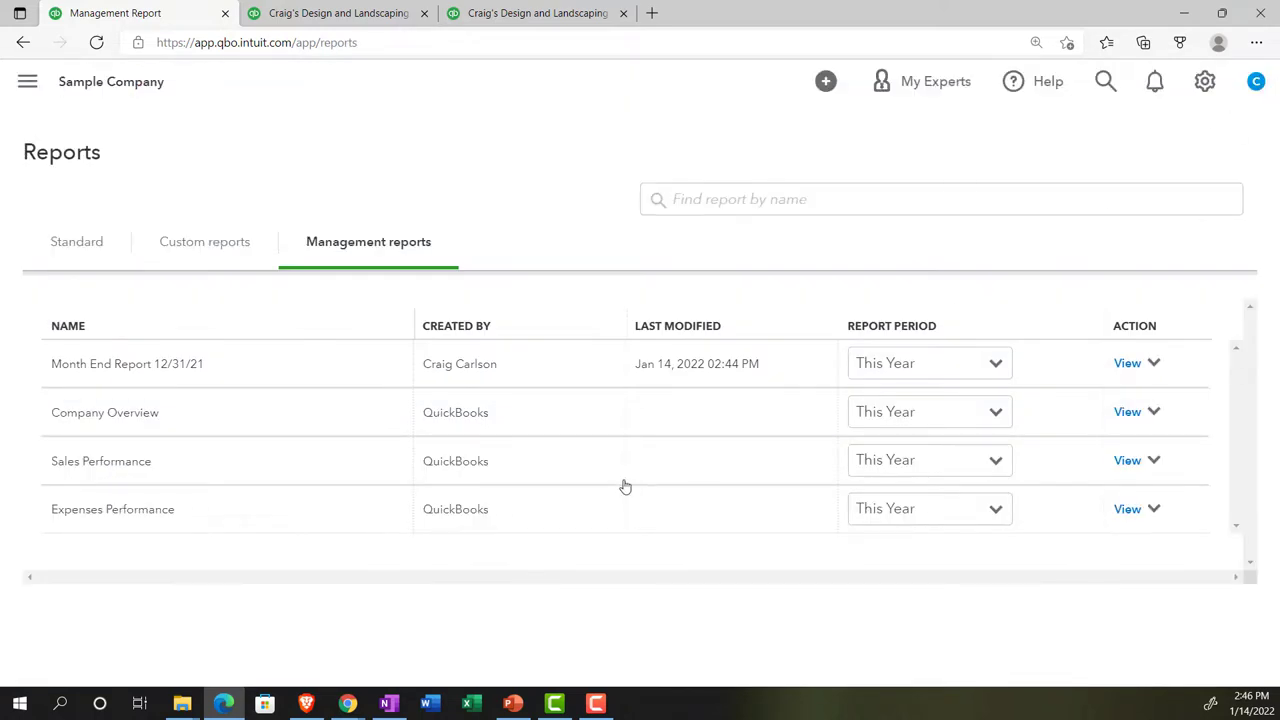
# - Check the Month End Reports group among the custom reports, and switch to the already open Balance Sheet Summary report
pyautogui.click(222, 250)
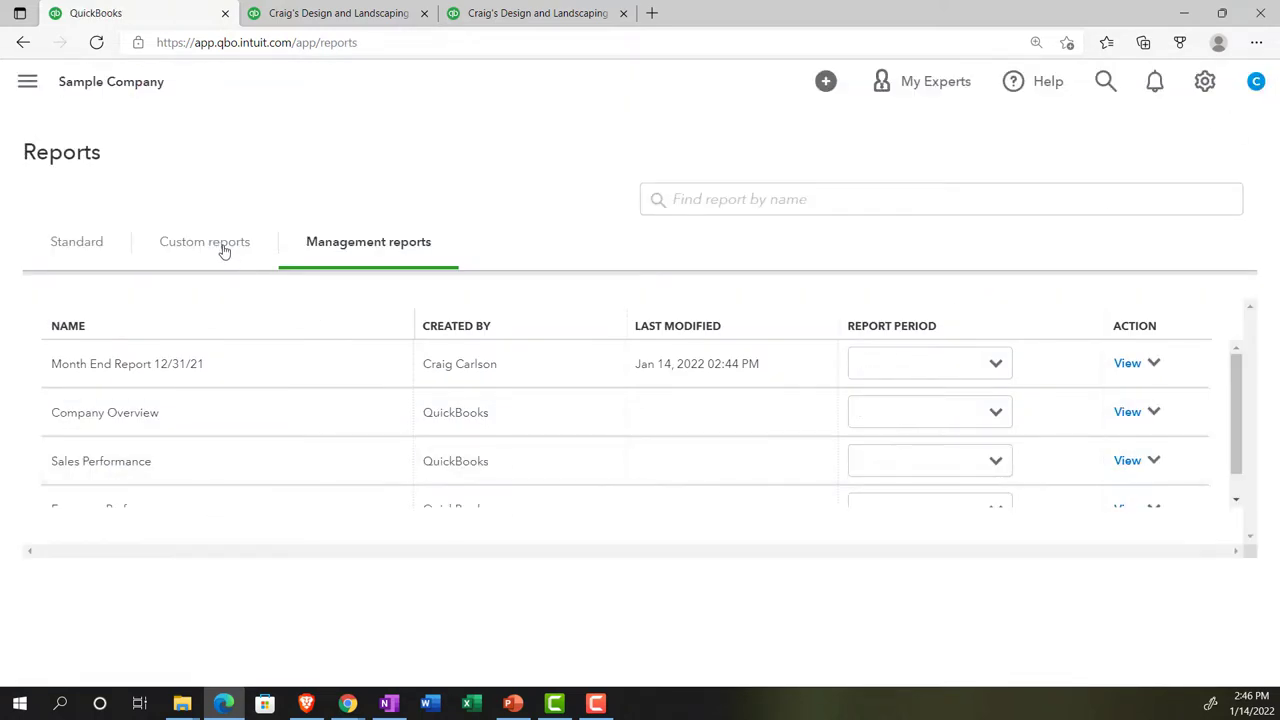
pyautogui.click(224, 251)
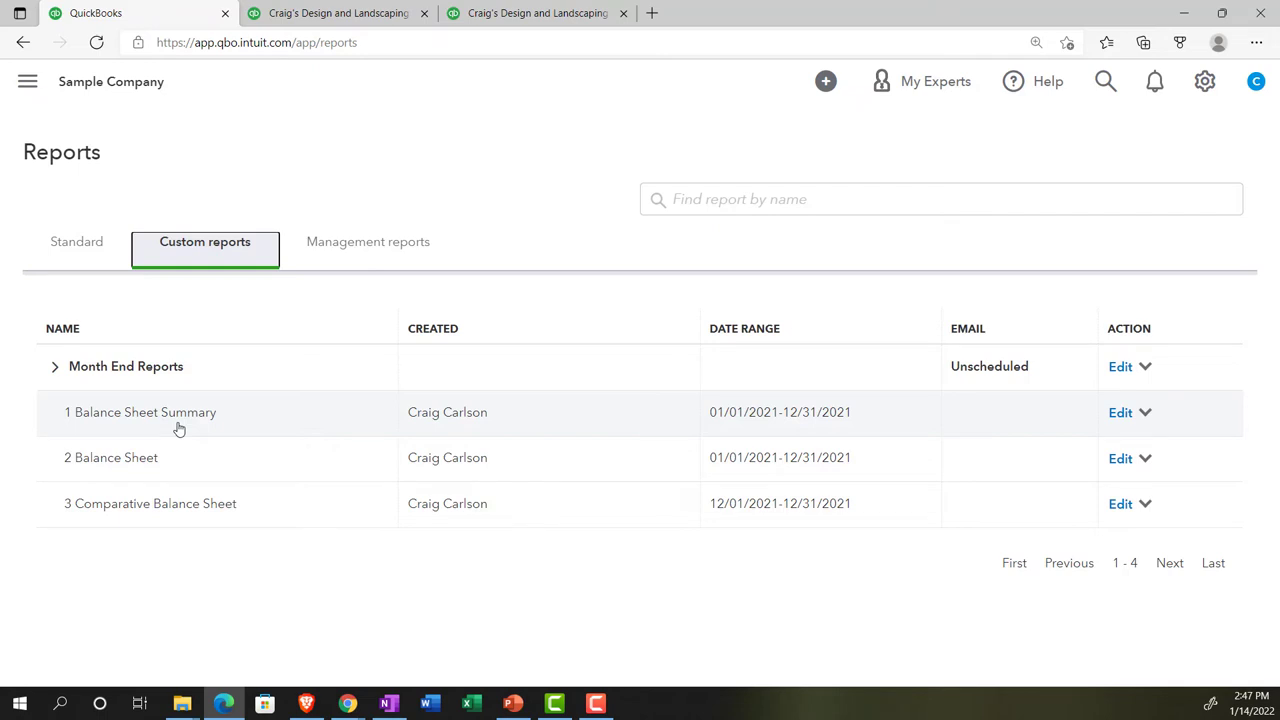
pyautogui.click(326, 12)
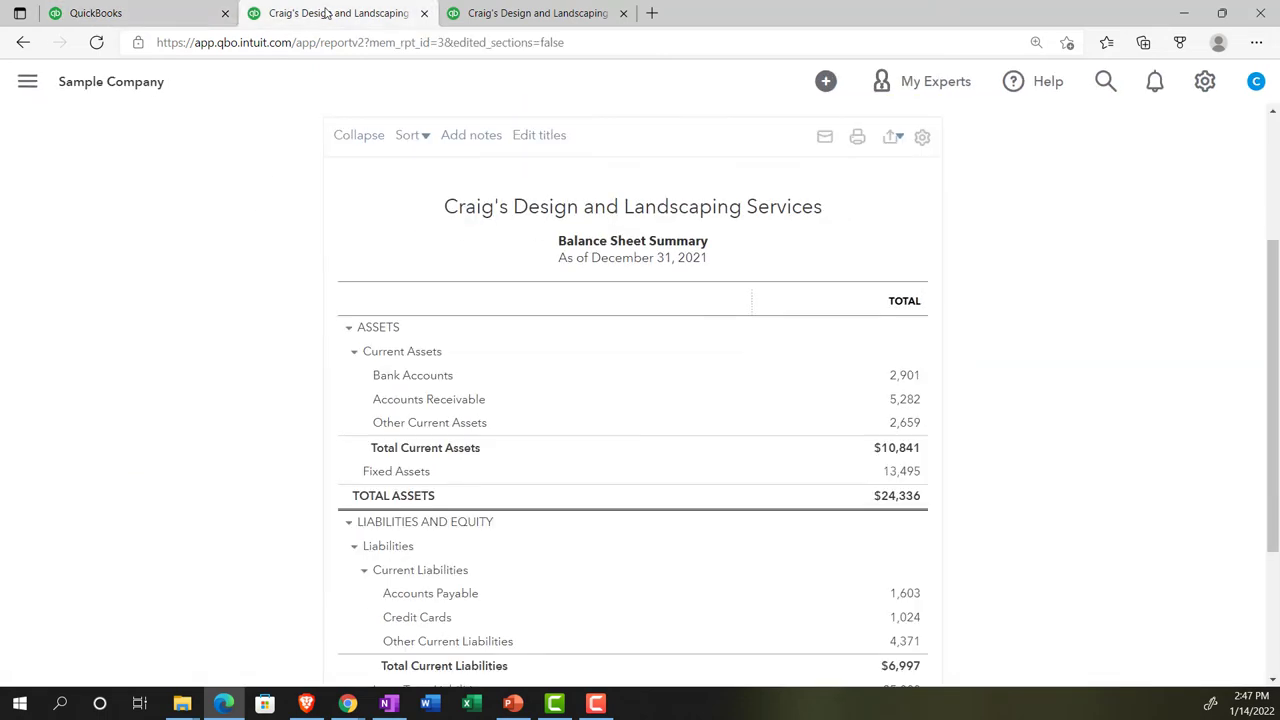